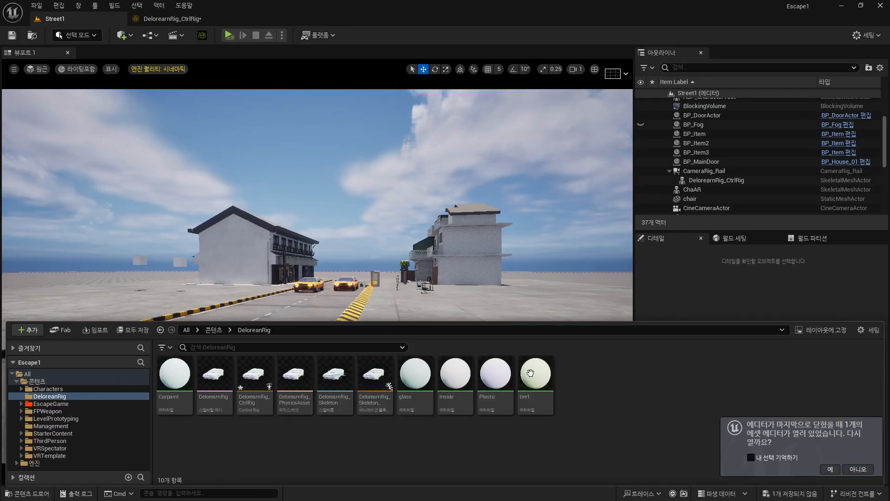
- Dismiss the prompt to reopen assets and open the DelorearnRig_CtrlRig control rig from the DeloreanRig content folder
{"action": "left_click", "coordinate": [853, 469]}
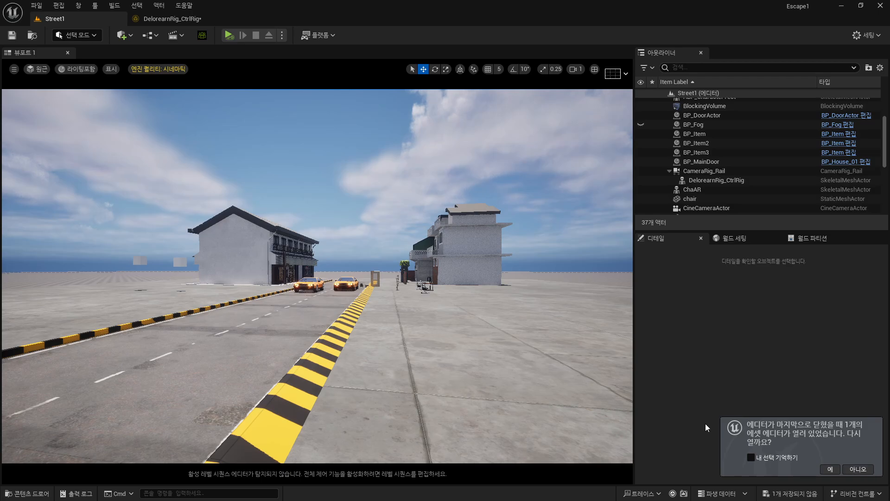
{"action": "left_click", "coordinate": [33, 493]}
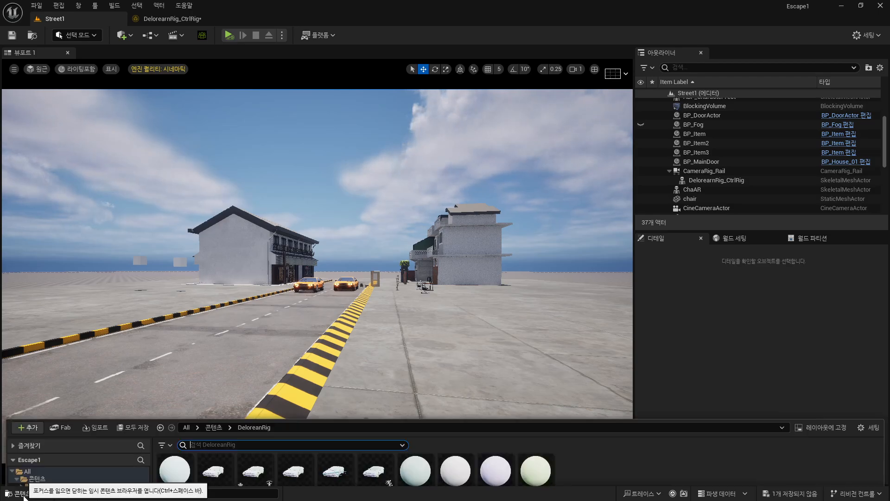
{"action": "double_click", "coordinate": [253, 379]}
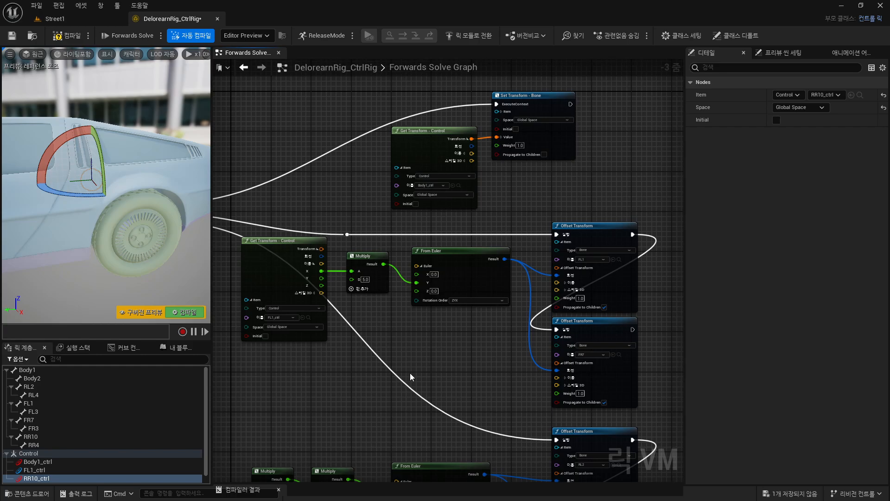
- Delete the FL1_ctrl and RR10_ctrl wheel-rotation nodes, including their Multiply, From Euler and Offset Transform nodes, from the Forwards Solve graph
{"action": "right_click_drag", "start_coordinate": [447, 405], "coordinate": [438, 200]}
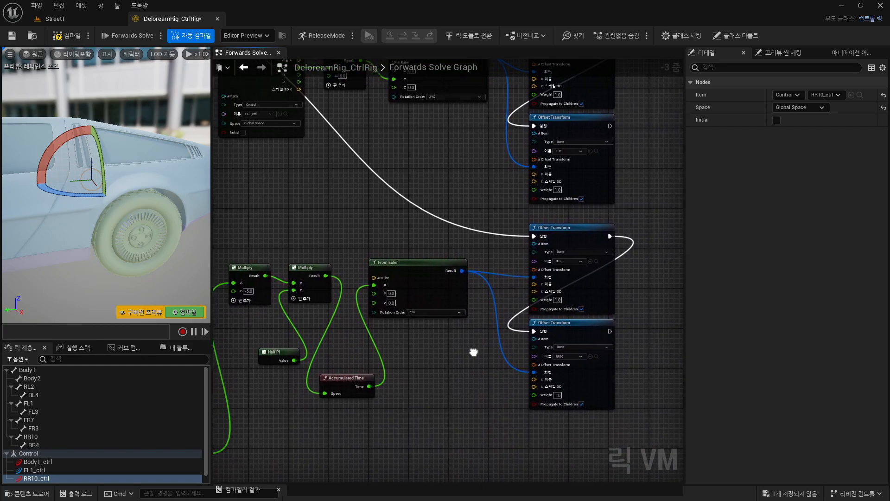
{"action": "right_click_drag", "start_coordinate": [473, 353], "coordinate": [525, 413]}
{"action": "scroll", "coordinate": [525, 413], "scroll_direction": "down", "scroll_amount": 1}
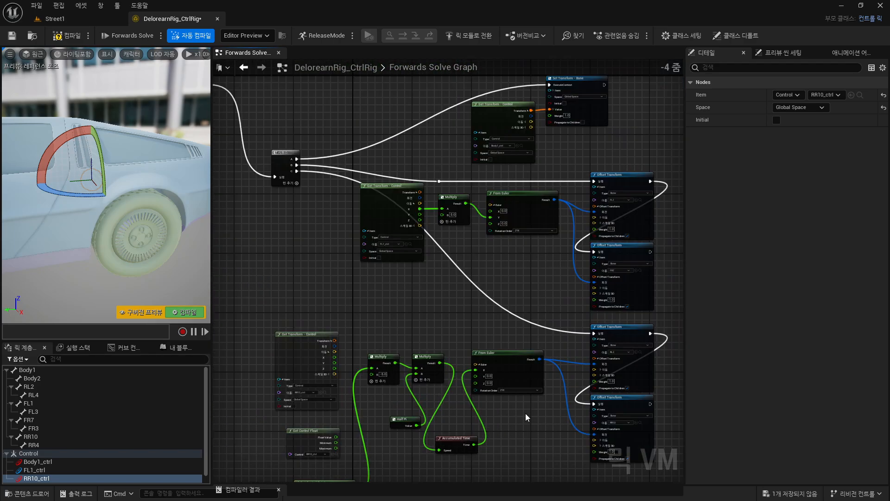
{"action": "scroll", "coordinate": [512, 374], "scroll_direction": "down", "scroll_amount": 3}
{"action": "scroll", "coordinate": [512, 372], "scroll_direction": "up", "scroll_amount": 3}
{"action": "scroll", "coordinate": [510, 371], "scroll_direction": "down", "scroll_amount": 1}
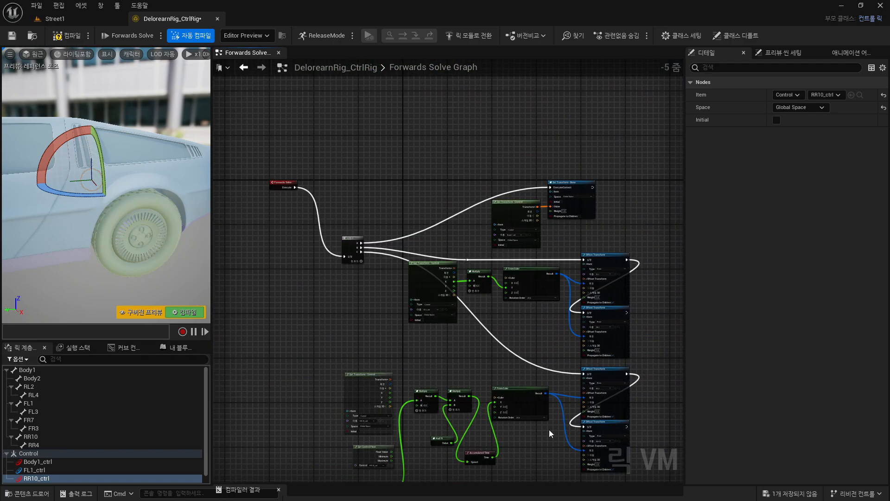
{"action": "right_click_drag", "start_coordinate": [549, 430], "coordinate": [512, 337]}
{"action": "left_click_drag", "start_coordinate": [633, 188], "coordinate": [279, 415]}
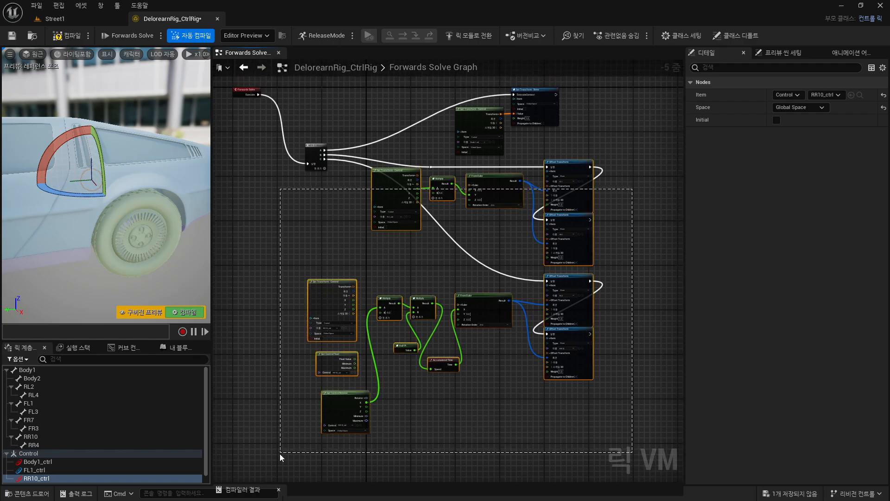
{"action": "left_click_drag", "start_coordinate": [280, 453], "coordinate": [280, 454]}
{"action": "key", "text": "Delete"}
- Delete the leftover Sequence node and reroute point between Forwards Solve and Set Transform - Bone
{"action": "right_click_drag", "start_coordinate": [444, 209], "coordinate": [479, 320]}
{"action": "left_click_drag", "start_coordinate": [493, 358], "coordinate": [441, 277]}
{"action": "key", "text": "Delete"}
{"action": "mouse_move", "coordinate": [456, 328]}
{"action": "right_mouse_down"}
{"action": "mouse_move", "coordinate": [363, 252]}
{"action": "mouse_move", "coordinate": [449, 330]}
{"action": "mouse_move", "coordinate": [461, 329]}
{"action": "right_mouse_up"}
{"action": "left_click_drag", "start_coordinate": [525, 361], "coordinate": [436, 277]}
{"action": "key", "text": "Delete"}
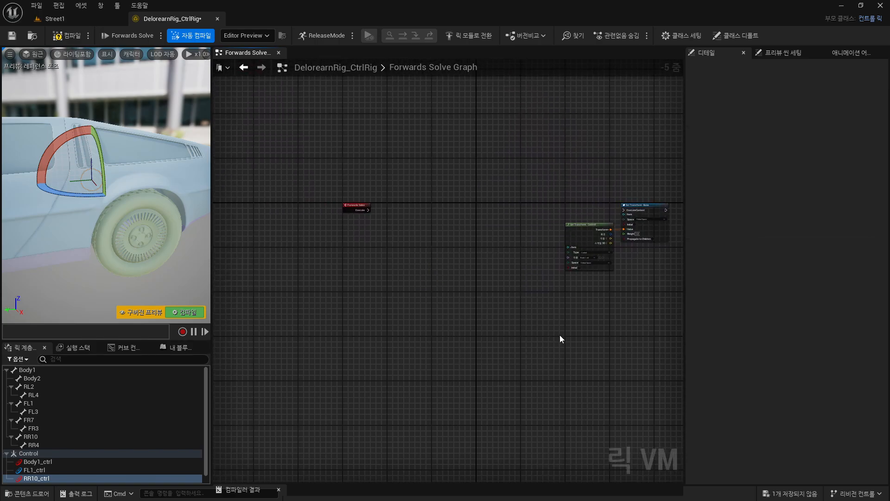
- Move the Body1_ctrl Get Transform - Control and Set Transform - Bone nodes together next to the Forwards Solve node
{"action": "right_click_drag", "start_coordinate": [560, 335], "coordinate": [529, 346]}
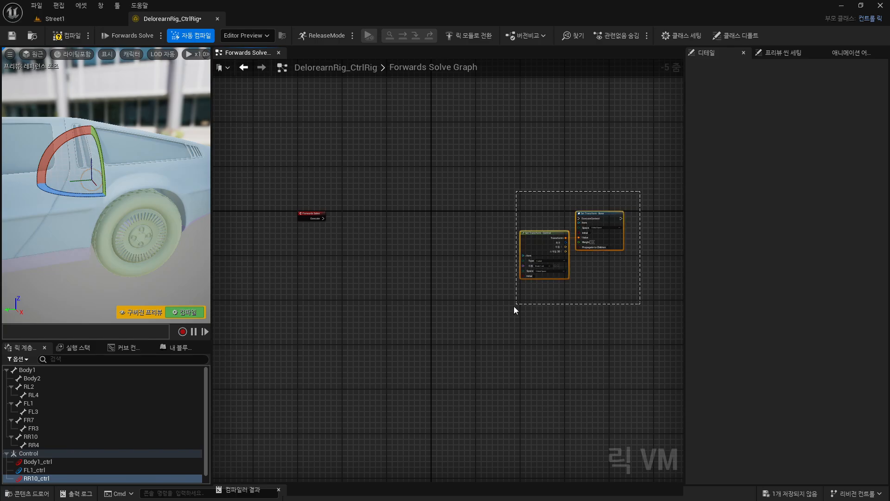
{"action": "left_click_drag", "start_coordinate": [514, 306], "coordinate": [515, 305]}
{"action": "left_click_drag", "start_coordinate": [538, 235], "coordinate": [317, 237]}
{"action": "scroll", "coordinate": [336, 317], "scroll_direction": "up", "scroll_amount": 2}
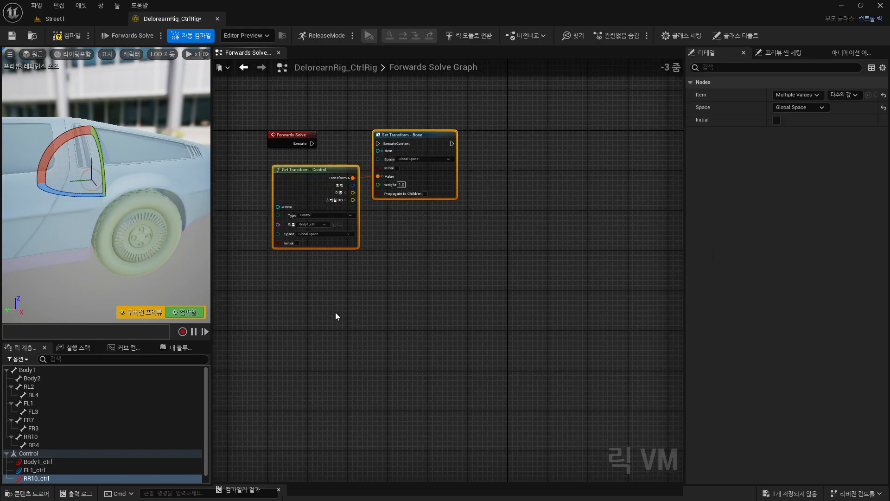
{"action": "right_click_drag", "start_coordinate": [336, 317], "coordinate": [516, 338]}
{"action": "scroll", "coordinate": [536, 357], "scroll_direction": "up", "scroll_amount": 2}
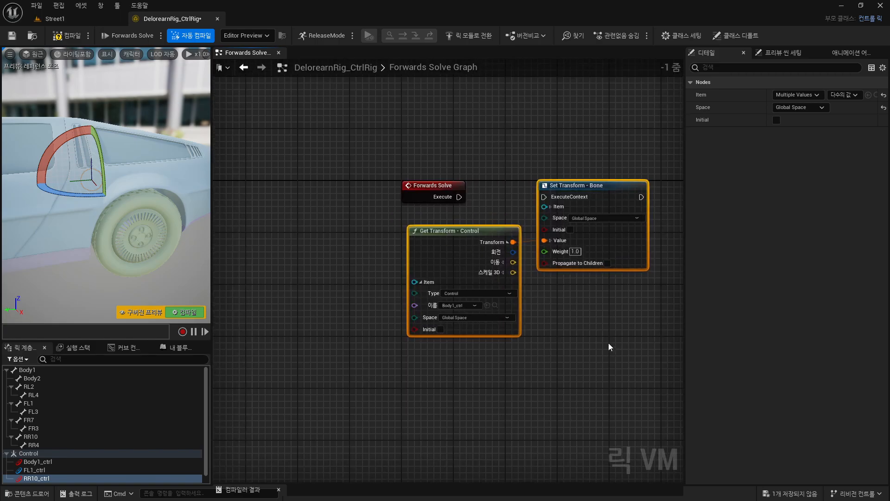
{"action": "scroll", "coordinate": [590, 340], "scroll_direction": "up", "scroll_amount": 1}
{"action": "right_click_drag", "start_coordinate": [617, 321], "coordinate": [562, 351]}
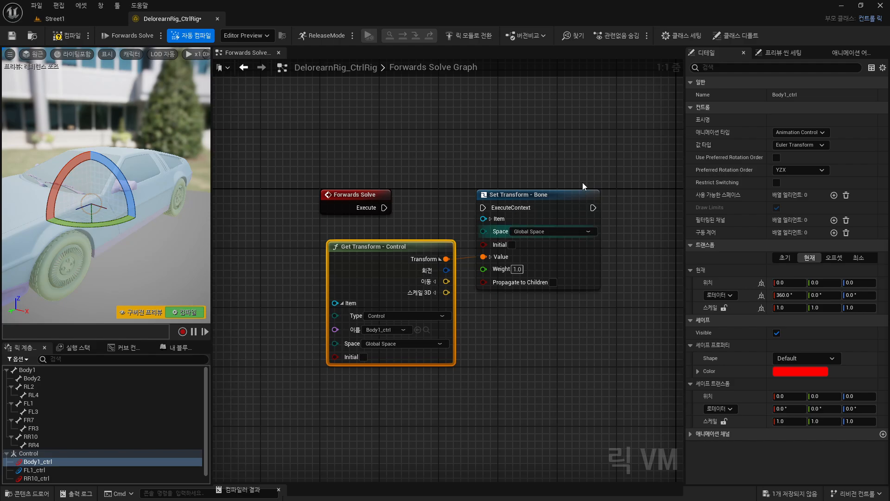
- Delete the Set Transform - Bone node and nudge Get Transform - Control beneath Forwards Solve
{"action": "left_click", "coordinate": [573, 197]}
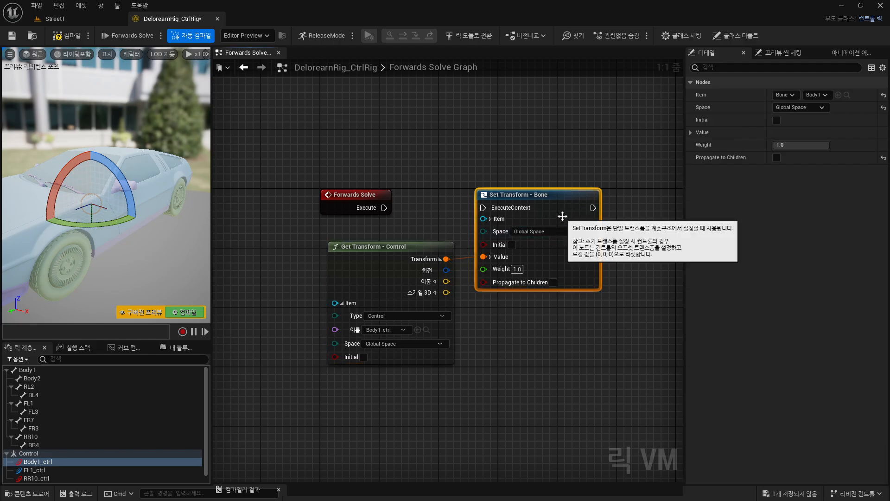
{"action": "key", "text": "Delete"}
{"action": "mouse_move", "coordinate": [402, 249]}
{"action": "left_mouse_down"}
{"action": "mouse_move", "coordinate": [387, 256]}
{"action": "mouse_move", "coordinate": [394, 242]}
{"action": "mouse_move", "coordinate": [401, 246]}
{"action": "left_mouse_up"}
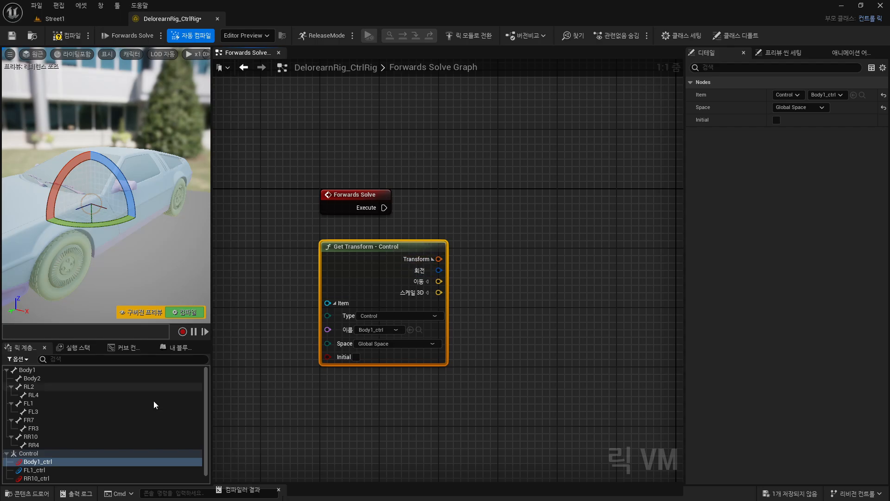
- Add an Offset Transform node for the Body1 bone from the rig hierarchy and place it level with Forwards Solve
{"action": "left_click", "coordinate": [25, 369]}
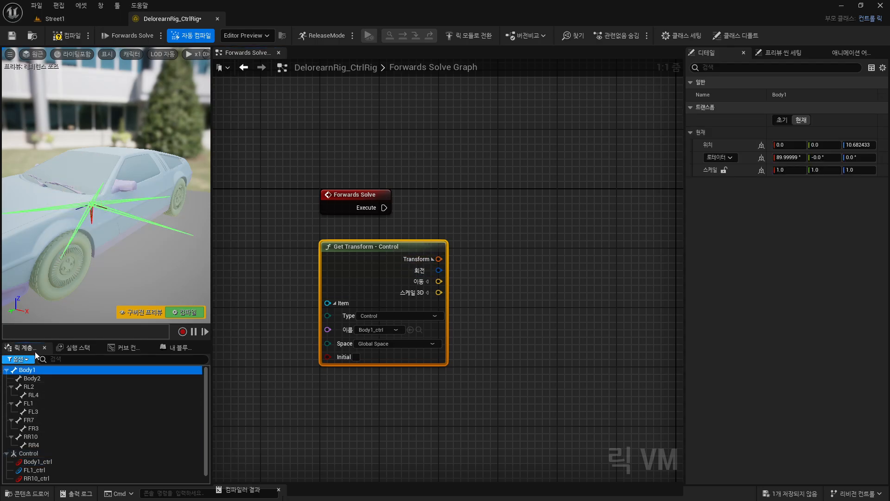
{"action": "middle_click_drag", "start_coordinate": [105, 207], "coordinate": [74, 203]}
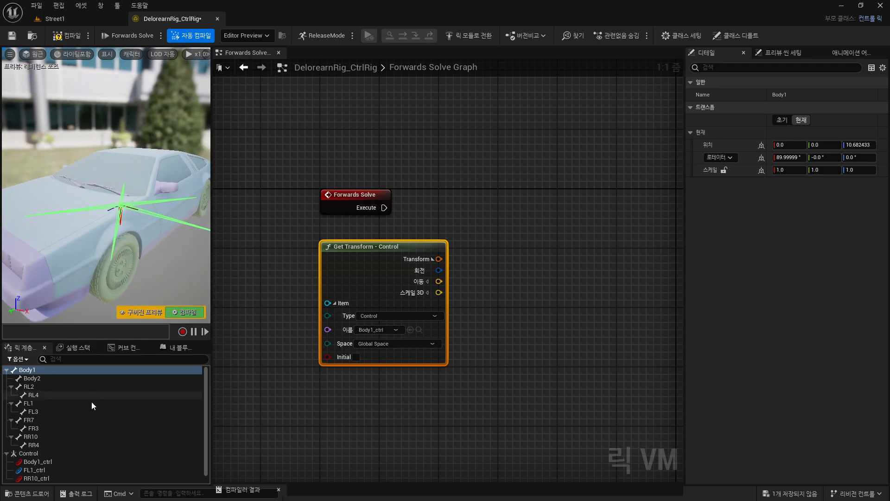
{"action": "left_click", "coordinate": [27, 373]}
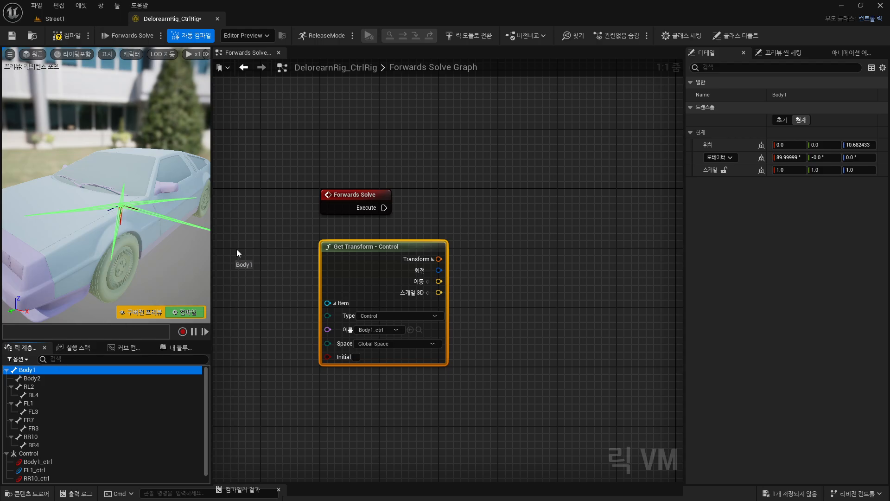
{"action": "left_click_drag", "start_coordinate": [513, 209], "coordinate": [513, 208]}
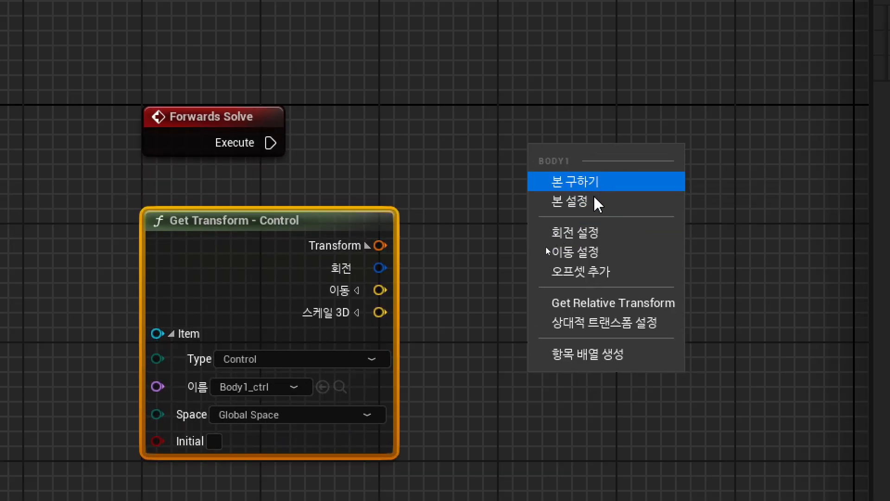
{"action": "left_click", "coordinate": [595, 275]}
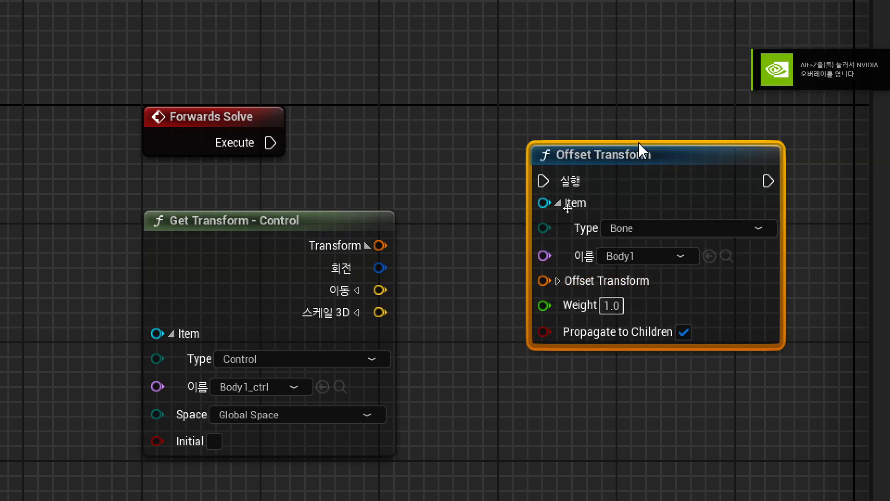
{"action": "left_click_drag", "start_coordinate": [635, 160], "coordinate": [596, 131]}
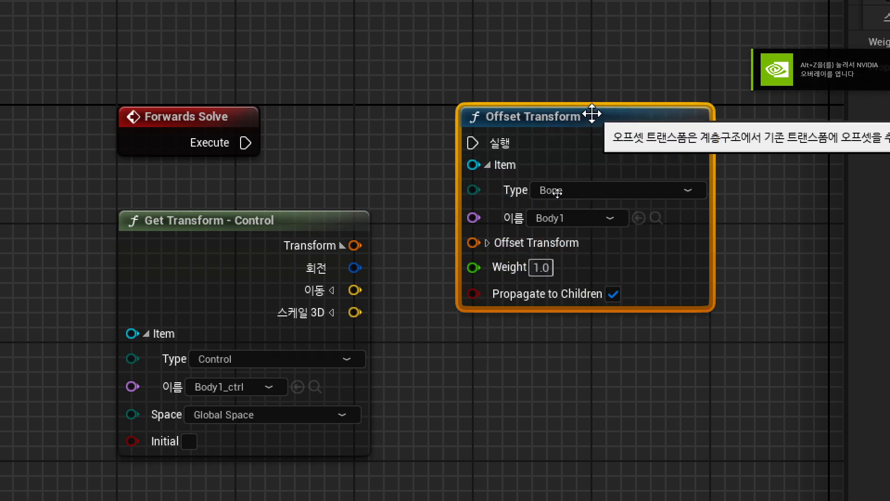
{"action": "mouse_move", "coordinate": [617, 114]}
{"action": "left_mouse_down"}
{"action": "mouse_move", "coordinate": [669, 114]}
{"action": "mouse_move", "coordinate": [632, 118]}
{"action": "left_mouse_up"}
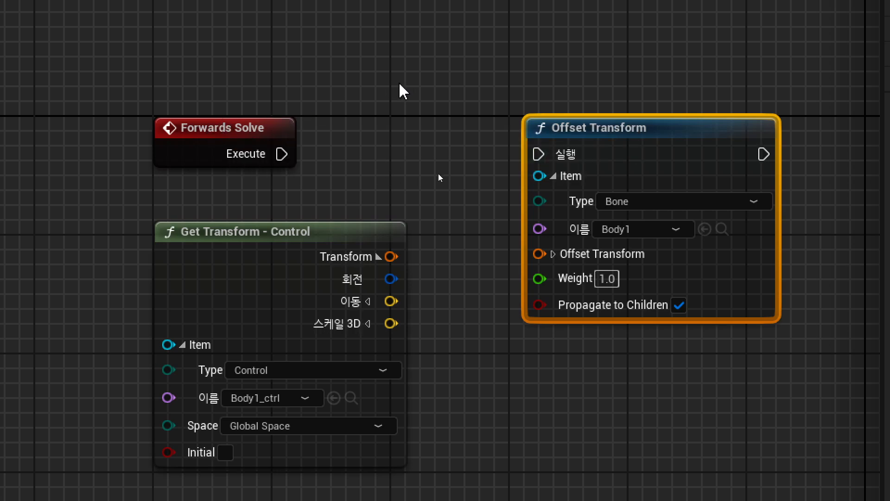
{"action": "mouse_move", "coordinate": [700, 125]}
{"action": "left_mouse_down"}
{"action": "mouse_move", "coordinate": [707, 175]}
{"action": "mouse_move", "coordinate": [711, 124]}
{"action": "mouse_move", "coordinate": [737, 116]}
{"action": "mouse_move", "coordinate": [705, 127]}
{"action": "left_mouse_up"}
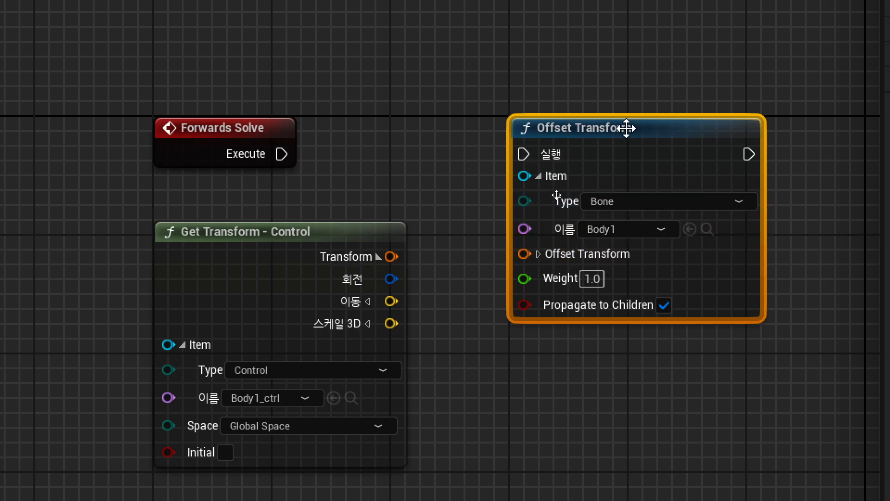
- Connect Forwards Solve to the Offset Transform node and wire the Body1_ctrl rotation output (회전) into its offset rotation
{"action": "left_click_drag", "start_coordinate": [281, 153], "coordinate": [551, 162]}
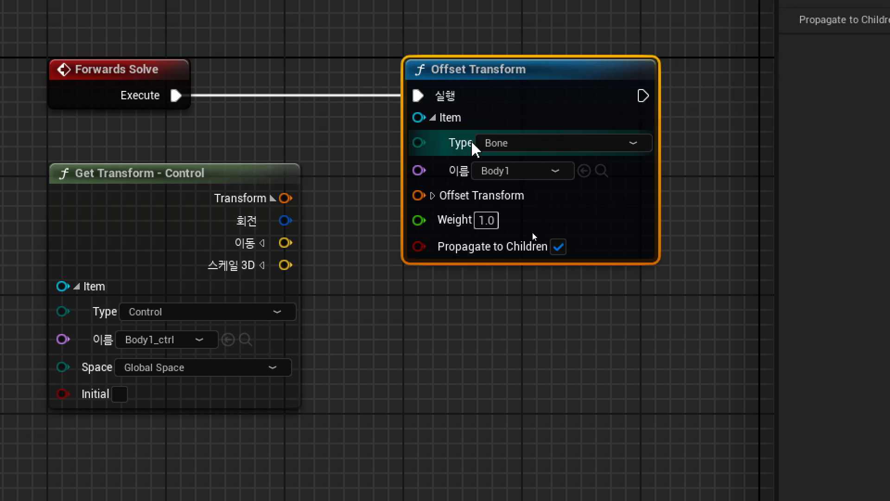
{"action": "left_click_drag", "start_coordinate": [532, 69], "coordinate": [636, 70]}
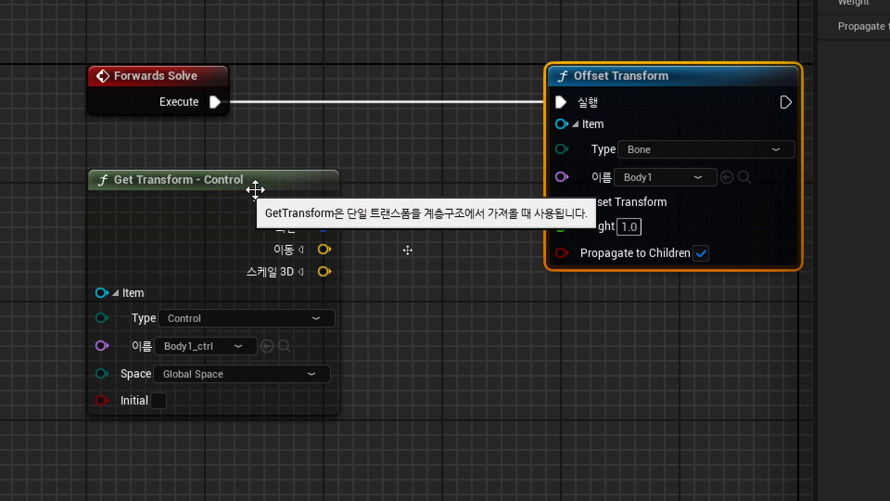
{"action": "left_click", "coordinate": [266, 181]}
{"action": "left_click_drag", "start_coordinate": [262, 181], "coordinate": [292, 166]}
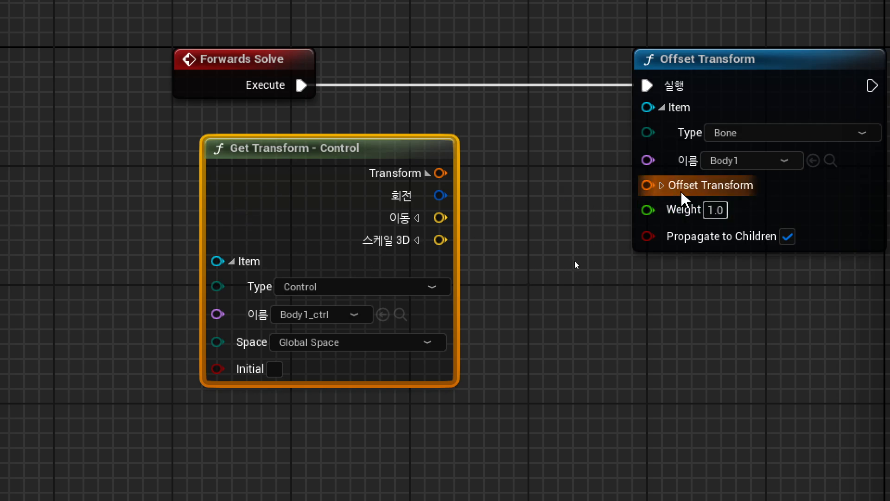
{"action": "left_click", "coordinate": [661, 185]}
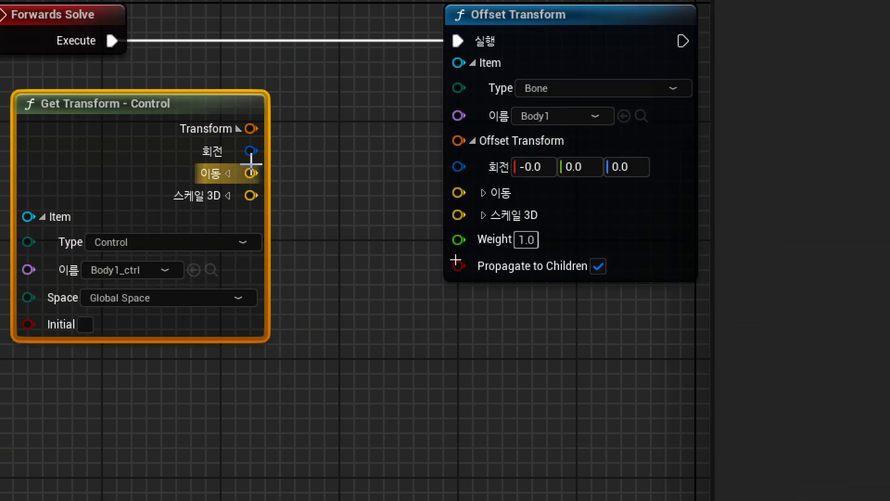
{"action": "left_click_drag", "start_coordinate": [251, 151], "coordinate": [462, 172]}
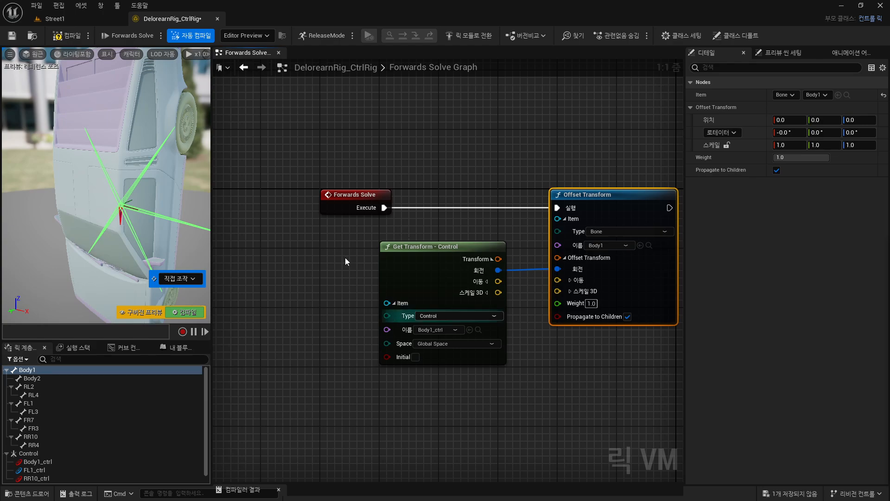
- Rotate the Body1_ctrl control in the preview and set its current X rotation to 270°
{"action": "left_click", "coordinate": [47, 461]}
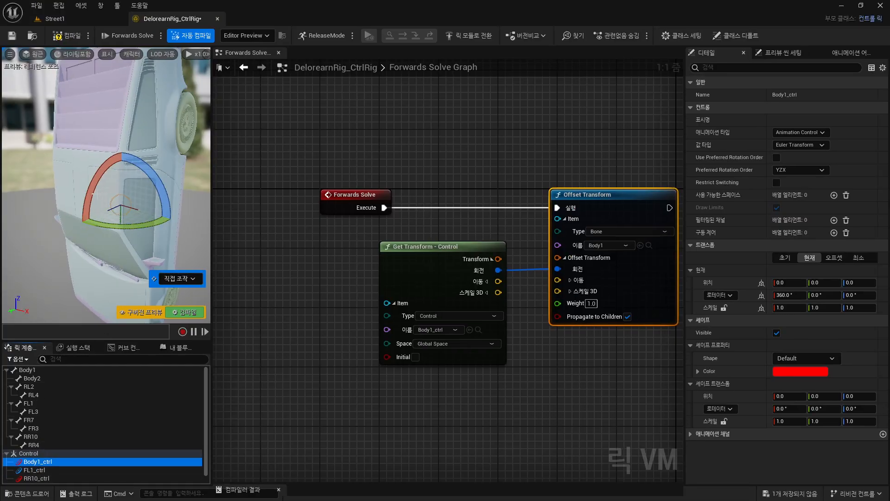
{"action": "left_click_drag", "start_coordinate": [92, 193], "coordinate": [78, 268]}
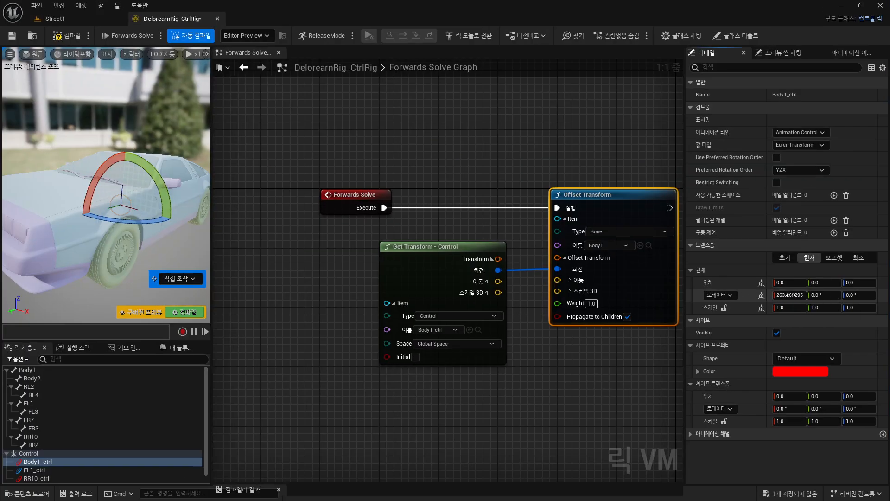
{"action": "left_click", "coordinate": [790, 295]}
{"action": "type", "text": "270"}
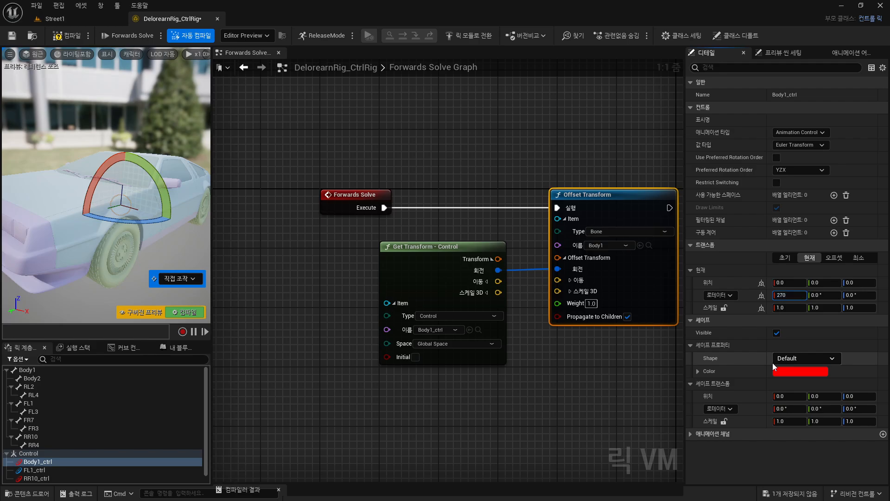
{"action": "key", "text": "Return"}
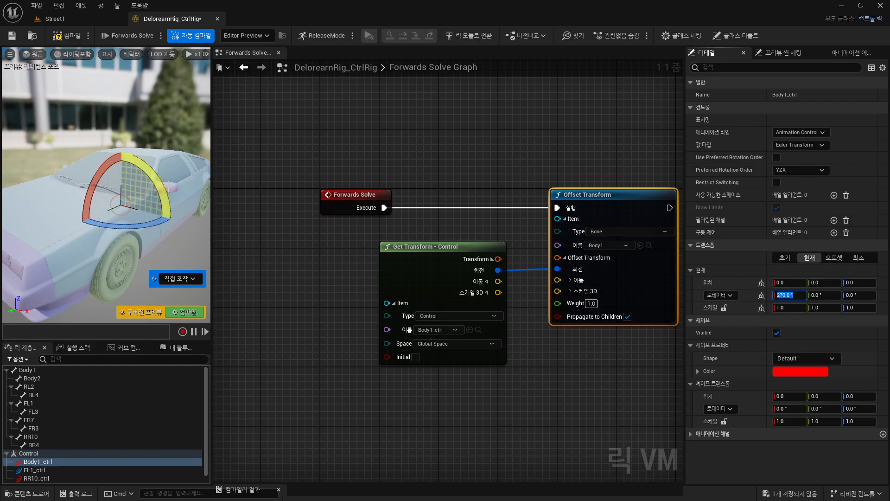
- Test-rotate the Body1_ctrl control with its green rotation arc and undo that rotation
{"action": "left_click_drag", "start_coordinate": [163, 199], "coordinate": [166, 225]}
{"action": "key", "text": "ctrl+z"}
{"action": "key", "text": "ctrl+z"}
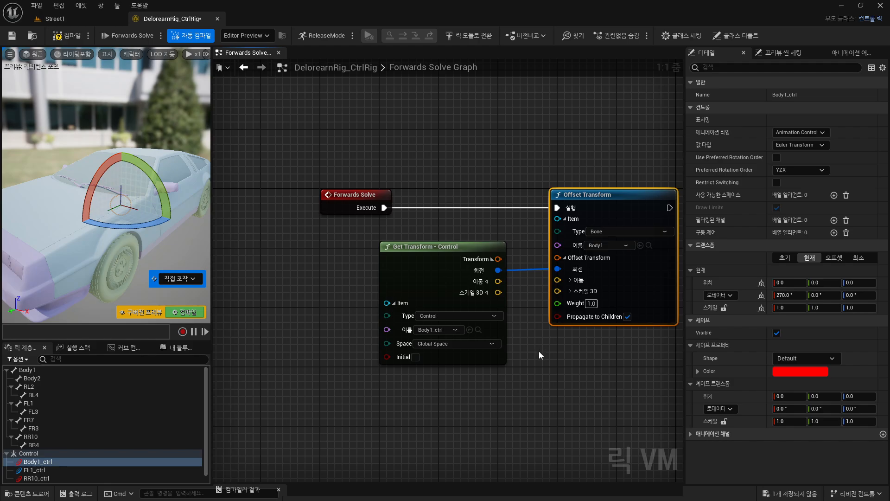
- Delete the Body1 Offset Transform node from the Forwards Solve graph
{"action": "left_click", "coordinate": [554, 371]}
{"action": "right_click_drag", "start_coordinate": [557, 368], "coordinate": [506, 349]}
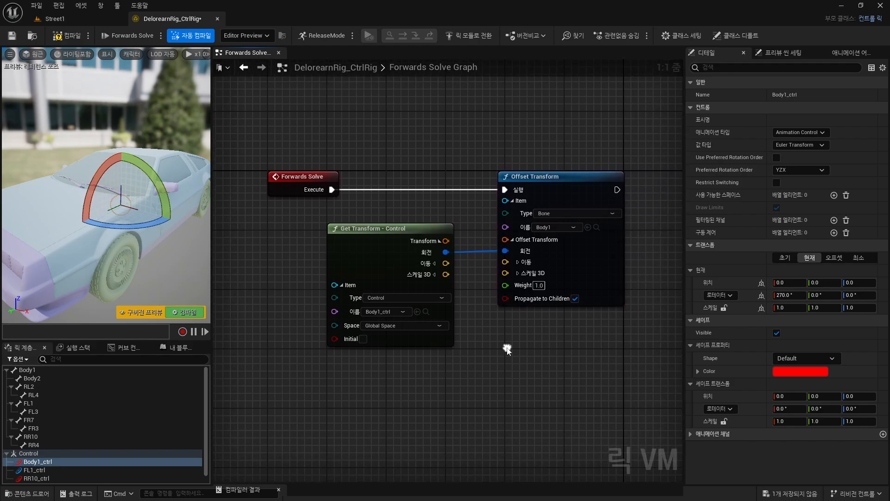
{"action": "left_click", "coordinate": [575, 178]}
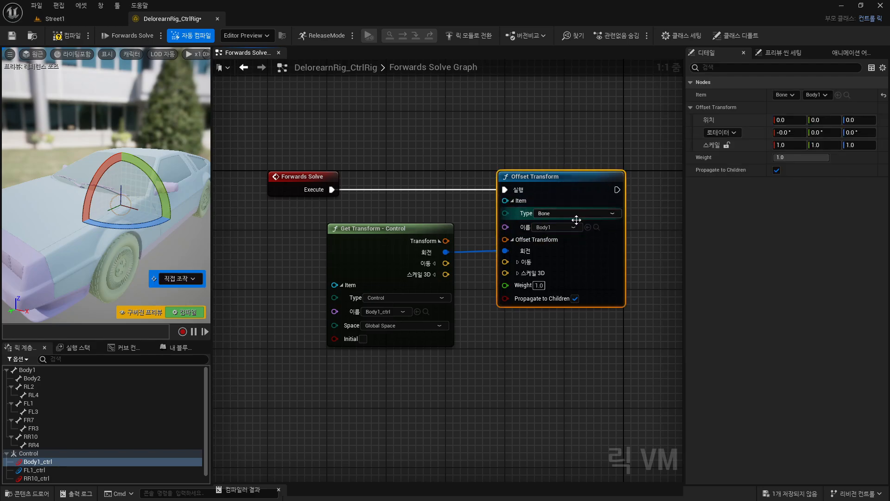
{"action": "key", "text": "Delete"}
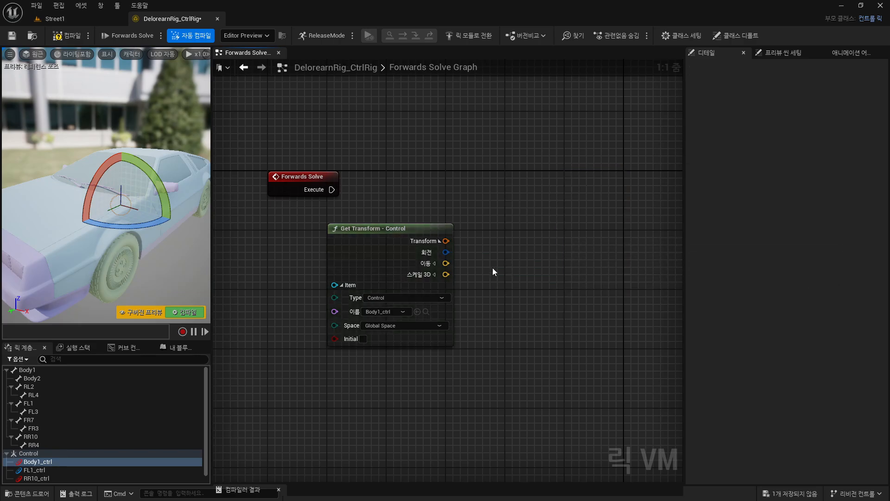
- Add a Set Transform - Bone node (본 설정) for Body1 and place it beside the Get Transform - Control node
{"action": "right_click_drag", "start_coordinate": [500, 273], "coordinate": [467, 240]}
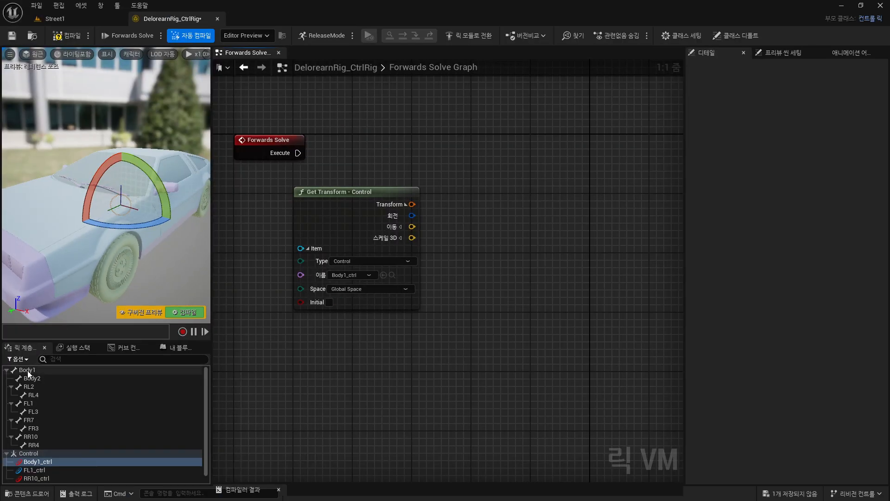
{"action": "left_click_drag", "start_coordinate": [55, 266], "coordinate": [229, 173]}
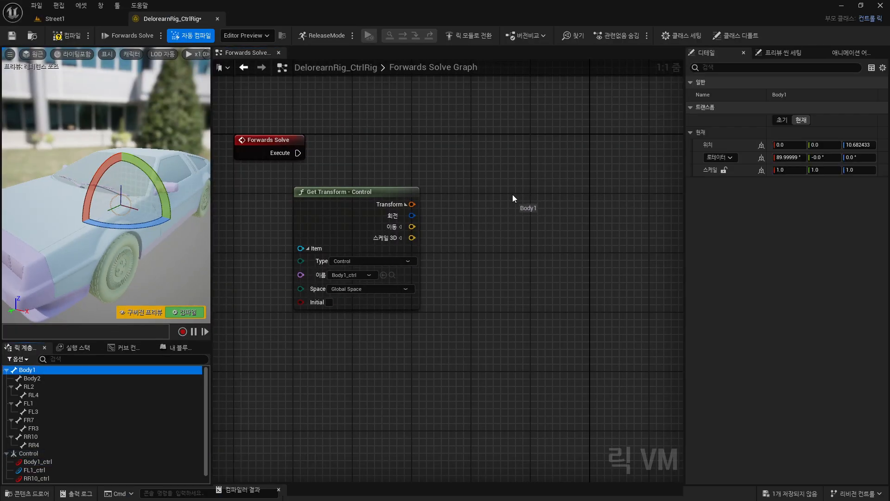
{"action": "left_click_drag", "start_coordinate": [499, 185], "coordinate": [500, 186]}
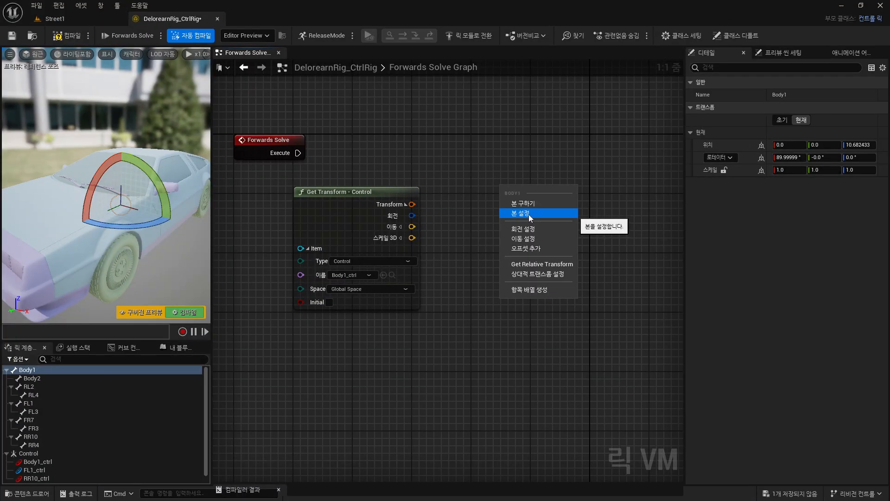
{"action": "left_click", "coordinate": [528, 214]}
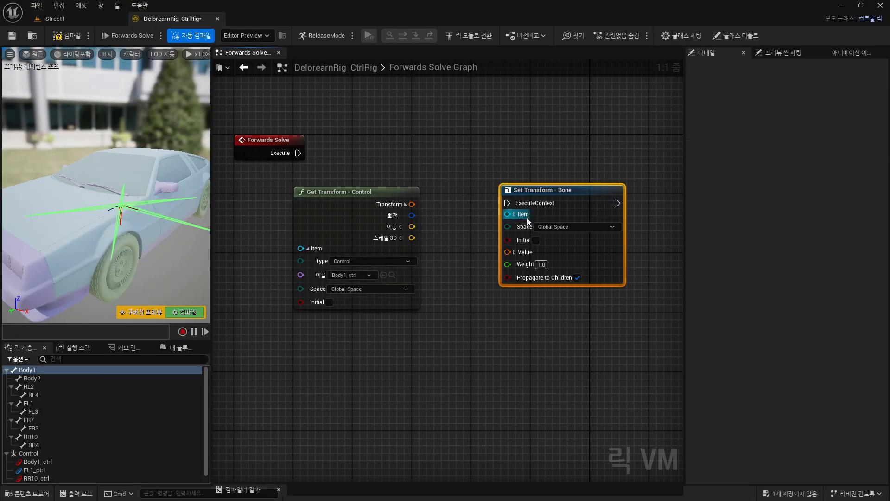
{"action": "left_click_drag", "start_coordinate": [552, 191], "coordinate": [514, 141]}
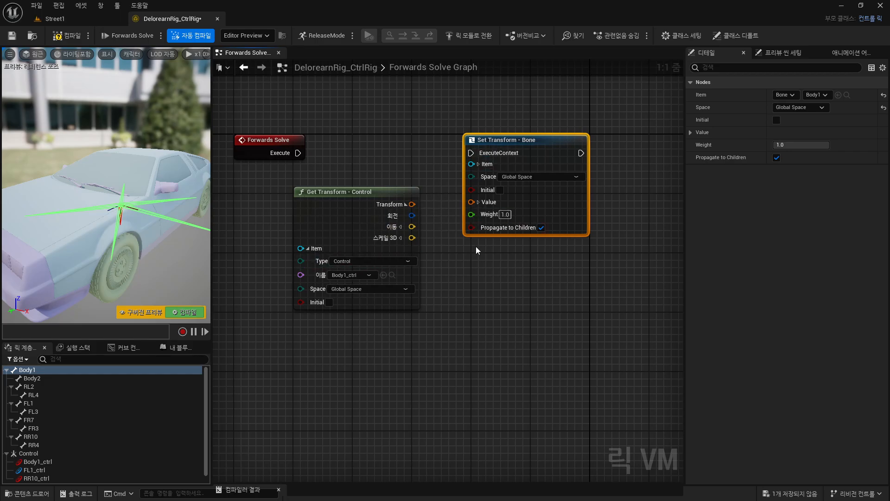
- Wire the Body1_ctrl rotation output (회전) into the Set Transform - Bone value's rotation and connect Forwards Solve to its execution input
{"action": "left_click", "coordinate": [479, 201]}
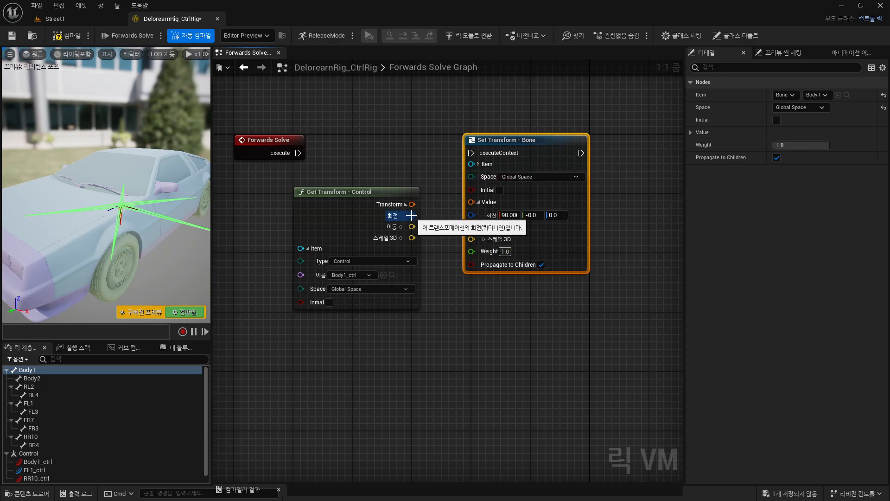
{"action": "left_click_drag", "start_coordinate": [411, 215], "coordinate": [474, 216]}
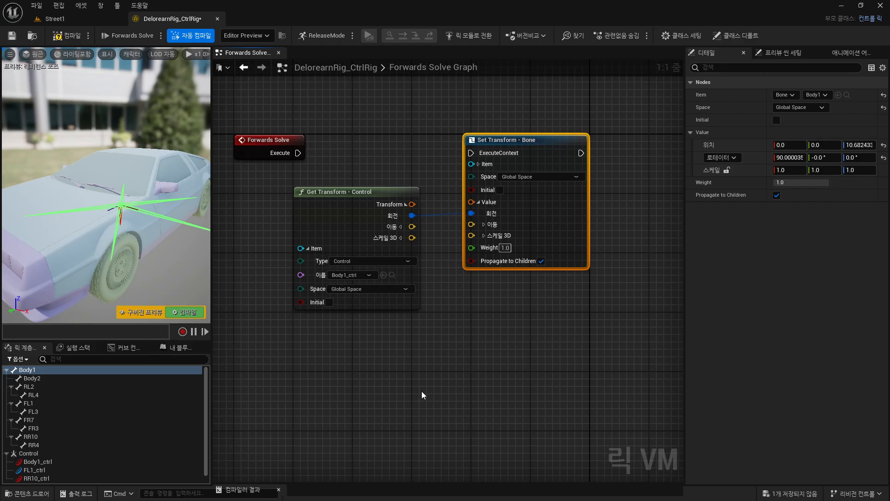
{"action": "left_click_drag", "start_coordinate": [298, 153], "coordinate": [470, 153]}
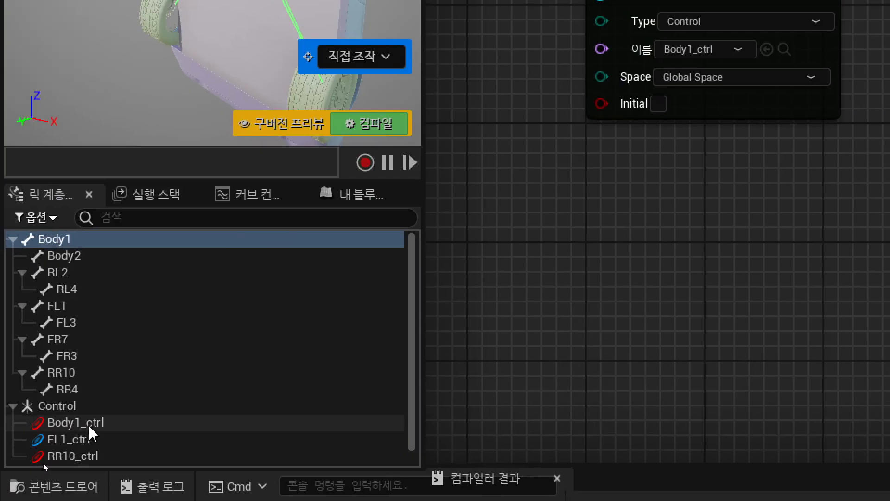
- Select the Body1_ctrl control and test-rotate it about several axes in the preview
{"action": "left_click", "coordinate": [88, 424]}
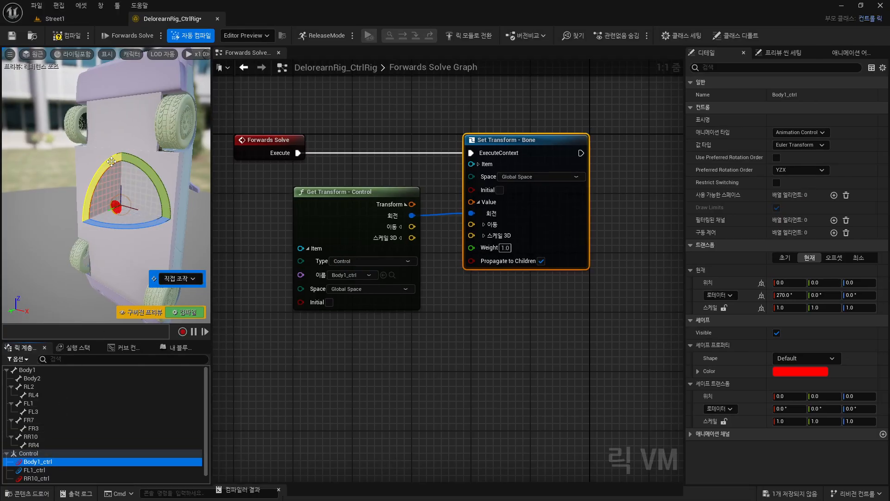
{"action": "left_click_drag", "start_coordinate": [111, 161], "coordinate": [81, 207]}
{"action": "left_click_drag", "start_coordinate": [170, 195], "coordinate": [116, 207]}
{"action": "left_click_drag", "start_coordinate": [108, 161], "coordinate": [172, 230]}
{"action": "left_click_drag", "start_coordinate": [95, 172], "coordinate": [140, 144]}
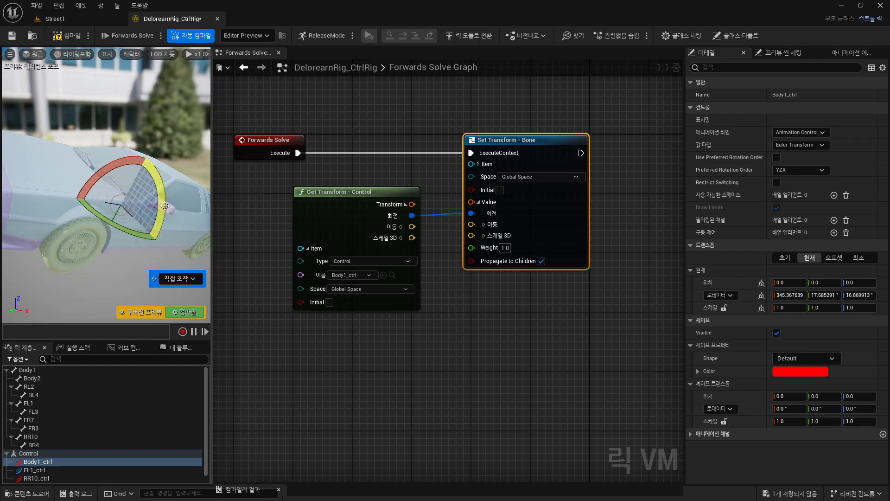
{"action": "left_click_drag", "start_coordinate": [161, 203], "coordinate": [158, 178]}
{"action": "left_click_drag", "start_coordinate": [91, 173], "coordinate": [78, 198]}
- Set the current rotation of Body1_ctrl to 360°, 0°, 0° for X, Y and Z
{"action": "left_click", "coordinate": [788, 295]}
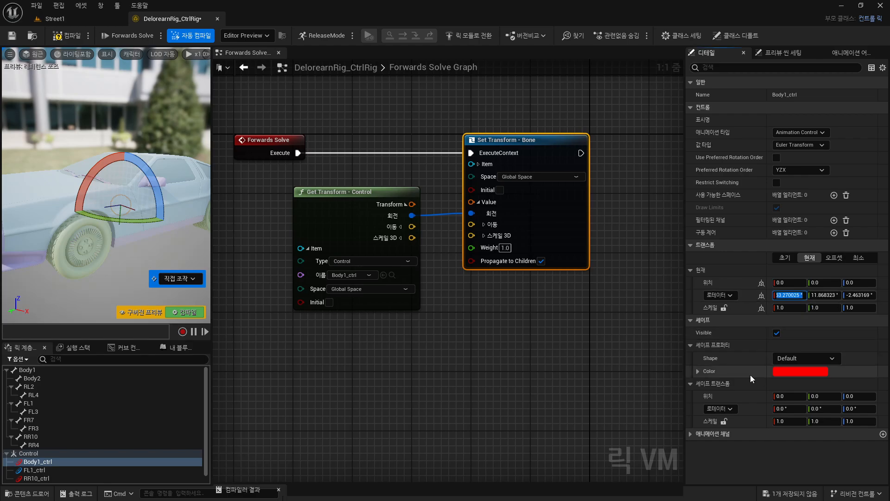
{"action": "type", "text": "360"}
{"action": "key", "text": "Tab"}
{"action": "type", "text": "0"}
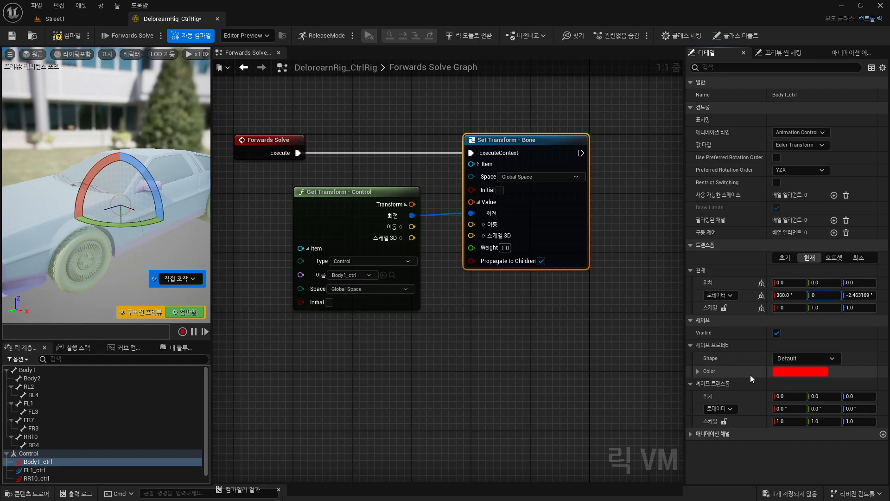
{"action": "key", "text": "Tab"}
{"action": "type", "text": "0"}
{"action": "key", "text": "Return"}
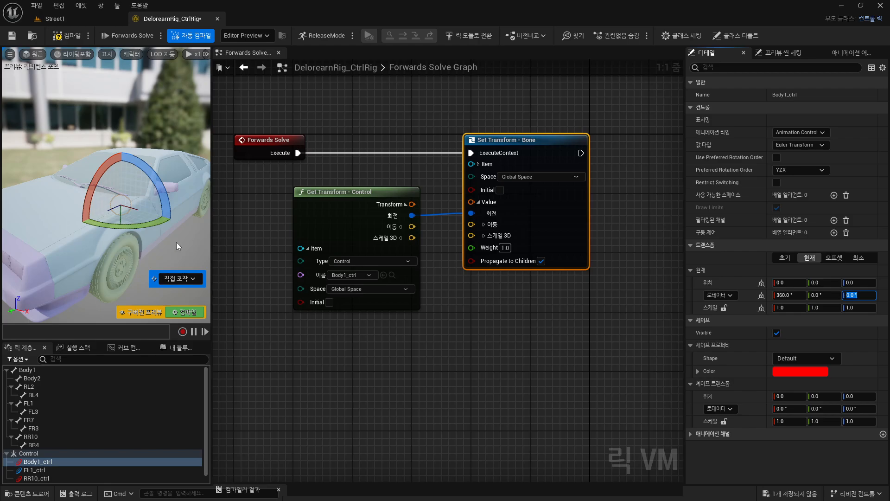
- Test-rotate Body1_ctrl with the red, blue and green arcs in the preview, undoing each rotation
{"action": "left_click_drag", "start_coordinate": [185, 241], "coordinate": [206, 245]}
{"action": "mouse_move", "coordinate": [171, 211]}
{"action": "right_mouse_down"}
{"action": "mouse_move", "coordinate": [162, 212]}
{"action": "mouse_move", "coordinate": [171, 211]}
{"action": "right_mouse_up"}
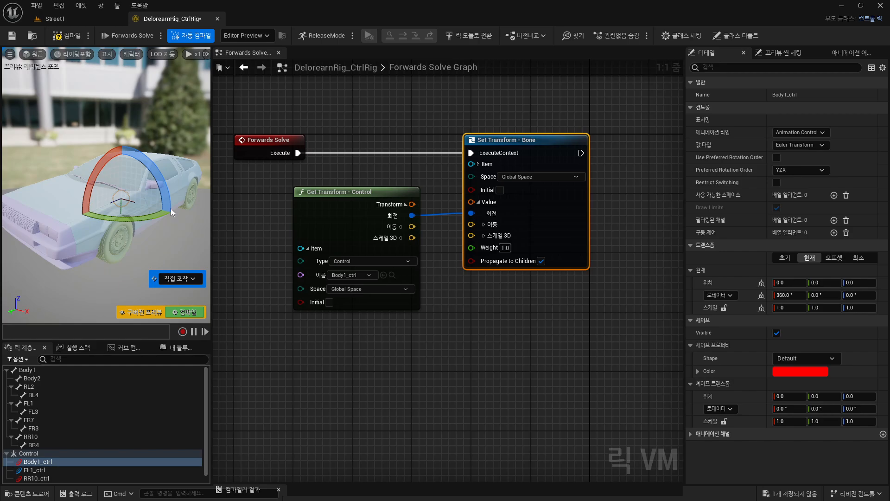
{"action": "left_click_drag", "start_coordinate": [112, 148], "coordinate": [81, 225]}
{"action": "key", "text": "ctrl+z"}
{"action": "left_click_drag", "start_coordinate": [161, 183], "coordinate": [177, 190]}
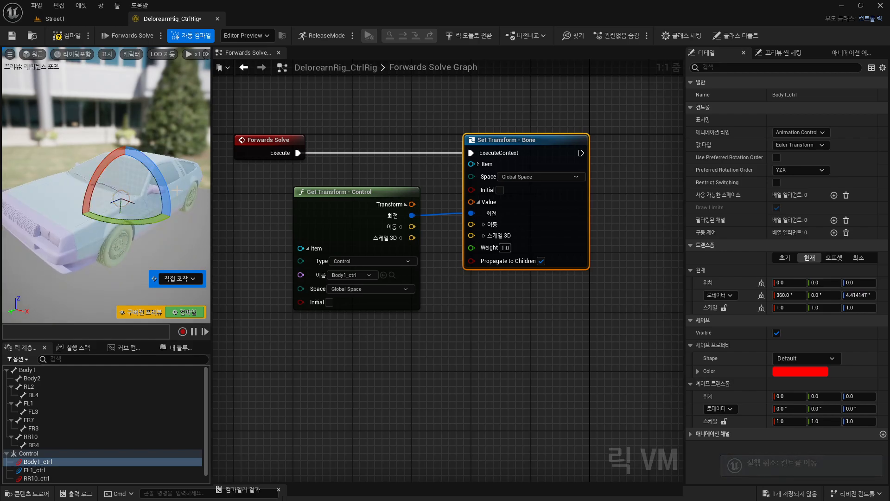
{"action": "key", "text": "ctrl+z"}
{"action": "left_click_drag", "start_coordinate": [144, 220], "coordinate": [162, 256]}
{"action": "key", "text": "ctrl+z"}
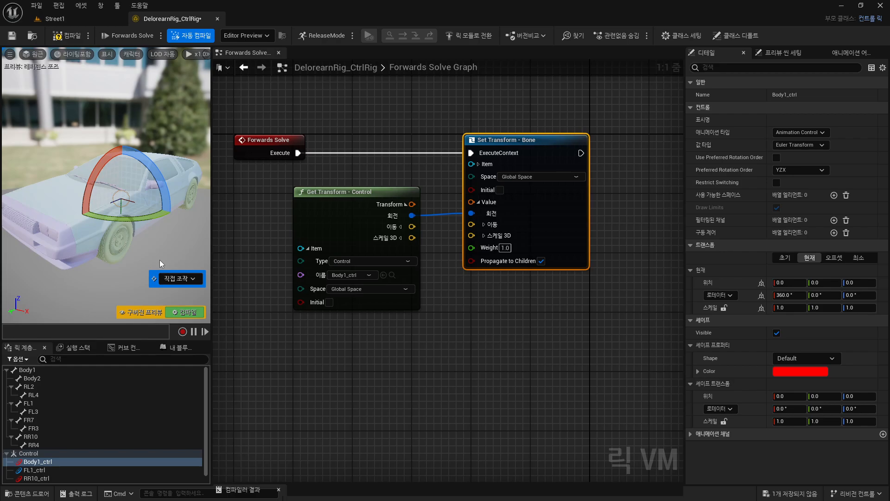
{"action": "left_click_drag", "start_coordinate": [110, 155], "coordinate": [98, 178]}
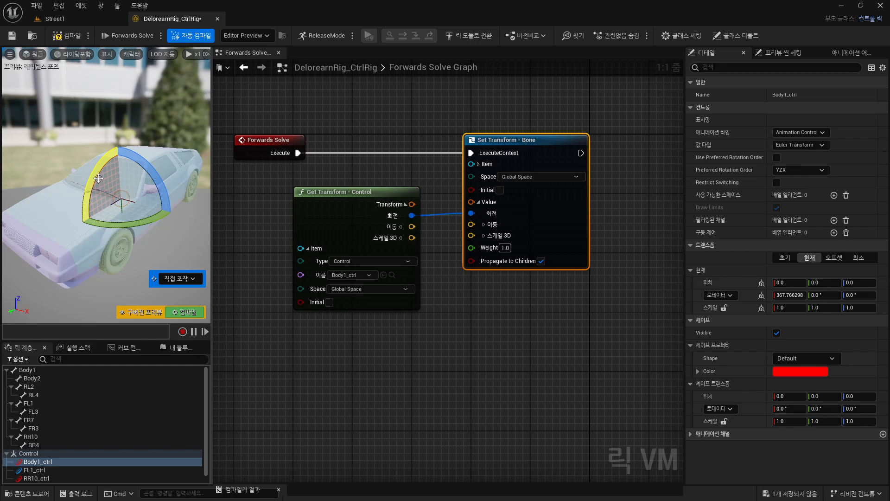
{"action": "key", "text": "ctrl+z"}
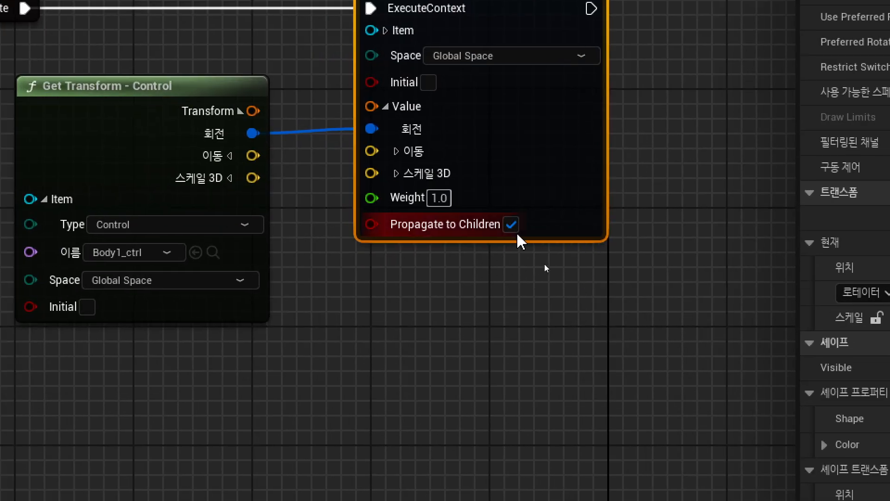
- Turn off Propagate to Children on the Set Transform - Bone node and widen the preview viewport
{"action": "mouse_move", "coordinate": [474, 232]}
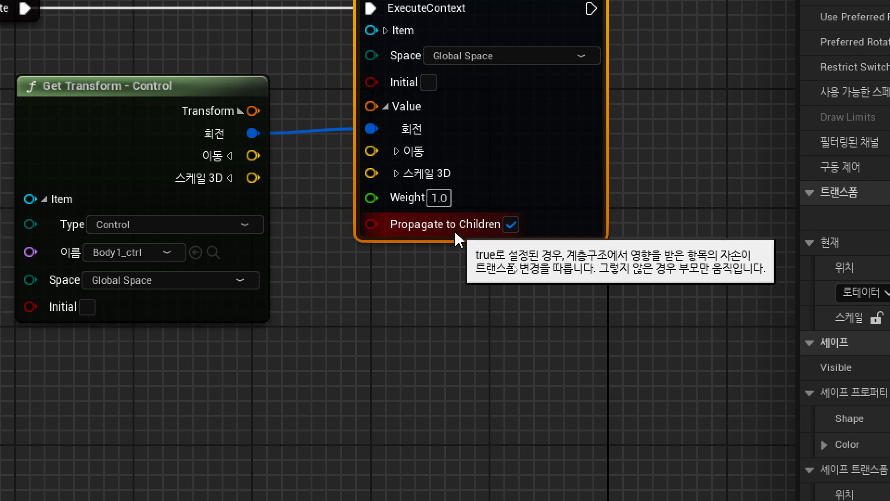
{"action": "left_click", "coordinate": [511, 225]}
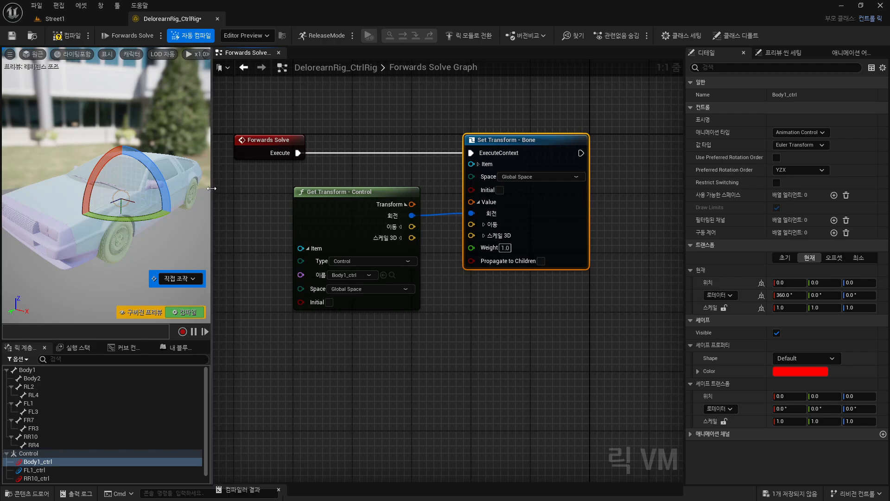
{"action": "left_click_drag", "start_coordinate": [211, 188], "coordinate": [366, 188]}
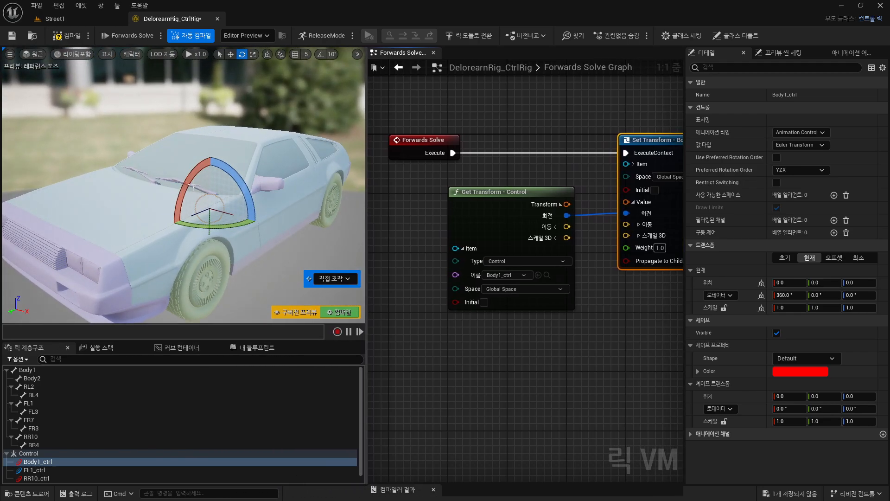
- Test-rotate Body1_ctrl about all three axes to check how the body moves relative to the wheels, undoing the green-arc rotation
{"action": "left_click_drag", "start_coordinate": [193, 184], "coordinate": [171, 224]}
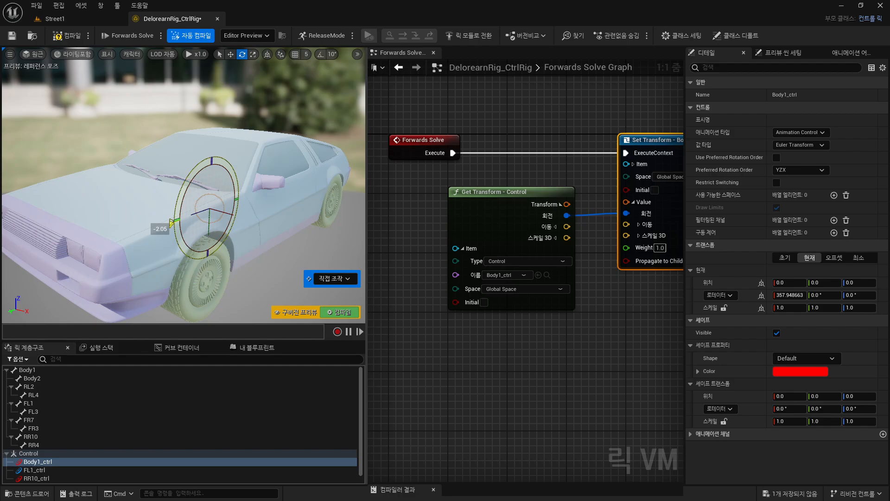
{"action": "left_click_drag", "start_coordinate": [171, 224], "coordinate": [172, 225]}
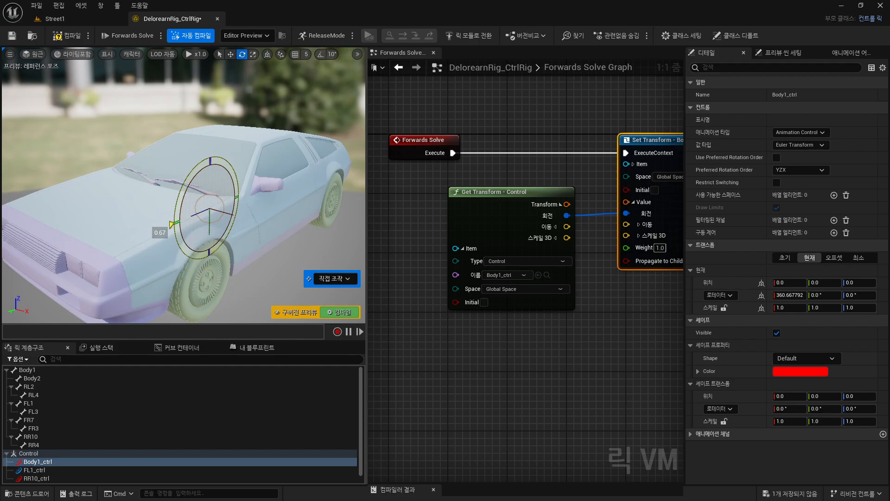
{"action": "left_click_drag", "start_coordinate": [172, 225], "coordinate": [171, 224]}
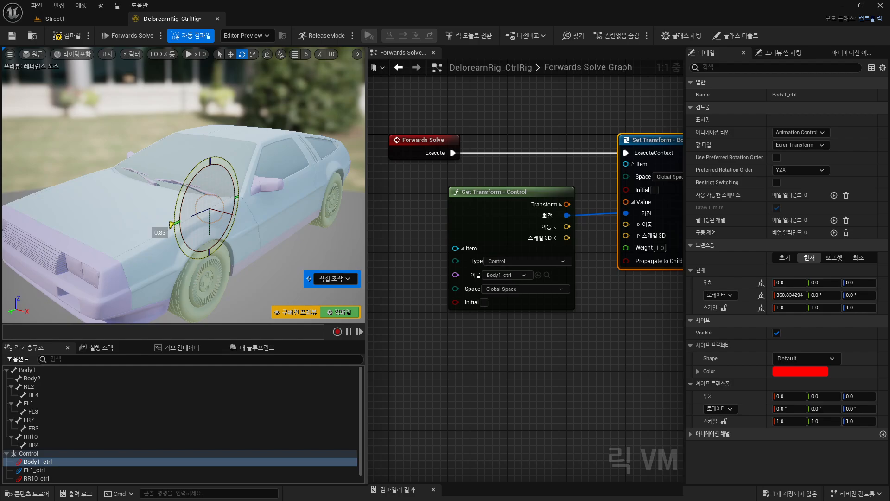
{"action": "left_click_drag", "start_coordinate": [172, 224], "coordinate": [238, 170]}
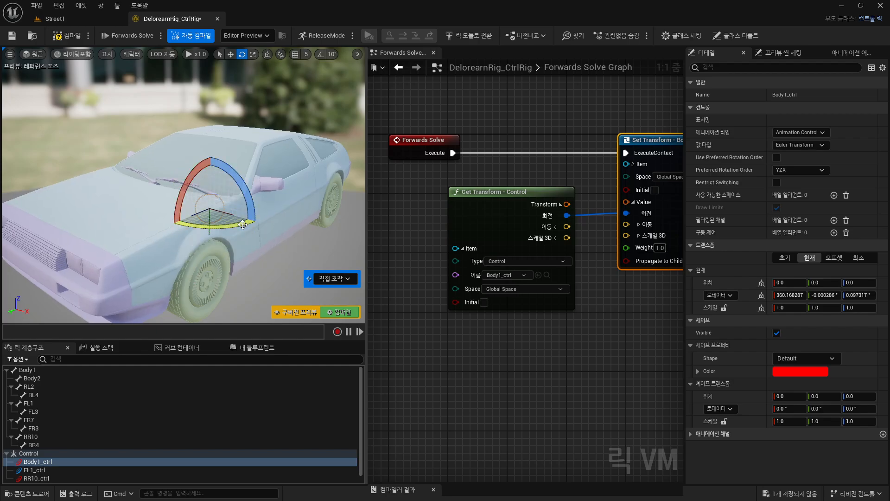
{"action": "left_click_drag", "start_coordinate": [238, 222], "coordinate": [218, 225]}
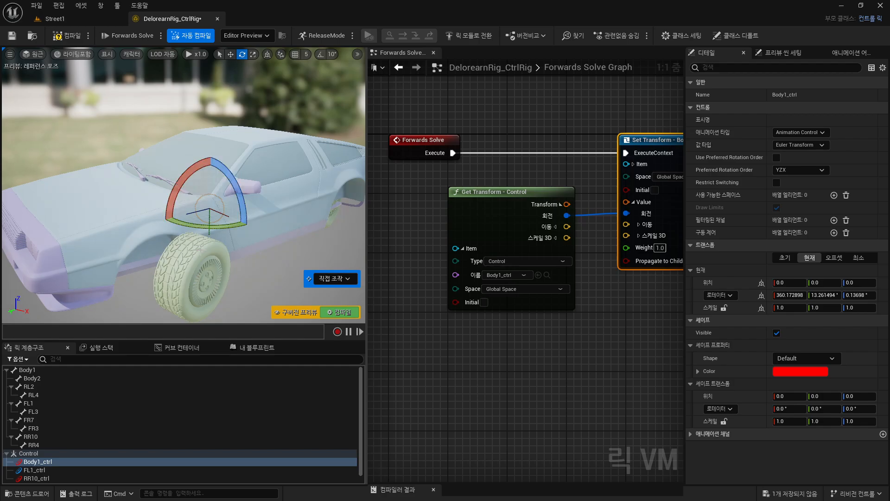
{"action": "key", "text": "ctrl+z"}
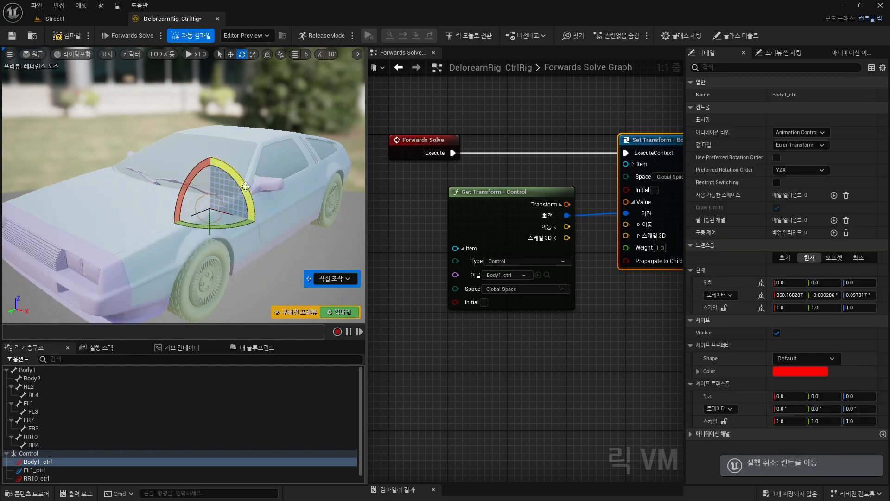
{"action": "left_click_drag", "start_coordinate": [243, 185], "coordinate": [254, 216]}
{"action": "left_click_drag", "start_coordinate": [181, 195], "coordinate": [210, 276]}
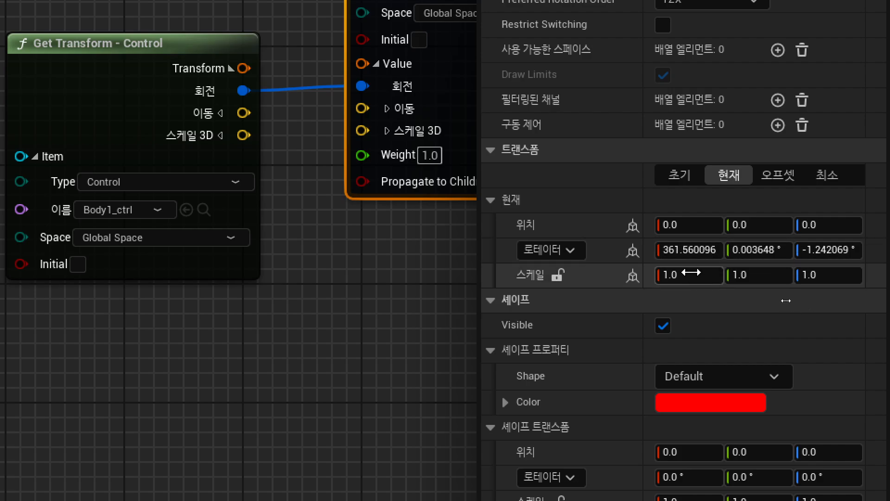
- Reset the current rotation of Body1_ctrl to 360°, 0°, 0°
{"action": "left_click", "coordinate": [681, 249]}
{"action": "type", "text": "360"}
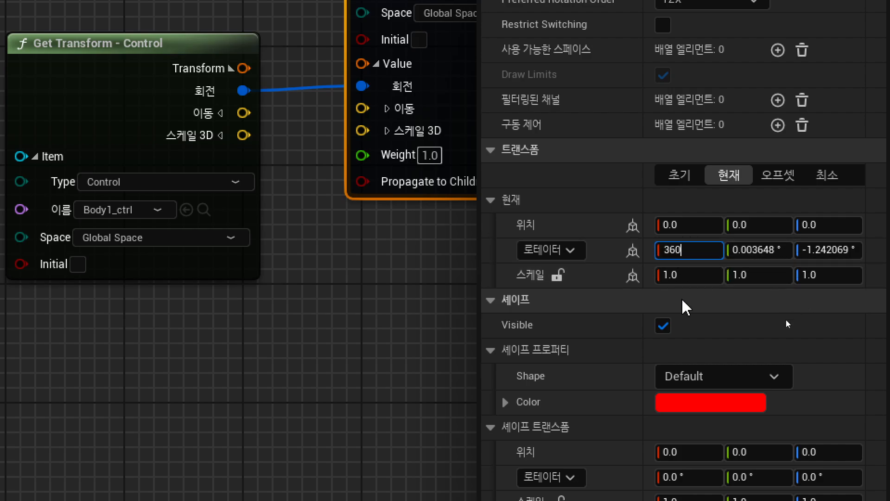
{"action": "key", "text": "Tab"}
{"action": "type", "text": "0"}
{"action": "key", "text": "Tab"}
{"action": "type", "text": "0"}
{"action": "key", "text": "Return"}
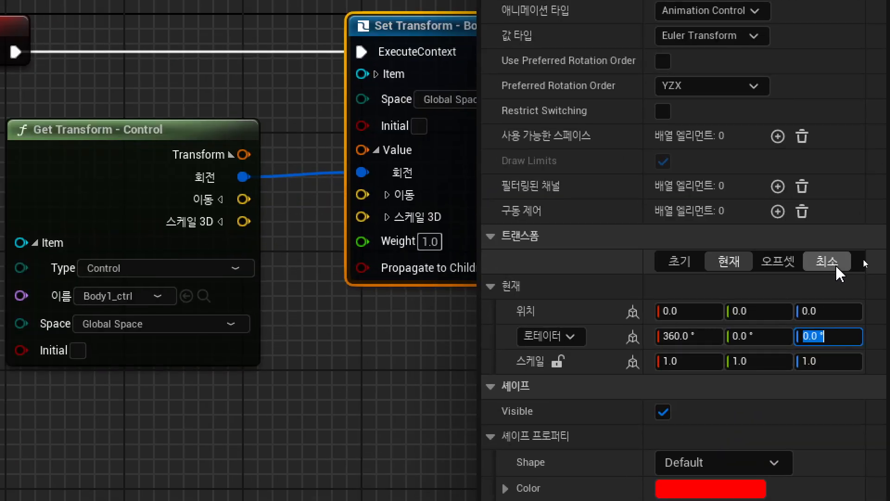
- In the minimum limits (최소) of Body1_ctrl, try the X location and scale limits, clear both, and enable the X rotation limit (회전)
{"action": "left_click", "coordinate": [858, 257]}
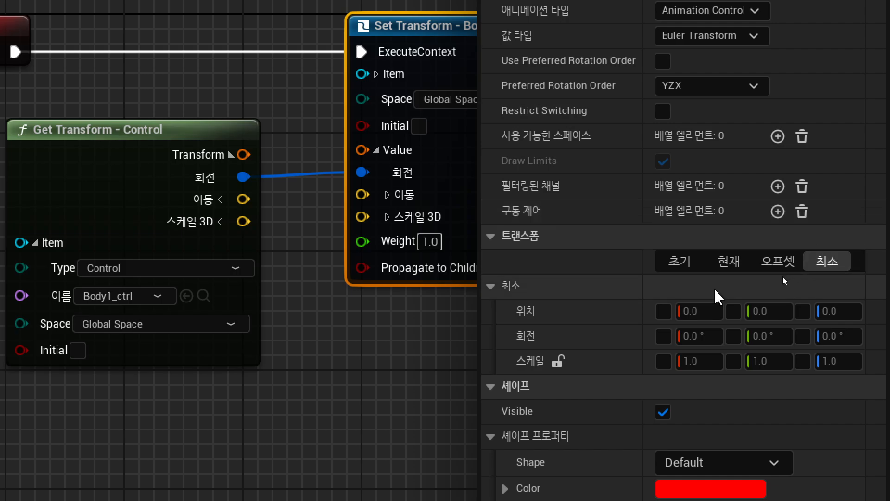
{"action": "left_click", "coordinate": [664, 311]}
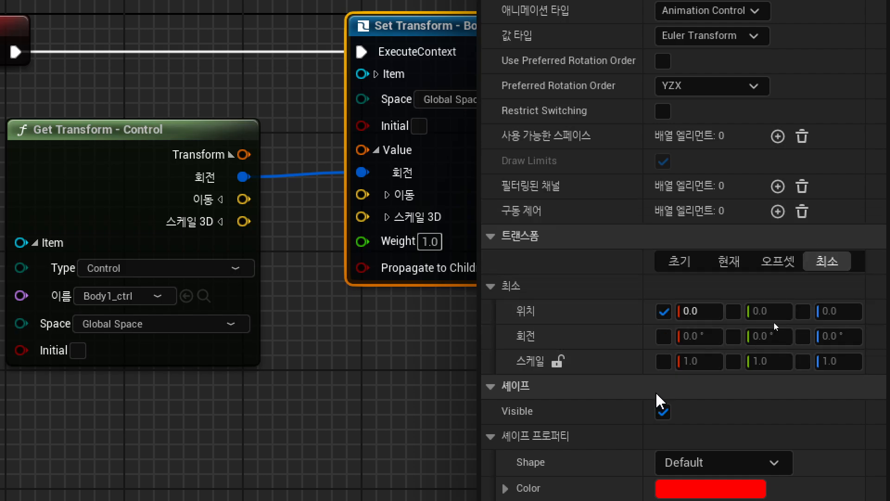
{"action": "left_click", "coordinate": [664, 361]}
{"action": "scroll", "coordinate": [576, 436], "scroll_direction": "down", "scroll_amount": 3}
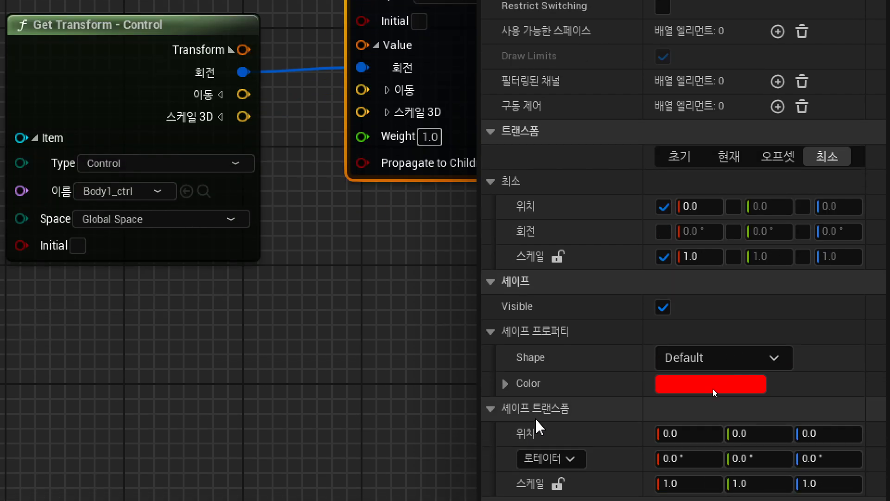
{"action": "left_click", "coordinate": [664, 256]}
{"action": "left_click", "coordinate": [663, 206]}
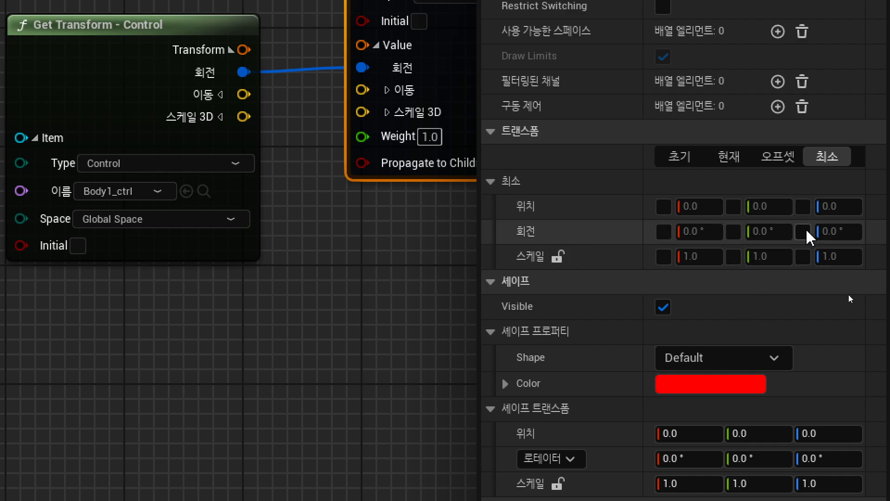
{"action": "left_click", "coordinate": [664, 231]}
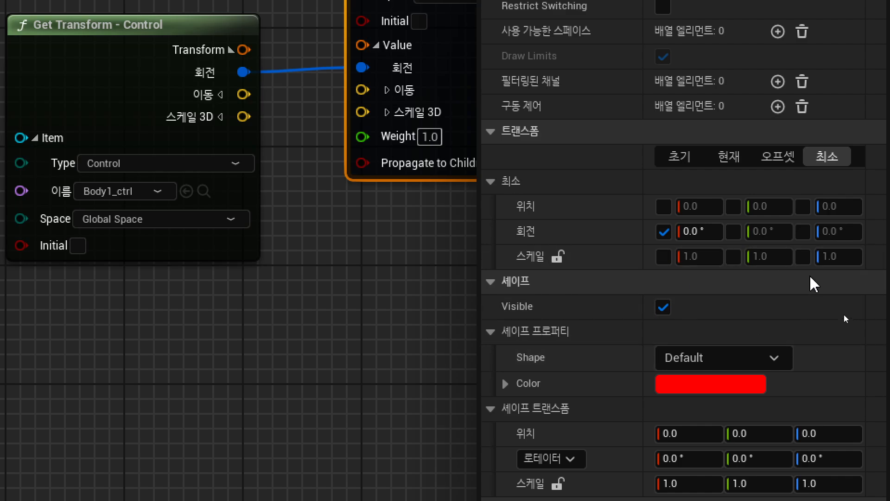
- Enable the remaining minimum (최소) limits of Body1_ctrl for location, rotation and scale on all three axes
{"action": "left_click", "coordinate": [803, 231]}
{"action": "left_click", "coordinate": [663, 206]}
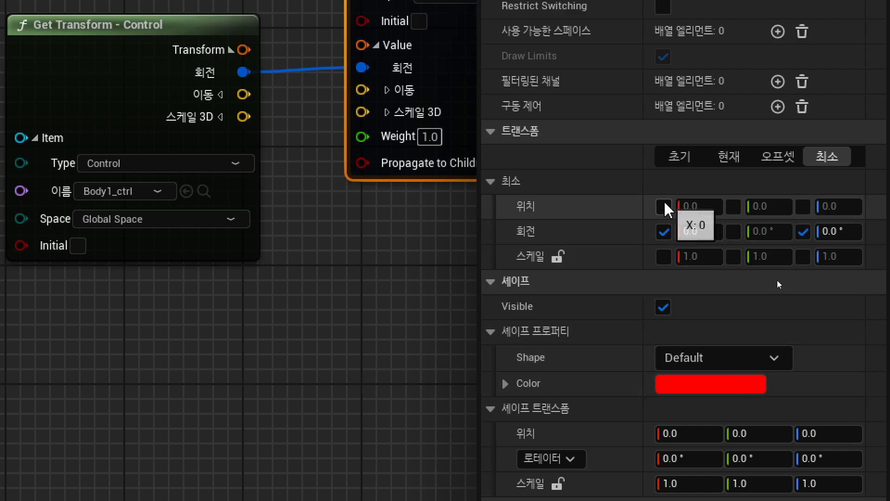
{"action": "left_click", "coordinate": [803, 206]}
{"action": "left_click", "coordinate": [803, 256]}
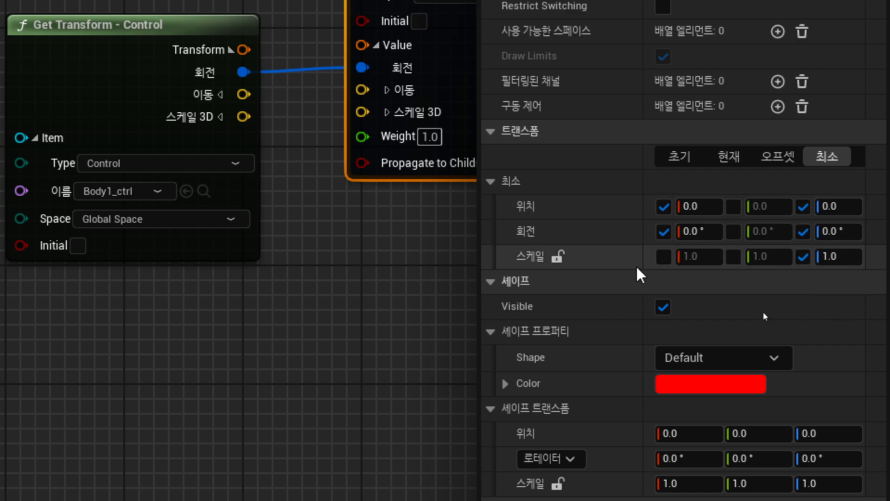
{"action": "left_click", "coordinate": [664, 256]}
{"action": "left_click", "coordinate": [734, 257]}
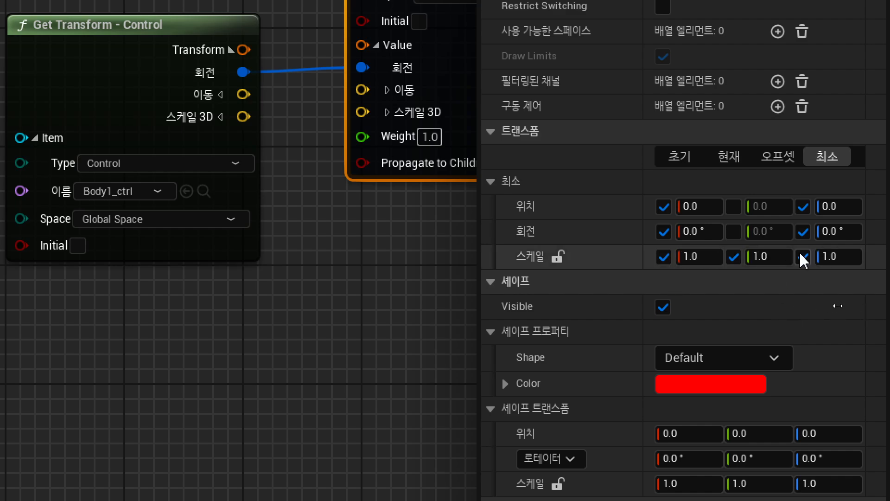
{"action": "left_click", "coordinate": [734, 206]}
{"action": "left_click", "coordinate": [733, 232]}
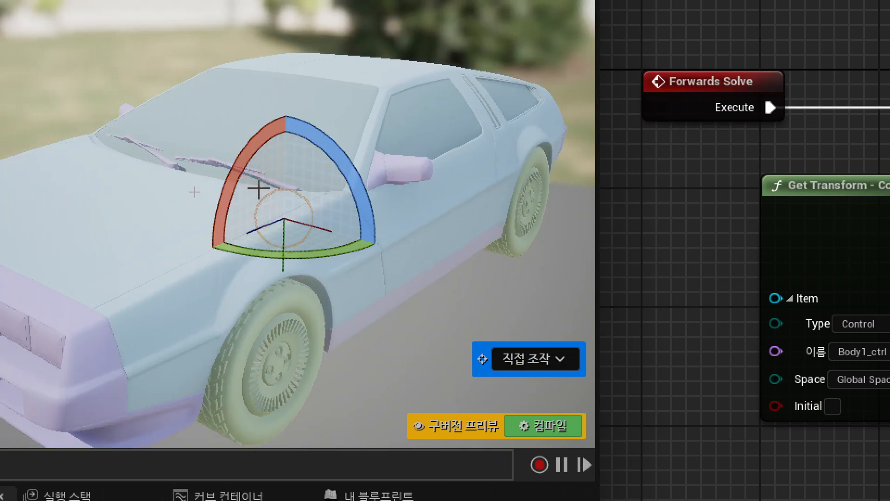
- Rotate Body1_ctrl slightly about X and copy its current X rotation, 361.220615°, into the minimum X rotation limit
{"action": "left_click_drag", "start_coordinate": [251, 138], "coordinate": [254, 167]}
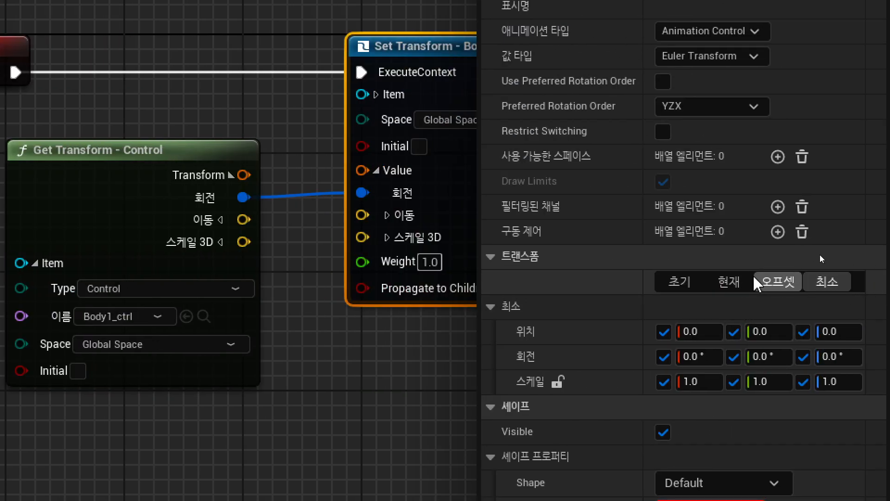
{"action": "left_click", "coordinate": [729, 281]}
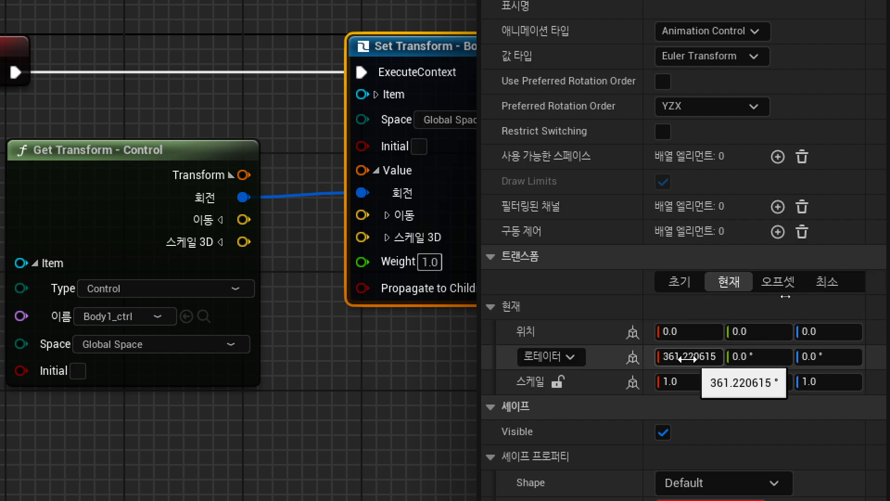
{"action": "left_click", "coordinate": [697, 356]}
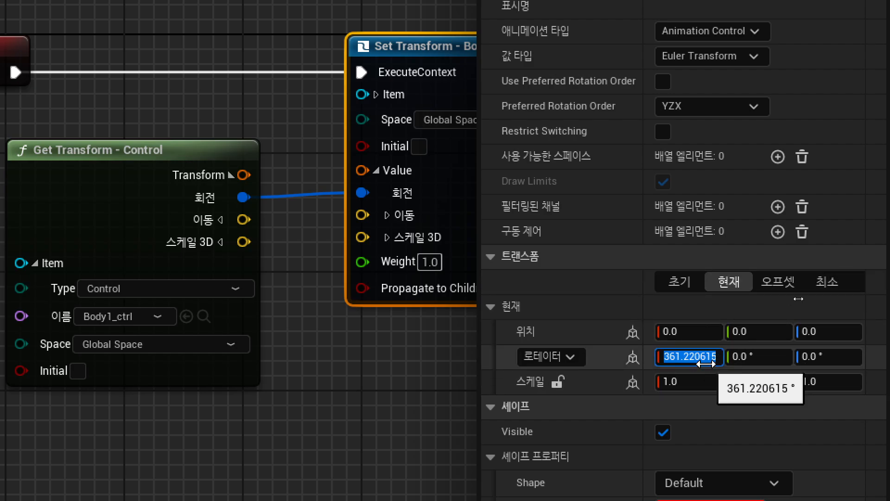
{"action": "left_click", "coordinate": [832, 281]}
{"action": "left_click", "coordinate": [695, 357]}
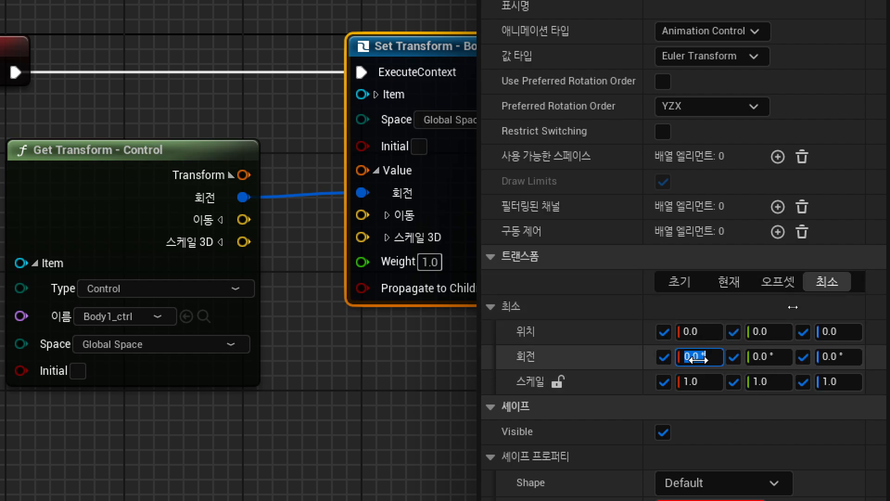
{"action": "type", "text": "361.220615 °"}
{"action": "key", "text": "Return"}
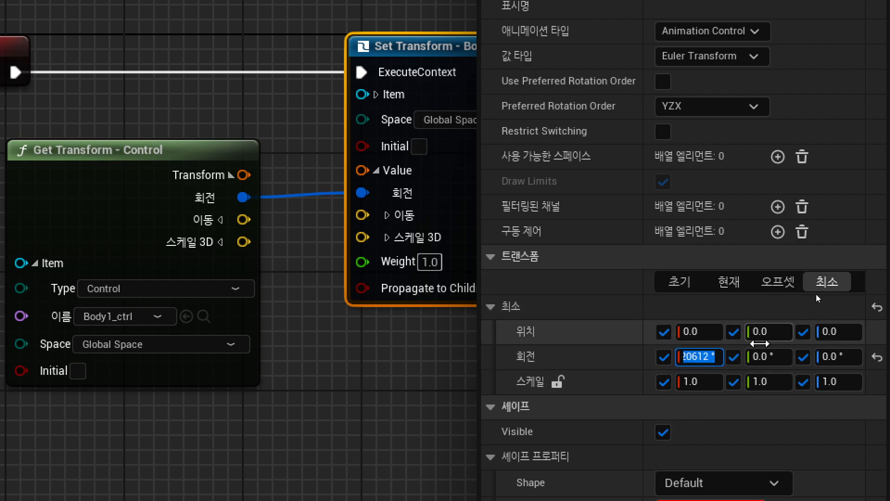
- Set the minimum Y rotation limit of Body1_ctrl to 360° and copy the X limit, 361.220612°, into the Z limit
{"action": "left_click", "coordinate": [767, 357]}
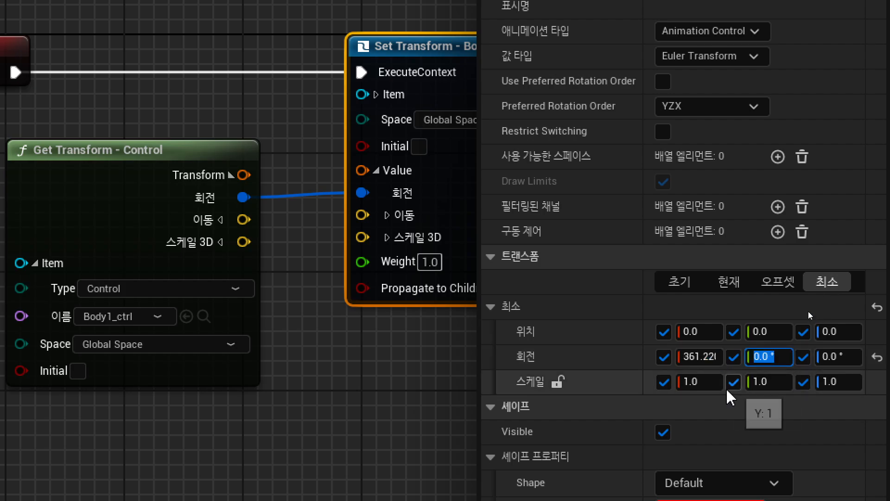
{"action": "type", "text": "36"}
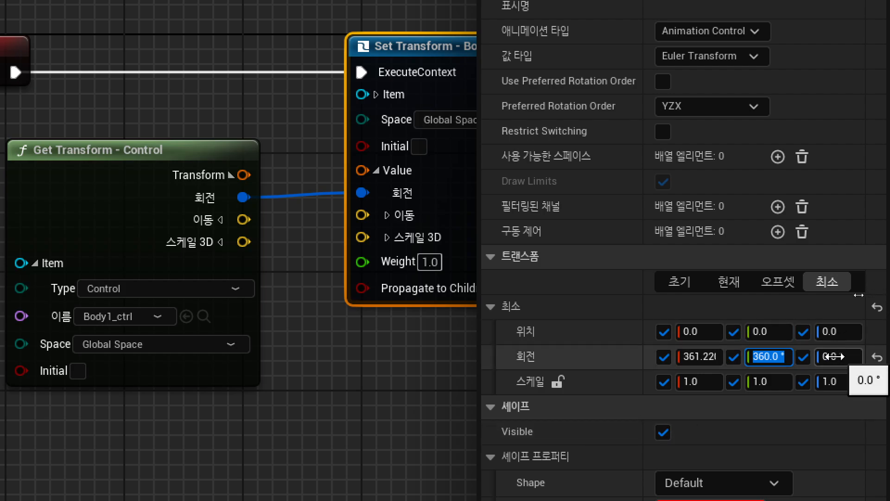
{"action": "key", "text": "shift+Tab"}
{"action": "key", "text": "ctrl+c"}
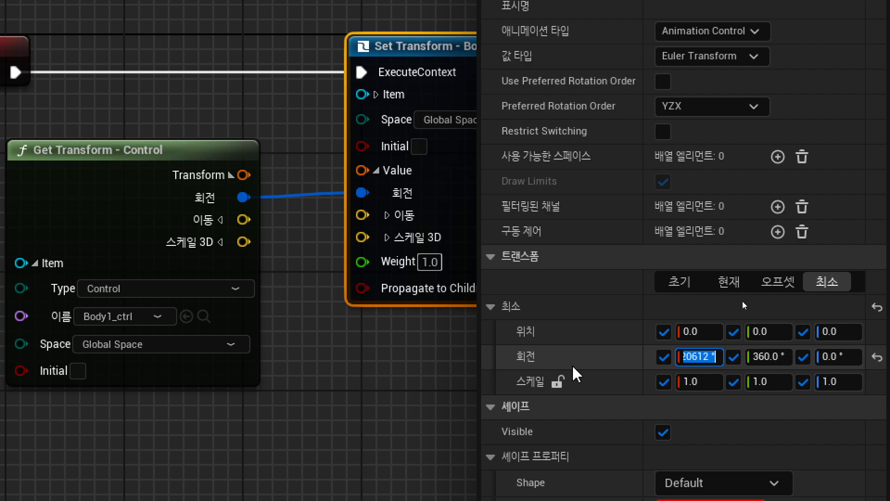
{"action": "left_click", "coordinate": [834, 356]}
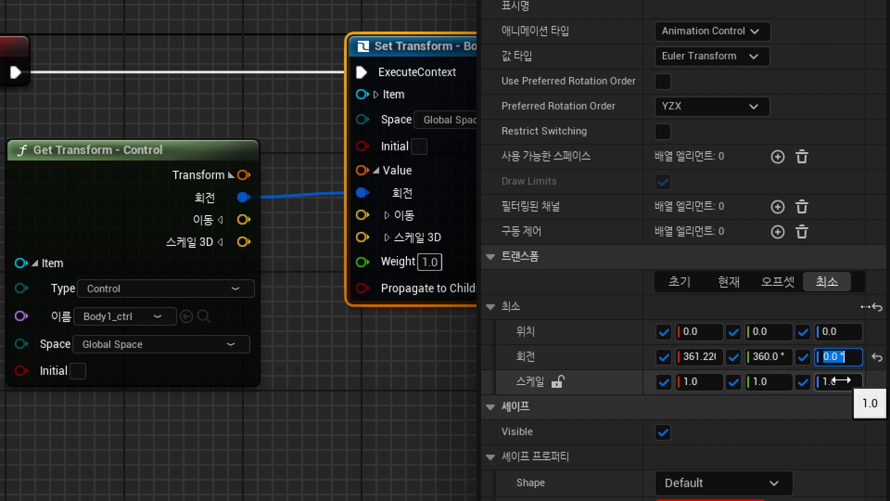
{"action": "key", "text": "ctrl+v"}
{"action": "key", "text": "Return"}
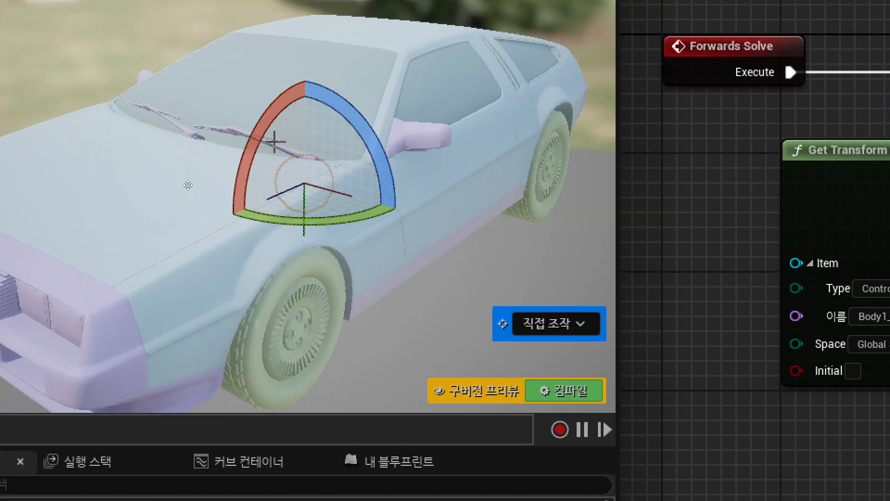
- Test-rotate Body1_ctrl with the red arc, clear the minimum X rotation limit, and rotate the control again
{"action": "left_click_drag", "start_coordinate": [258, 123], "coordinate": [254, 138]}
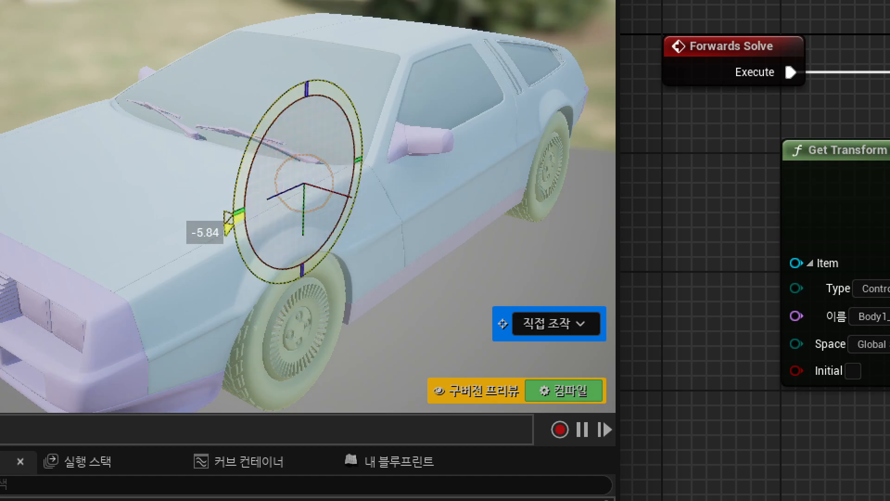
{"action": "left_click_drag", "start_coordinate": [200, 167], "coordinate": [199, 169]}
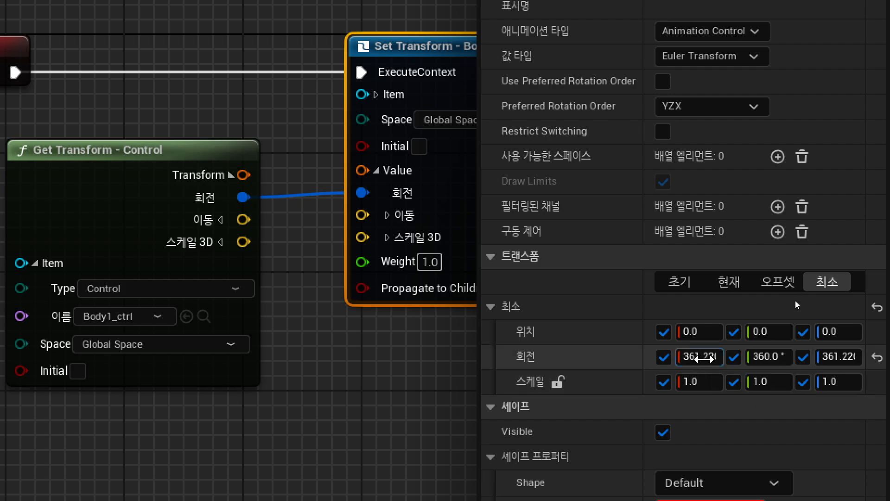
{"action": "left_click", "coordinate": [678, 360]}
{"action": "left_click", "coordinate": [667, 361]}
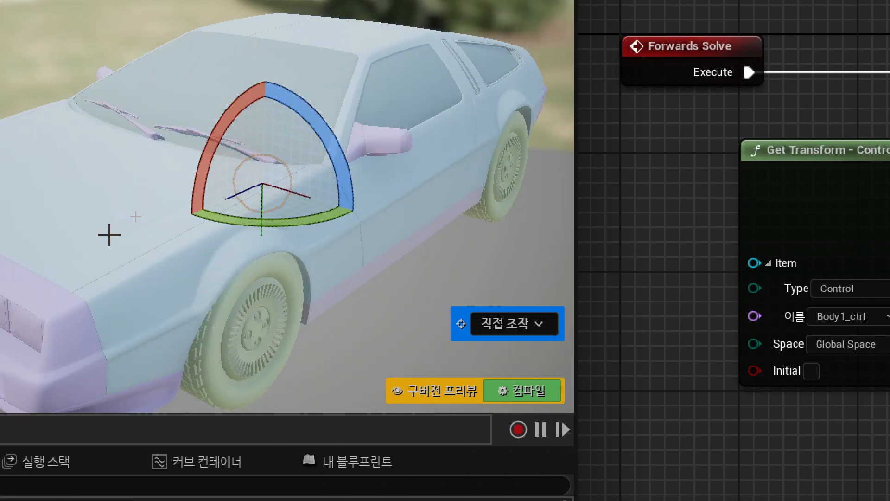
{"action": "left_click_drag", "start_coordinate": [191, 177], "coordinate": [188, 200]}
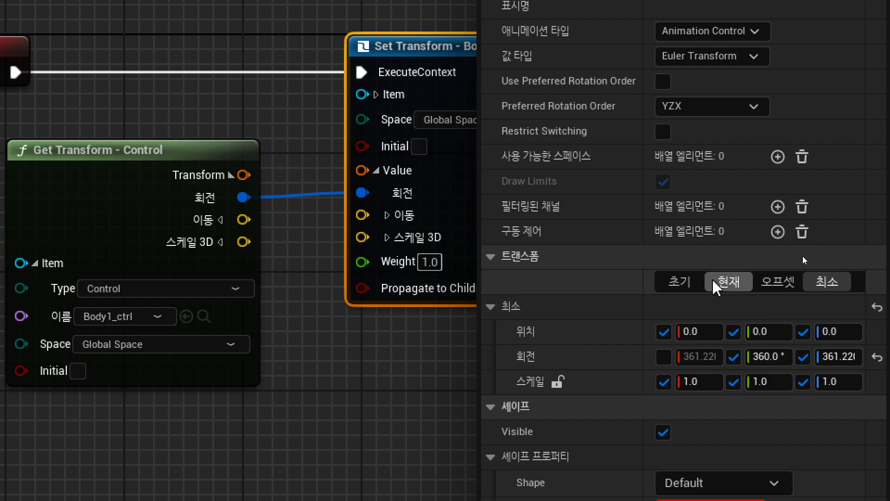
- Re-enable the minimum X rotation limit of Body1_ctrl, copy the current 359.38455° into it, and test-rotate the control
{"action": "left_click", "coordinate": [729, 281]}
{"action": "left_click", "coordinate": [696, 360]}
{"action": "key", "text": "ctrl+c"}
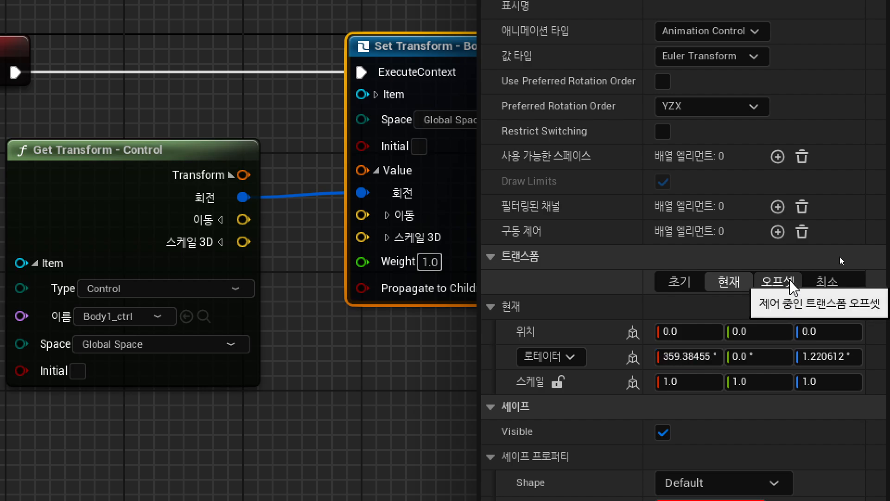
{"action": "left_click", "coordinate": [777, 282]}
{"action": "left_click", "coordinate": [827, 282]}
{"action": "left_click", "coordinate": [664, 357]}
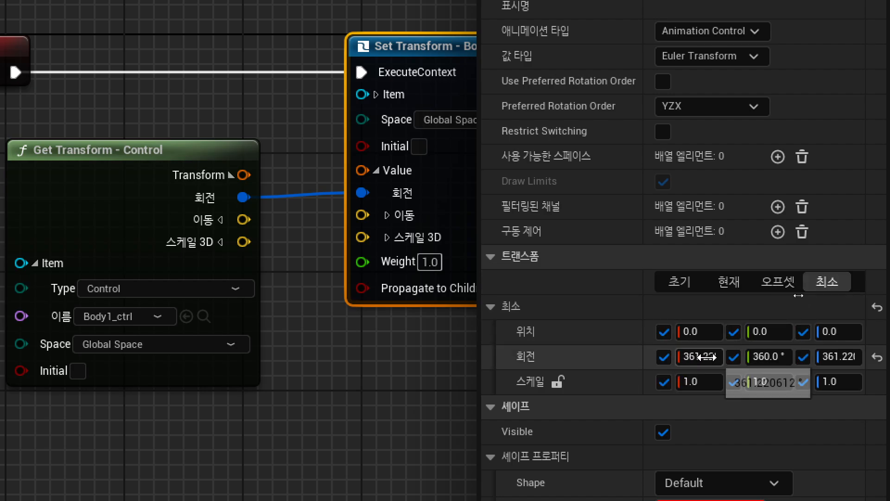
{"action": "left_click", "coordinate": [698, 356]}
{"action": "key", "text": "ctrl+v"}
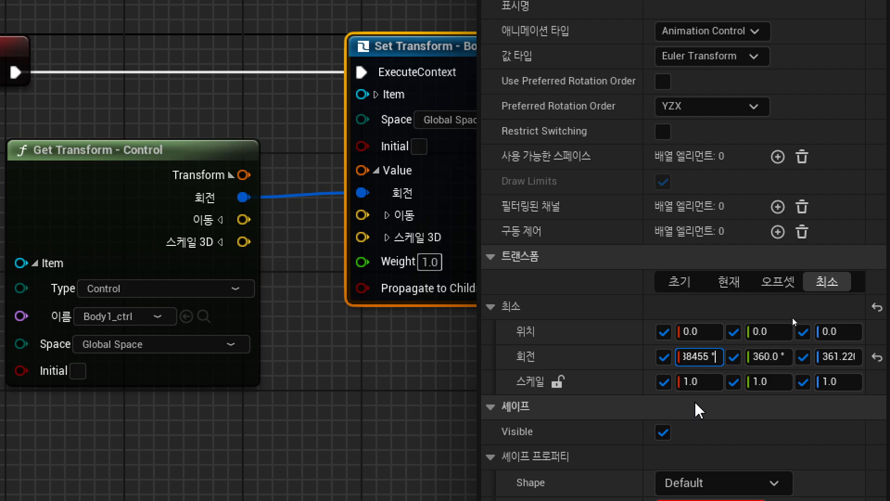
{"action": "key", "text": "Return"}
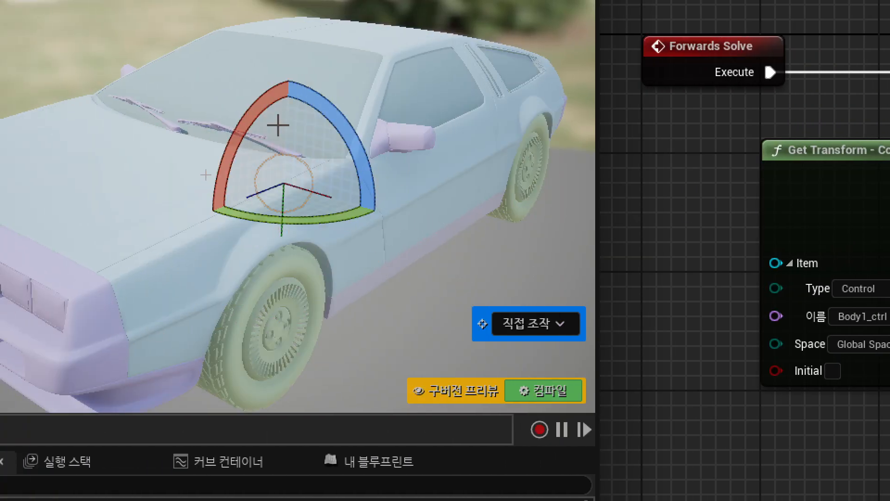
{"action": "left_click_drag", "start_coordinate": [259, 100], "coordinate": [274, 88]}
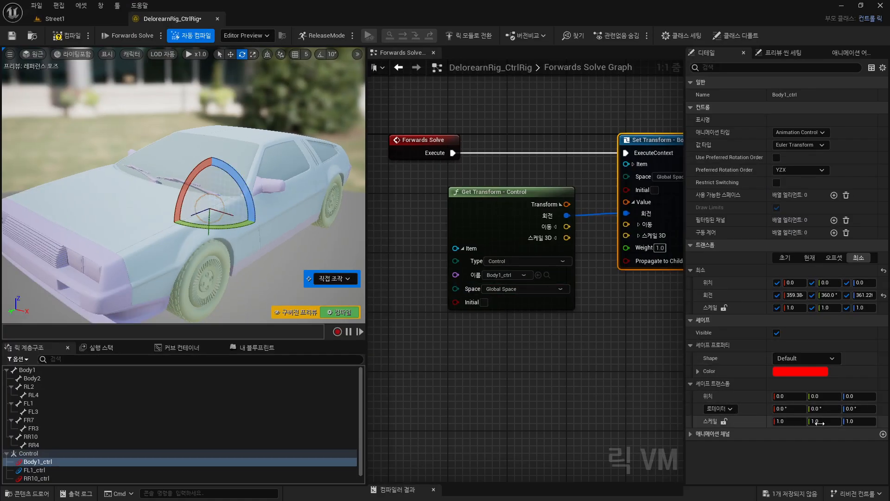
- Try switching off the X and Y minimum rotation limits (회전) of Body1_ctrl
{"action": "left_click", "coordinate": [777, 296]}
{"action": "left_click", "coordinate": [812, 295]}
{"action": "left_click", "coordinate": [777, 295]}
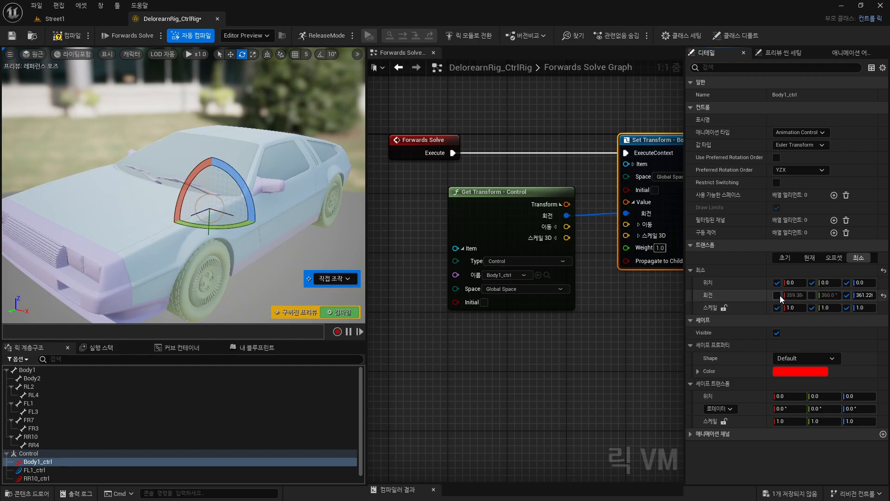
{"action": "left_click", "coordinate": [811, 296]}
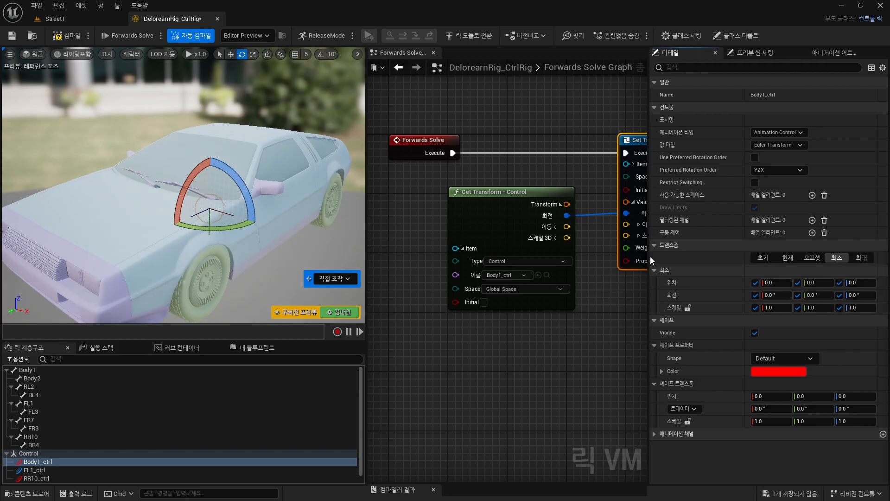
- Adjust the width of the details area and set the current (현재) X and Z rotation of Body1_ctrl to 0°
{"action": "mouse_move", "coordinate": [651, 258]}
{"action": "left_mouse_down"}
{"action": "mouse_move", "coordinate": [692, 263]}
{"action": "mouse_move", "coordinate": [647, 266]}
{"action": "mouse_move", "coordinate": [653, 269]}
{"action": "left_mouse_up"}
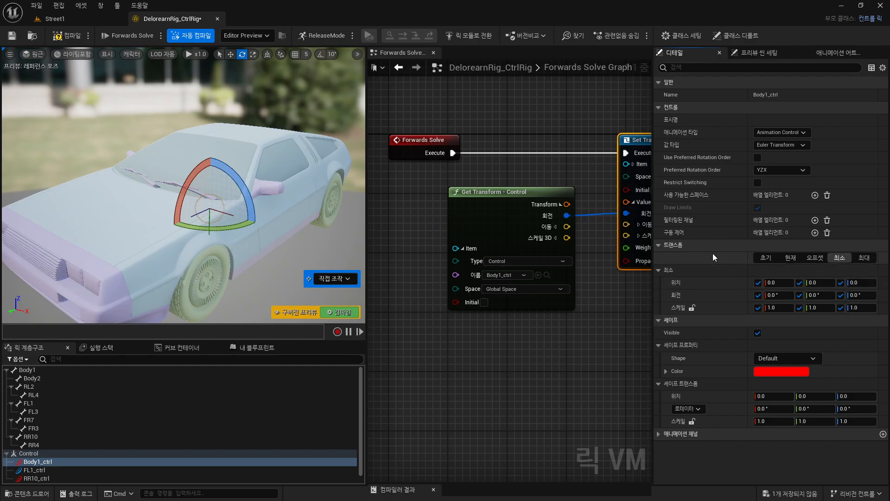
{"action": "left_click", "coordinate": [788, 258]}
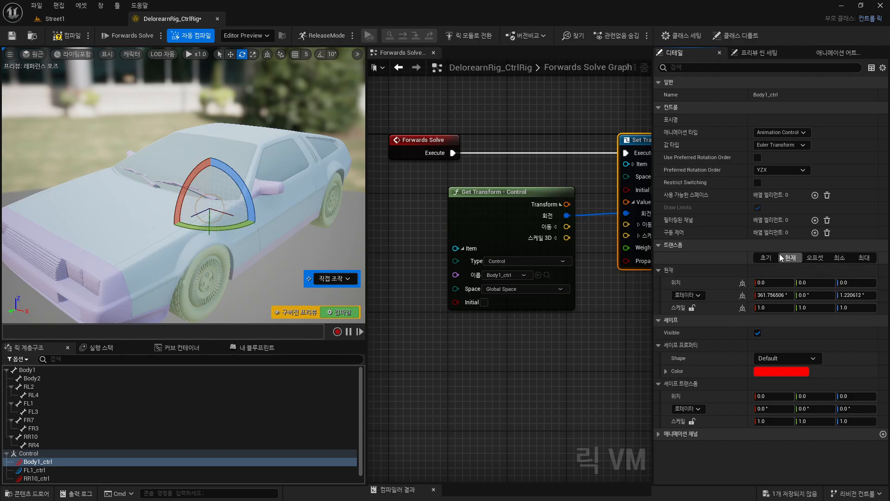
{"action": "left_click", "coordinate": [771, 294]}
{"action": "type", "text": "0"}
{"action": "key", "text": "Return"}
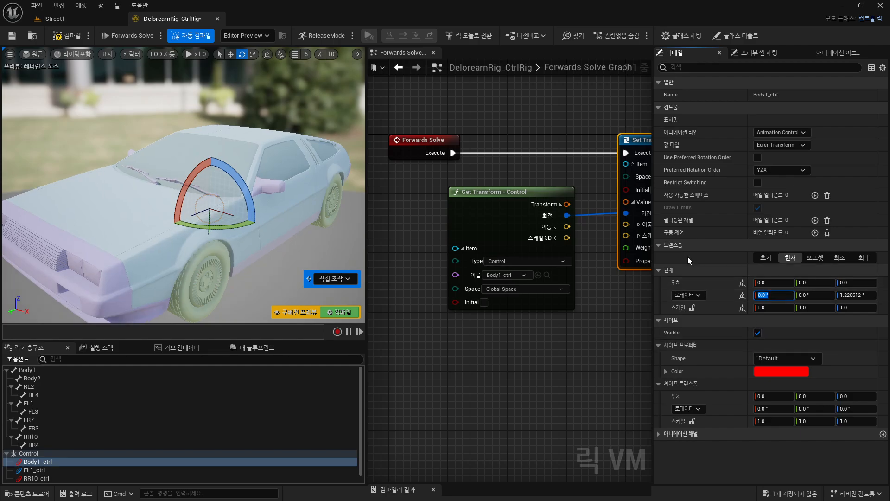
{"action": "left_click", "coordinate": [855, 294]}
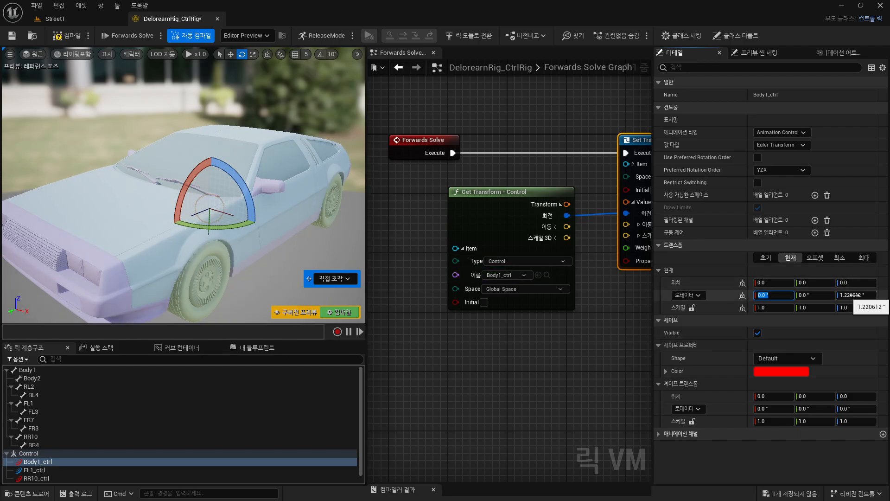
{"action": "type", "text": "0"}
{"action": "key", "text": "Return"}
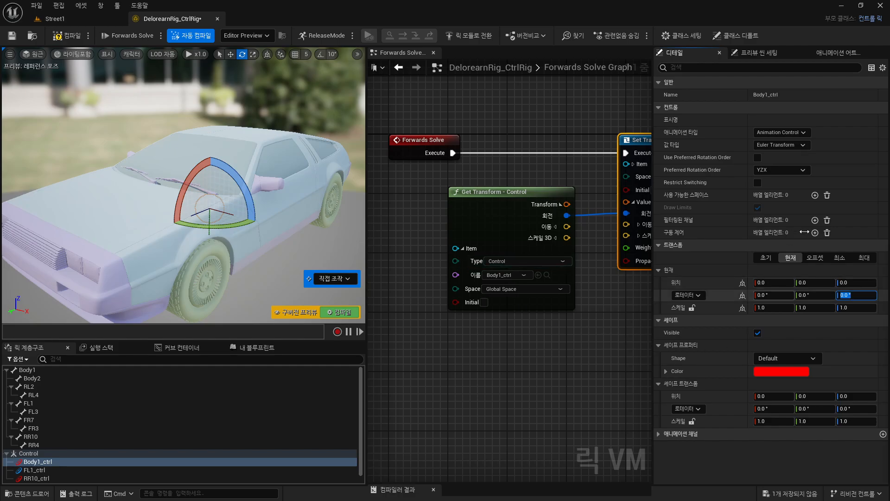
- Clear all minimum (최소) limits of Body1_ctrl except X rotation, and test-rotate the control about X
{"action": "left_click", "coordinate": [840, 258]}
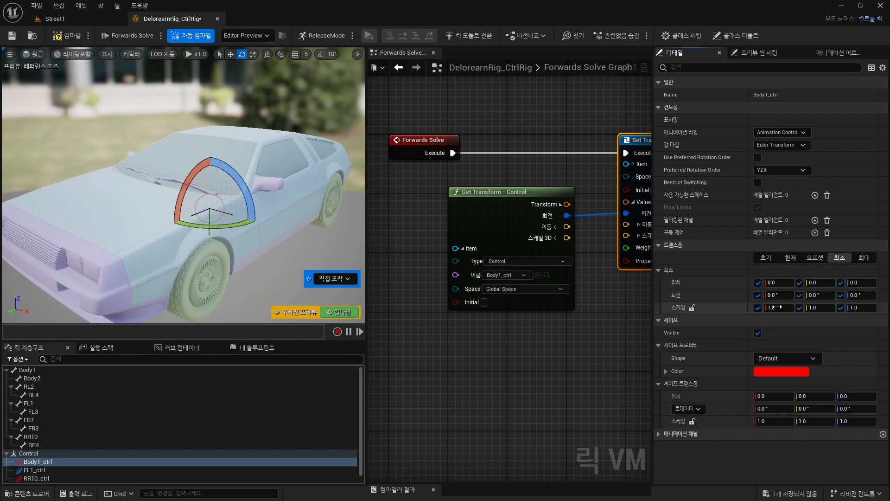
{"action": "left_click", "coordinate": [758, 283]}
{"action": "left_click", "coordinate": [799, 283]}
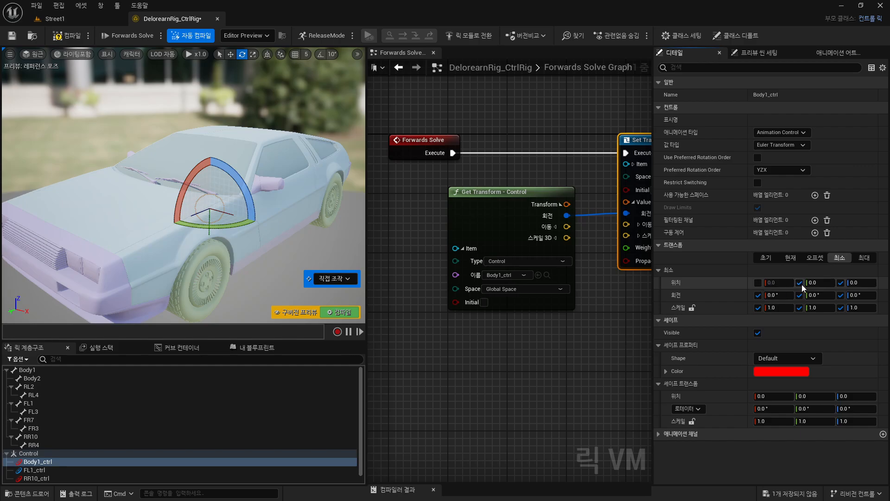
{"action": "left_click", "coordinate": [800, 295]}
{"action": "left_click", "coordinate": [799, 308]}
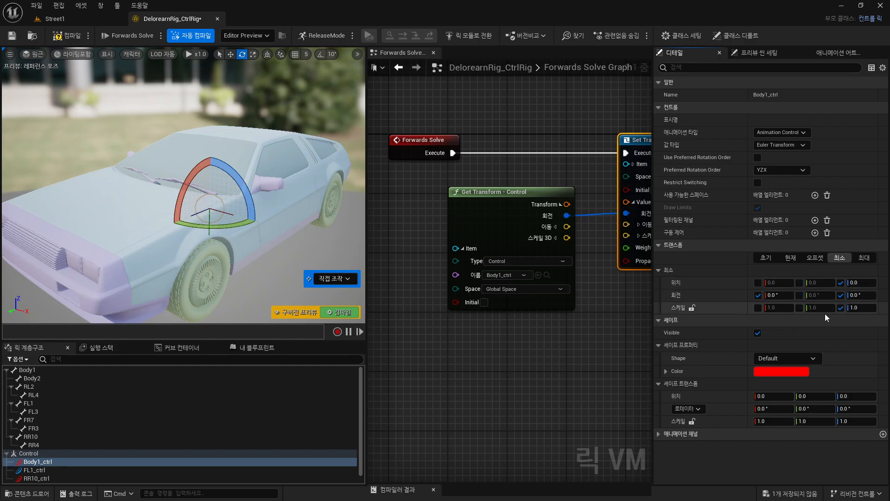
{"action": "left_click", "coordinate": [840, 308]}
{"action": "left_click", "coordinate": [840, 295]}
{"action": "left_click", "coordinate": [841, 283]}
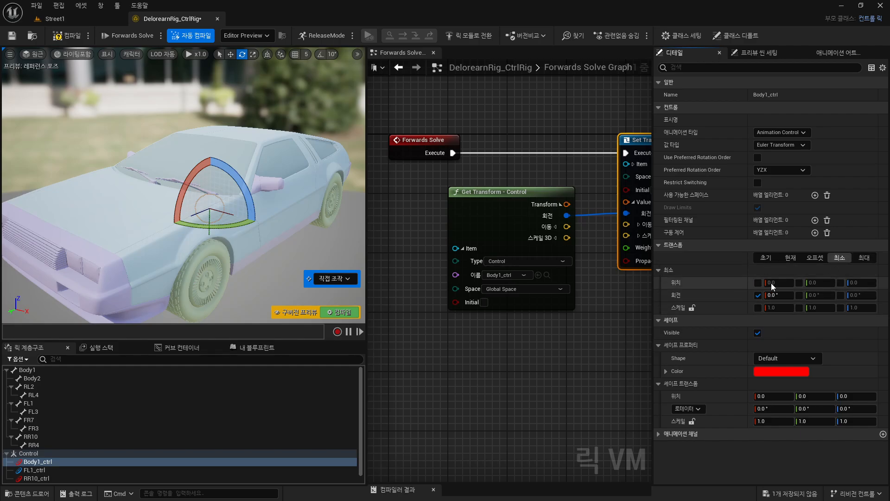
{"action": "left_click_drag", "start_coordinate": [202, 164], "coordinate": [172, 226]}
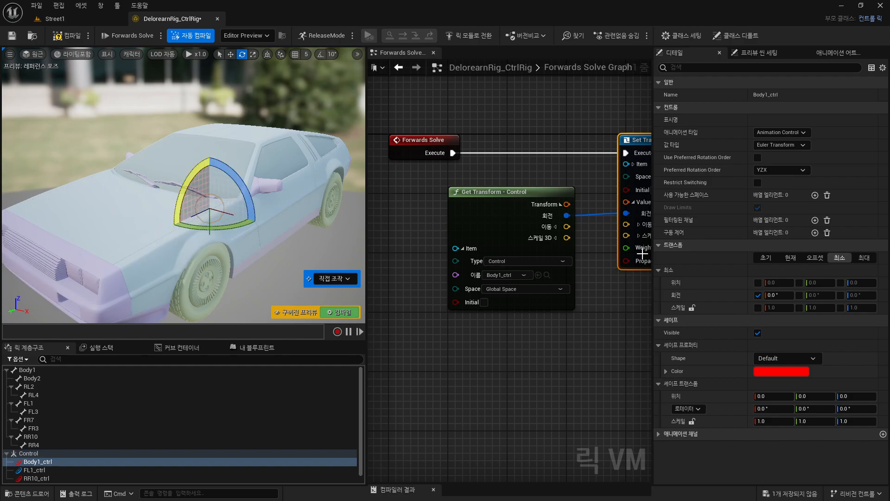
{"action": "left_click", "coordinate": [779, 296]}
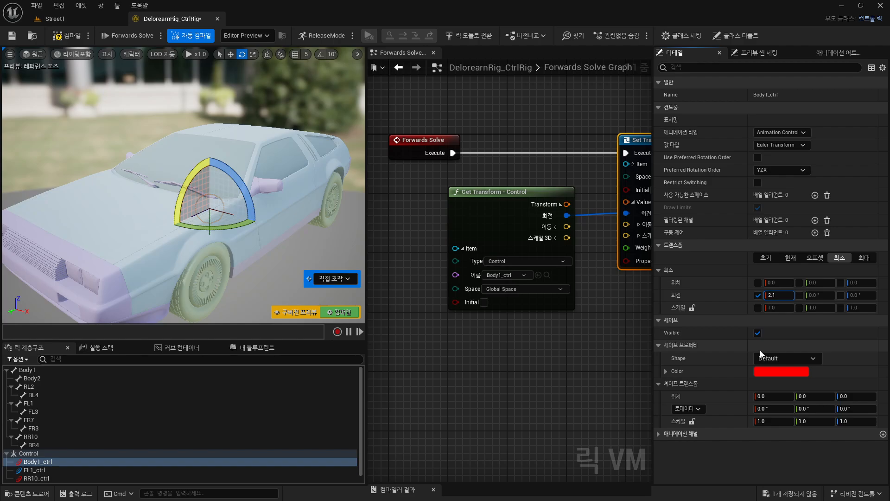
{"action": "key", "text": "BackSpace"}
{"action": "key", "text": "BackSpace"}
{"action": "key", "text": "BackSpace"}
{"action": "key", "text": "BackSpace"}
- Enable the maximum (최대) X rotation limit of Body1_ctrl and set it to 2.16°
{"action": "left_click", "coordinate": [863, 258]}
{"action": "left_click", "coordinate": [757, 294]}
{"action": "left_click", "coordinate": [779, 294]}
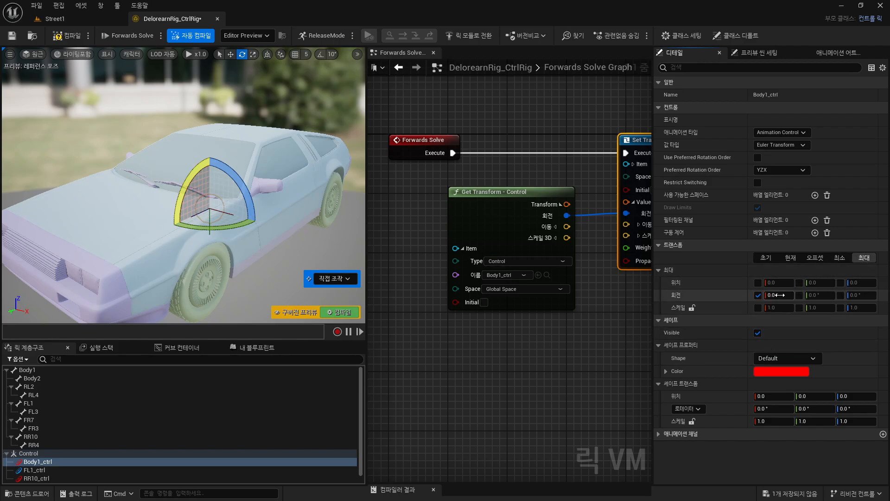
{"action": "type", "text": "2.16"}
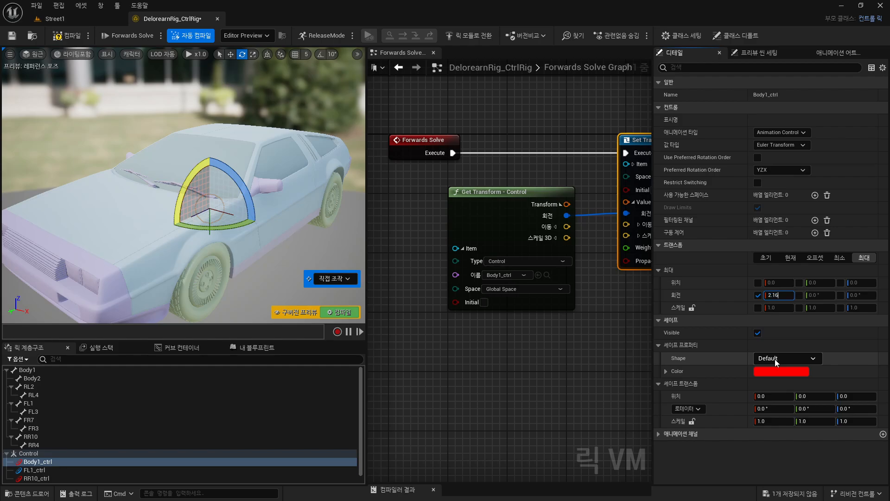
{"action": "key", "text": "Return"}
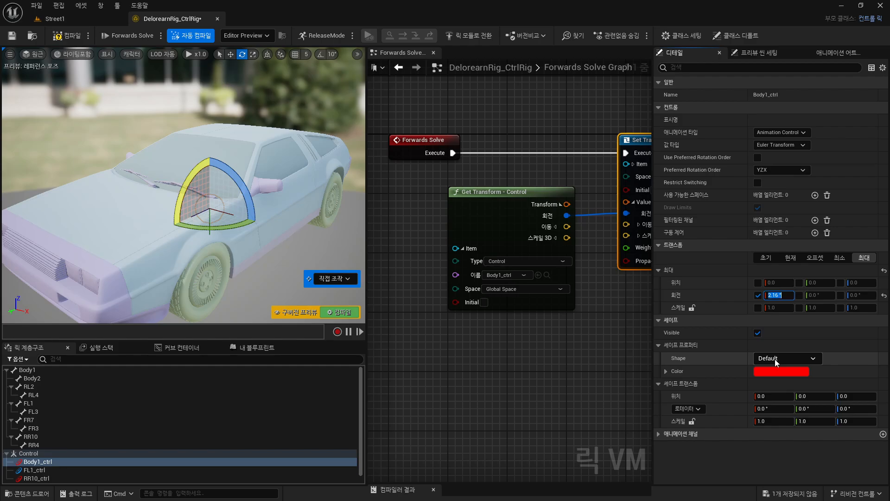
- Enable the minimum (최소) X rotation limit of Body1_ctrl at -2.52° and test-rotate the control about X
{"action": "left_click", "coordinate": [840, 258]}
{"action": "left_click_drag", "start_coordinate": [184, 184], "coordinate": [178, 205]}
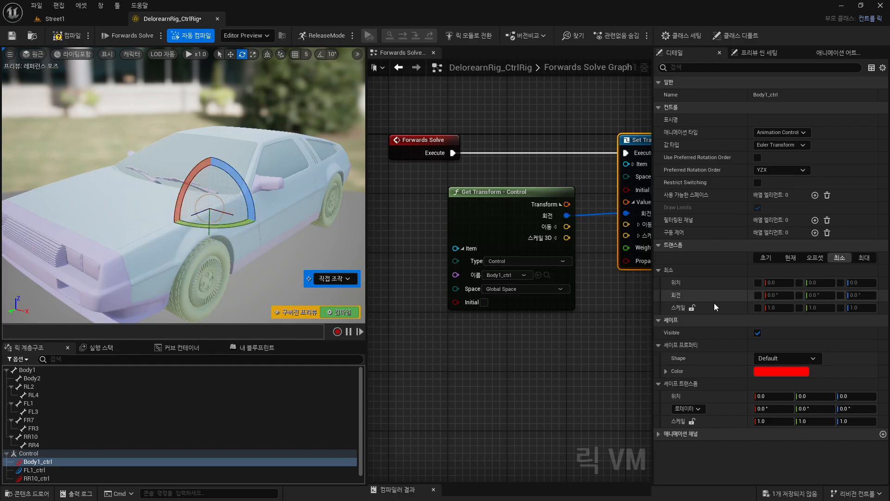
{"action": "left_click", "coordinate": [758, 295]}
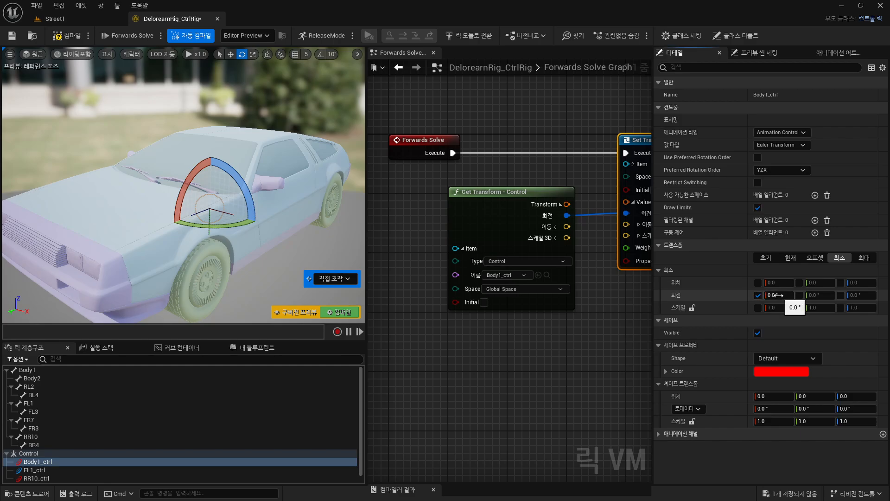
{"action": "left_click", "coordinate": [779, 296]}
{"action": "key", "text": "Return"}
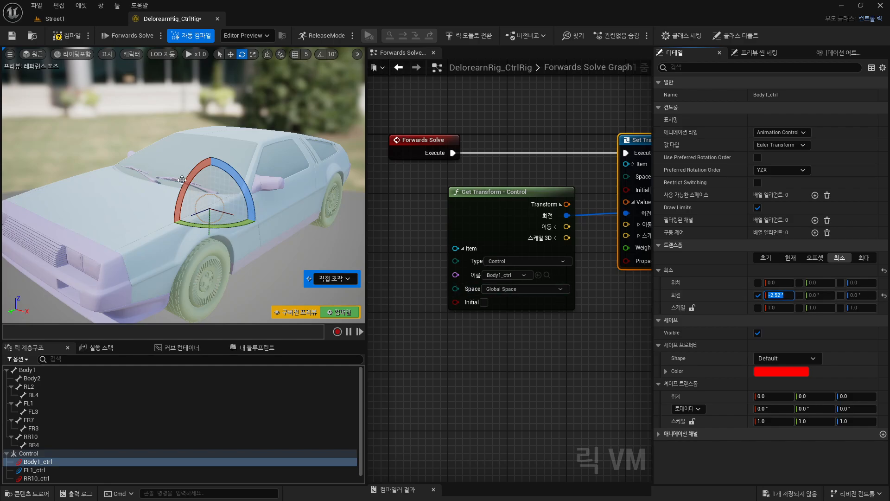
{"action": "left_click_drag", "start_coordinate": [182, 180], "coordinate": [177, 224]}
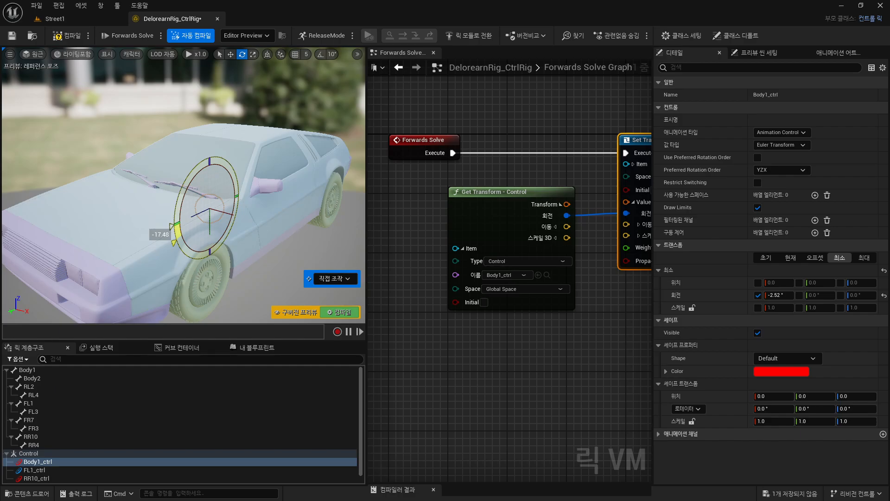
{"action": "left_click_drag", "start_coordinate": [172, 228], "coordinate": [175, 227]}
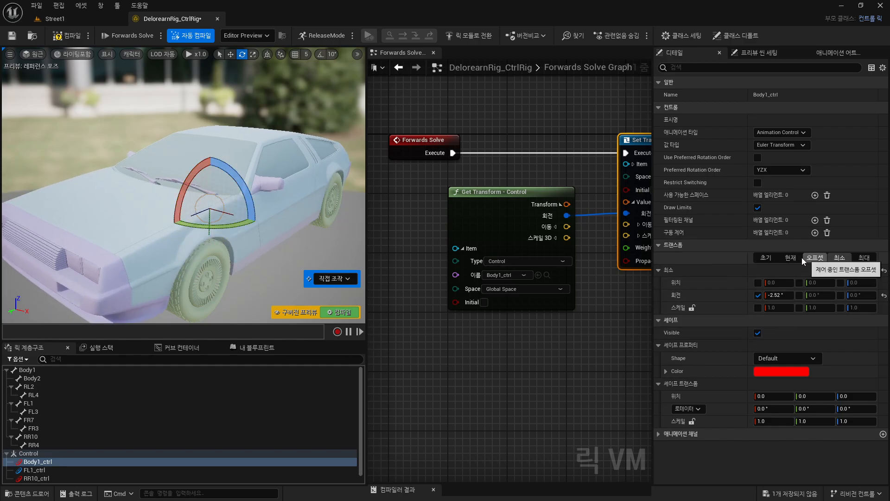
- Reset the current (현재) X rotation of Body1_ctrl to 0°
{"action": "left_click", "coordinate": [791, 257]}
{"action": "left_click_drag", "start_coordinate": [771, 294], "coordinate": [777, 295]}
{"action": "left_click", "coordinate": [777, 295]}
{"action": "type", "text": "0"}
{"action": "key", "text": "Return"}
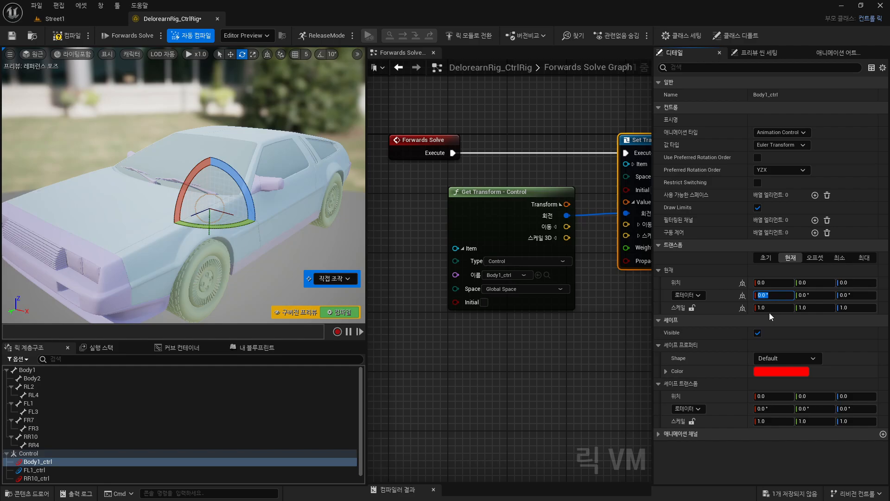
- Rotate Body1_ctrl about Z to find its range, and enable its maximum (최대) Z rotation limit at 2.15°
{"action": "left_click_drag", "start_coordinate": [247, 193], "coordinate": [258, 223]}
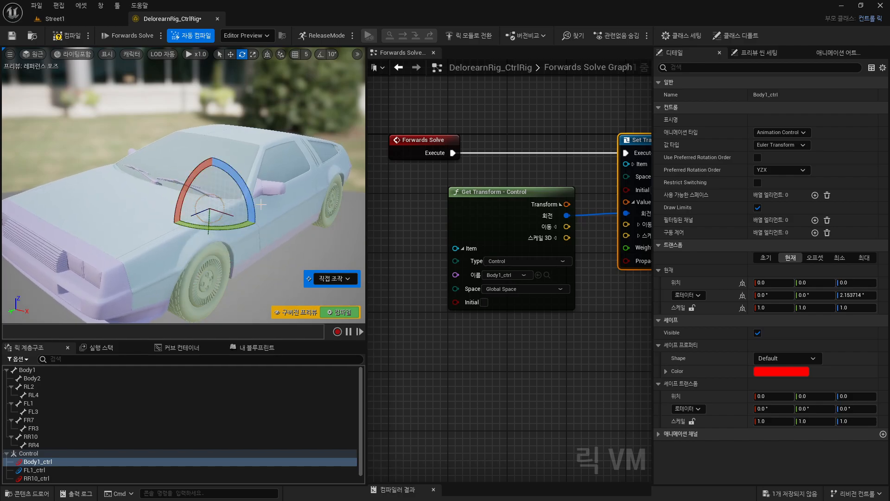
{"action": "left_click", "coordinate": [863, 258]}
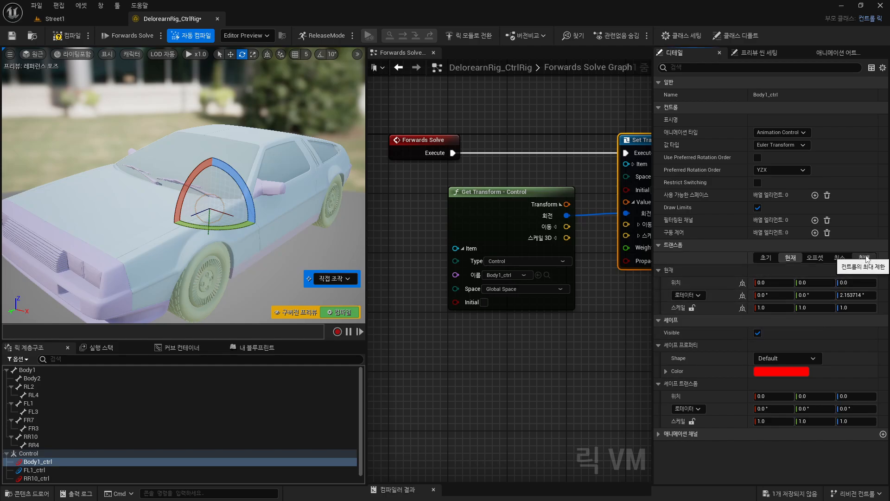
{"action": "left_click", "coordinate": [840, 295]}
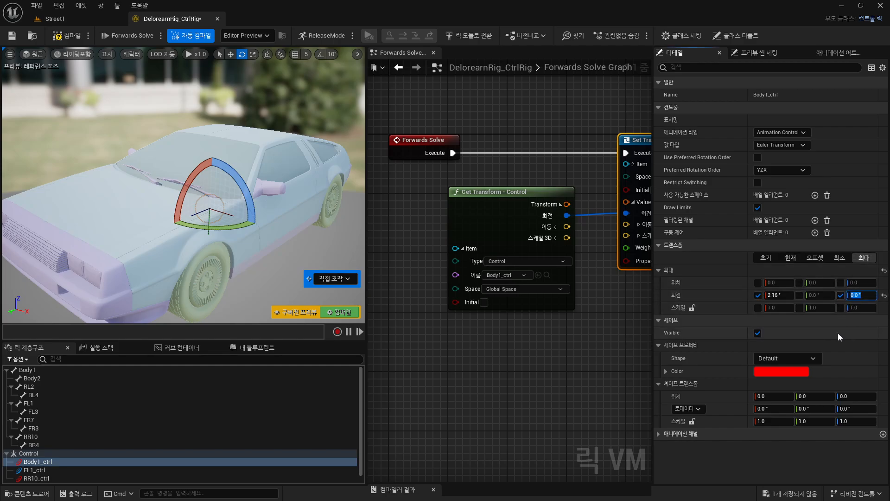
{"action": "type", "text": "2.15"}
{"action": "key", "text": "Return"}
- Enable the minimum (최소) Z rotation limit of Body1_ctrl and set it to -2.15°
{"action": "left_click", "coordinate": [840, 258]}
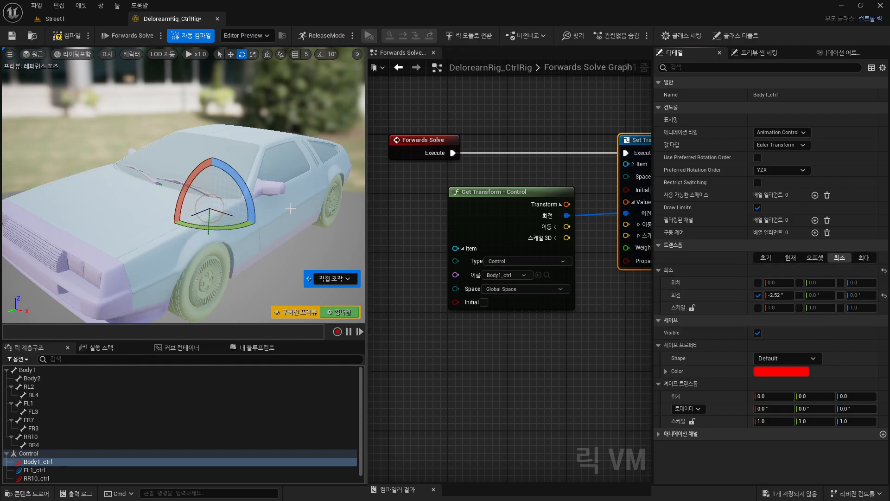
{"action": "left_click", "coordinate": [845, 295]}
{"action": "type", "text": "-"}
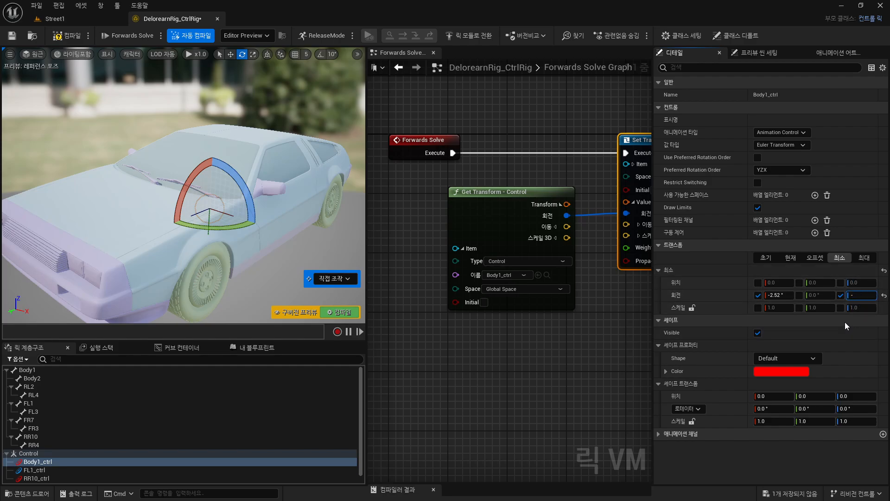
{"action": "type", "text": "2.15"}
{"action": "key", "text": "Return"}
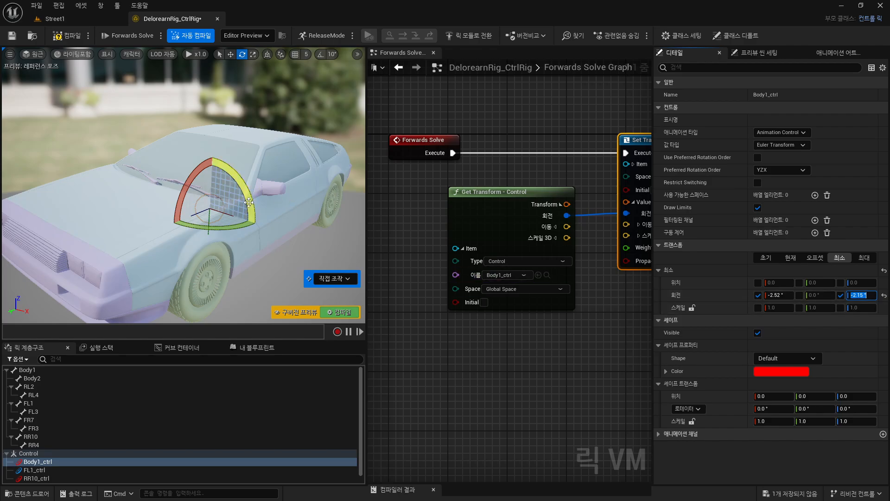
- Test-rotate Body1_ctrl in the viewport about its X and Z axes to check the rotation limits
{"action": "left_click_drag", "start_coordinate": [253, 211], "coordinate": [255, 214]}
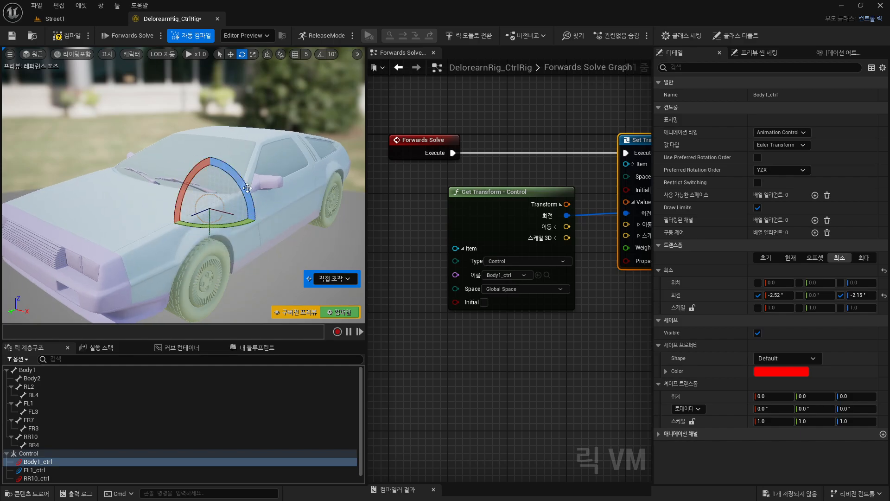
{"action": "left_click_drag", "start_coordinate": [190, 178], "coordinate": [263, 180]}
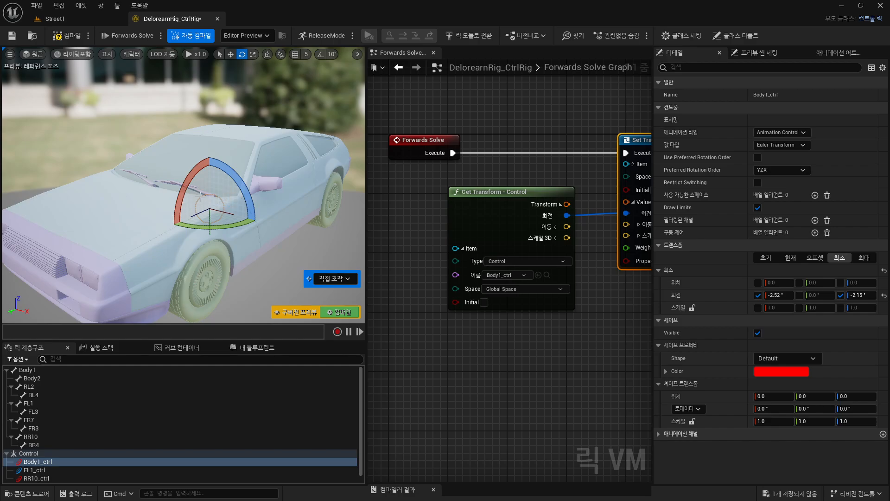
{"action": "mouse_move", "coordinate": [254, 211]}
{"action": "left_mouse_down"}
{"action": "mouse_move", "coordinate": [256, 195]}
{"action": "mouse_move", "coordinate": [255, 213]}
{"action": "left_mouse_up"}
{"action": "mouse_move", "coordinate": [198, 173]}
{"action": "left_mouse_down"}
{"action": "mouse_move", "coordinate": [193, 199]}
{"action": "mouse_move", "coordinate": [213, 175]}
{"action": "left_mouse_up"}
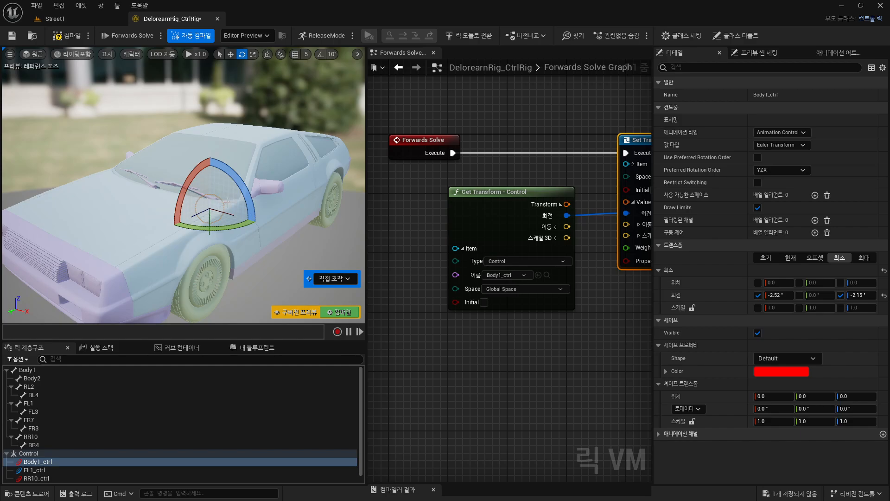
{"action": "mouse_move", "coordinate": [252, 209]}
{"action": "left_mouse_down"}
{"action": "mouse_move", "coordinate": [257, 223]}
{"action": "mouse_move", "coordinate": [256, 199]}
{"action": "mouse_move", "coordinate": [256, 208]}
{"action": "left_mouse_up"}
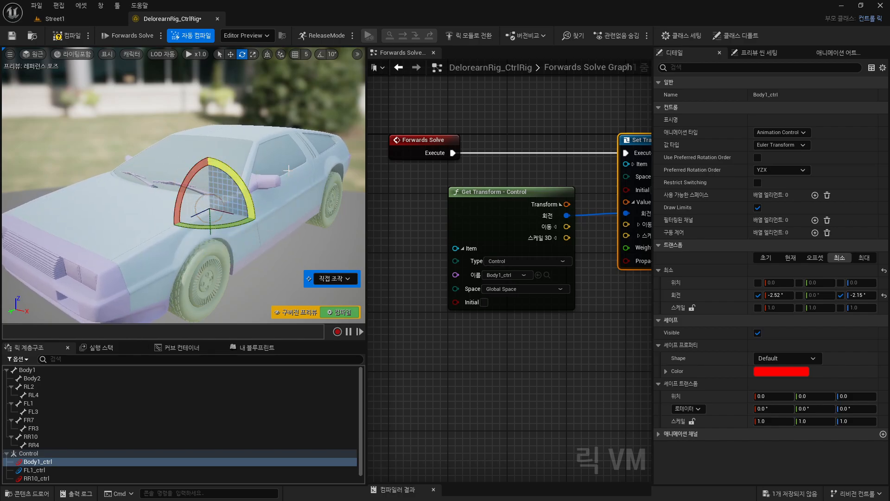
- Set the current (현재) X, Y and Z rotation of Body1_ctrl to 0°
{"action": "left_click", "coordinate": [791, 258]}
{"action": "left_click", "coordinate": [776, 296]}
{"action": "type", "text": "0"}
{"action": "left_click", "coordinate": [812, 296]}
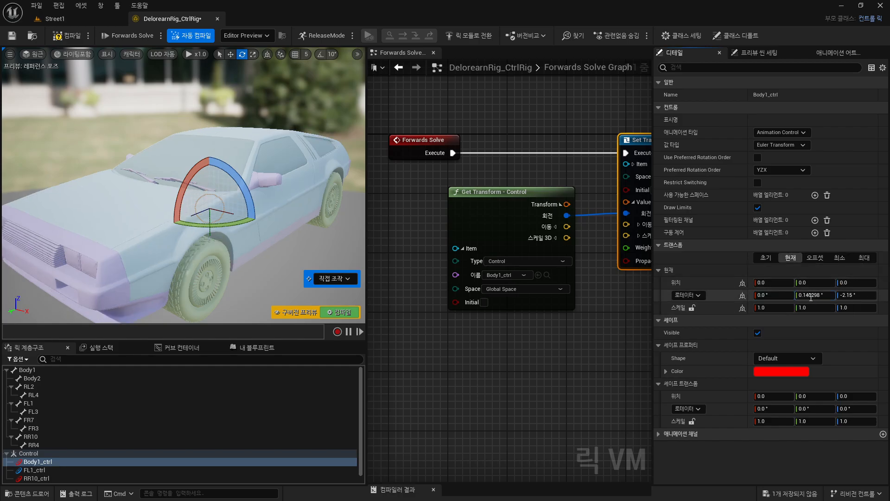
{"action": "type", "text": "0"}
{"action": "left_click", "coordinate": [852, 296]}
{"action": "type", "text": "0"}
{"action": "key", "text": "Return"}
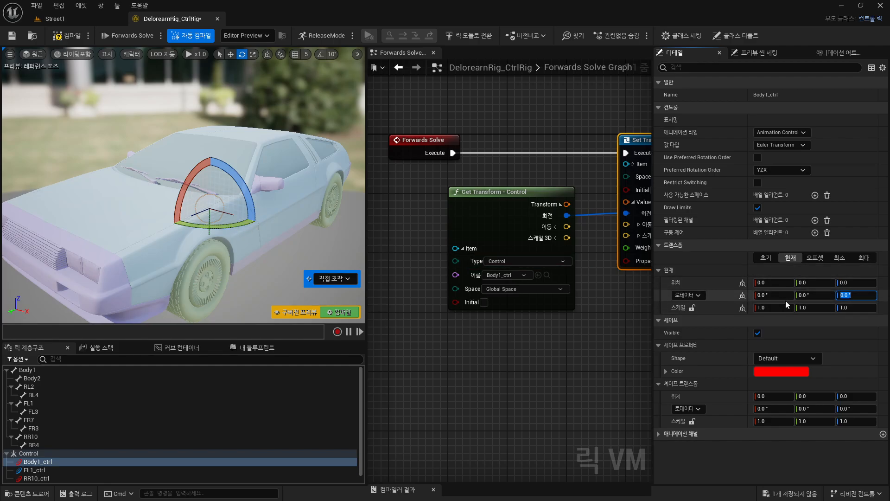
- Enable the minimum and maximum Y rotation limits of Body1_ctrl at 0° and test-rotate the control about Y
{"action": "left_click", "coordinate": [842, 258]}
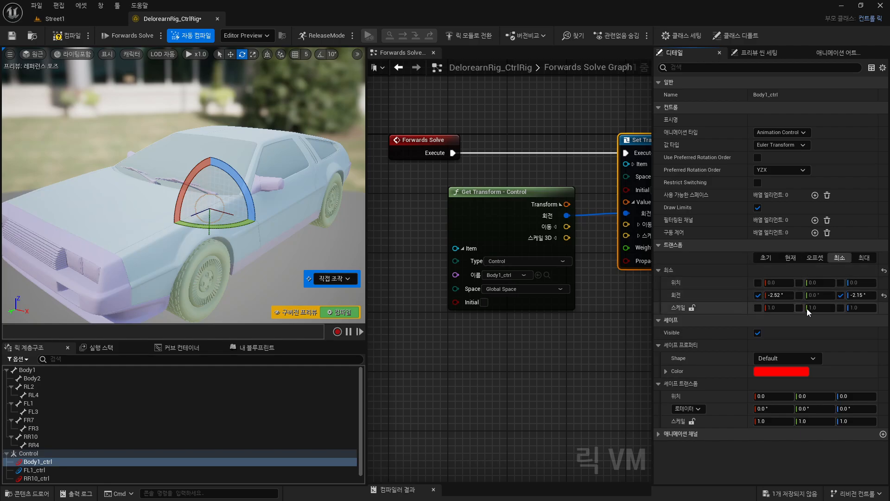
{"action": "left_click", "coordinate": [863, 259]}
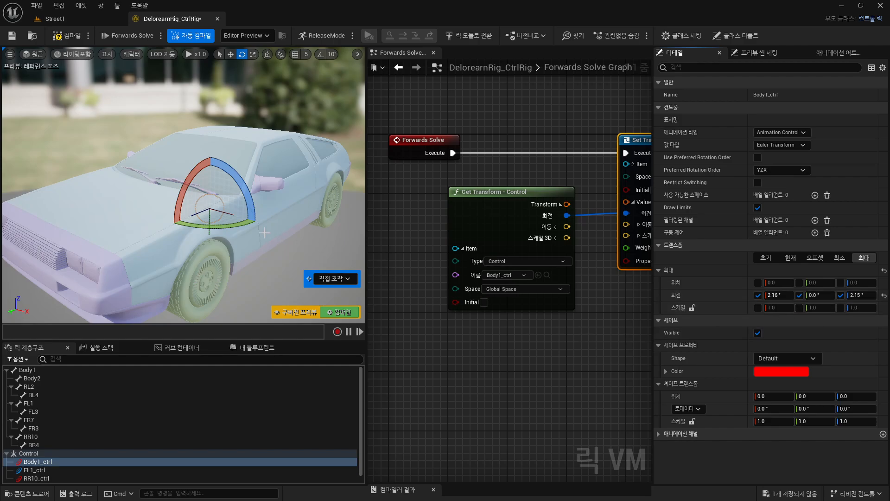
{"action": "left_click_drag", "start_coordinate": [254, 222], "coordinate": [256, 223]}
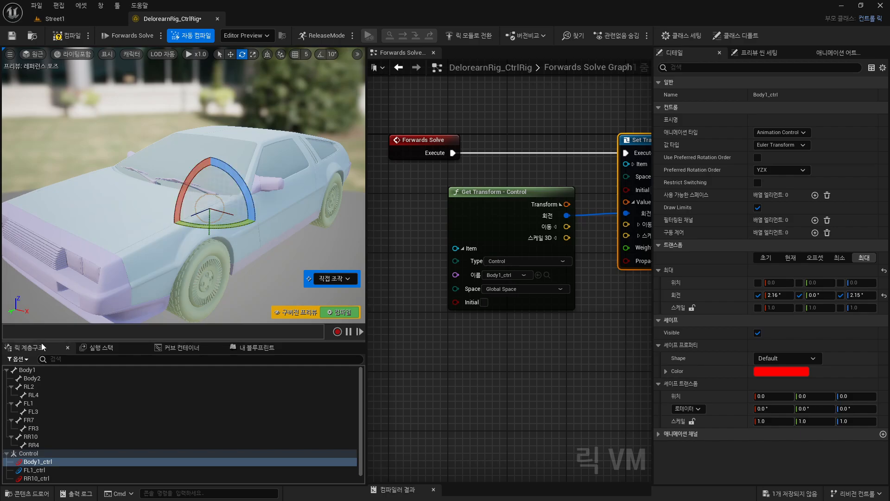
{"action": "left_click", "coordinate": [839, 258]}
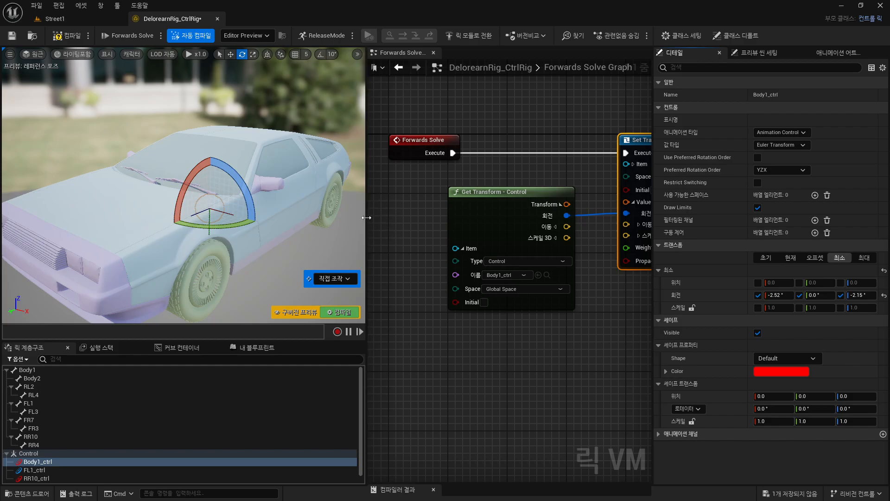
- Widen the graph area and space out the Forwards Solve and Body1_ctrl Get Transform nodes
{"action": "left_click_drag", "start_coordinate": [365, 218], "coordinate": [309, 217]}
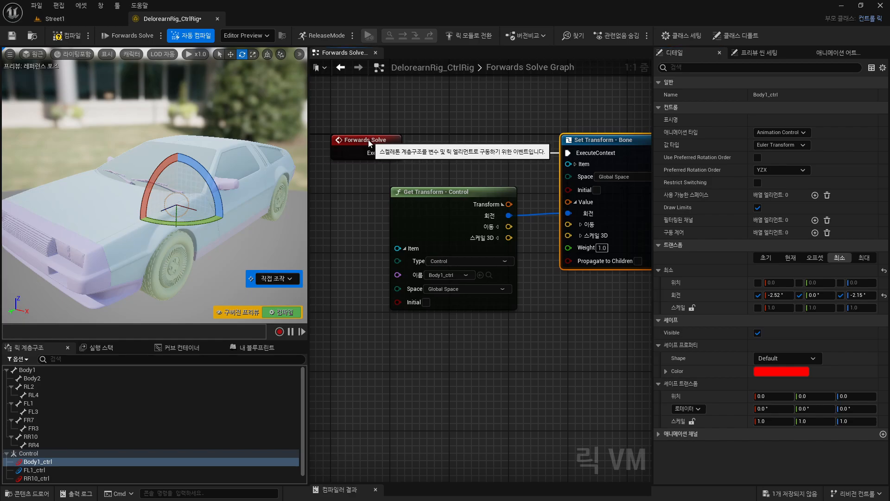
{"action": "left_click_drag", "start_coordinate": [366, 140], "coordinate": [323, 140]}
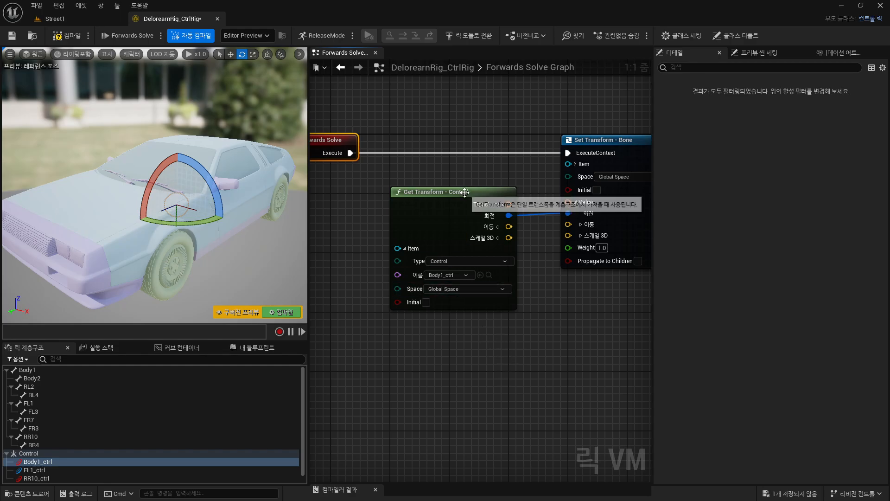
{"action": "left_click_drag", "start_coordinate": [469, 194], "coordinate": [483, 188]}
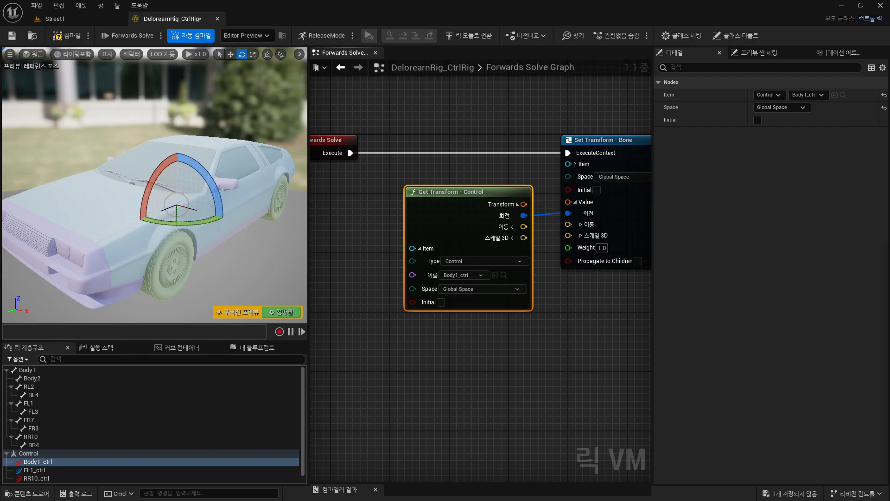
- Add a Get Control (컨트롤 구하기) node for FL1_ctrl to the graph and align it below the Body1_ctrl Get Transform node
{"action": "right_click_drag", "start_coordinate": [176, 204], "coordinate": [156, 227]}
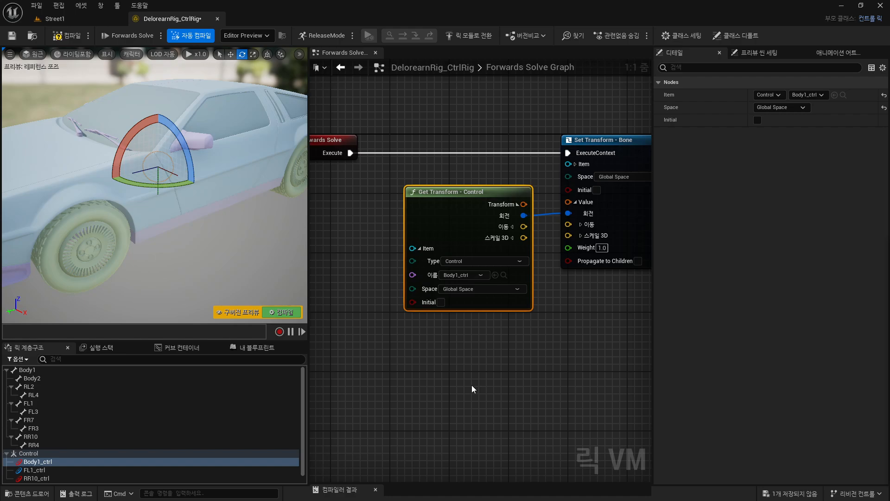
{"action": "left_click", "coordinate": [38, 471]}
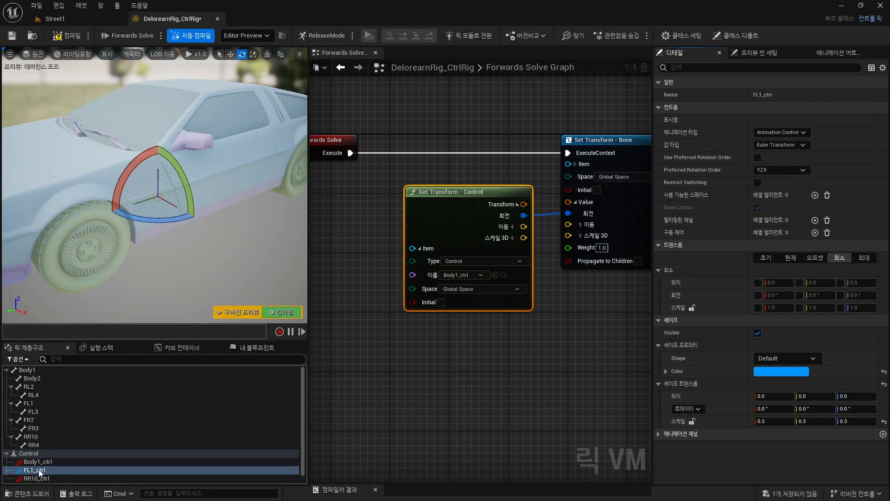
{"action": "left_click_drag", "start_coordinate": [40, 471], "coordinate": [357, 349]}
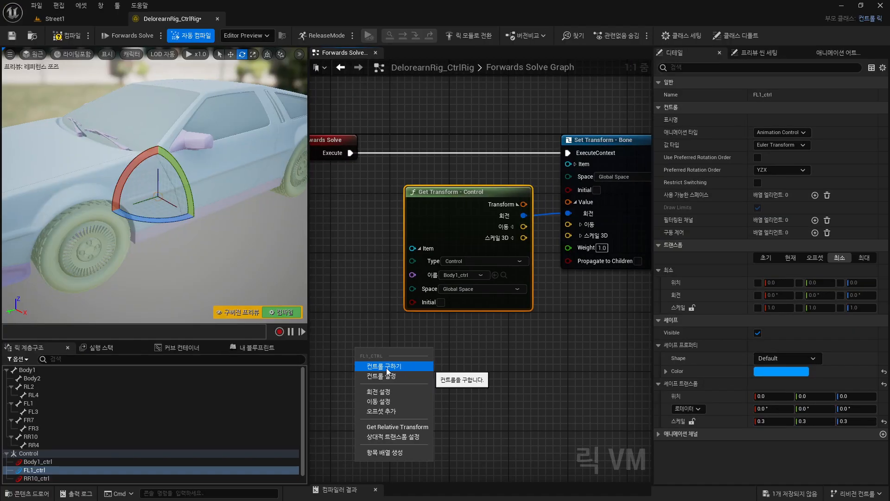
{"action": "left_click", "coordinate": [363, 366]}
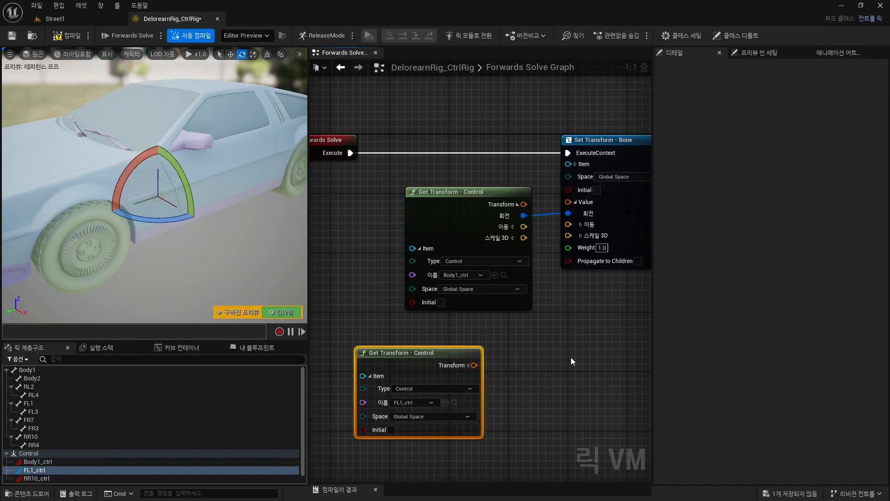
{"action": "right_click_drag", "start_coordinate": [546, 362], "coordinate": [596, 310]}
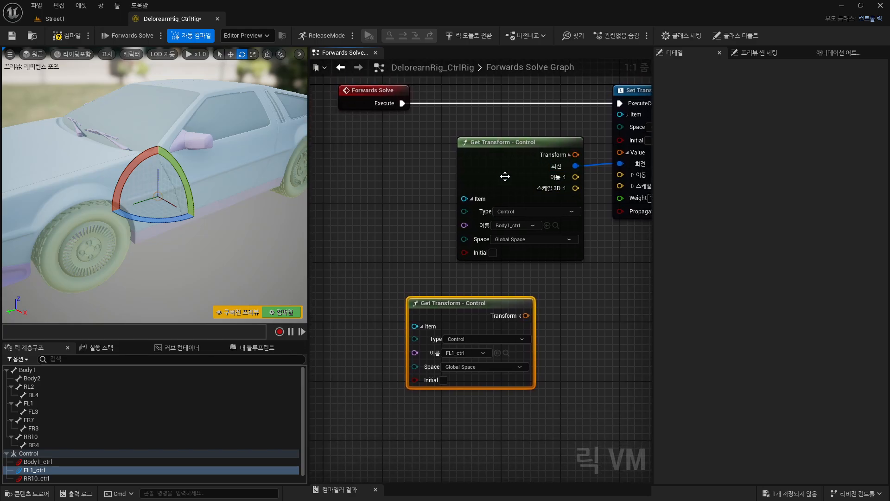
{"action": "left_click_drag", "start_coordinate": [463, 305], "coordinate": [503, 297]}
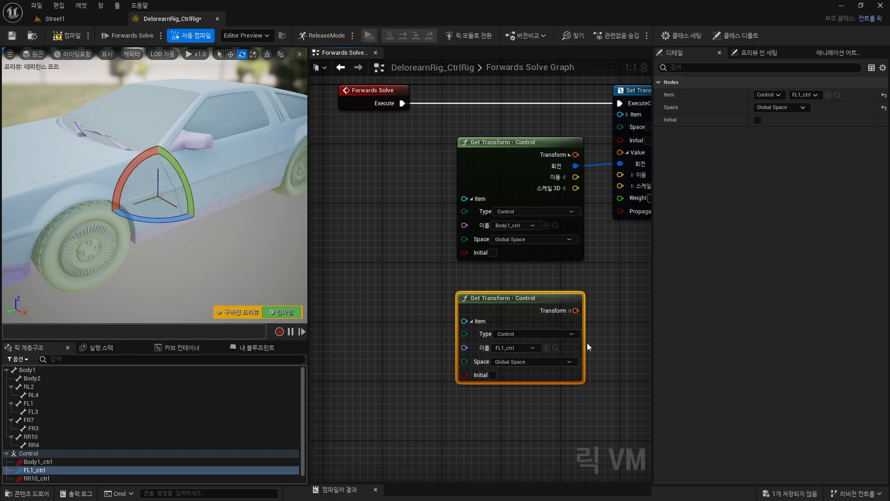
- Expand the Transform output of the FL1_ctrl Get Transform node and move the node farther below the Body1_ctrl node
{"action": "right_click_drag", "start_coordinate": [587, 343], "coordinate": [509, 307]}
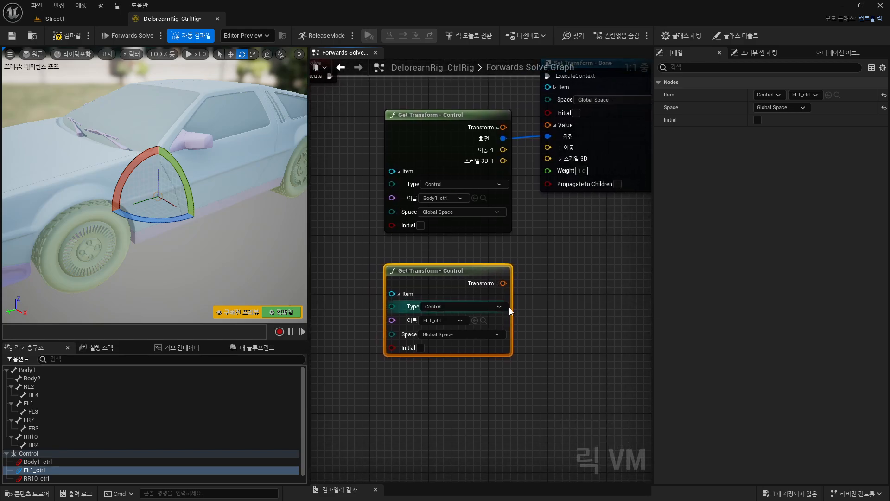
{"action": "left_click", "coordinate": [497, 282]}
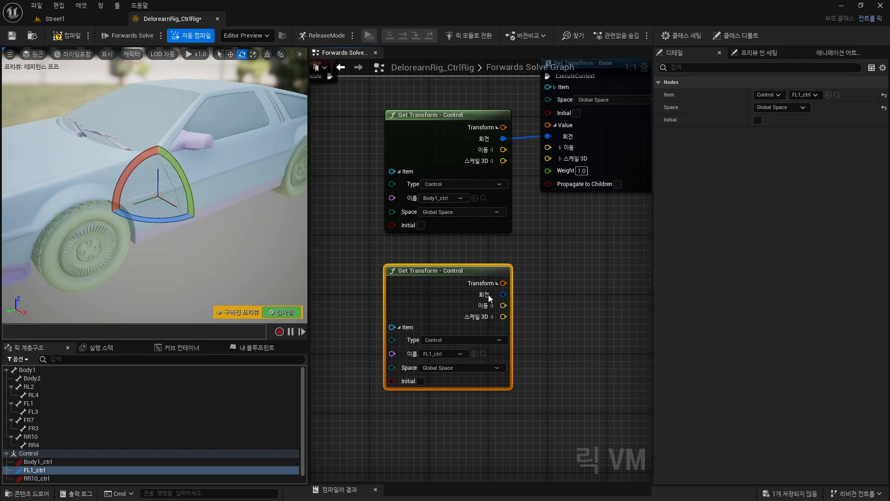
{"action": "left_click_drag", "start_coordinate": [464, 271], "coordinate": [465, 301]}
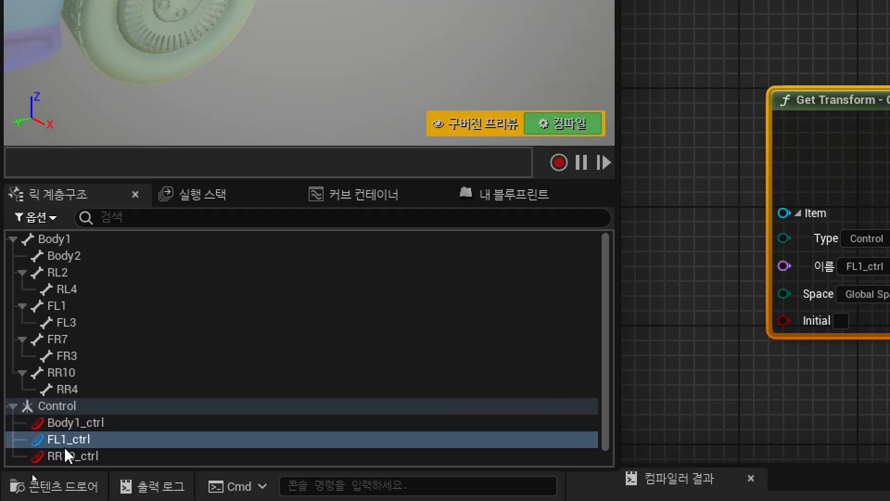
- Rename the FL1_ctrl control to Steering, recompile the rig and select the renamed control
{"action": "left_click", "coordinate": [36, 470]}
{"action": "key", "text": "F2"}
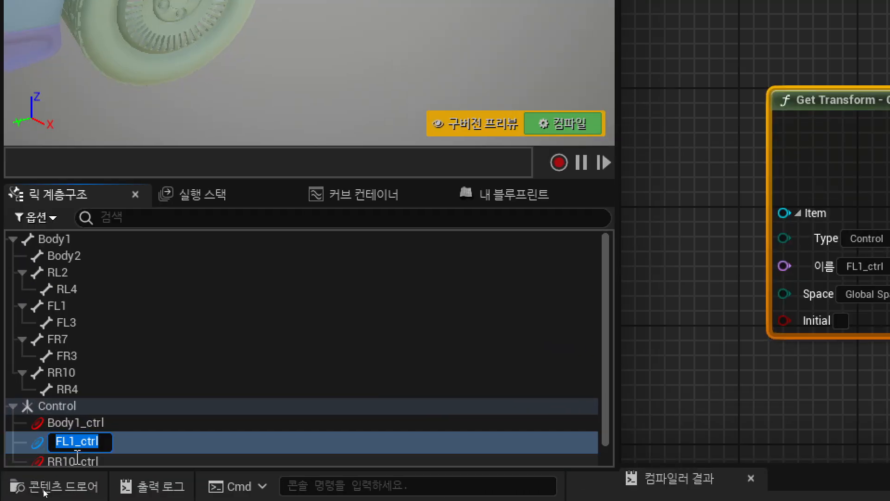
{"action": "type", "text": "St"}
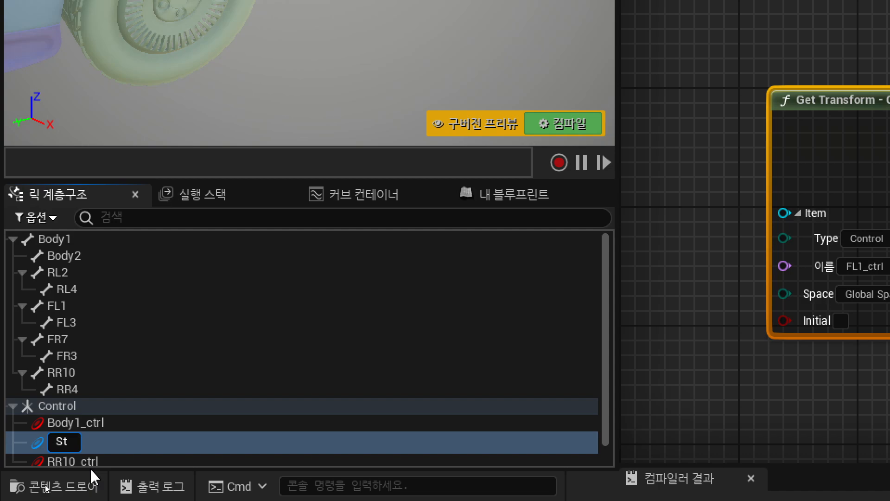
{"action": "type", "text": "eering"}
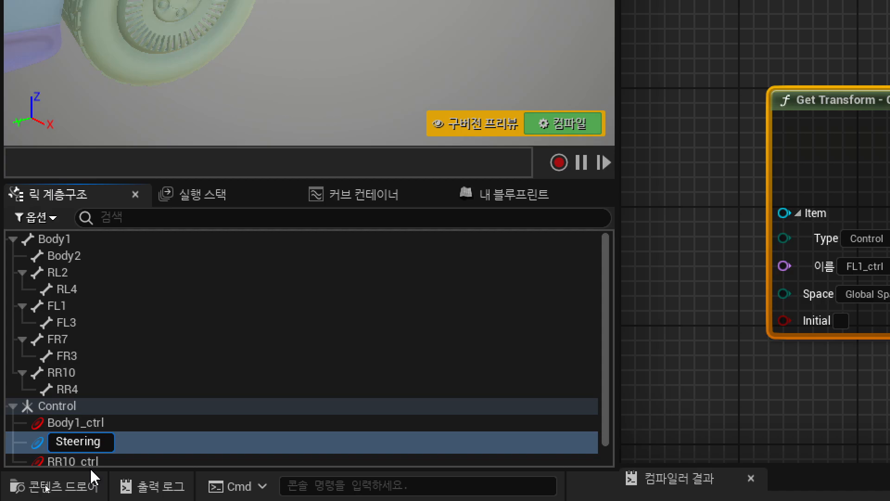
{"action": "key", "text": "Return"}
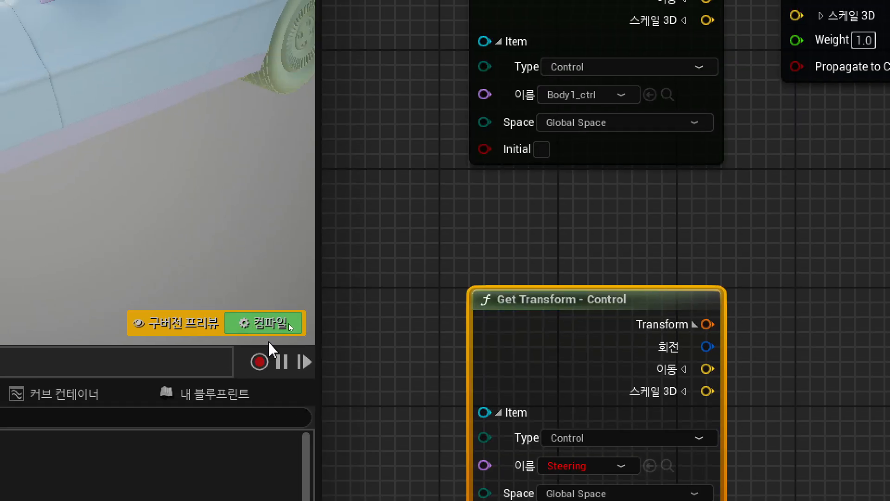
{"action": "left_click", "coordinate": [227, 124]}
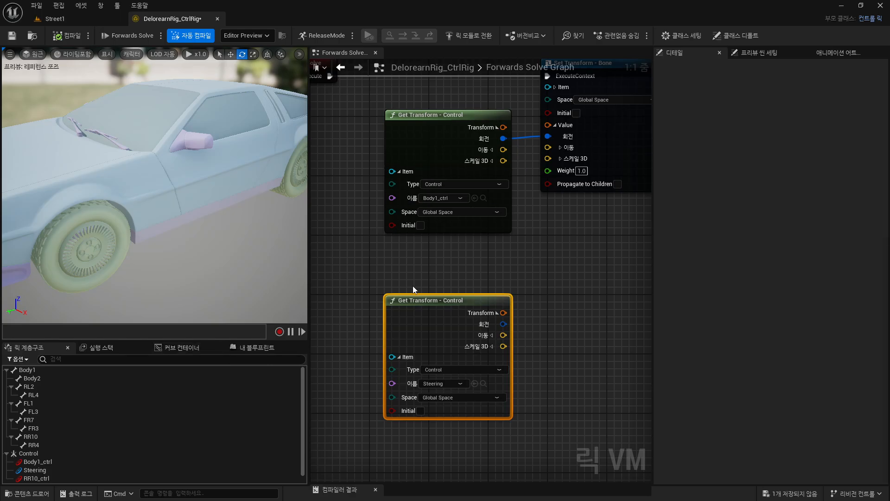
{"action": "left_click", "coordinate": [29, 470]}
{"action": "mouse_move", "coordinate": [176, 263]}
{"action": "right_mouse_down"}
{"action": "mouse_move", "coordinate": [167, 264]}
{"action": "mouse_move", "coordinate": [171, 258]}
{"action": "mouse_move", "coordinate": [177, 269]}
{"action": "mouse_move", "coordinate": [213, 274]}
{"action": "mouse_move", "coordinate": [193, 262]}
{"action": "right_mouse_up"}
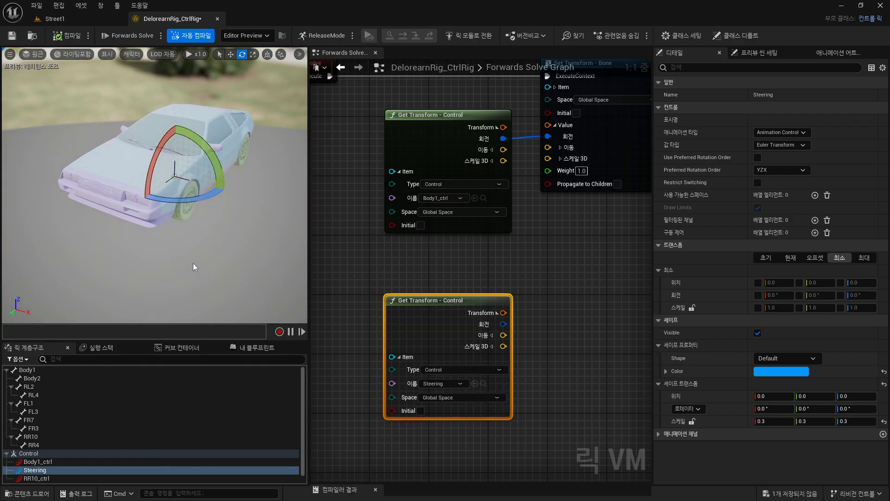
{"action": "left_click_drag", "start_coordinate": [48, 214], "coordinate": [55, 234]}
{"action": "mouse_move", "coordinate": [49, 211]}
{"action": "left_mouse_down"}
{"action": "mouse_move", "coordinate": [79, 203]}
{"action": "mouse_move", "coordinate": [118, 248]}
{"action": "mouse_move", "coordinate": [139, 251]}
{"action": "mouse_move", "coordinate": [105, 257]}
{"action": "left_mouse_up"}
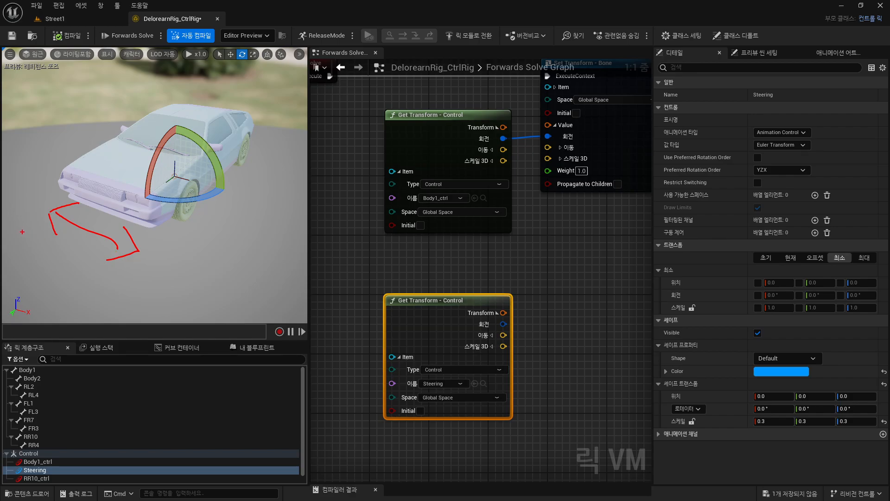
{"action": "left_click_drag", "start_coordinate": [22, 232], "coordinate": [68, 261]}
{"action": "mouse_move", "coordinate": [116, 178]}
{"action": "left_mouse_down"}
{"action": "mouse_move", "coordinate": [75, 183]}
{"action": "mouse_move", "coordinate": [130, 196]}
{"action": "mouse_move", "coordinate": [113, 176]}
{"action": "left_mouse_up"}
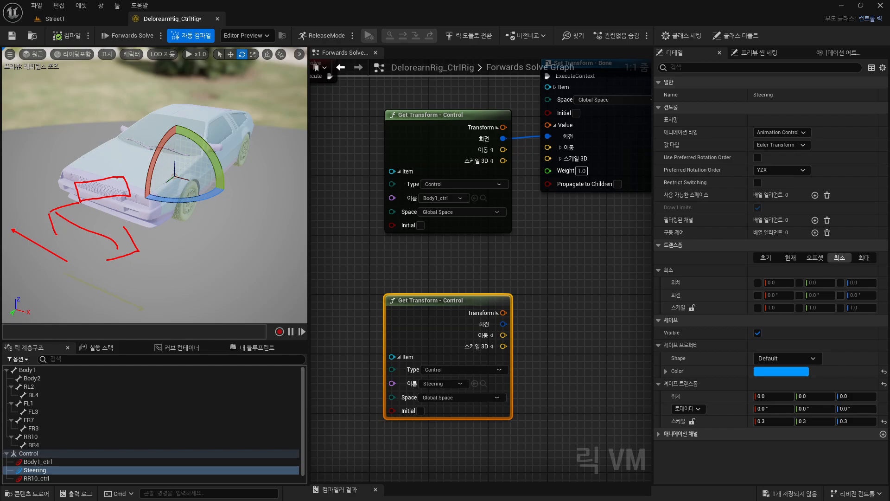
{"action": "left_click_drag", "start_coordinate": [64, 271], "coordinate": [143, 308]}
{"action": "mouse_move", "coordinate": [139, 205]}
{"action": "left_mouse_down"}
{"action": "mouse_move", "coordinate": [153, 250]}
{"action": "mouse_move", "coordinate": [163, 201]}
{"action": "mouse_move", "coordinate": [142, 200]}
{"action": "left_mouse_up"}
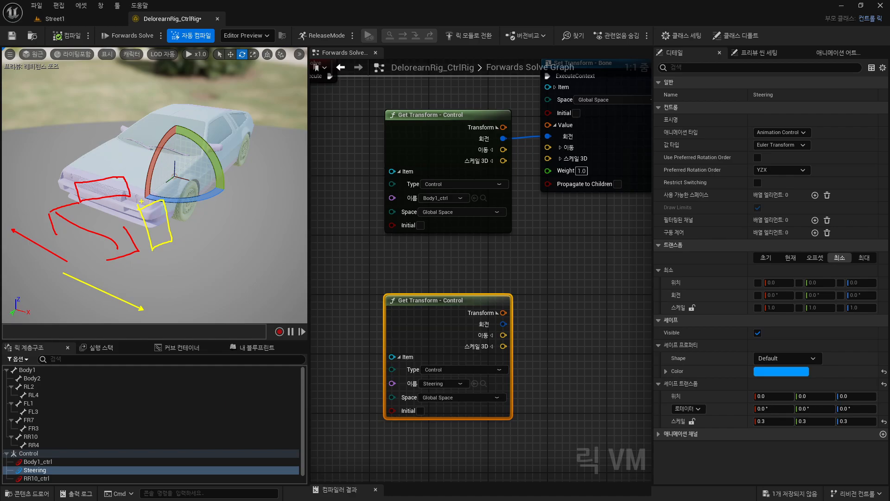
{"action": "key", "text": "Escape"}
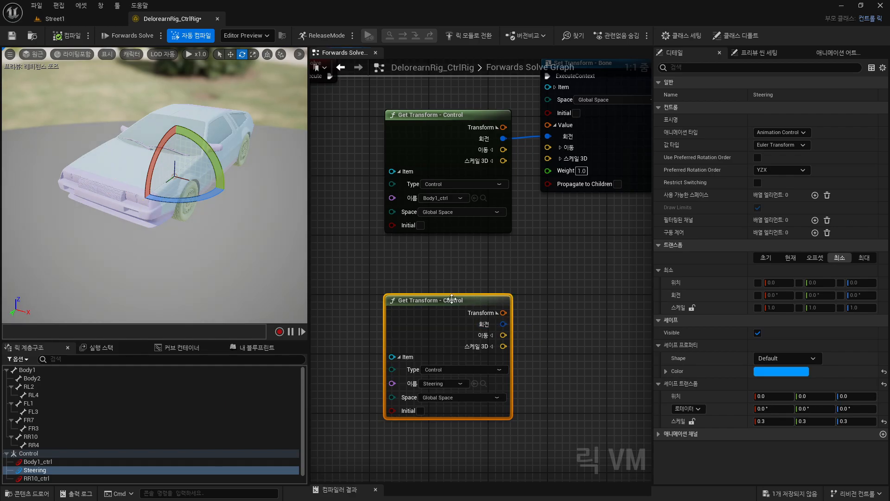
{"action": "mouse_move", "coordinate": [70, 259]}
{"action": "left_mouse_down"}
{"action": "mouse_move", "coordinate": [90, 236]}
{"action": "mouse_move", "coordinate": [77, 239]}
{"action": "left_mouse_up"}
{"action": "left_click_drag", "start_coordinate": [151, 271], "coordinate": [150, 292]}
{"action": "mouse_move", "coordinate": [168, 269]}
{"action": "left_mouse_down"}
{"action": "mouse_move", "coordinate": [162, 288]}
{"action": "mouse_move", "coordinate": [168, 269]}
{"action": "left_mouse_up"}
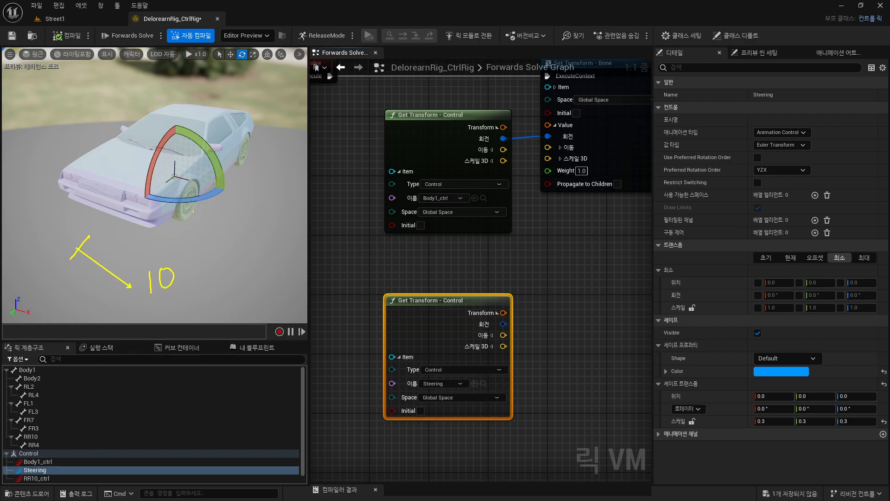
{"action": "mouse_move", "coordinate": [199, 223]}
{"action": "left_mouse_down"}
{"action": "mouse_move", "coordinate": [197, 240]}
{"action": "mouse_move", "coordinate": [225, 209]}
{"action": "left_mouse_up"}
{"action": "mouse_move", "coordinate": [190, 271]}
{"action": "left_mouse_down"}
{"action": "mouse_move", "coordinate": [196, 293]}
{"action": "mouse_move", "coordinate": [186, 290]}
{"action": "left_mouse_up"}
{"action": "mouse_move", "coordinate": [219, 264]}
{"action": "left_mouse_down"}
{"action": "mouse_move", "coordinate": [218, 285]}
{"action": "mouse_move", "coordinate": [256, 267]}
{"action": "mouse_move", "coordinate": [293, 268]}
{"action": "left_mouse_up"}
{"action": "left_click_drag", "start_coordinate": [286, 253], "coordinate": [284, 285]}
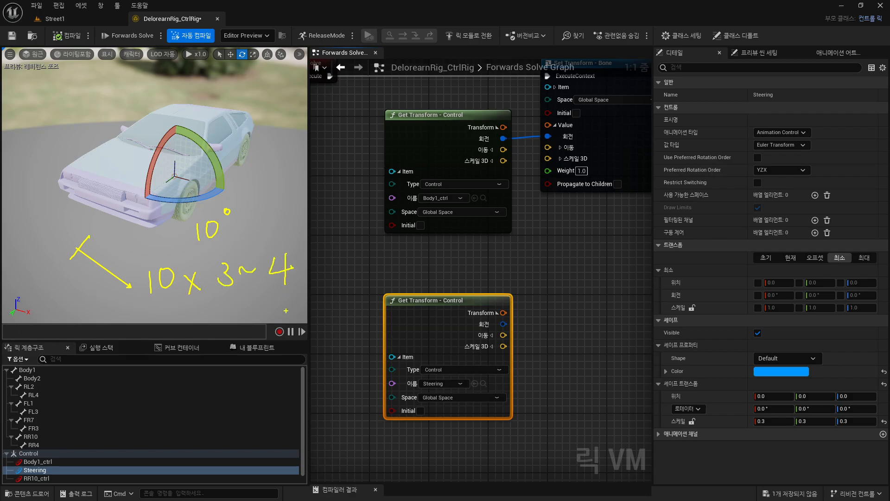
{"action": "mouse_move", "coordinate": [329, 244]}
{"action": "left_mouse_down"}
{"action": "mouse_move", "coordinate": [331, 271]}
{"action": "mouse_move", "coordinate": [344, 248]}
{"action": "mouse_move", "coordinate": [396, 249]}
{"action": "mouse_move", "coordinate": [390, 261]}
{"action": "left_mouse_up"}
{"action": "mouse_move", "coordinate": [430, 239]}
{"action": "left_mouse_down"}
{"action": "mouse_move", "coordinate": [428, 251]}
{"action": "mouse_move", "coordinate": [430, 241]}
{"action": "left_mouse_up"}
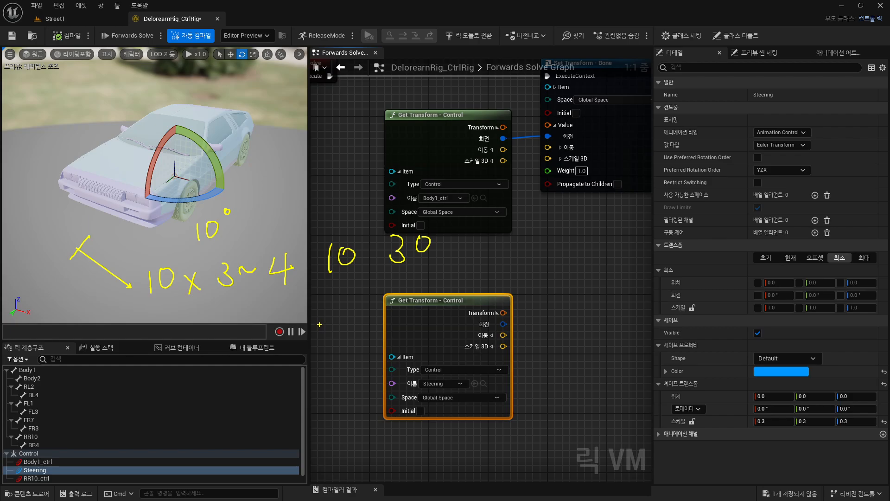
{"action": "key", "text": "Escape"}
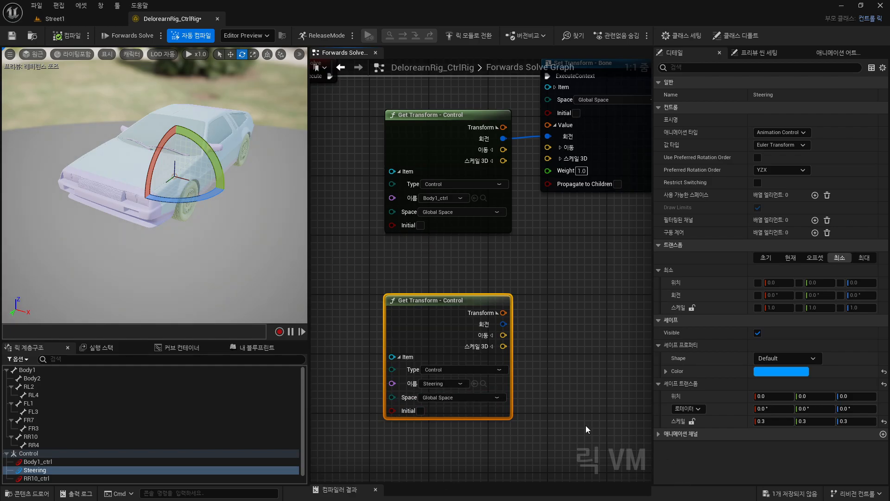
- Expand the translation (이동) output of the Steering Get Transform node into X, Y and Z, and show the Move gizmo on the Steering control
{"action": "right_click_drag", "start_coordinate": [563, 355], "coordinate": [500, 269]}
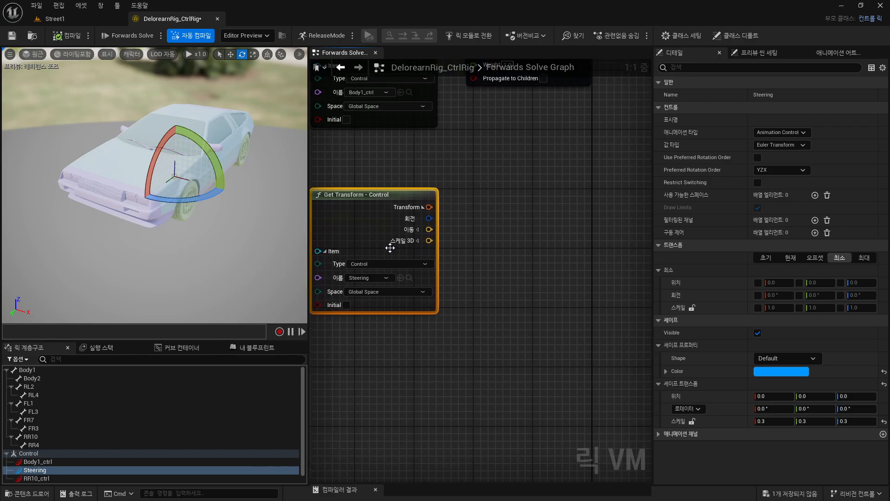
{"action": "right_click_drag", "start_coordinate": [504, 210], "coordinate": [508, 249]}
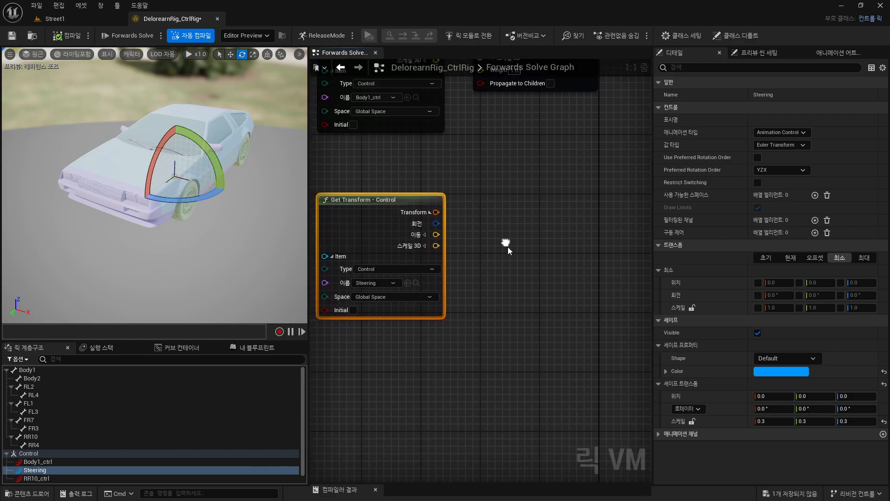
{"action": "left_click", "coordinate": [424, 235]}
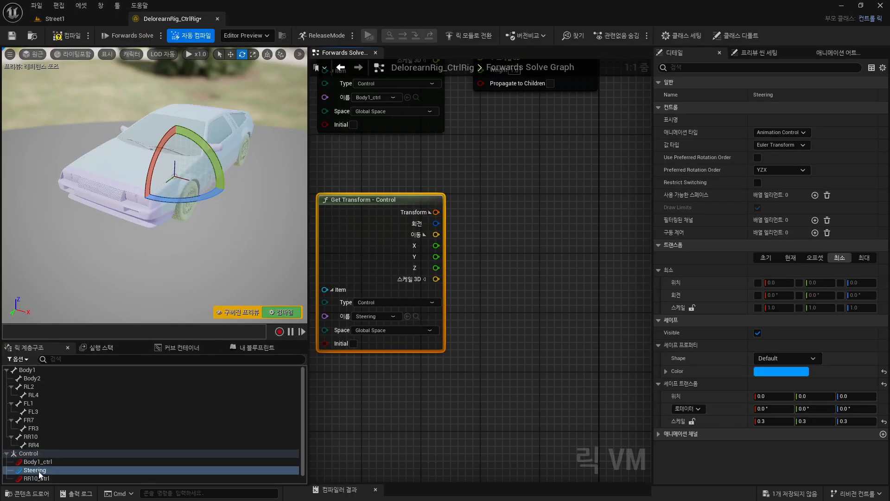
{"action": "left_click", "coordinate": [38, 471]}
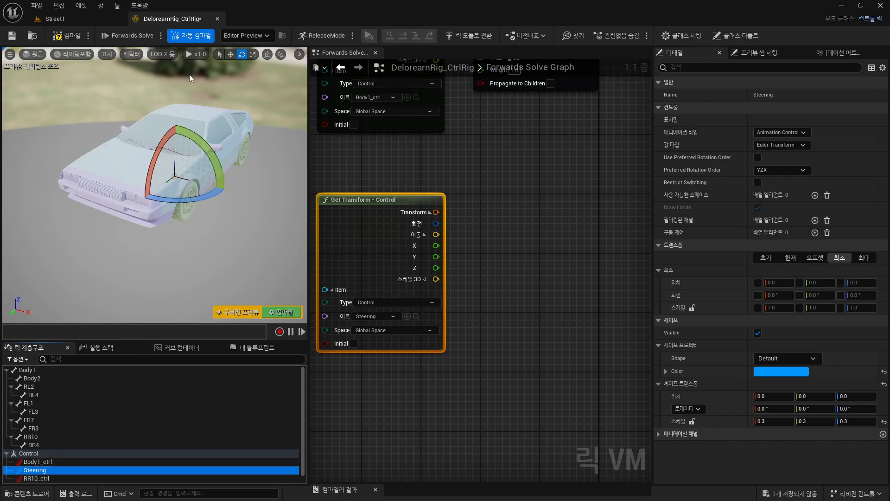
{"action": "left_click", "coordinate": [231, 54]}
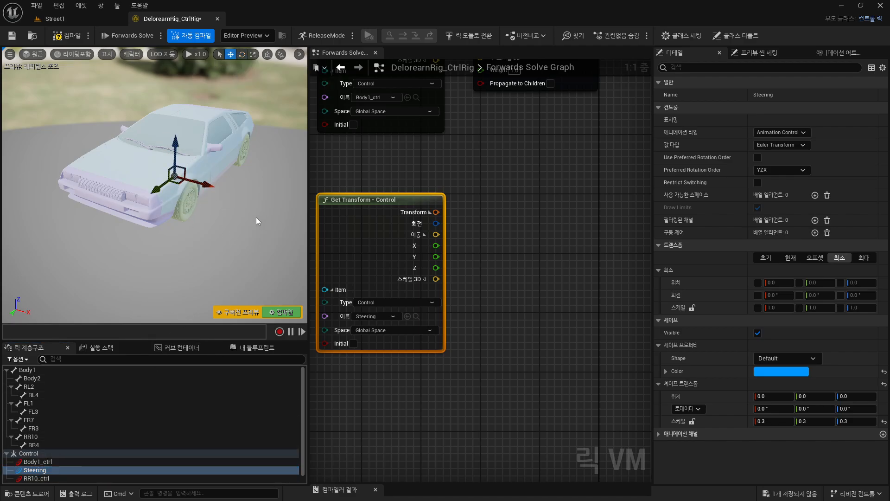
{"action": "left_click_drag", "start_coordinate": [190, 198], "coordinate": [254, 217]}
{"action": "left_click_drag", "start_coordinate": [281, 177], "coordinate": [256, 218]}
{"action": "left_click_drag", "start_coordinate": [254, 187], "coordinate": [286, 210]}
{"action": "left_click_drag", "start_coordinate": [401, 237], "coordinate": [447, 253]}
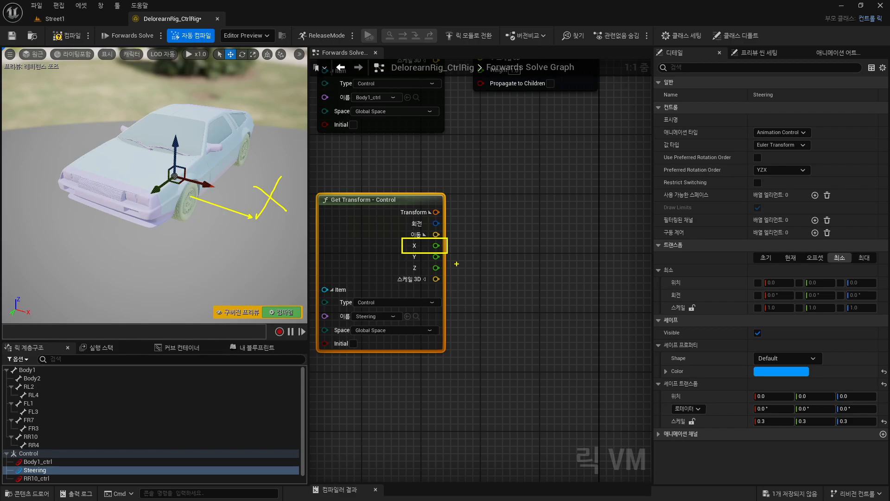
{"action": "key", "text": "Escape"}
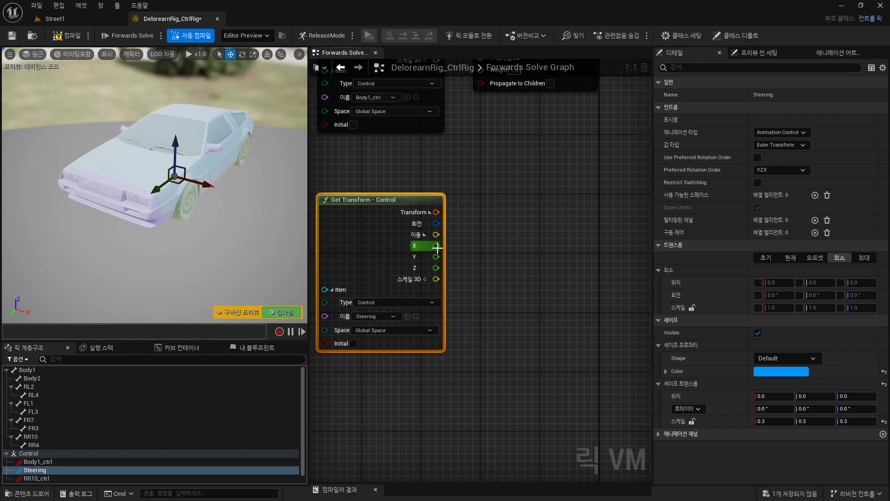
{"action": "left_click_drag", "start_coordinate": [438, 245], "coordinate": [472, 250]}
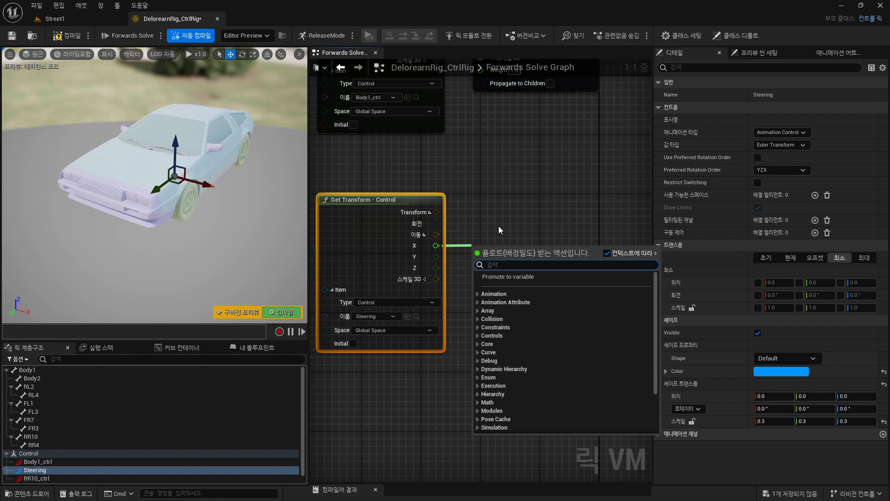
{"action": "type", "text": "*"}
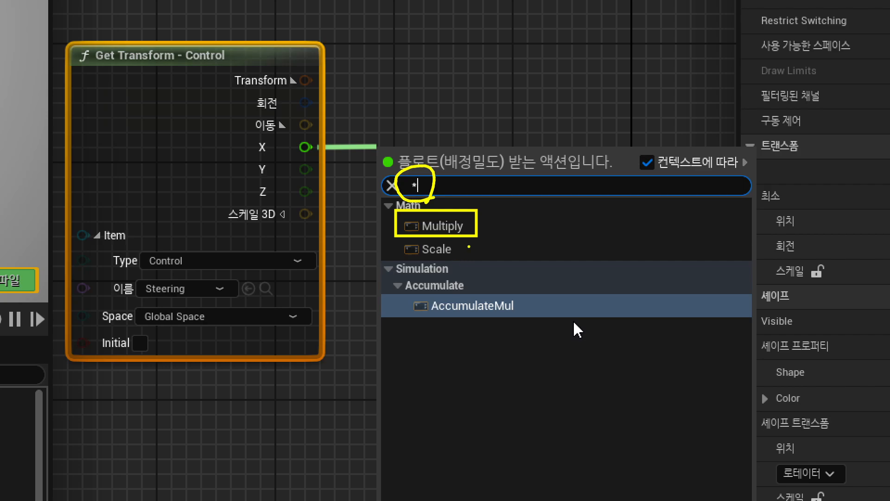
{"action": "key", "text": "Escape"}
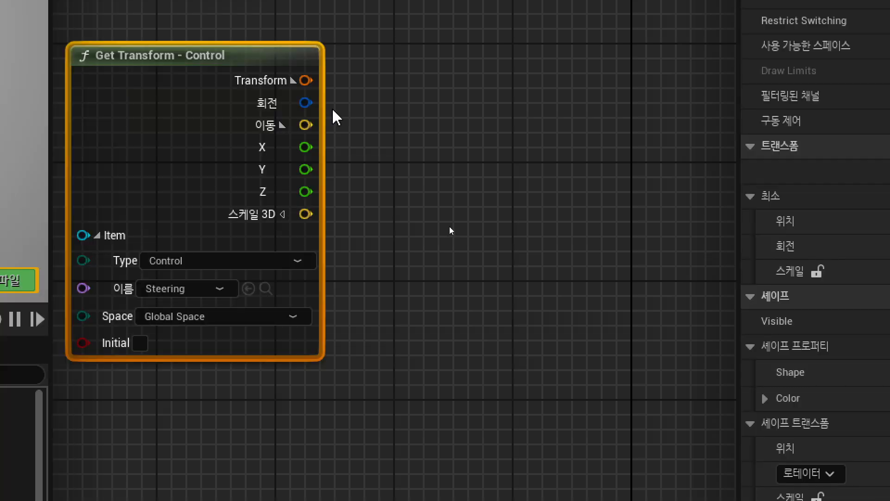
- Add a Multiply node fed by the X translation of the Steering Get Transform node and place it beside that node
{"action": "left_click_drag", "start_coordinate": [305, 147], "coordinate": [431, 156]}
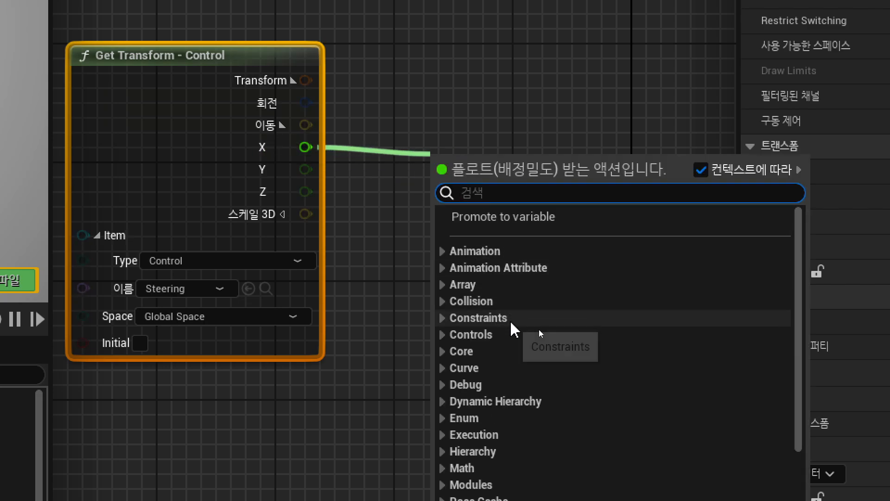
{"action": "type", "text": "*"}
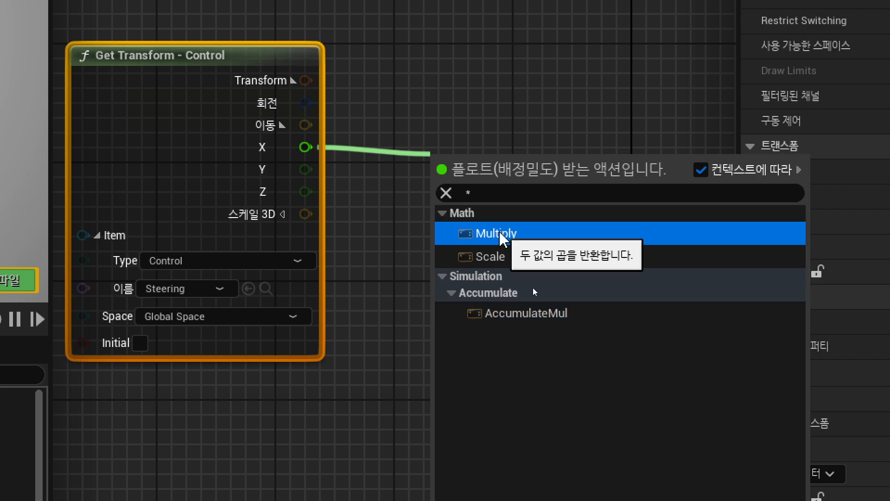
{"action": "left_click", "coordinate": [500, 237]}
{"action": "left_click_drag", "start_coordinate": [482, 160], "coordinate": [423, 107]}
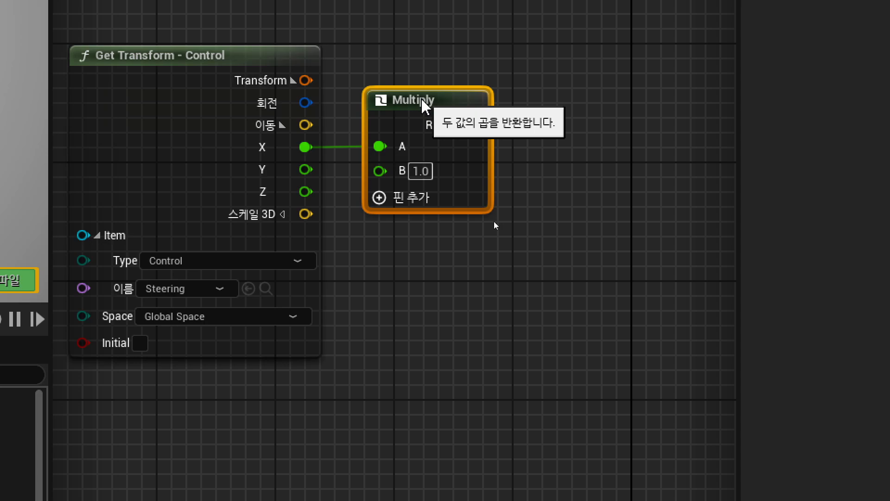
- Set the B value of the Multiply node to 5.0
{"action": "left_click", "coordinate": [420, 171]}
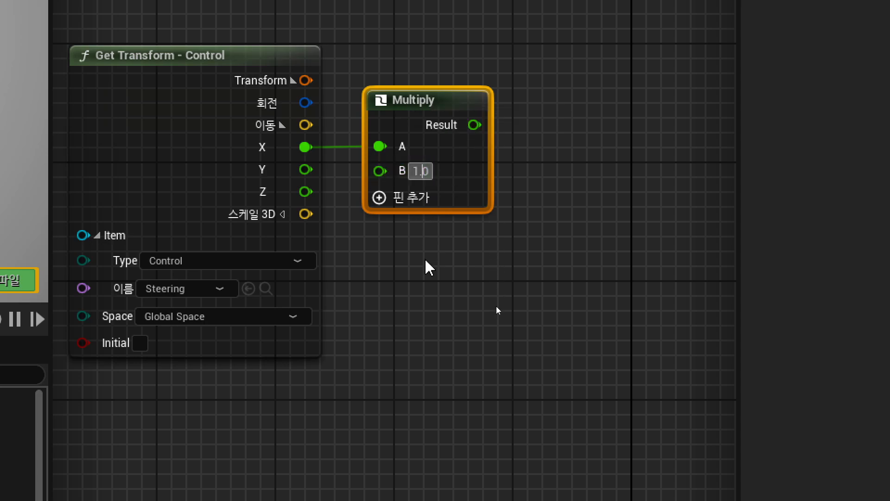
{"action": "key", "text": "BackSpace"}
{"action": "key", "text": "BackSpace"}
{"action": "key", "text": "BackSpace"}
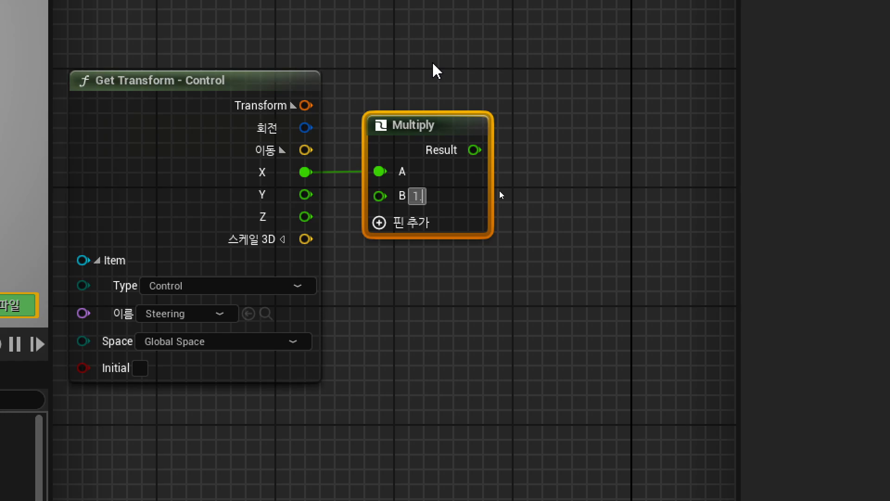
{"action": "type", "text": "5"}
{"action": "key", "text": "Return"}
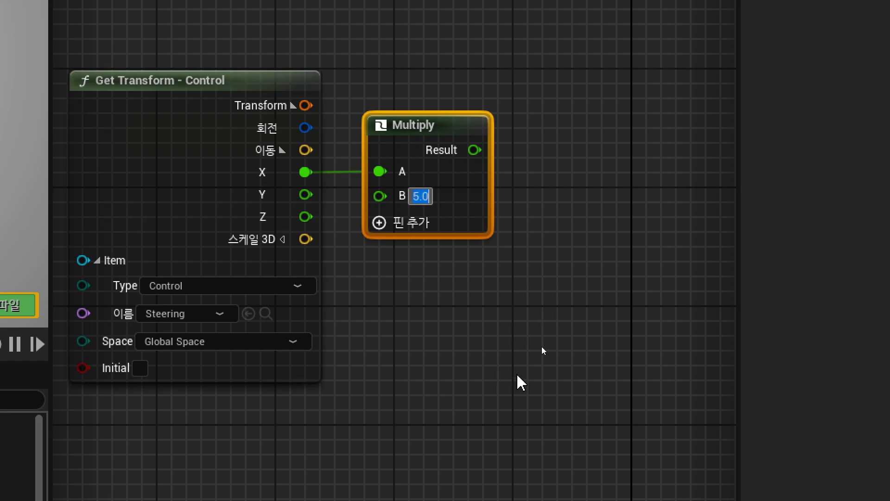
{"action": "left_click", "coordinate": [494, 362]}
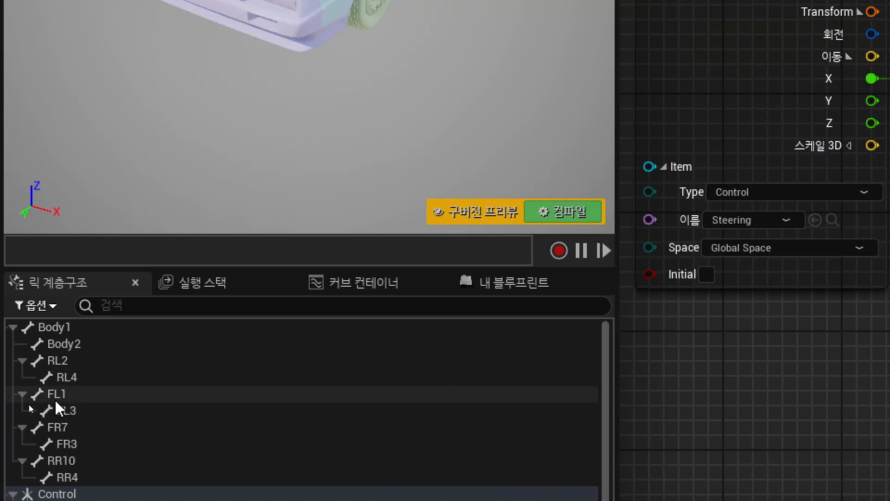
- Select the FL1 bone to examine its local axes at the front wheel
{"action": "double_click", "coordinate": [56, 394]}
{"action": "left_click", "coordinate": [22, 394]}
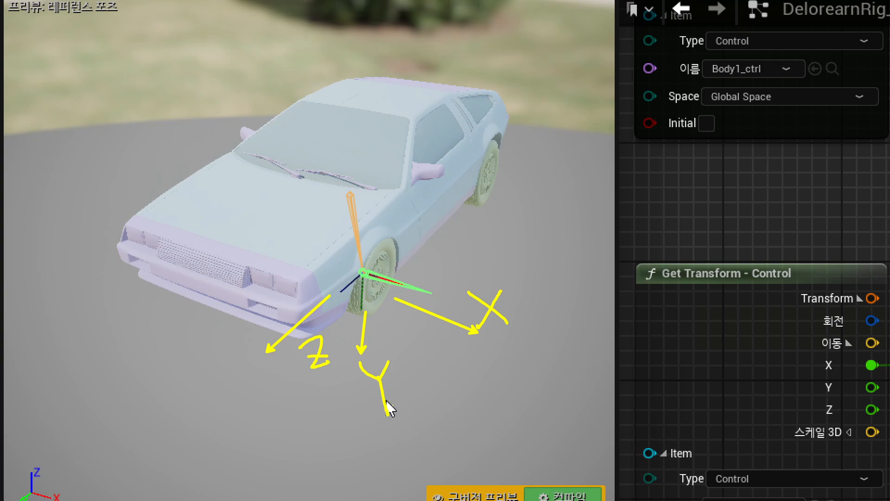
{"action": "mouse_move", "coordinate": [396, 436]}
{"action": "left_mouse_down"}
{"action": "mouse_move", "coordinate": [403, 343]}
{"action": "mouse_move", "coordinate": [422, 431]}
{"action": "left_mouse_up"}
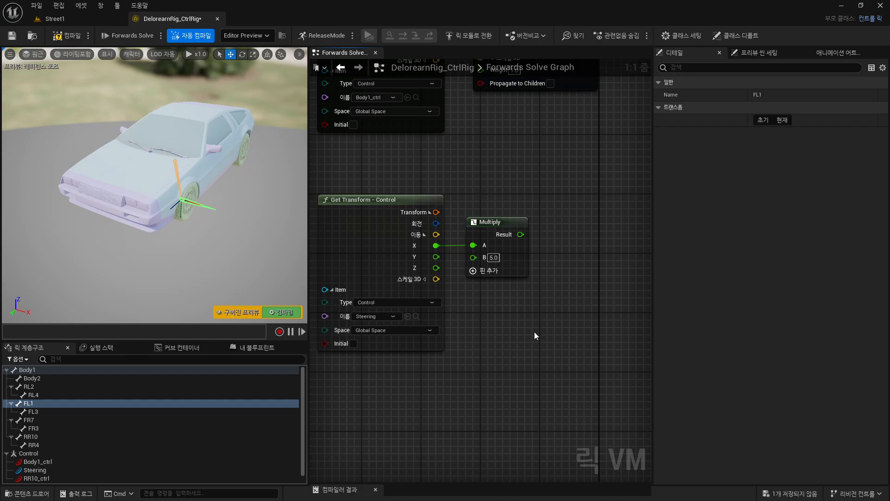
{"action": "right_click_drag", "start_coordinate": [534, 331], "coordinate": [444, 300]}
{"action": "left_click_drag", "start_coordinate": [429, 203], "coordinate": [478, 238]}
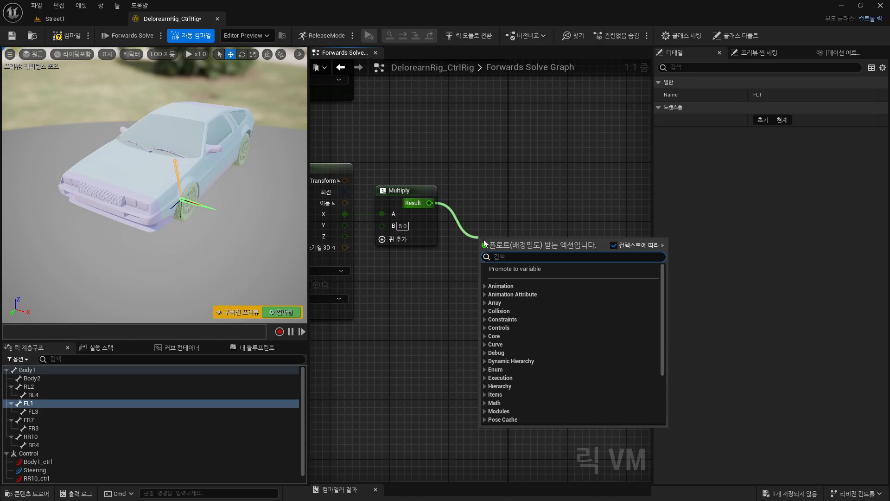
{"action": "type", "text": "from eu"}
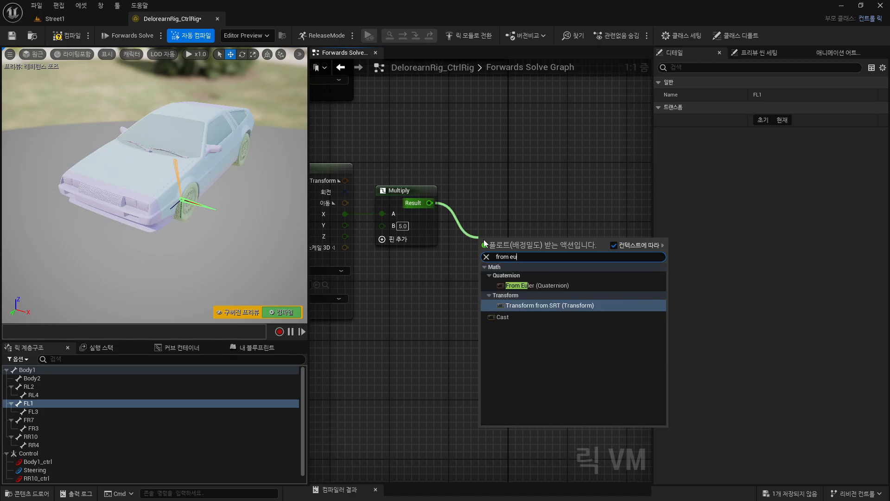
{"action": "type", "text": "ler"}
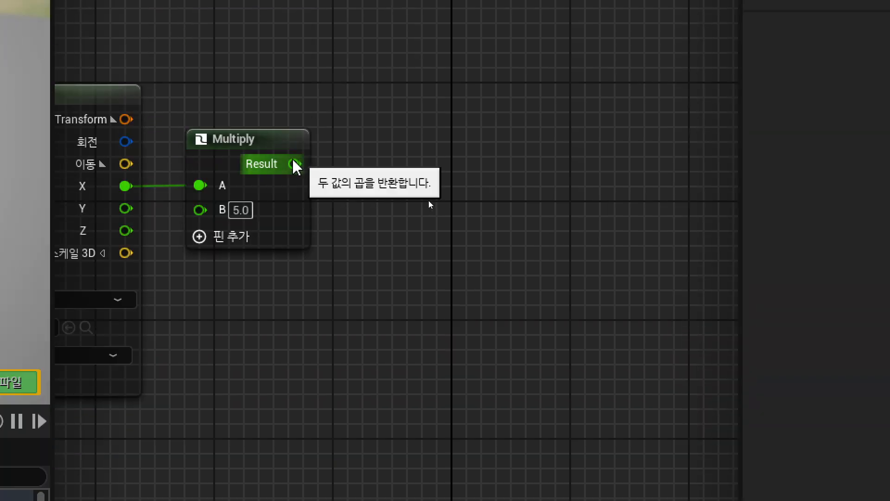
- Add a From Euler node fed by the Multiply result, placing it beside Multiply with the conversion node between and below them
{"action": "left_click_drag", "start_coordinate": [295, 165], "coordinate": [378, 205]}
{"action": "type", "text": "from eul"}
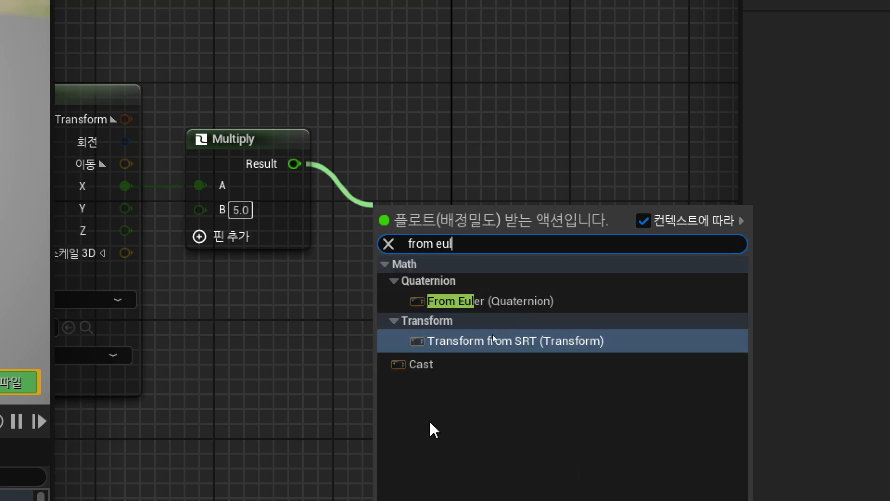
{"action": "left_click", "coordinate": [510, 301]}
{"action": "left_click_drag", "start_coordinate": [452, 210], "coordinate": [530, 144]}
{"action": "left_click", "coordinate": [477, 353]}
{"action": "left_click_drag", "start_coordinate": [426, 173], "coordinate": [371, 258]}
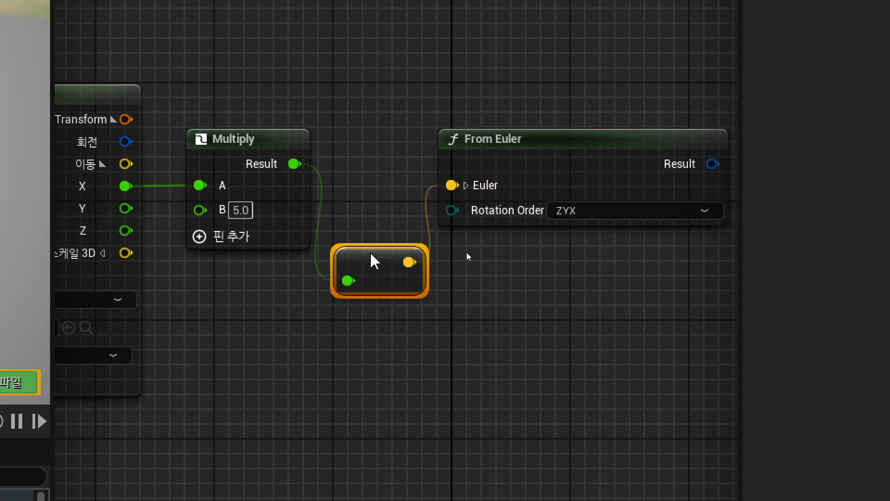
{"action": "left_click_drag", "start_coordinate": [562, 133], "coordinate": [588, 136]}
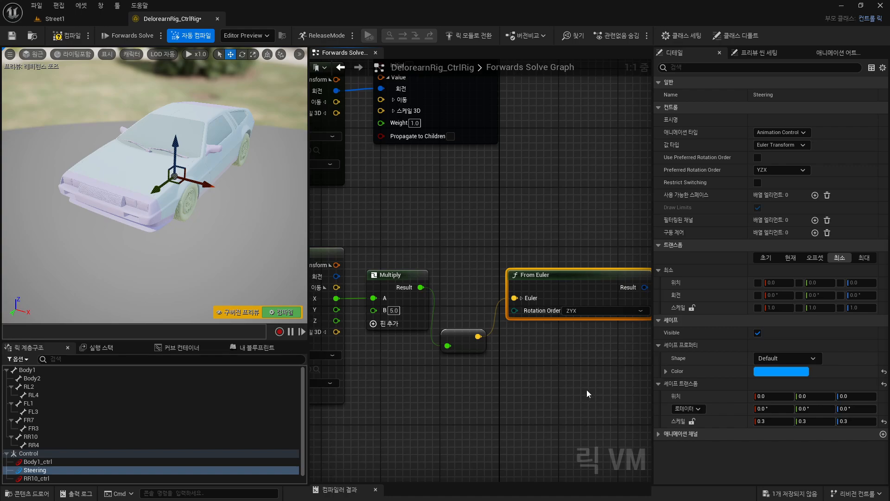
{"action": "right_click_drag", "start_coordinate": [593, 408], "coordinate": [569, 387]}
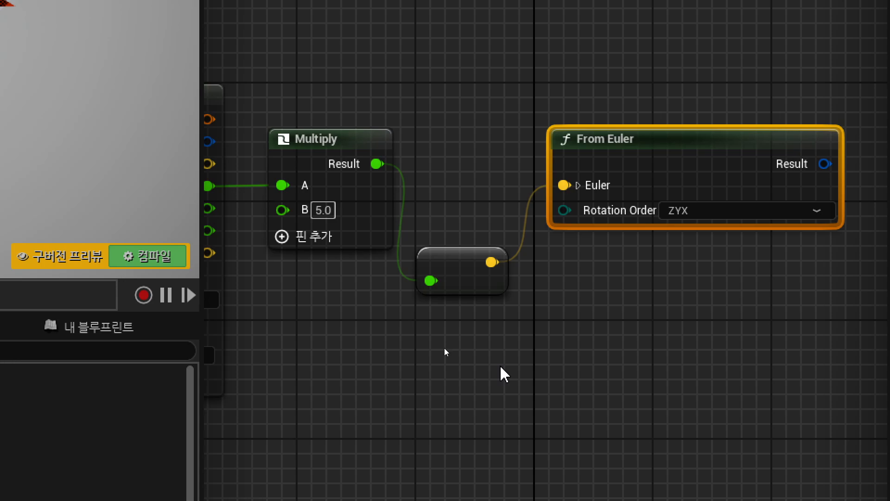
- Delete the conversion node before From Euler and expand the Euler input into X, Y and Z
{"action": "left_click_drag", "start_coordinate": [505, 368], "coordinate": [432, 199]}
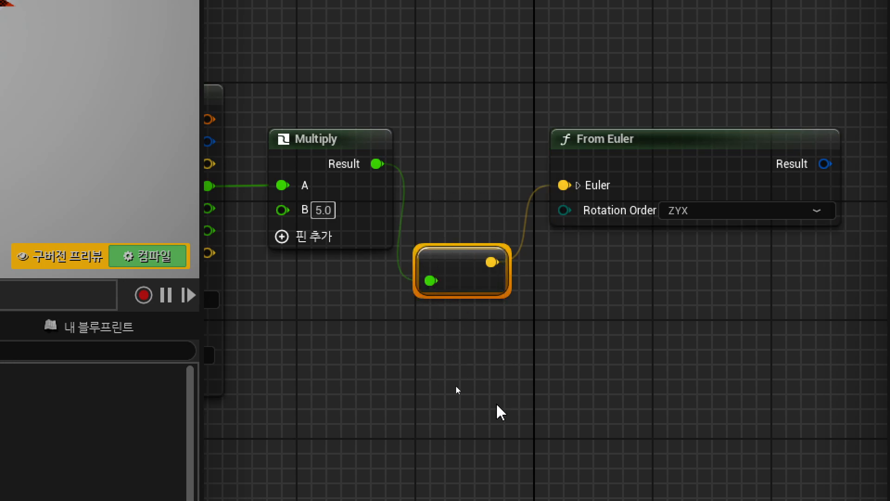
{"action": "key", "text": "Delete"}
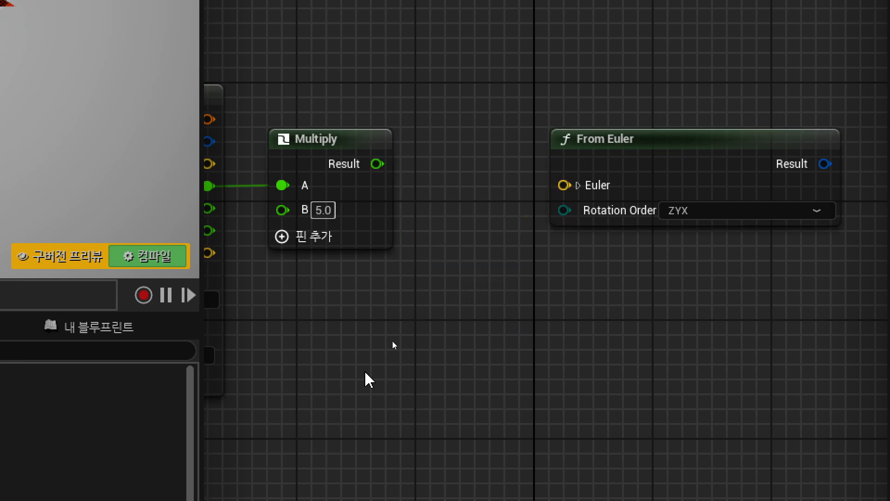
{"action": "left_click", "coordinate": [578, 186]}
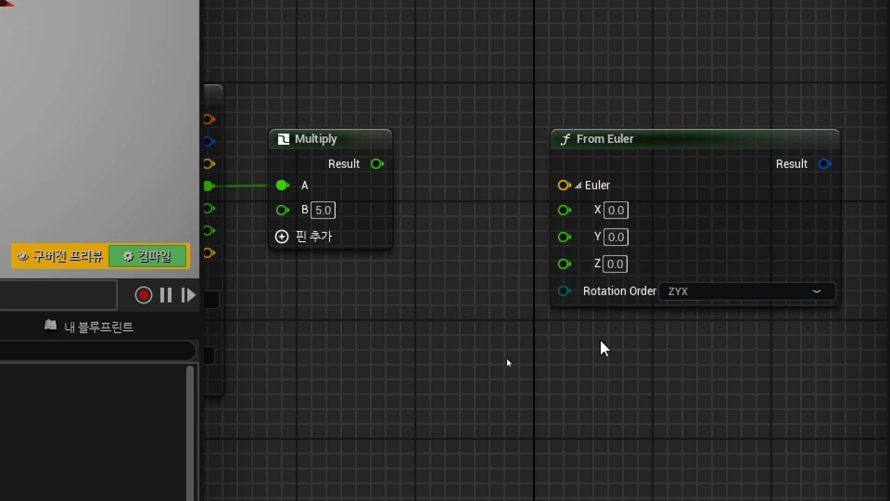
{"action": "left_click_drag", "start_coordinate": [678, 130], "coordinate": [605, 119]}
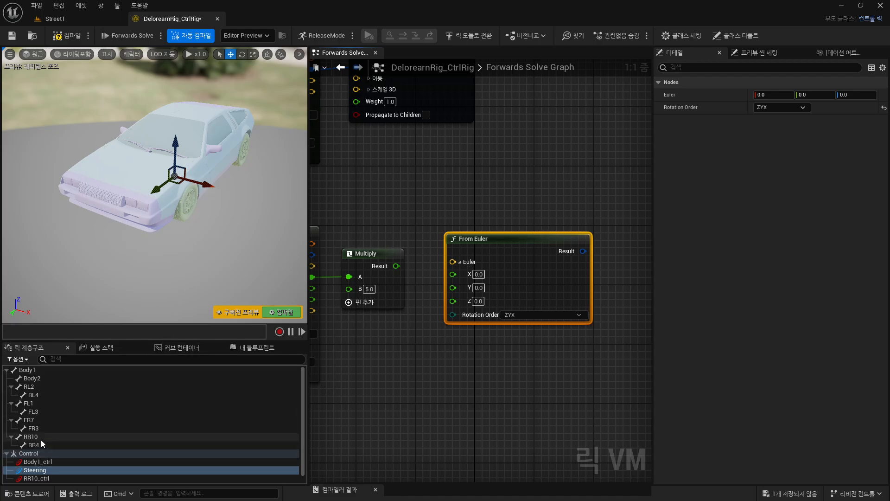
- Check the FL1 bone's axes, connect the Multiply result to the Y input of From Euler, and align the two nodes
{"action": "left_click", "coordinate": [26, 404]}
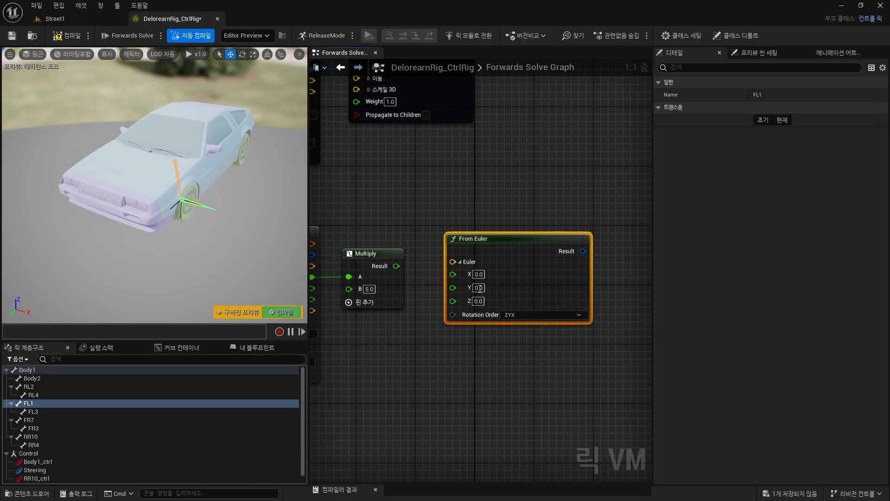
{"action": "left_click_drag", "start_coordinate": [396, 266], "coordinate": [450, 288]}
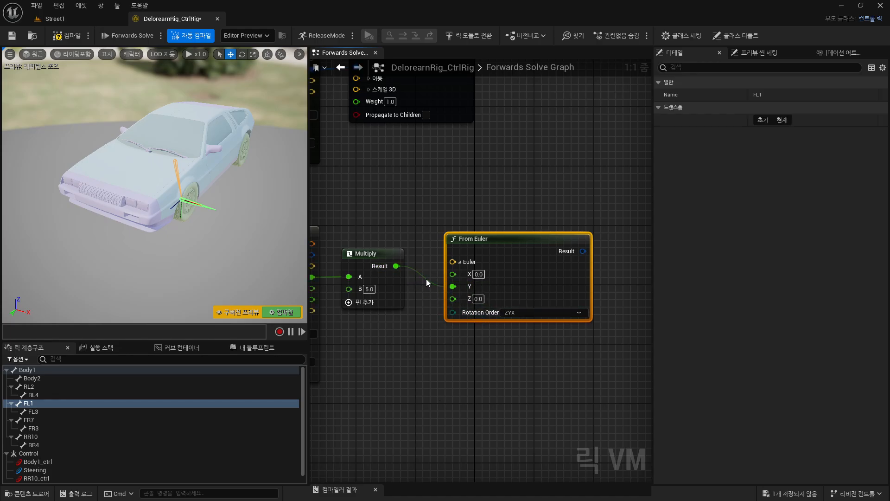
{"action": "left_click_drag", "start_coordinate": [502, 240], "coordinate": [498, 255]}
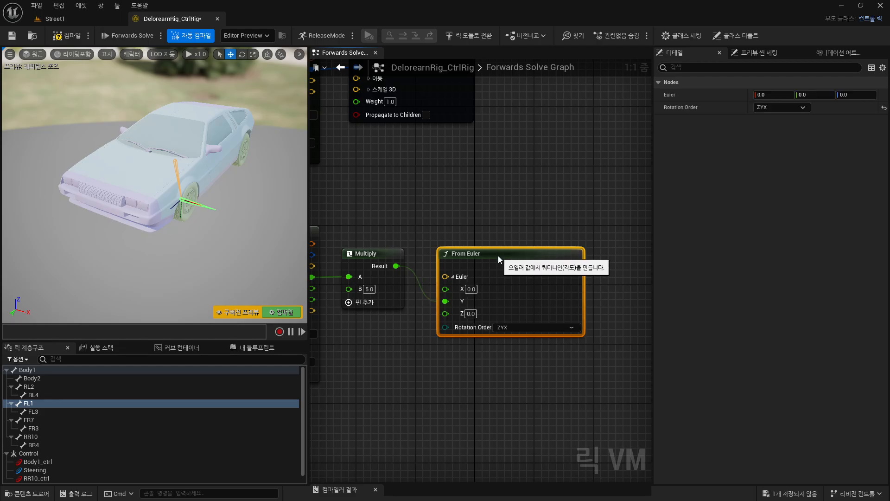
{"action": "right_click_drag", "start_coordinate": [430, 394], "coordinate": [471, 352]}
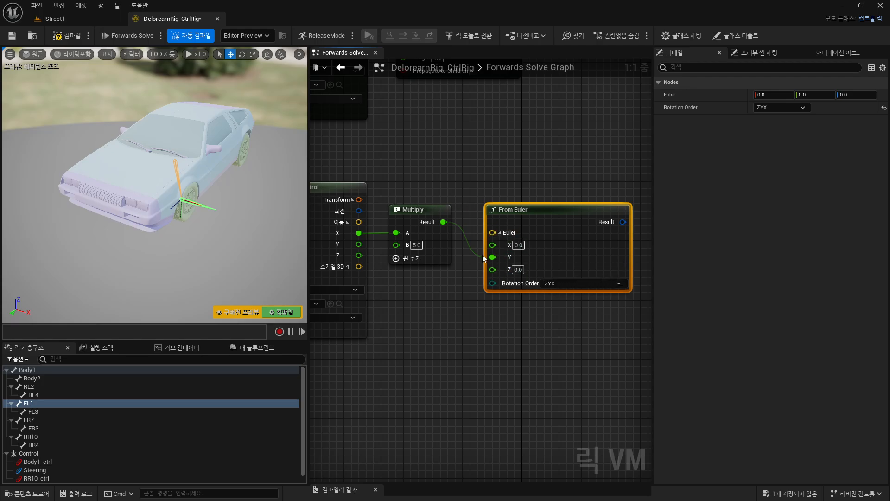
- Add Offset Transform (오프셋 추가) nodes for the FL1 and FR7 bones beside the From Euler node
{"action": "right_click_drag", "start_coordinate": [579, 357], "coordinate": [450, 339]}
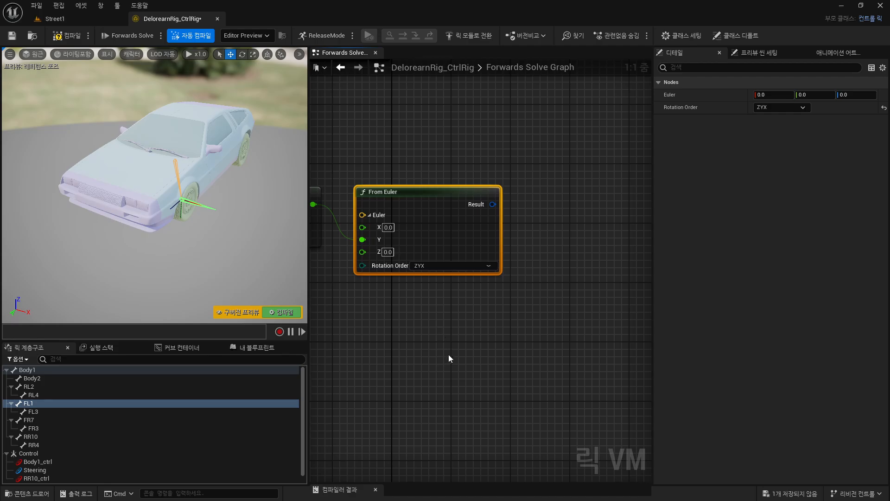
{"action": "right_click_drag", "start_coordinate": [505, 349], "coordinate": [431, 288]}
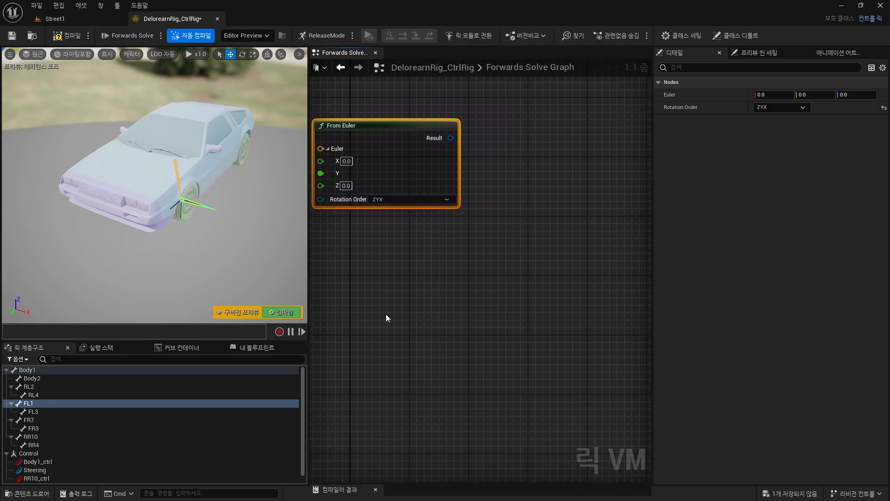
{"action": "left_click", "coordinate": [28, 403]}
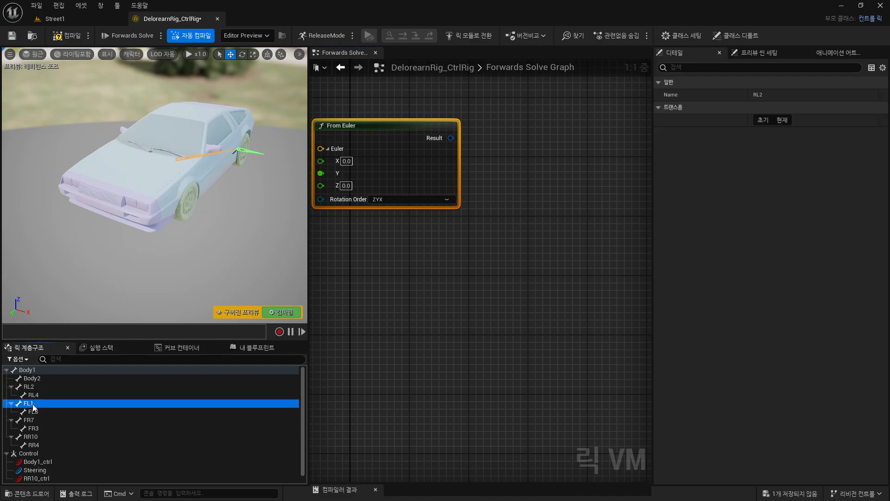
{"action": "left_click", "coordinate": [33, 421], "text": "ctrl"}
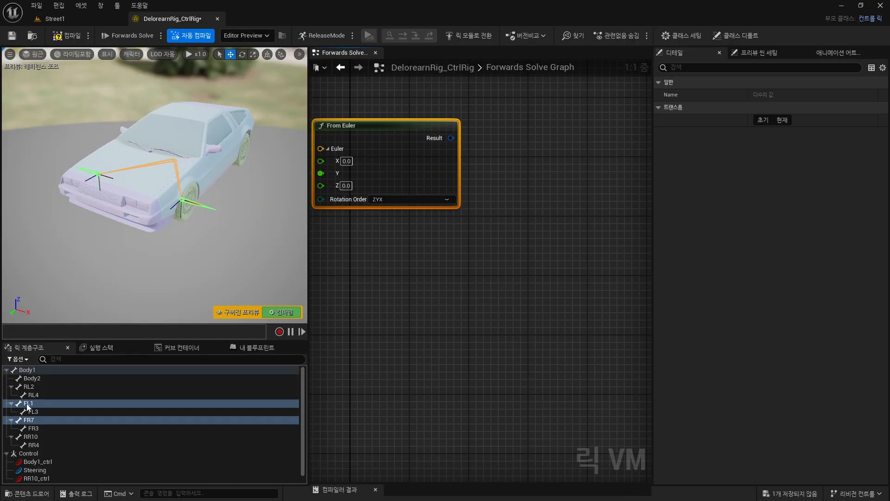
{"action": "left_click_drag", "start_coordinate": [509, 155], "coordinate": [509, 155]}
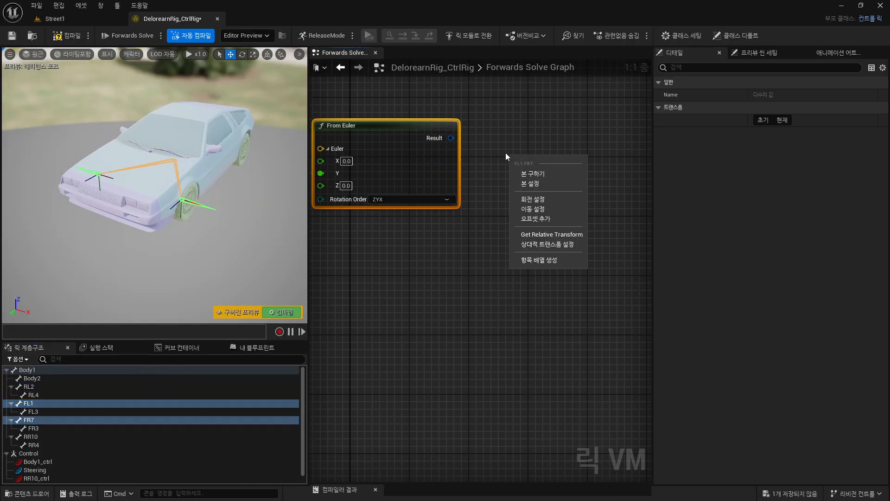
{"action": "left_click", "coordinate": [546, 219]}
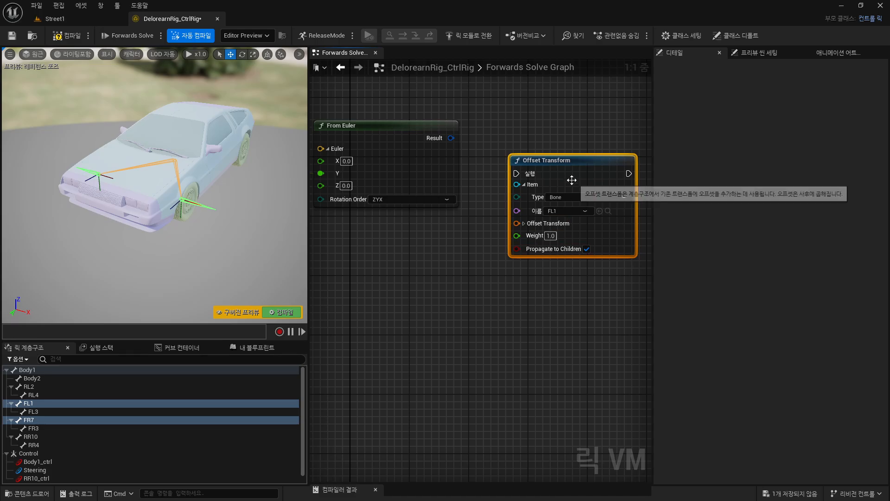
- Arrange the two Offset Transform nodes beside From Euler, with the FR7 node below the FL1 node
{"action": "left_click", "coordinate": [575, 161]}
{"action": "left_click_drag", "start_coordinate": [575, 161], "coordinate": [550, 201]}
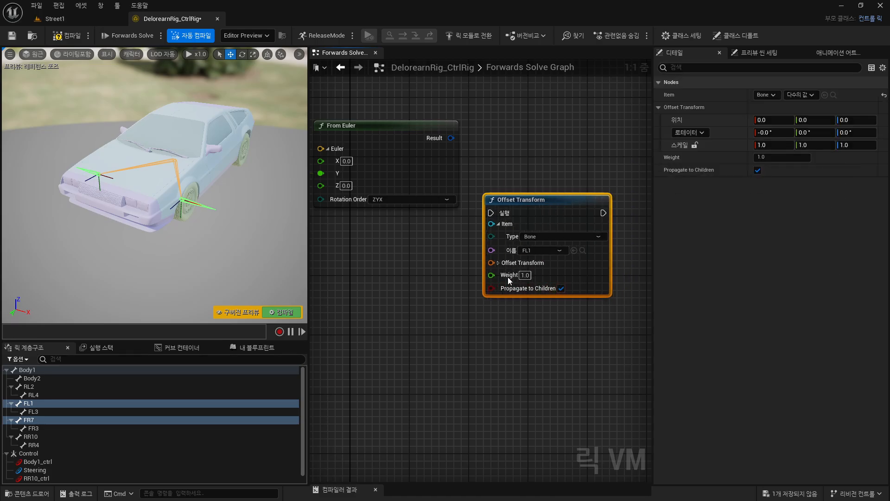
{"action": "right_click_drag", "start_coordinate": [530, 375], "coordinate": [394, 358]}
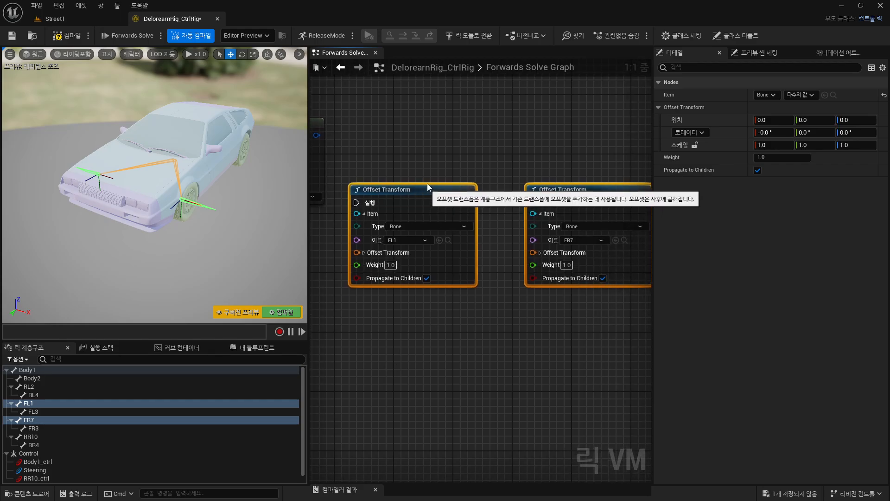
{"action": "left_click_drag", "start_coordinate": [427, 182], "coordinate": [449, 118]}
{"action": "left_click", "coordinate": [515, 283]}
{"action": "left_click_drag", "start_coordinate": [596, 128], "coordinate": [423, 288]}
{"action": "right_click_drag", "start_coordinate": [435, 258], "coordinate": [548, 258]}
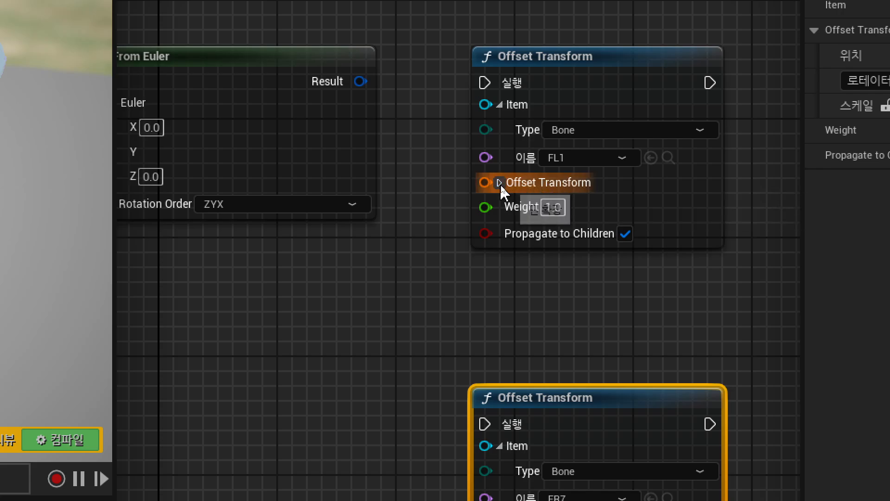
- Expand the Offset Transform input on both the FL1 and FR7 nodes into rotation, translation and scale
{"action": "left_click", "coordinate": [500, 184]}
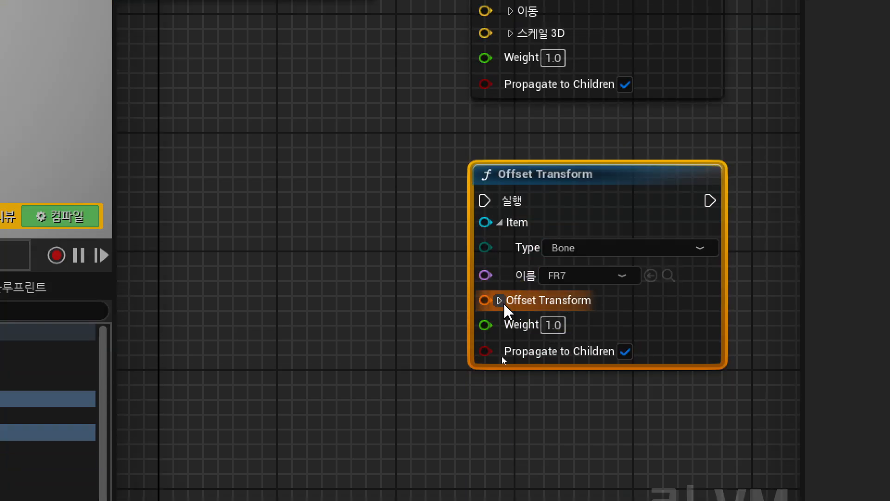
{"action": "left_click", "coordinate": [500, 300]}
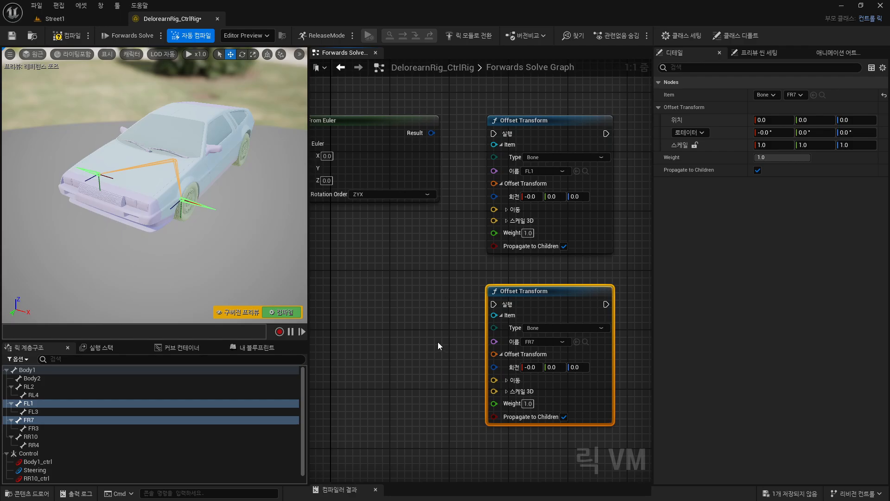
{"action": "right_click_drag", "start_coordinate": [438, 346], "coordinate": [471, 348]}
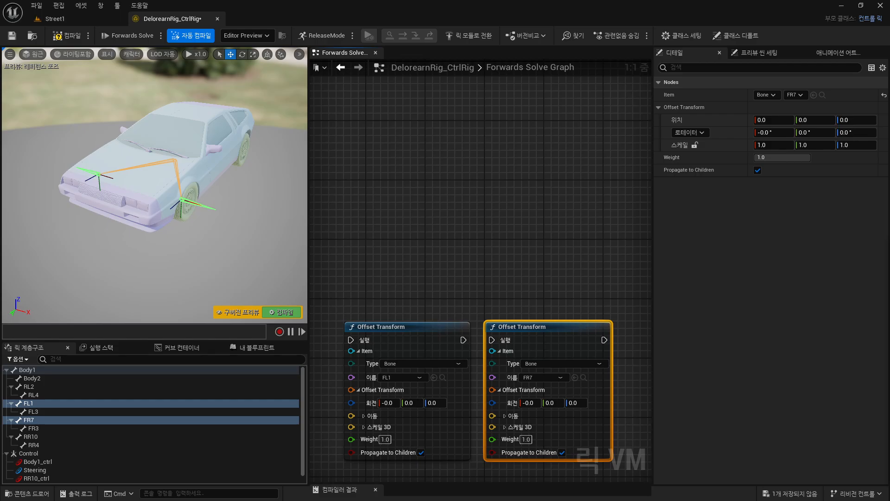
- Stack the expanded FR7 Offset Transform node directly under the FL1 node and move both up beside From Euler
{"action": "right_click", "coordinate": [445, 233]}
{"action": "right_click_drag", "start_coordinate": [384, 276], "coordinate": [487, 88]}
{"action": "left_click_drag", "start_coordinate": [632, 141], "coordinate": [491, 288]}
{"action": "right_click_drag", "start_coordinate": [407, 265], "coordinate": [377, 262]}
{"action": "left_click_drag", "start_coordinate": [588, 118], "coordinate": [466, 373]}
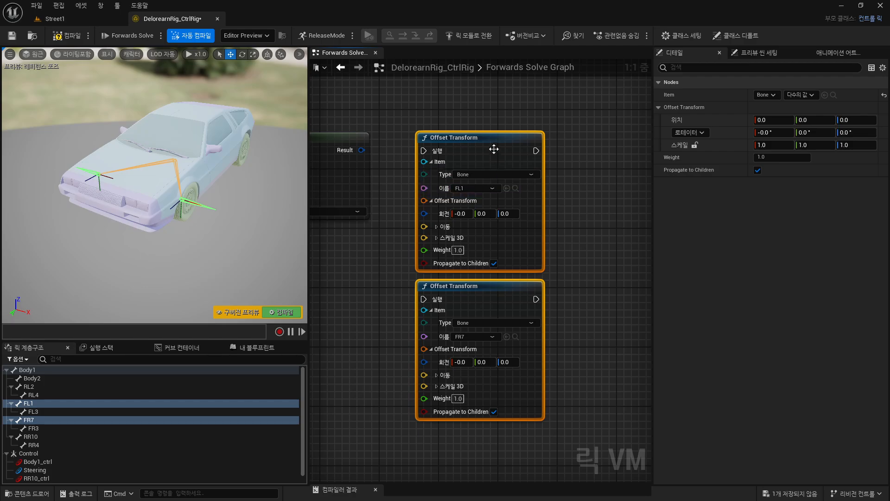
{"action": "left_click_drag", "start_coordinate": [494, 135], "coordinate": [501, 76]}
{"action": "right_click_drag", "start_coordinate": [591, 145], "coordinate": [613, 232]}
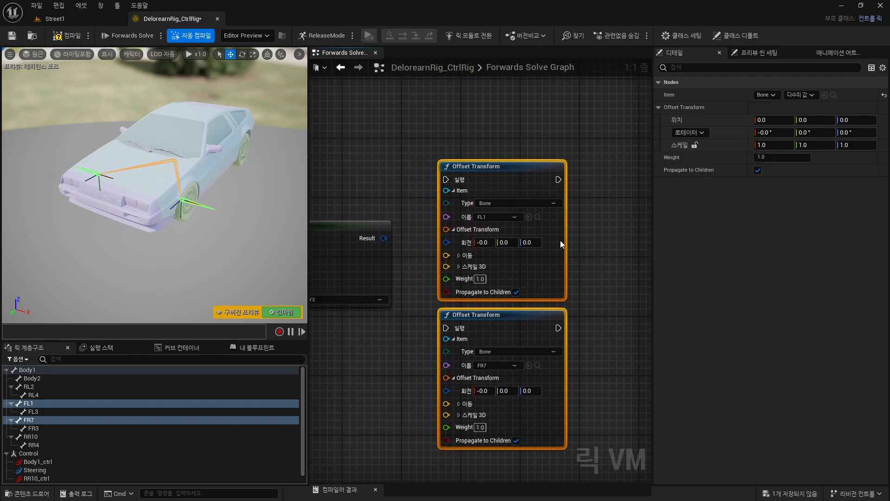
- Widen the graph area by narrowing the preview viewport so From Euler and both Offset Transform nodes fit
{"action": "left_click_drag", "start_coordinate": [654, 225], "coordinate": [657, 224]}
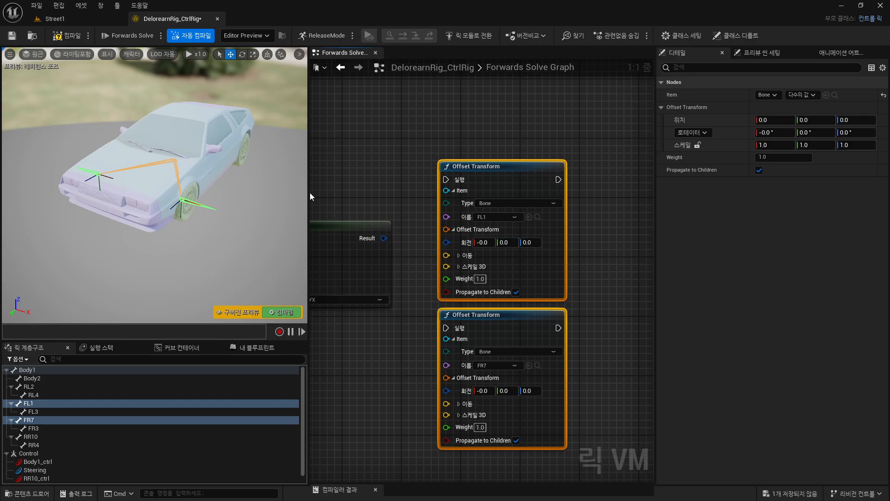
{"action": "left_click_drag", "start_coordinate": [310, 192], "coordinate": [235, 193]}
{"action": "right_click_drag", "start_coordinate": [304, 178], "coordinate": [453, 166]}
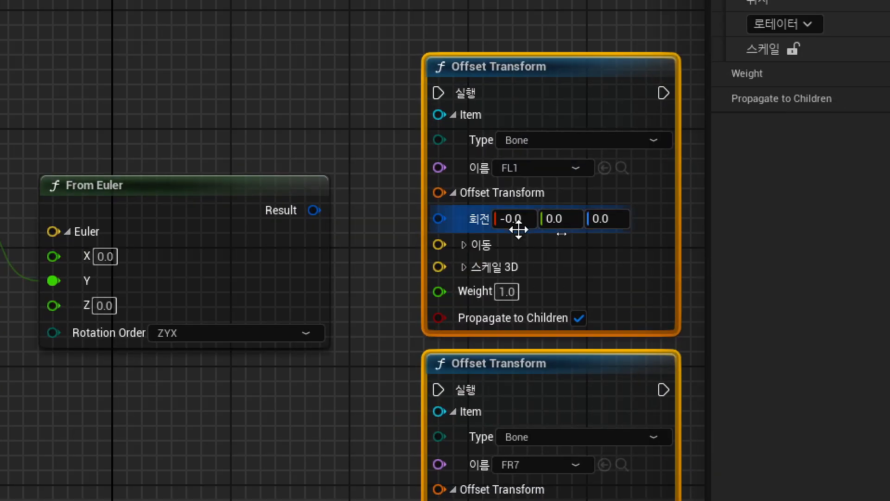
- Connect the From Euler result to the rotation (회전) input of the FL1 Offset Transform node
{"action": "right_click", "coordinate": [485, 224]}
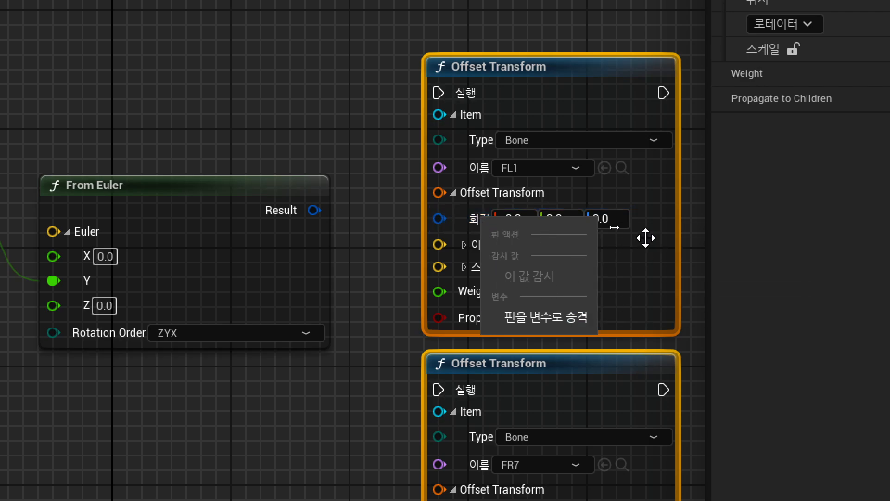
{"action": "left_click", "coordinate": [182, 417]}
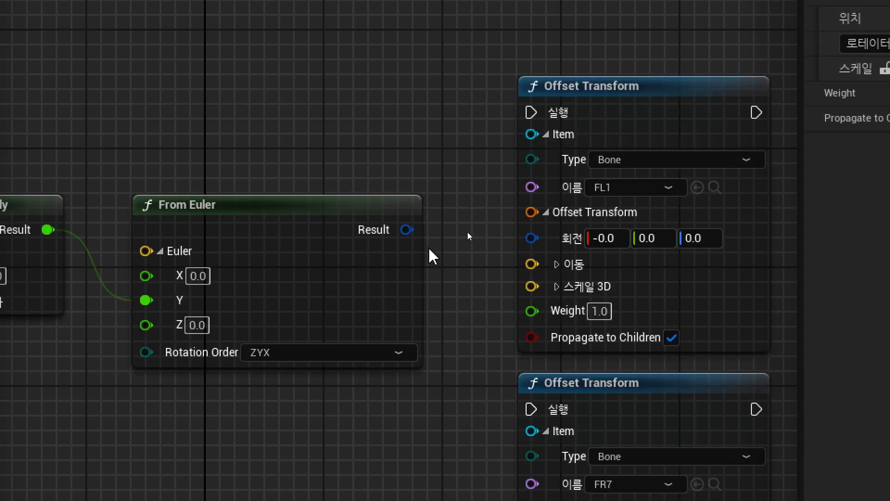
{"action": "left_click_drag", "start_coordinate": [407, 229], "coordinate": [532, 237]}
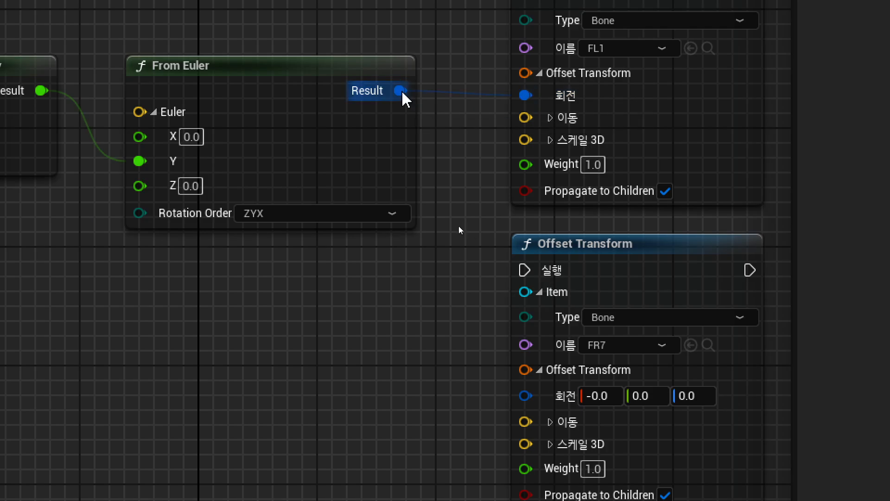
- Connect the From Euler result to the rotation (회전) input of the FR7 Offset Transform node
{"action": "left_click_drag", "start_coordinate": [401, 92], "coordinate": [520, 391]}
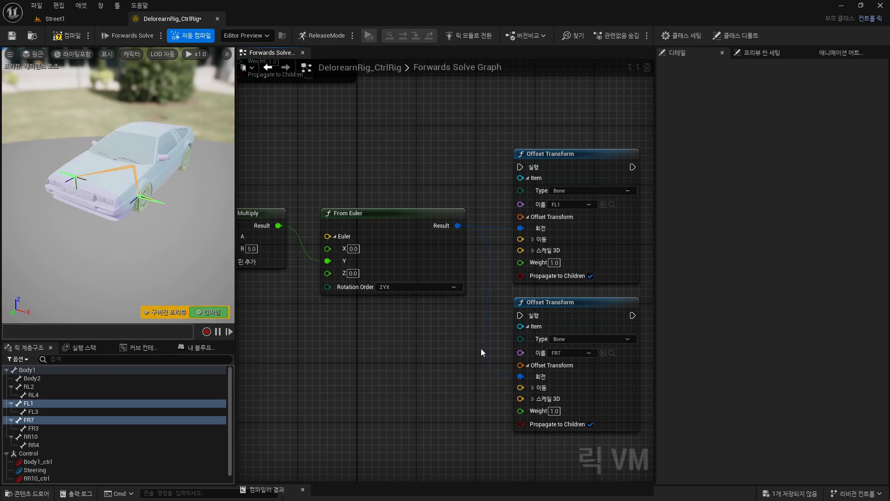
- Test the steering by moving the Steering control along its X axis in the preview viewport, and undo the move
{"action": "left_click", "coordinate": [35, 470]}
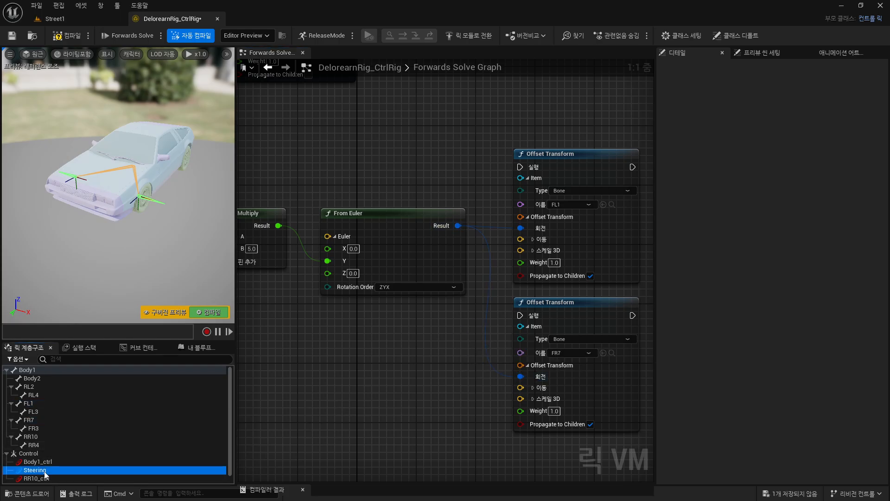
{"action": "right_click_drag", "start_coordinate": [143, 266], "coordinate": [229, 244]}
{"action": "key", "text": "w"}
{"action": "left_click_drag", "start_coordinate": [199, 244], "coordinate": [139, 223]}
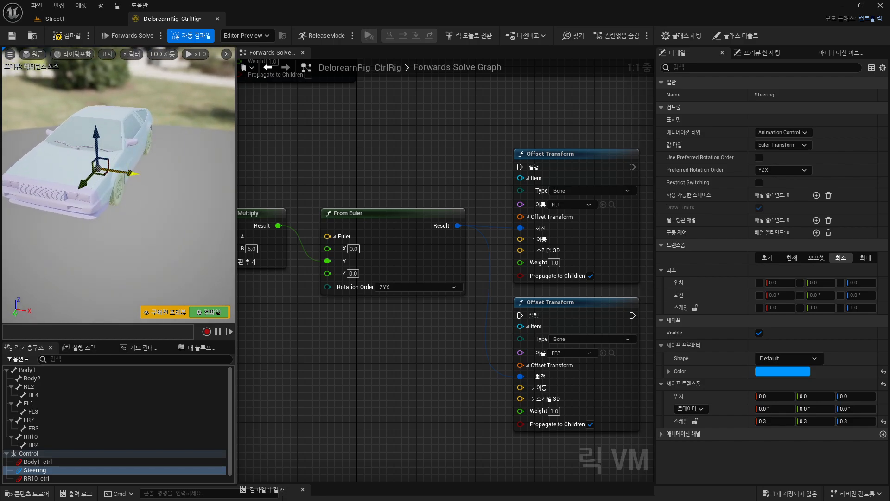
{"action": "left_click_drag", "start_coordinate": [136, 174], "coordinate": [152, 180]}
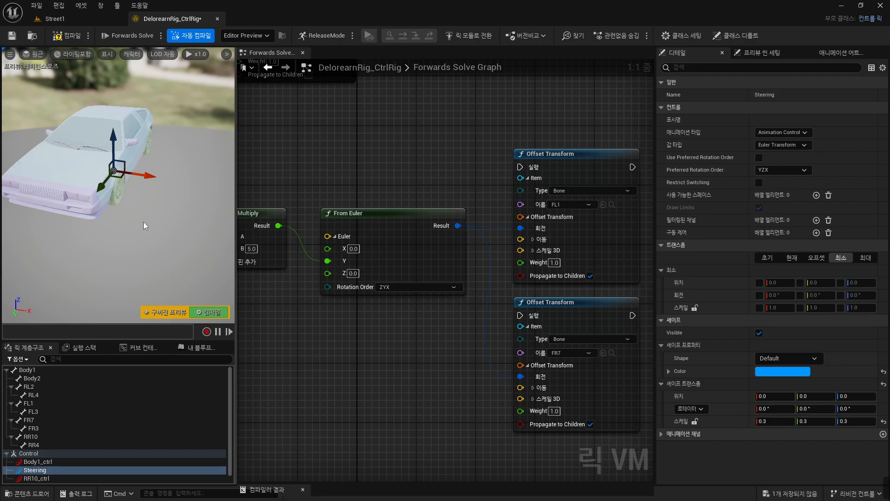
{"action": "key", "text": "ctrl+z"}
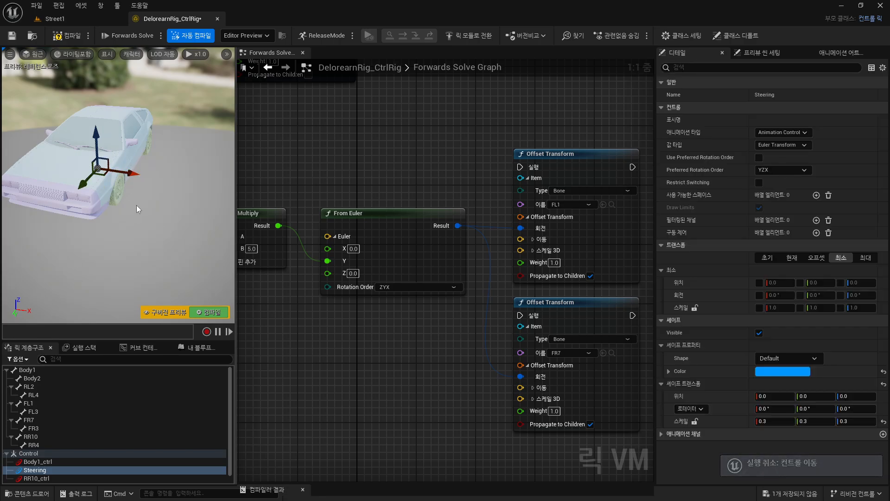
- Shift the Steering control along X once more, check the front wheels from the car's side, and undo the shift
{"action": "left_click_drag", "start_coordinate": [134, 174], "coordinate": [158, 180]}
{"action": "right_click_drag", "start_coordinate": [158, 180], "coordinate": [87, 212]}
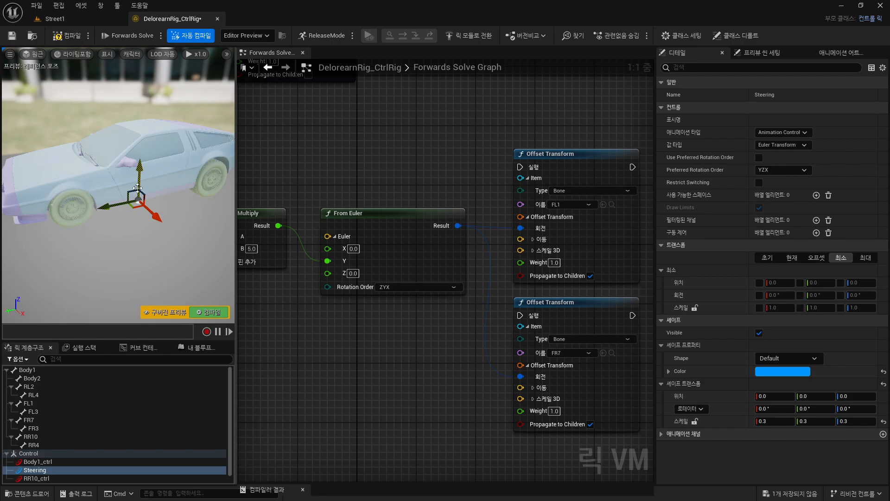
{"action": "key", "text": "ctrl+z"}
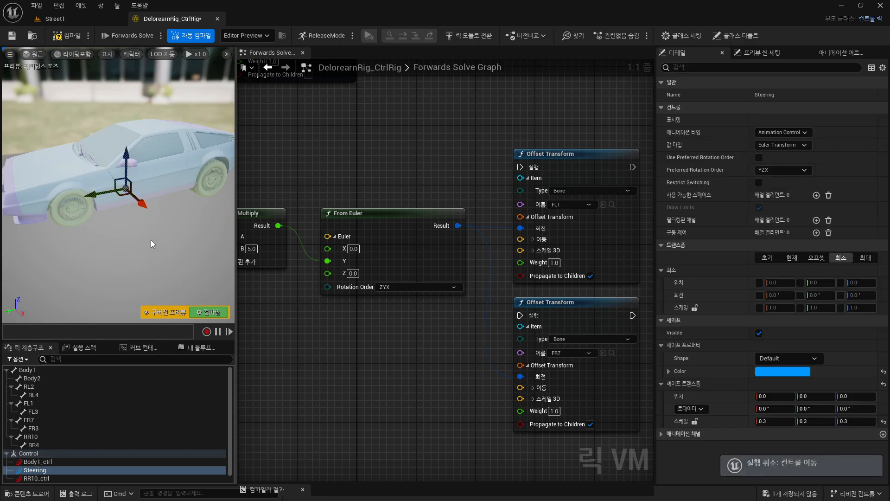
{"action": "right_click_drag", "start_coordinate": [151, 240], "coordinate": [157, 221]}
{"action": "left_click_drag", "start_coordinate": [157, 221], "coordinate": [150, 268]}
{"action": "right_click_drag", "start_coordinate": [200, 246], "coordinate": [218, 222]}
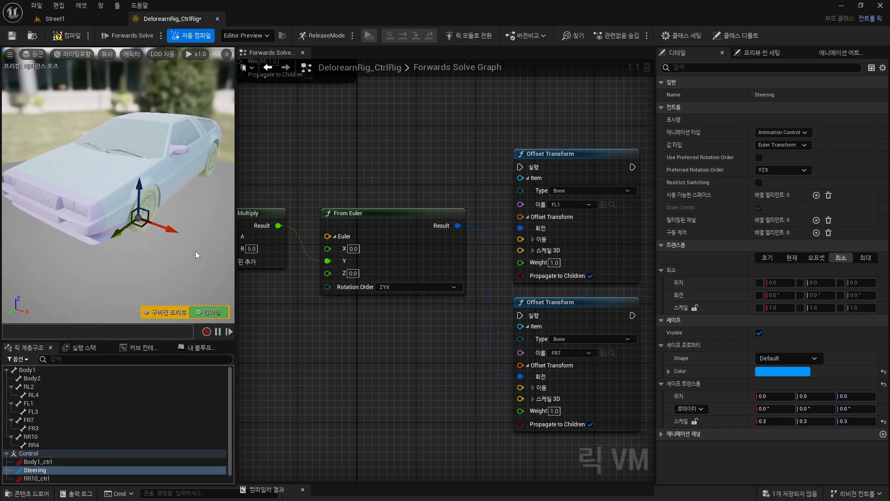
{"action": "right_click_drag", "start_coordinate": [393, 166], "coordinate": [590, 328]}
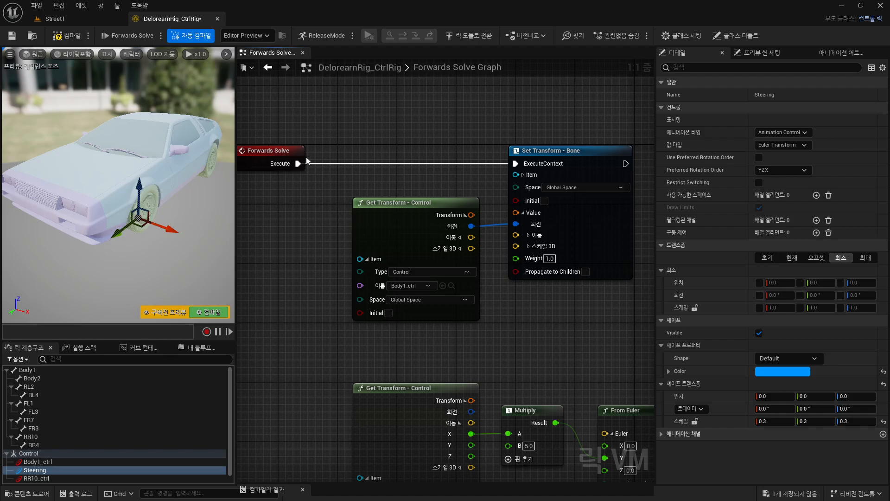
{"action": "mouse_move", "coordinate": [314, 183]}
{"action": "left_mouse_down"}
{"action": "mouse_move", "coordinate": [211, 135]}
{"action": "mouse_move", "coordinate": [330, 184]}
{"action": "left_mouse_up"}
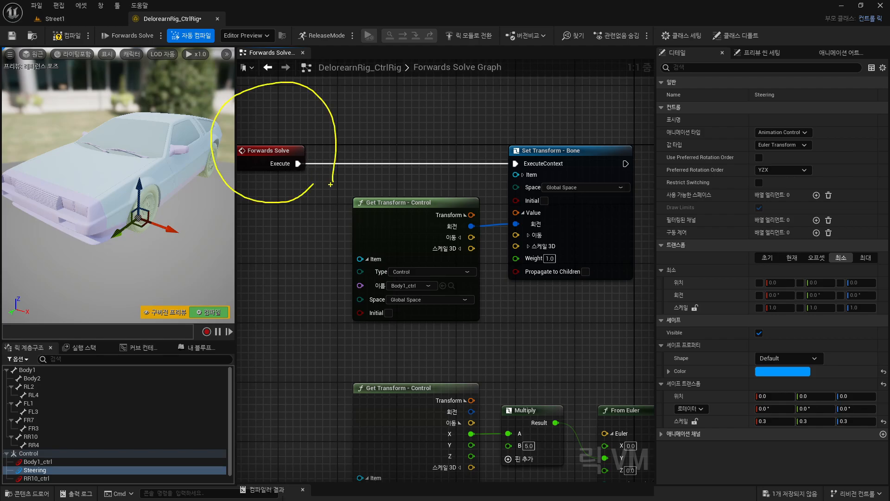
{"action": "key", "text": "Escape"}
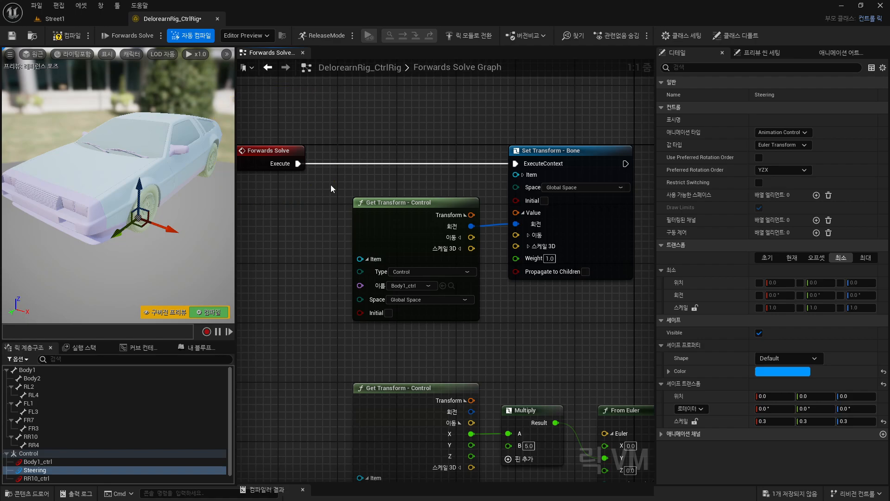
{"action": "right_click_drag", "start_coordinate": [564, 357], "coordinate": [537, 292]}
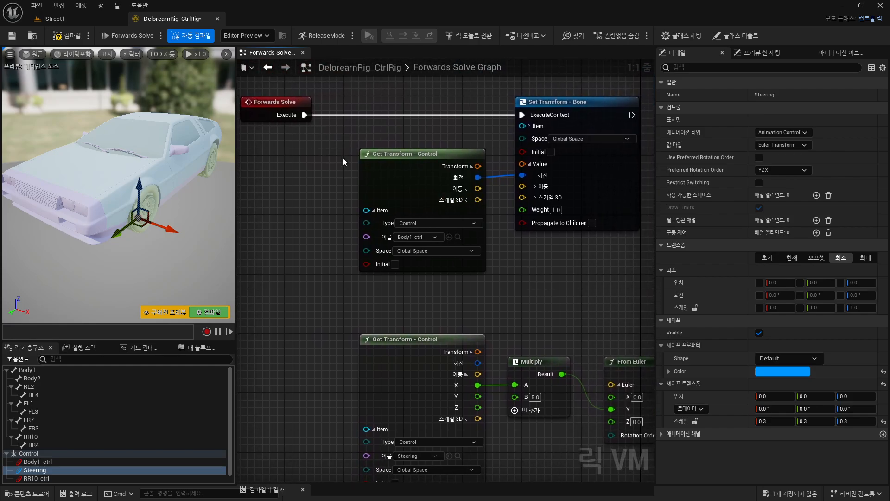
{"action": "left_click_drag", "start_coordinate": [496, 93], "coordinate": [469, 137]}
{"action": "left_click_drag", "start_coordinate": [469, 97], "coordinate": [500, 134]}
{"action": "key", "text": "Escape"}
{"action": "left_click_drag", "start_coordinate": [278, 99], "coordinate": [280, 190]}
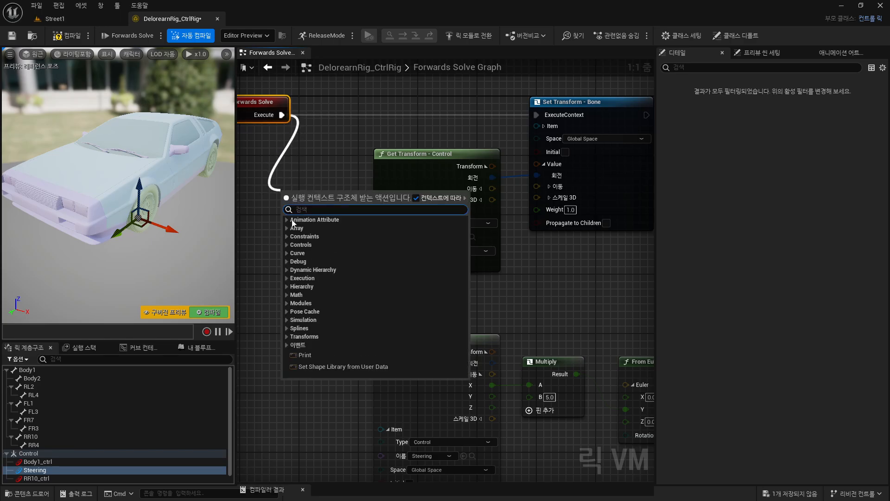
{"action": "type", "text": "seq"}
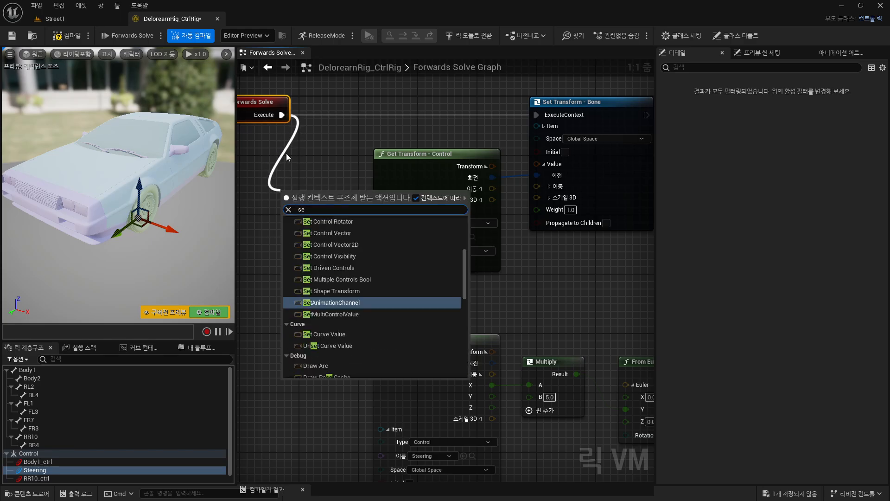
{"action": "type", "text": "ue"}
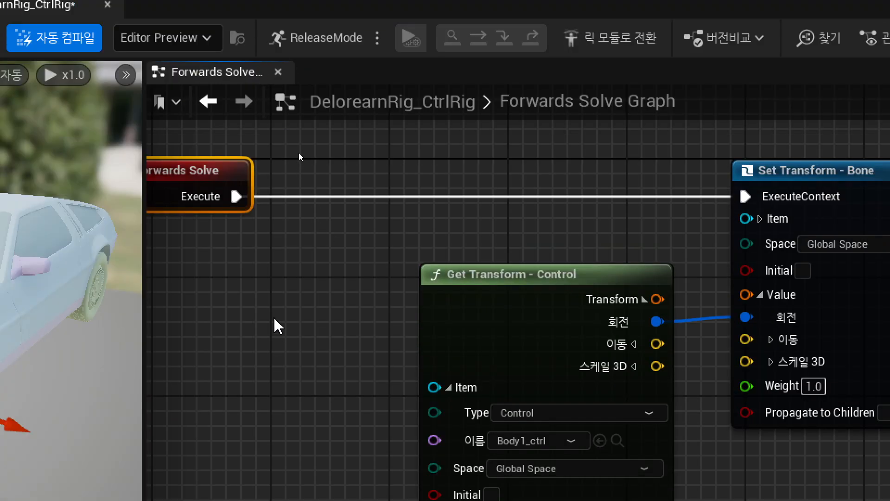
- Insert a Sequence node after Forwards Solve's Execute output and wire its A output to the Set Transform - Bone node
{"action": "left_click_drag", "start_coordinate": [237, 196], "coordinate": [268, 320]}
{"action": "type", "text": "seque"}
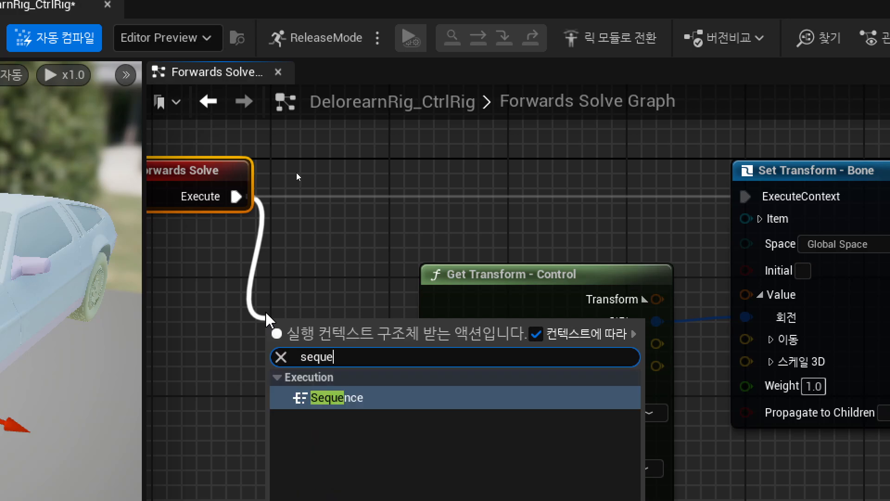
{"action": "key", "text": "Return"}
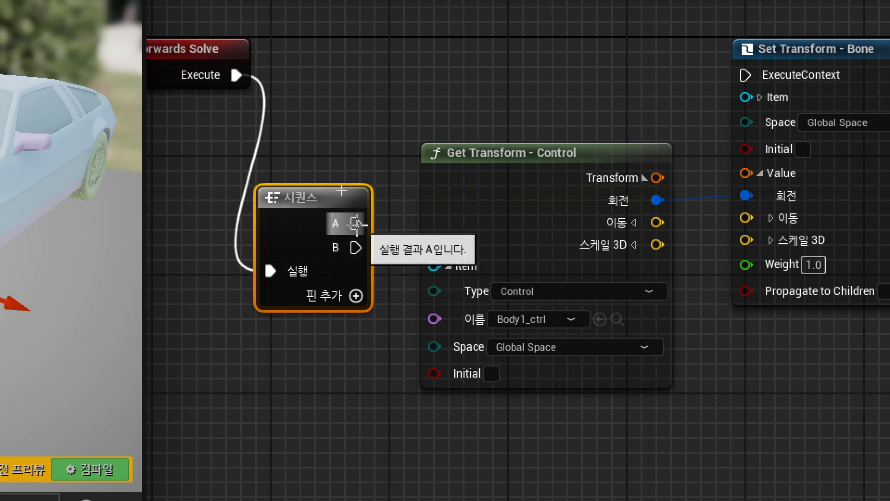
{"action": "left_click_drag", "start_coordinate": [355, 224], "coordinate": [747, 82]}
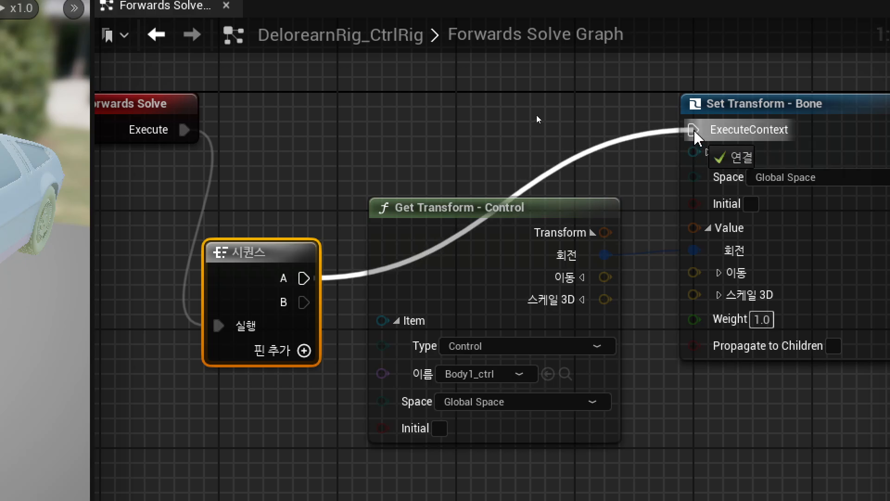
{"action": "left_click_drag", "start_coordinate": [695, 134], "coordinate": [694, 131]}
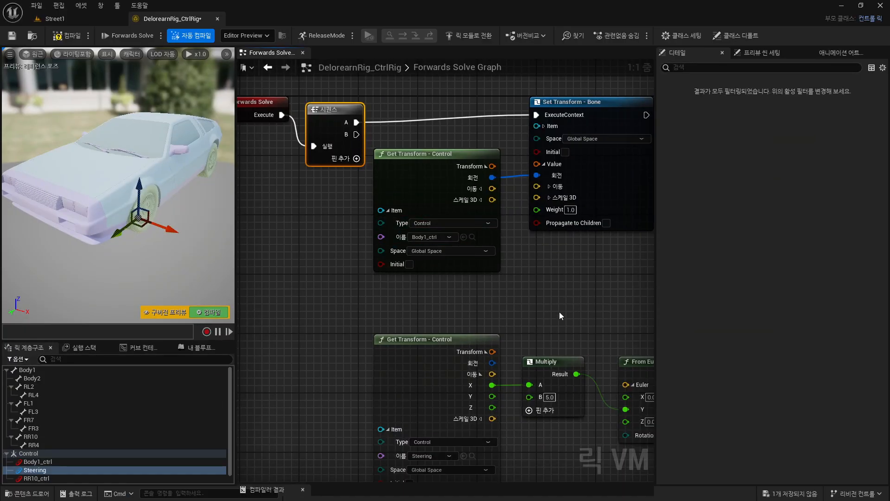
- Wire the Sequence's B output to the FL1 Offset Transform, and chain that node's execution into the FR7 Offset Transform
{"action": "right_click_drag", "start_coordinate": [559, 311], "coordinate": [449, 285]}
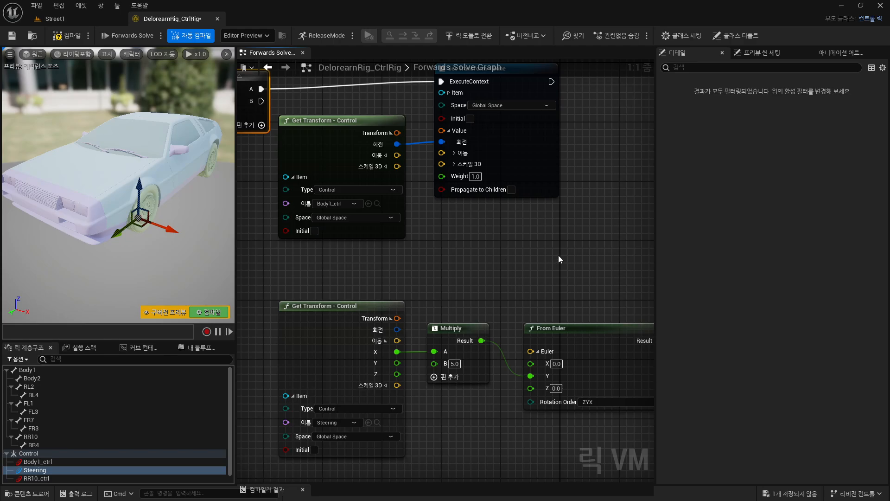
{"action": "scroll", "coordinate": [473, 271], "scroll_direction": "down", "scroll_amount": 2}
{"action": "right_click_drag", "start_coordinate": [493, 276], "coordinate": [456, 271]}
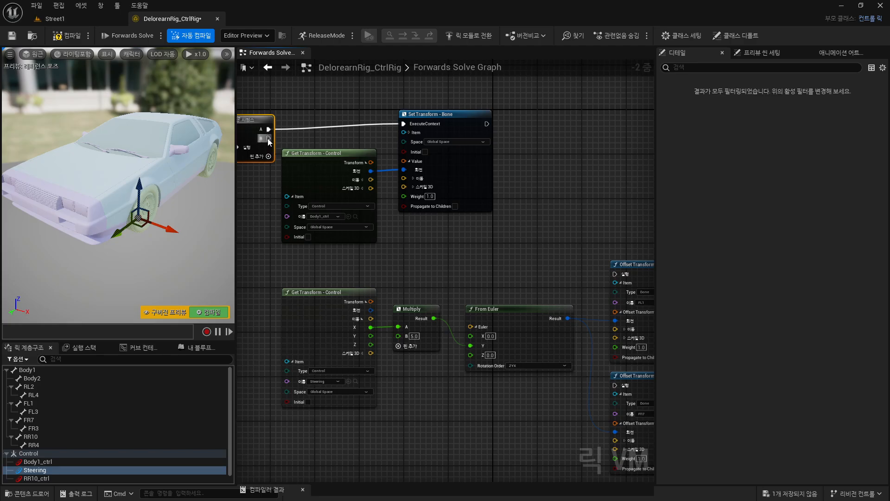
{"action": "left_click_drag", "start_coordinate": [268, 138], "coordinate": [613, 275]}
{"action": "right_click_drag", "start_coordinate": [510, 282], "coordinate": [302, 182]}
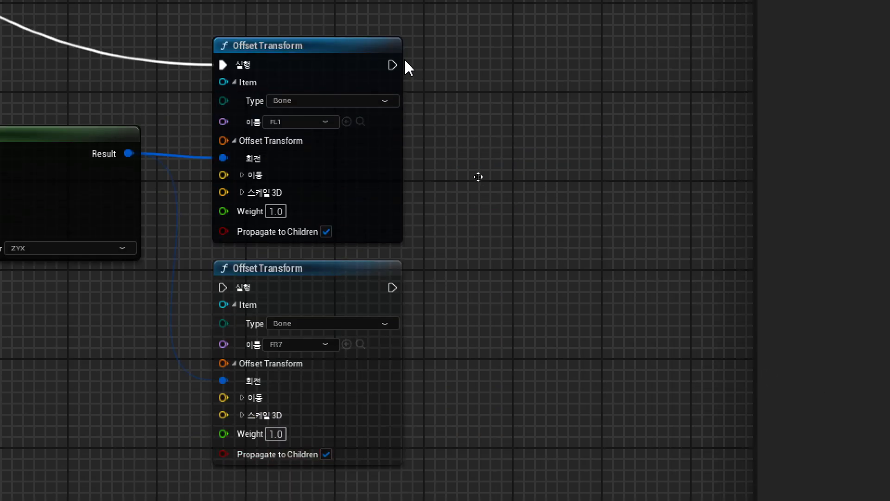
{"action": "left_click_drag", "start_coordinate": [391, 70], "coordinate": [223, 291]}
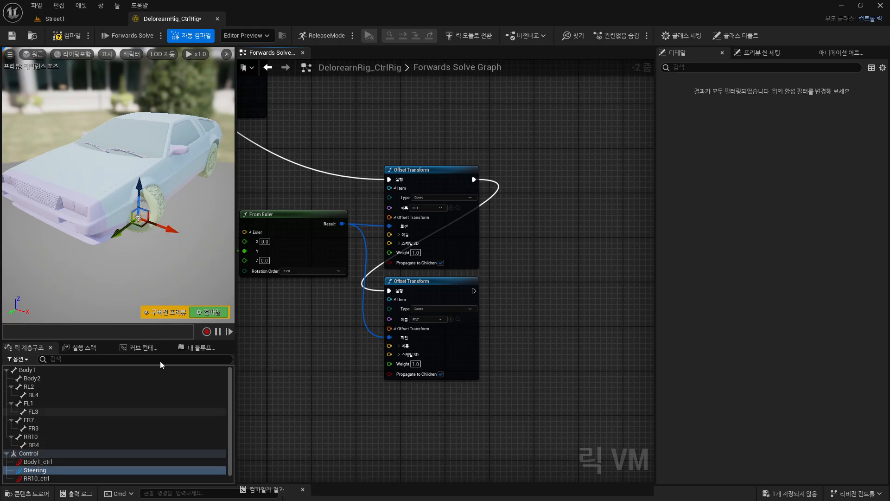
- Move the Steering control sideways in the preview to test how the front wheels turn
{"action": "left_click_drag", "start_coordinate": [174, 232], "coordinate": [113, 255]}
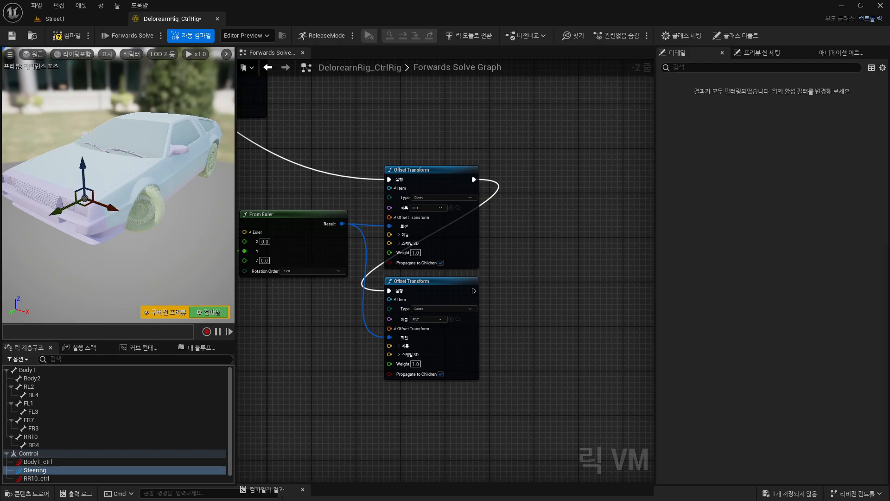
{"action": "right_click_drag", "start_coordinate": [326, 351], "coordinate": [509, 351]}
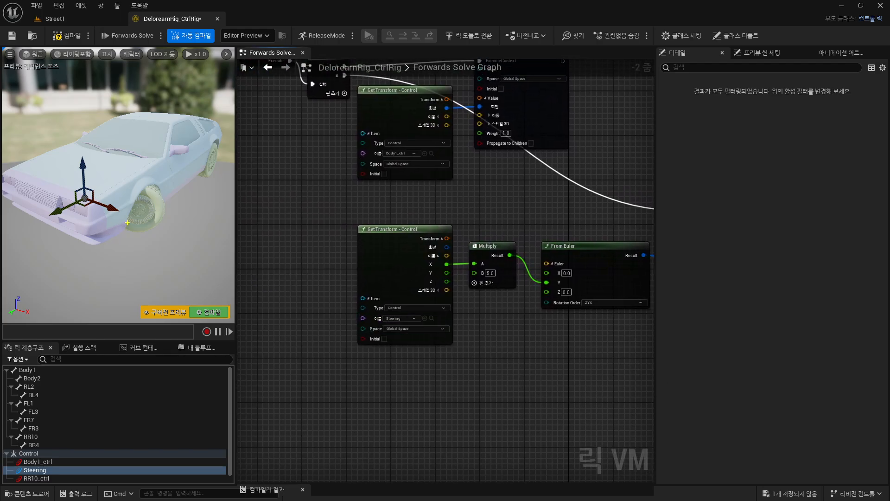
{"action": "left_click_drag", "start_coordinate": [208, 238], "coordinate": [186, 276]}
{"action": "left_click_drag", "start_coordinate": [188, 242], "coordinate": [218, 265]}
{"action": "left_click_drag", "start_coordinate": [166, 191], "coordinate": [175, 213]}
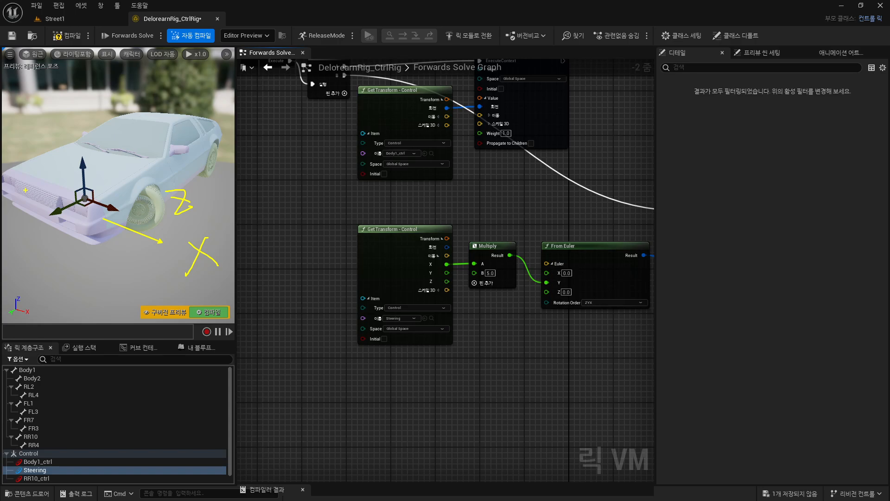
{"action": "key", "text": "Escape"}
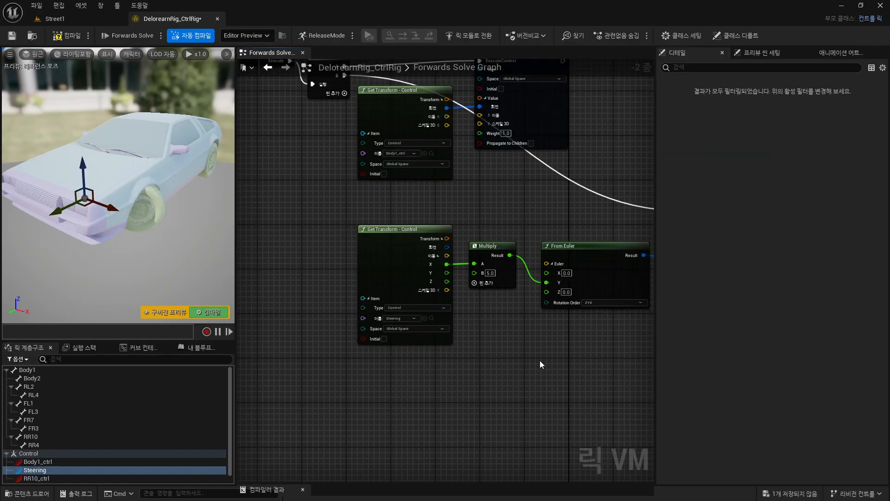
{"action": "right_click_drag", "start_coordinate": [540, 365], "coordinate": [380, 360]}
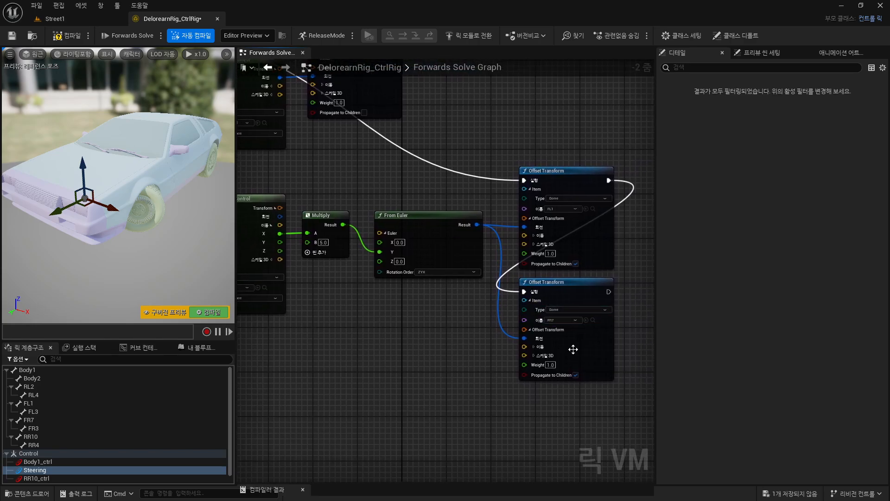
{"action": "right_click_drag", "start_coordinate": [393, 190], "coordinate": [511, 296]}
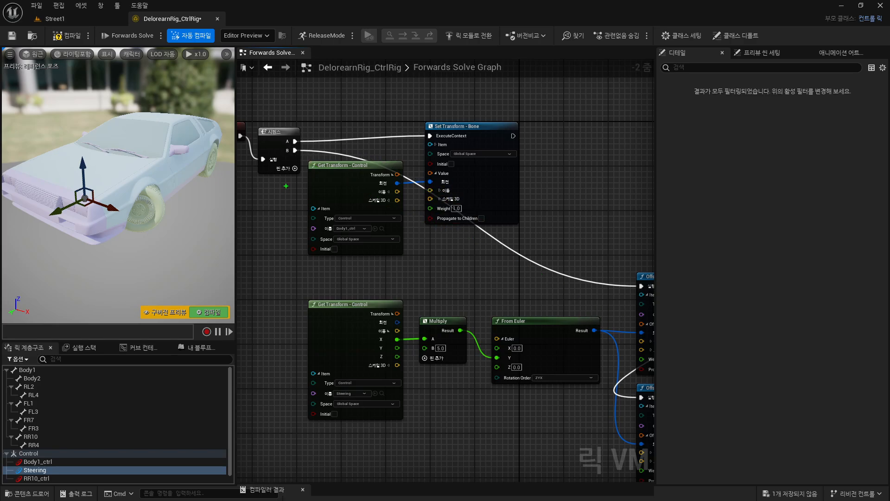
{"action": "left_click_drag", "start_coordinate": [290, 180], "coordinate": [294, 300]}
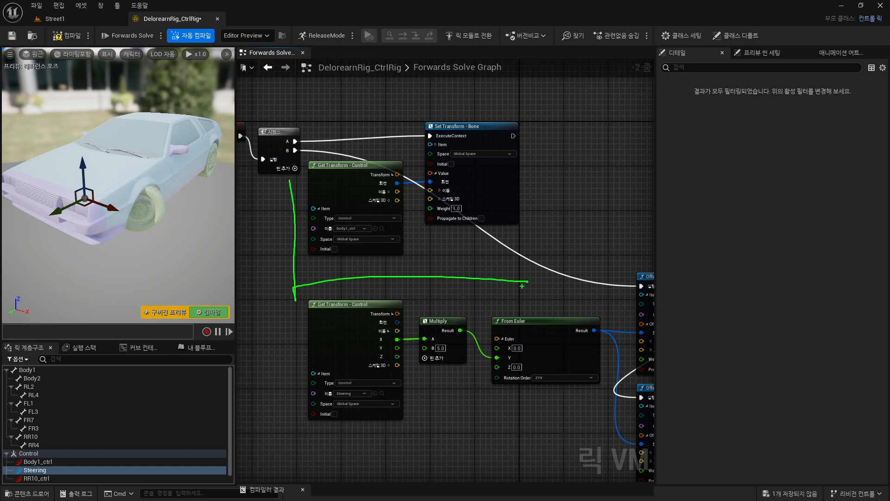
{"action": "key", "text": "Escape"}
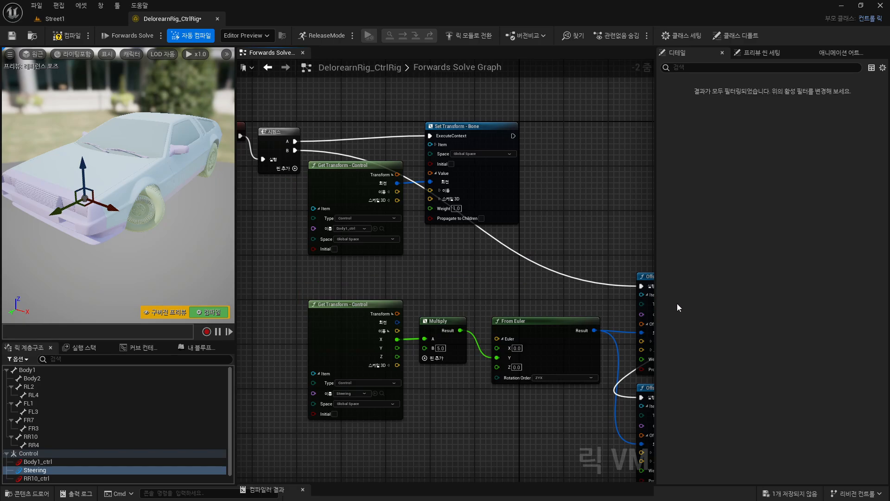
- Route the Sequence's B wire through a reroute point above the steering nodes, shifting the Body1_ctrl Get Transform and Set Transform - Bone nodes clear of it
{"action": "double_click", "coordinate": [512, 251]}
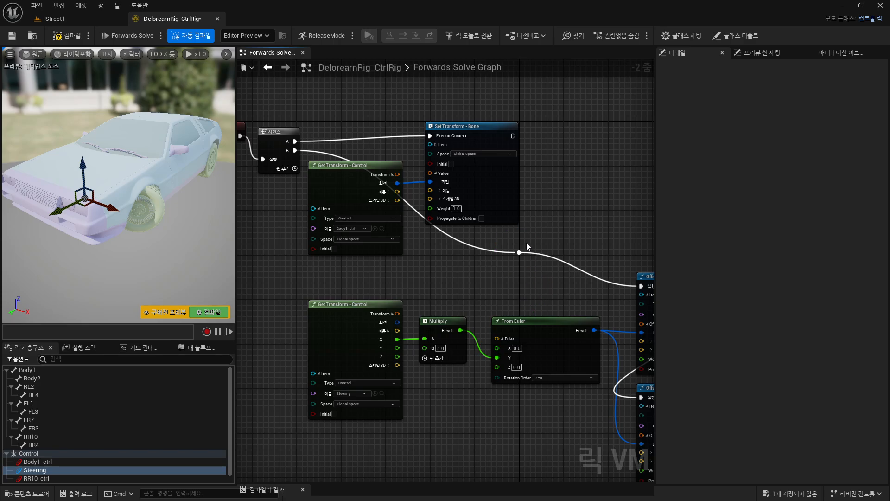
{"action": "left_click", "coordinate": [392, 165]}
{"action": "left_click", "coordinate": [471, 128], "text": "ctrl"}
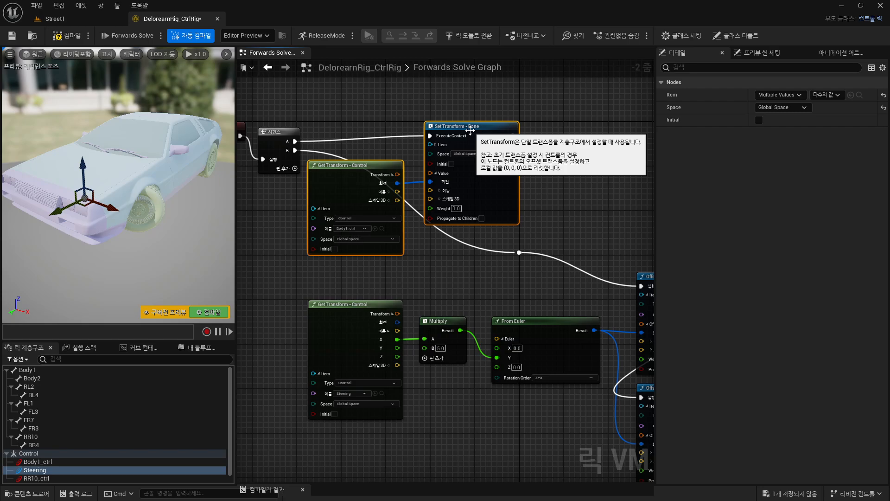
{"action": "left_click_drag", "start_coordinate": [451, 126], "coordinate": [601, 132]}
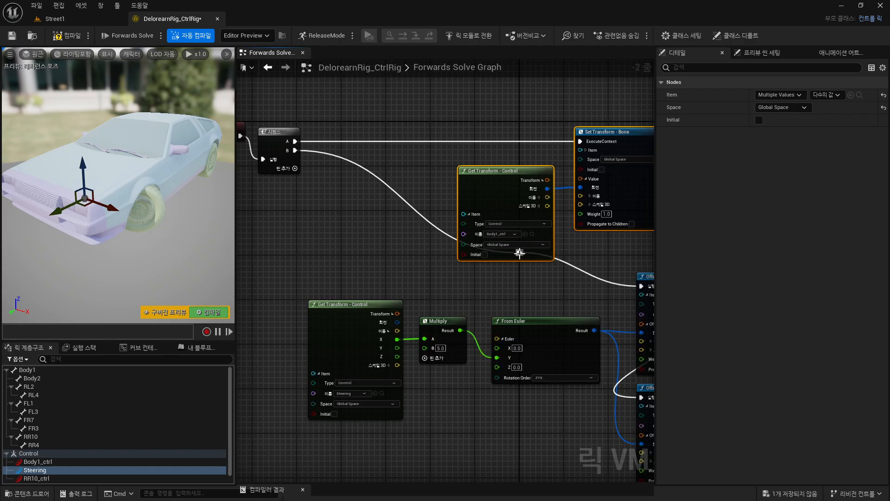
{"action": "double_click", "coordinate": [521, 258]}
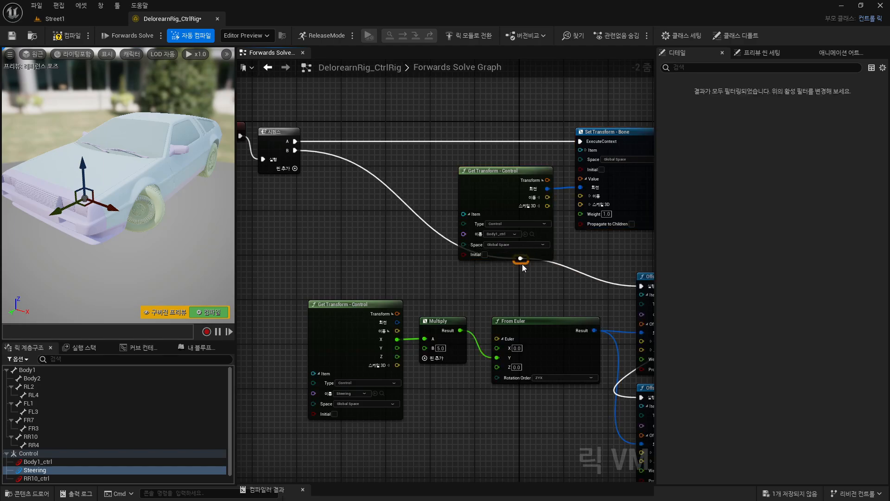
{"action": "left_click_drag", "start_coordinate": [522, 263], "coordinate": [352, 287]}
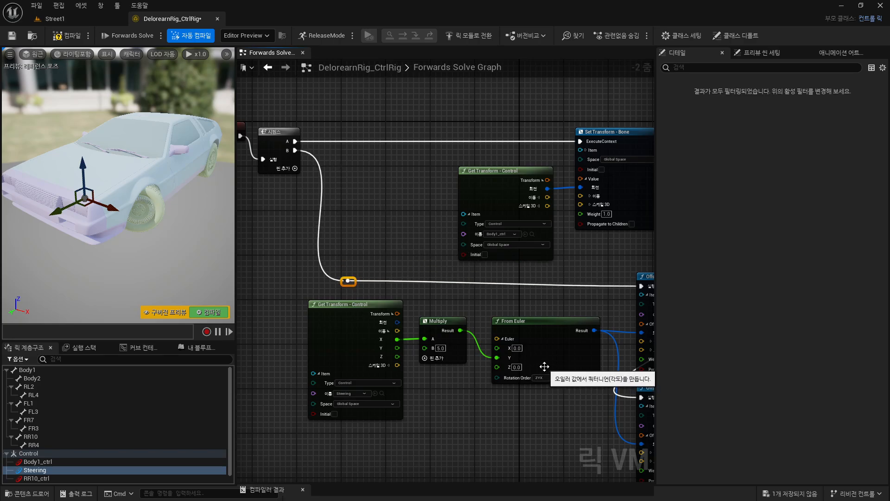
- Align the steering node group under the Body1_ctrl nodes and bring both groups closer to the Sequence node
{"action": "right_click_drag", "start_coordinate": [522, 405], "coordinate": [578, 404]}
{"action": "left_click_drag", "start_coordinate": [592, 421], "coordinate": [411, 196]}
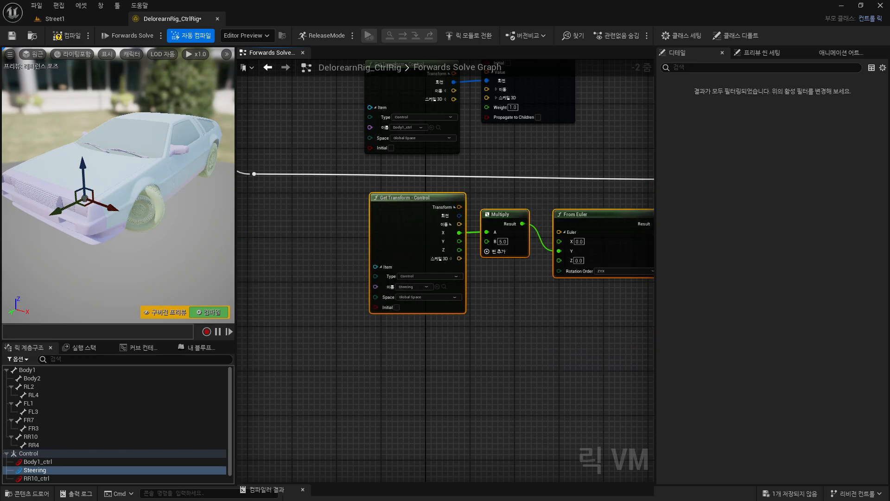
{"action": "right_click_drag", "start_coordinate": [572, 351], "coordinate": [634, 399]}
{"action": "right_click_drag", "start_coordinate": [341, 330], "coordinate": [278, 276]}
{"action": "right_click_drag", "start_coordinate": [594, 357], "coordinate": [429, 354]}
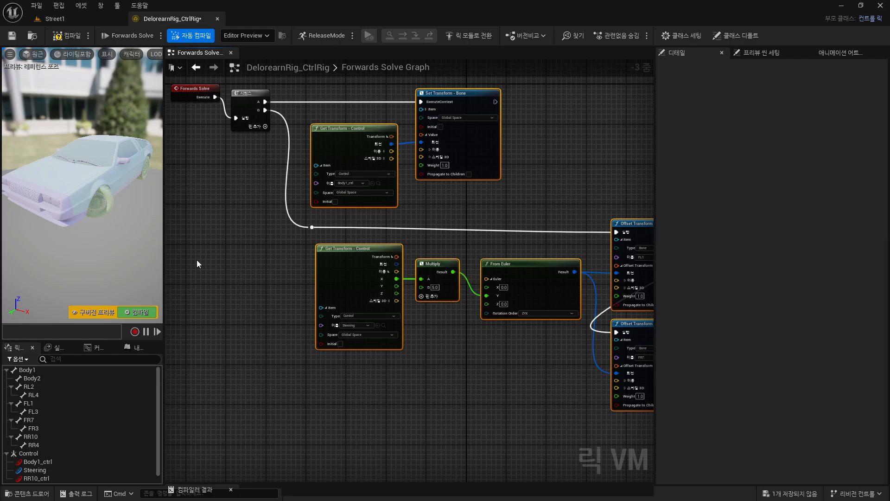
- Select the Steering control and move it in the preview to check the front-wheel steering
{"action": "left_click", "coordinate": [43, 469]}
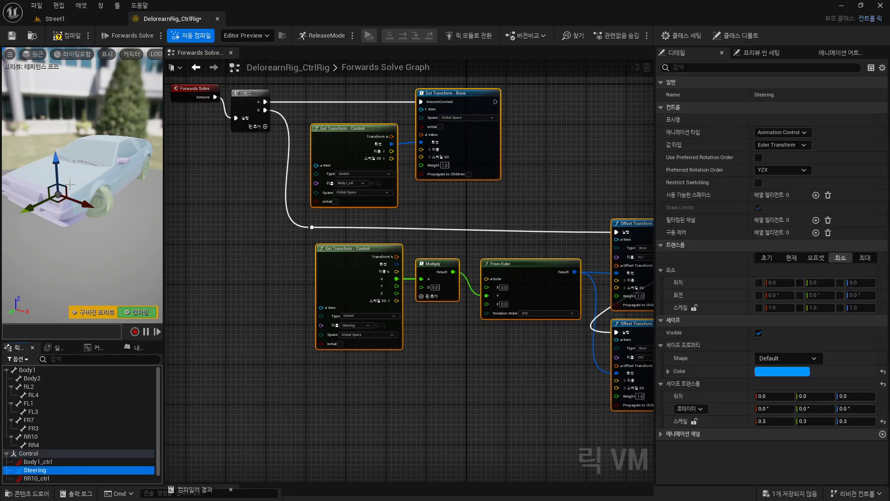
{"action": "left_click_drag", "start_coordinate": [86, 207], "coordinate": [106, 224]}
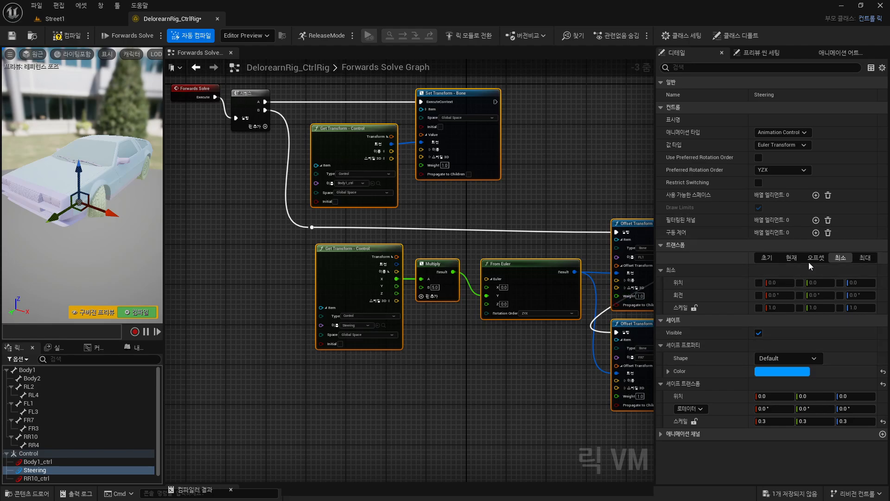
- Reset the Steering control's current position to 0 on X, Y and Z
{"action": "left_click", "coordinate": [791, 258]}
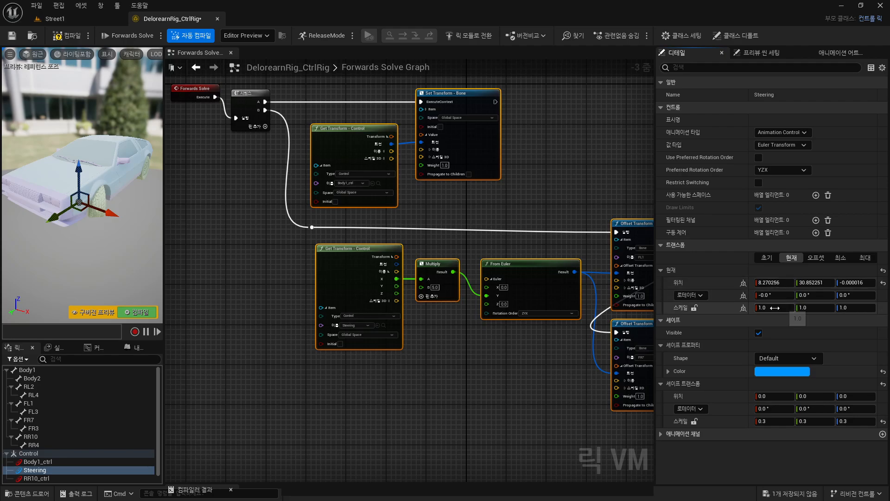
{"action": "left_click", "coordinate": [775, 282]}
{"action": "type", "text": "0"}
{"action": "left_click", "coordinate": [814, 283]}
{"action": "type", "text": "0"}
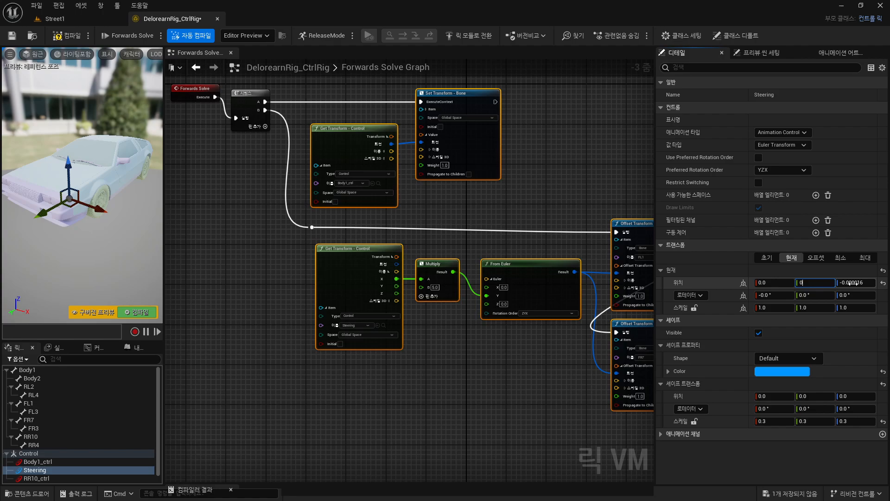
{"action": "left_click", "coordinate": [854, 282]}
{"action": "type", "text": "0"}
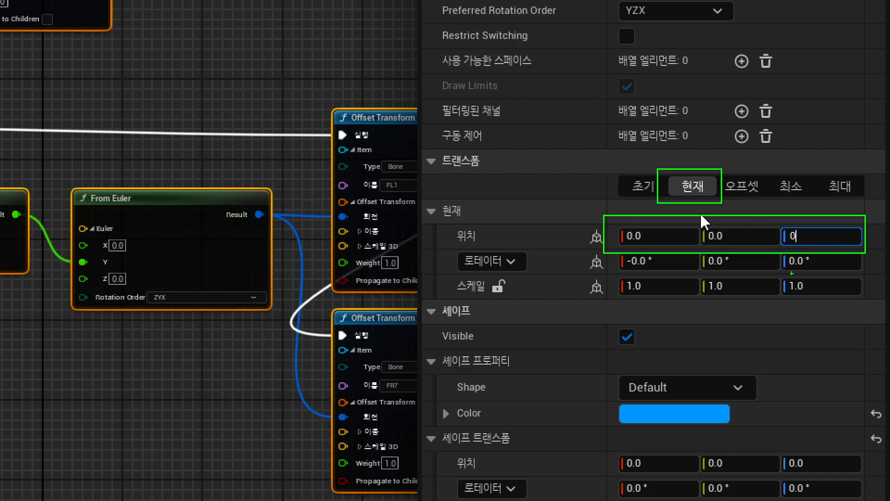
- Confirm 0 for the Steering control's current Z position and move the control along X to about -7.14 to inspect the turned front wheel
{"action": "key", "text": "Return"}
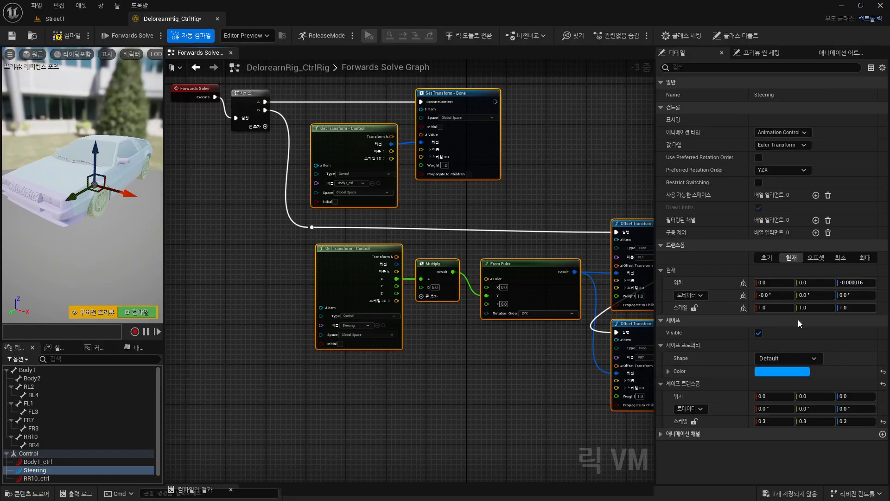
{"action": "left_click", "coordinate": [854, 283]}
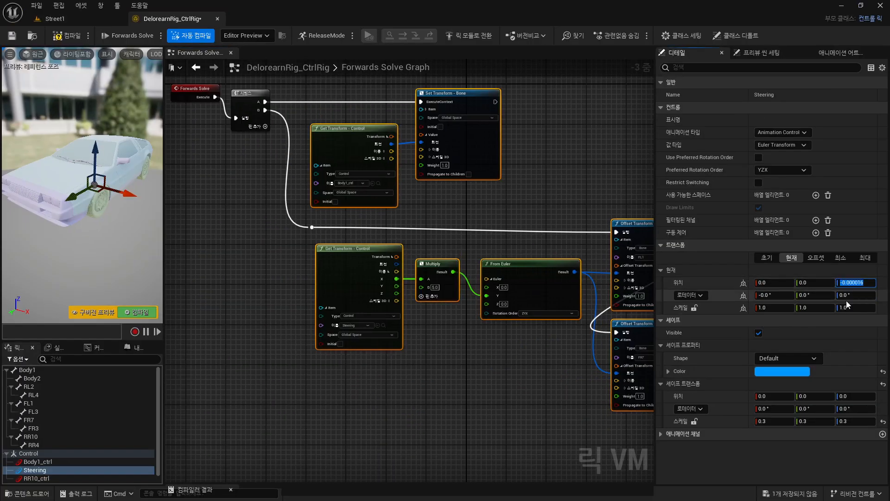
{"action": "left_click_drag", "start_coordinate": [127, 192], "coordinate": [120, 190]}
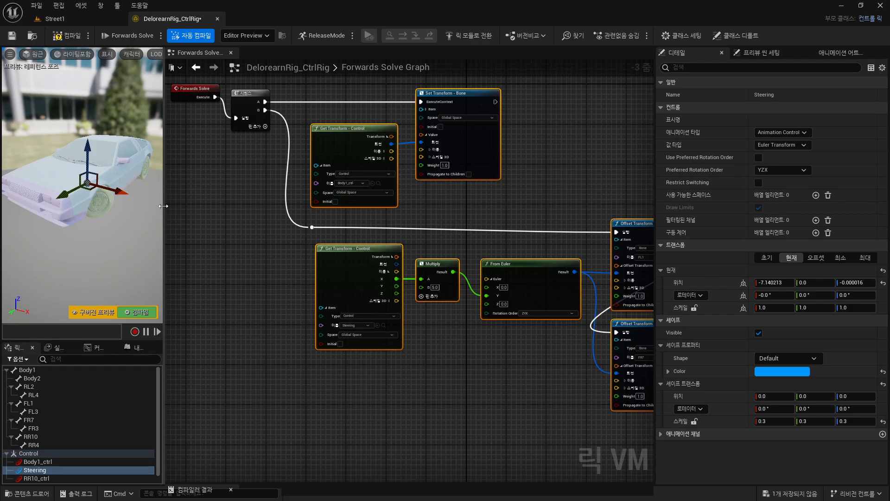
{"action": "left_click_drag", "start_coordinate": [164, 206], "coordinate": [218, 206]}
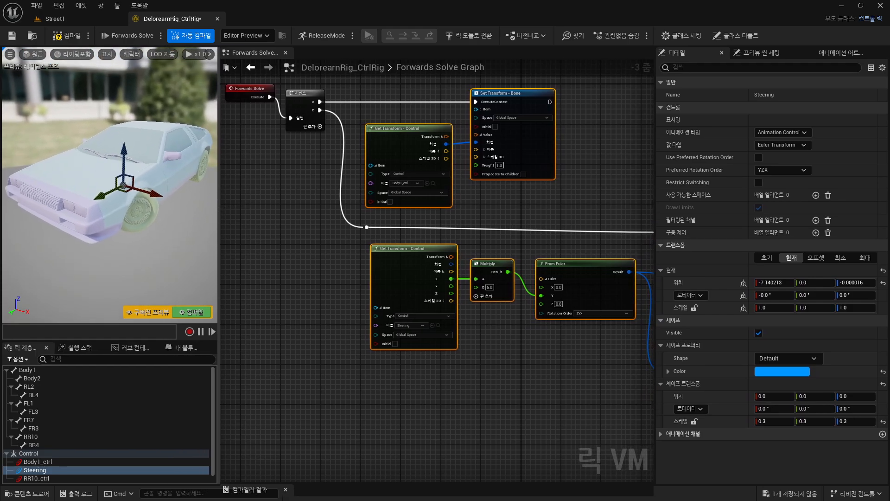
{"action": "key", "text": "w"}
{"action": "right_click_drag", "start_coordinate": [109, 185], "coordinate": [108, 195]}
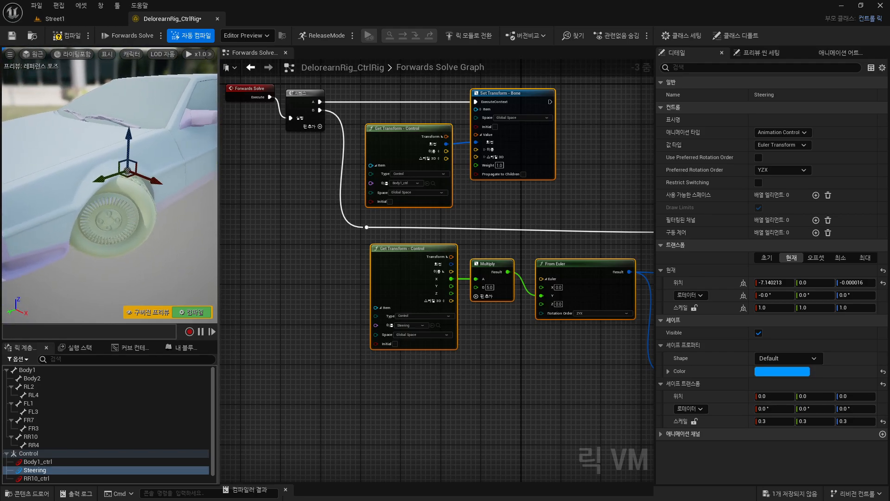
{"action": "key", "text": "a"}
{"action": "right_click_drag", "start_coordinate": [152, 228], "coordinate": [164, 227]}
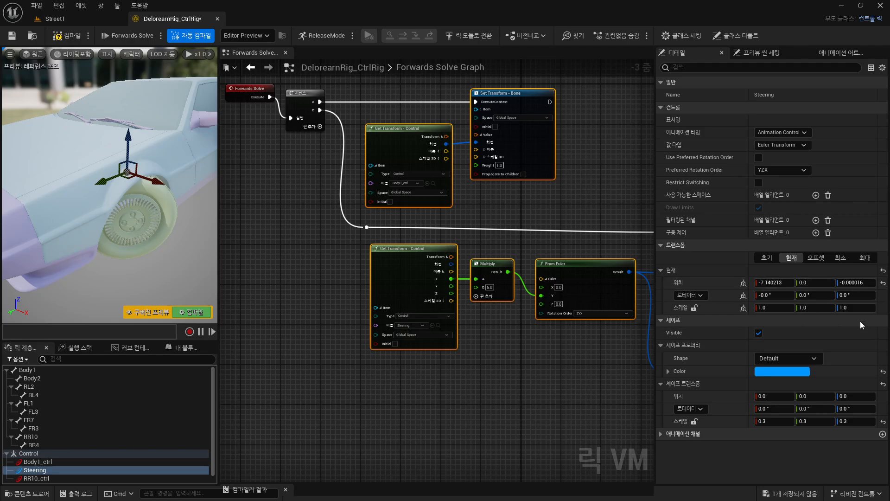
- Enable the Steering control's minimum X position limit and set it to -7.140213, copied from the current X position
{"action": "left_click", "coordinate": [855, 282]}
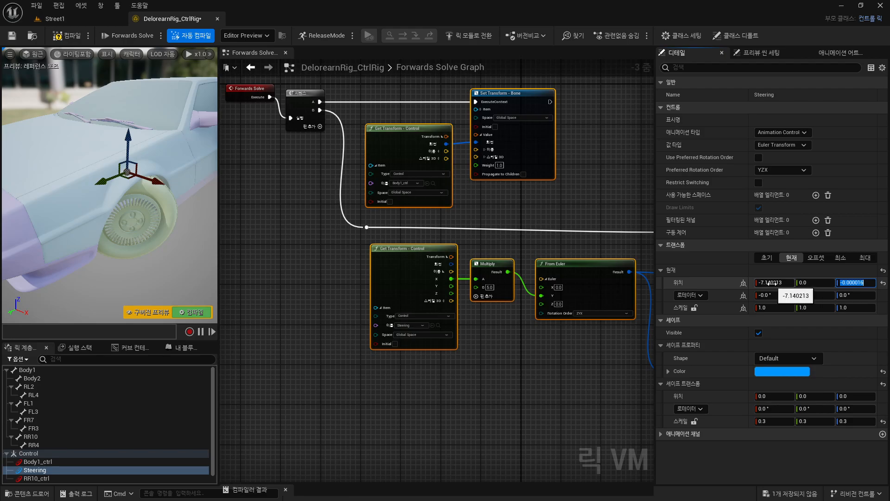
{"action": "left_click", "coordinate": [773, 283]}
{"action": "key", "text": "ctrl+c"}
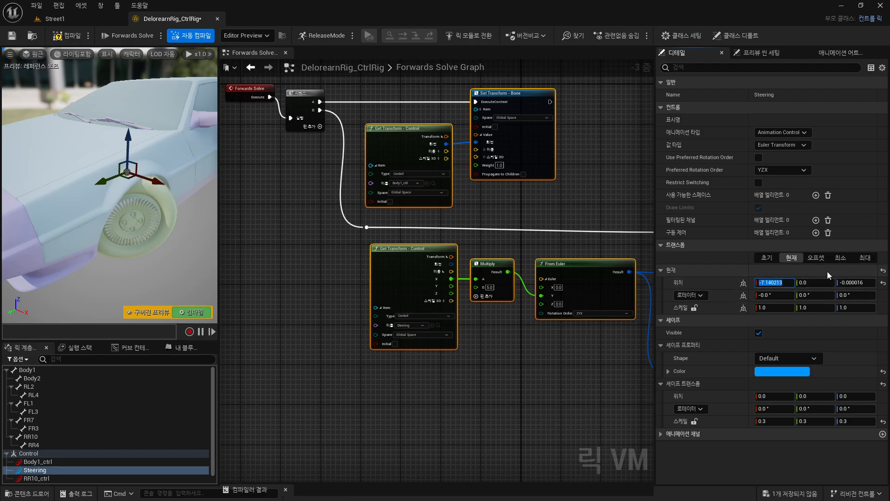
{"action": "left_click", "coordinate": [840, 258]}
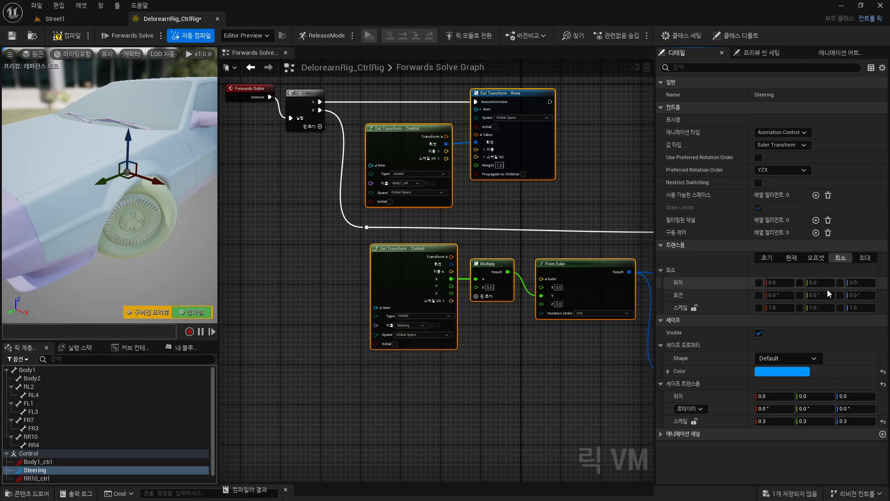
{"action": "left_click", "coordinate": [759, 282]}
{"action": "left_click", "coordinate": [778, 284]}
{"action": "key", "text": "ctrl+v"}
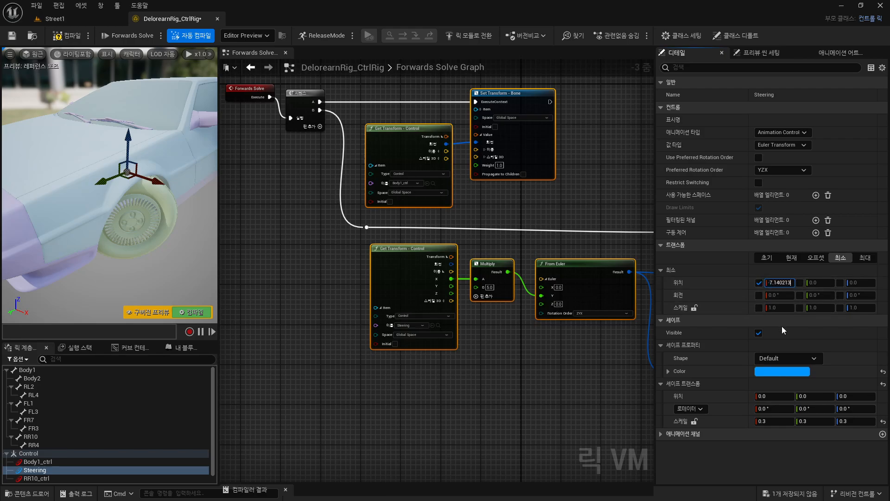
{"action": "key", "text": "Return"}
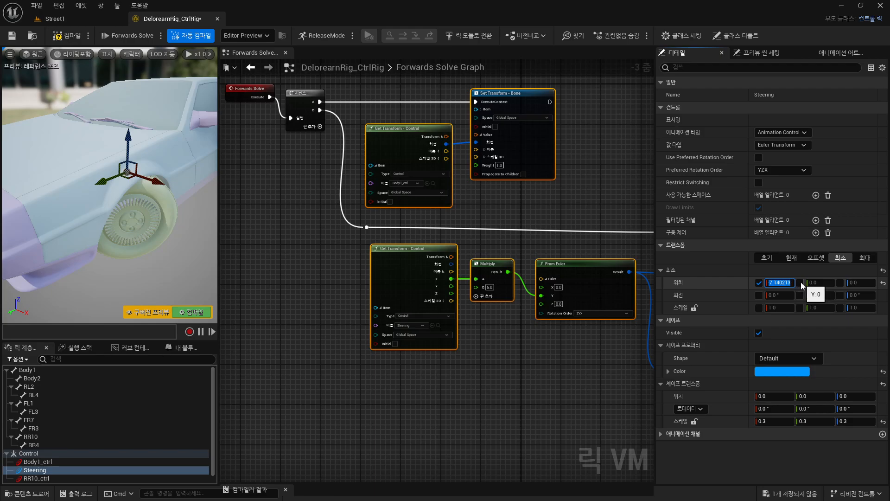
- Enable the remaining minimum limits of the Steering control: Y and Z position plus all rotation and scale axes
{"action": "left_click", "coordinate": [759, 296]}
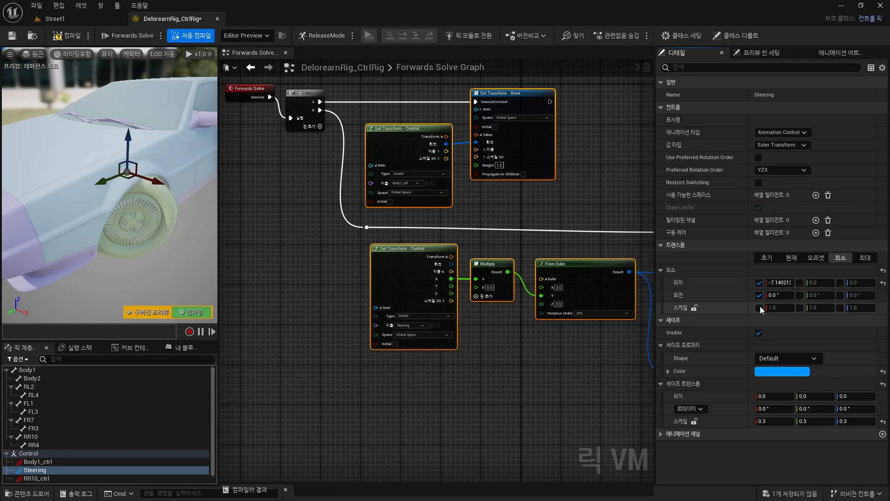
{"action": "left_click", "coordinate": [800, 308]}
{"action": "left_click", "coordinate": [799, 295]}
{"action": "left_click", "coordinate": [799, 282]}
{"action": "left_click", "coordinate": [840, 282]}
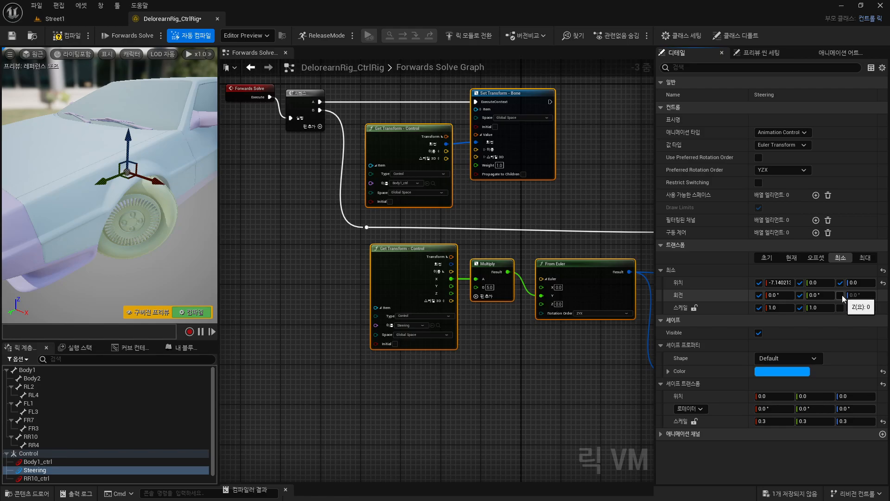
{"action": "left_click", "coordinate": [840, 294]}
{"action": "left_click", "coordinate": [840, 307]}
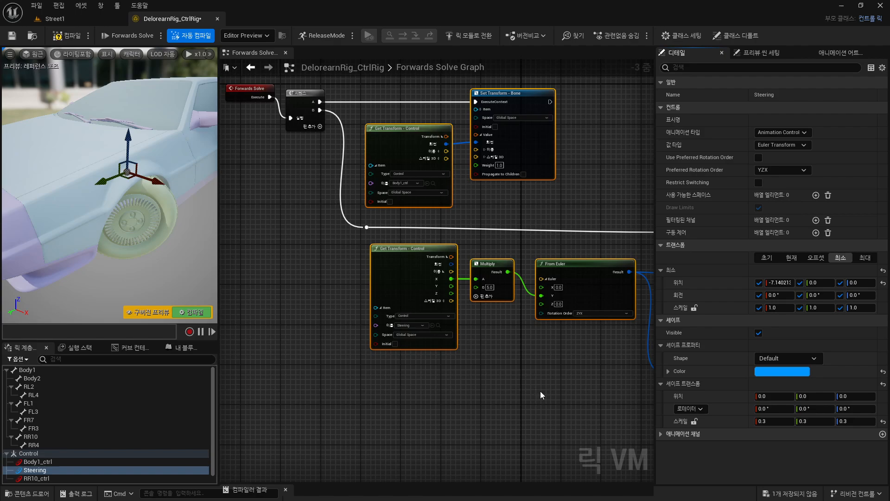
- Enable the Steering control's maximum X position limit and set it to 7.140213
{"action": "right_click_drag", "start_coordinate": [541, 391], "coordinate": [406, 376]}
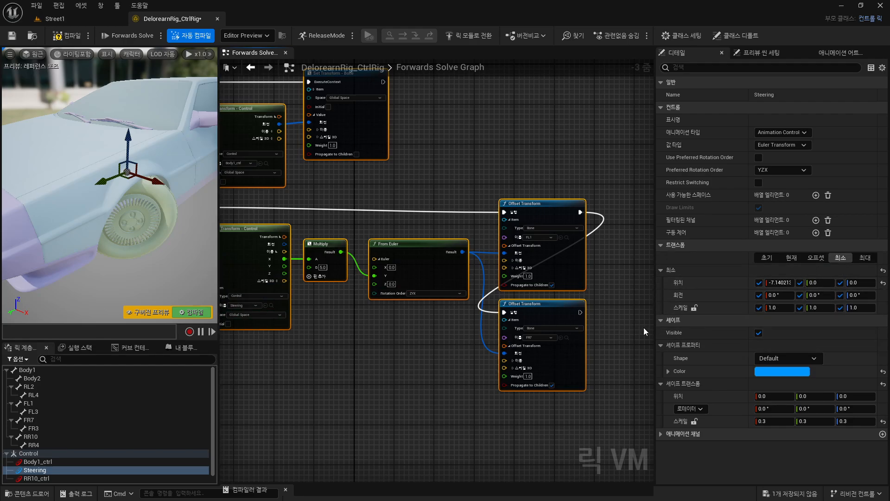
{"action": "left_click", "coordinate": [865, 257]}
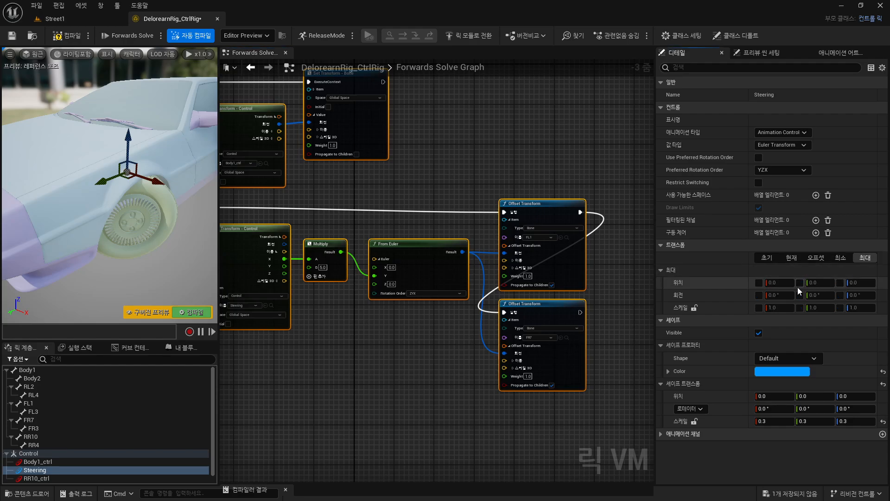
{"action": "left_click_drag", "start_coordinate": [782, 283], "coordinate": [782, 307]}
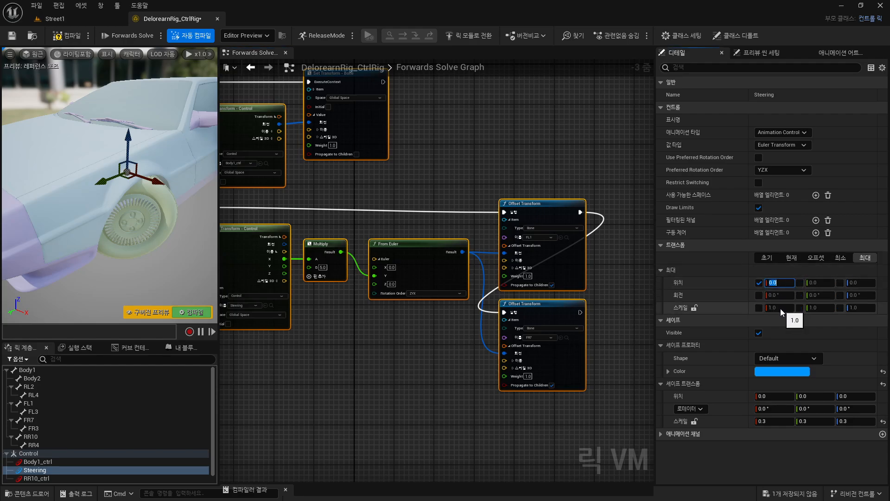
{"action": "key", "text": "Home"}
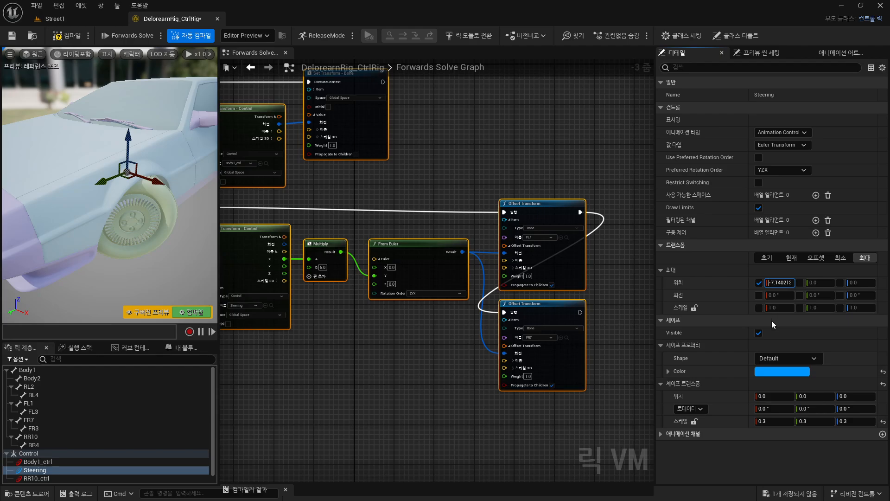
{"action": "key", "text": "Delete"}
{"action": "key", "text": "Return"}
- Enable the remaining maximum limits of the Steering control: Y and Z position plus all rotation and scale axes
{"action": "left_click", "coordinate": [799, 283]}
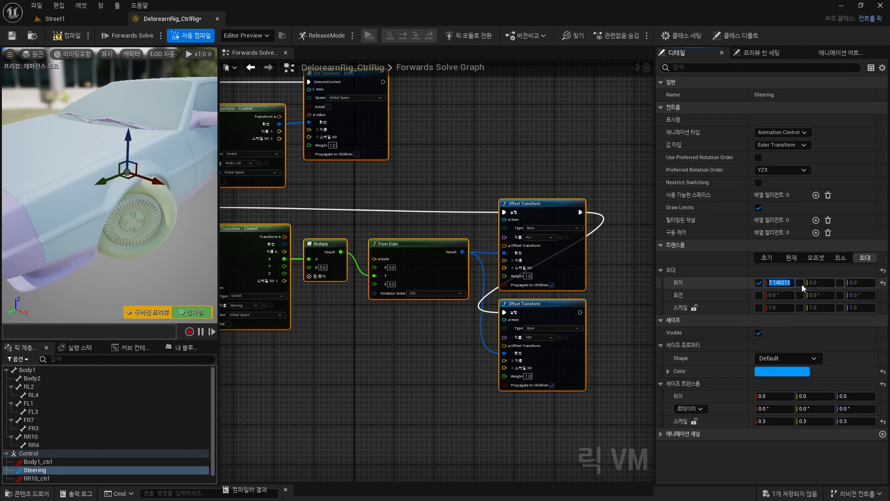
{"action": "left_click", "coordinate": [800, 295]}
{"action": "left_click", "coordinate": [800, 308]}
{"action": "left_click", "coordinate": [759, 296]}
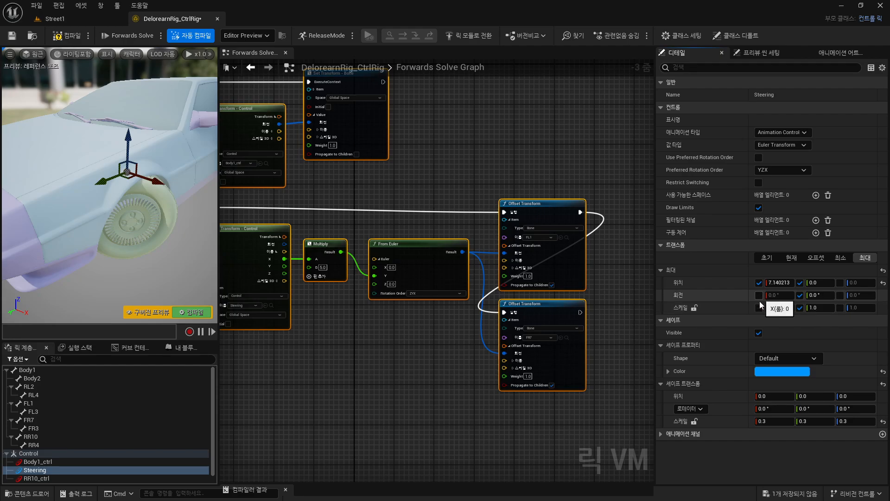
{"action": "left_click", "coordinate": [759, 307]}
{"action": "left_click", "coordinate": [840, 283]}
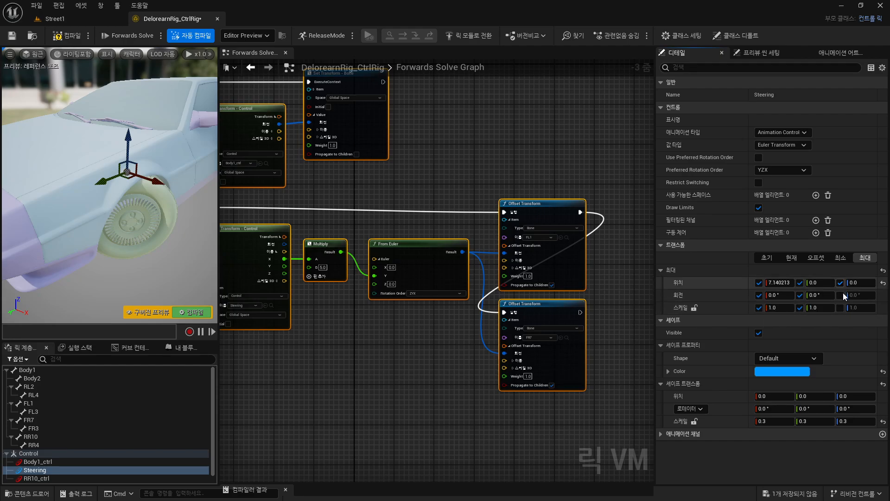
{"action": "left_click", "coordinate": [840, 295]}
{"action": "left_click", "coordinate": [839, 308]}
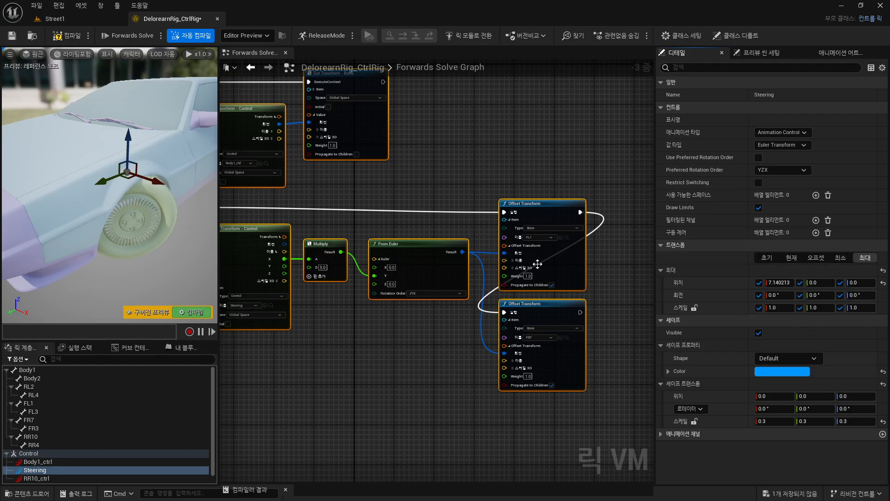
- Test the Steering limits by moving the control along X in the preview to its 7.140213 maximum, with the current transform values shown
{"action": "mouse_move", "coordinate": [176, 208]}
{"action": "right_mouse_down"}
{"action": "mouse_move", "coordinate": [185, 218]}
{"action": "mouse_move", "coordinate": [179, 205]}
{"action": "mouse_move", "coordinate": [186, 209]}
{"action": "right_mouse_up"}
{"action": "key", "text": "s"}
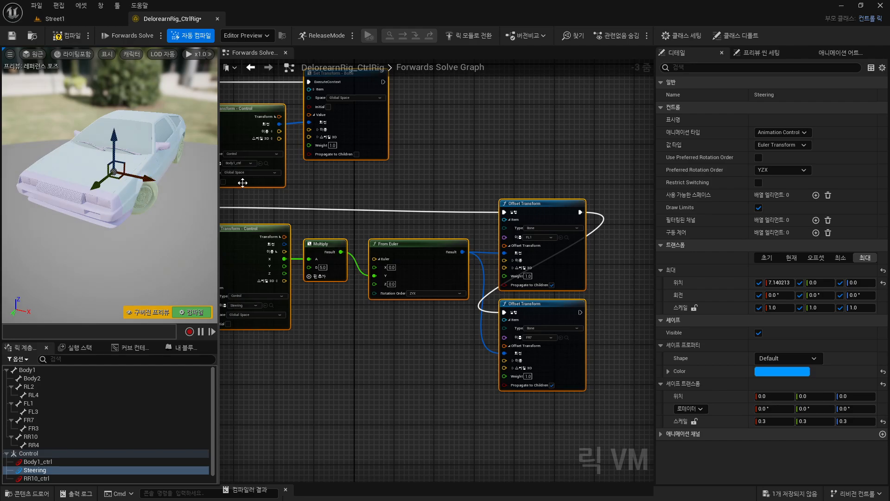
{"action": "left_click", "coordinate": [792, 257]}
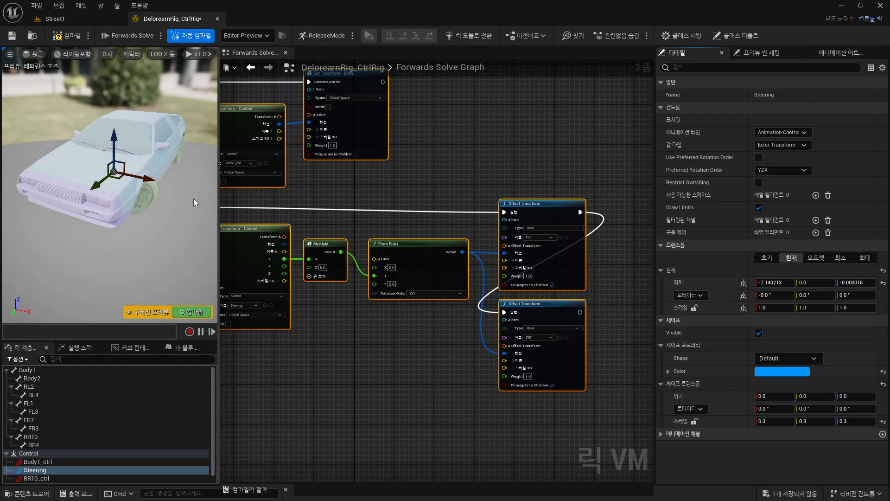
{"action": "left_click_drag", "start_coordinate": [79, 175], "coordinate": [175, 204]}
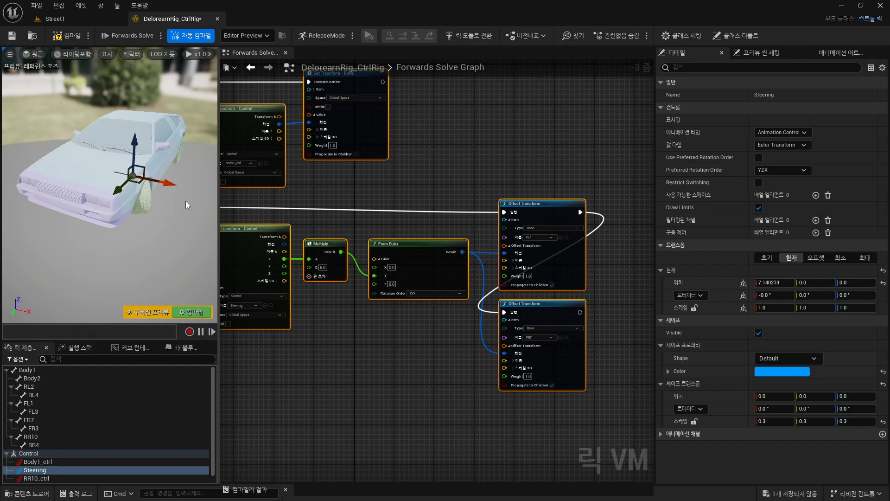
- Examine a wheel in the preview from the side and the steering node chain from Get Transform through From Euler to the Offset Transforms
{"action": "right_click_drag", "start_coordinate": [404, 376], "coordinate": [480, 373]}
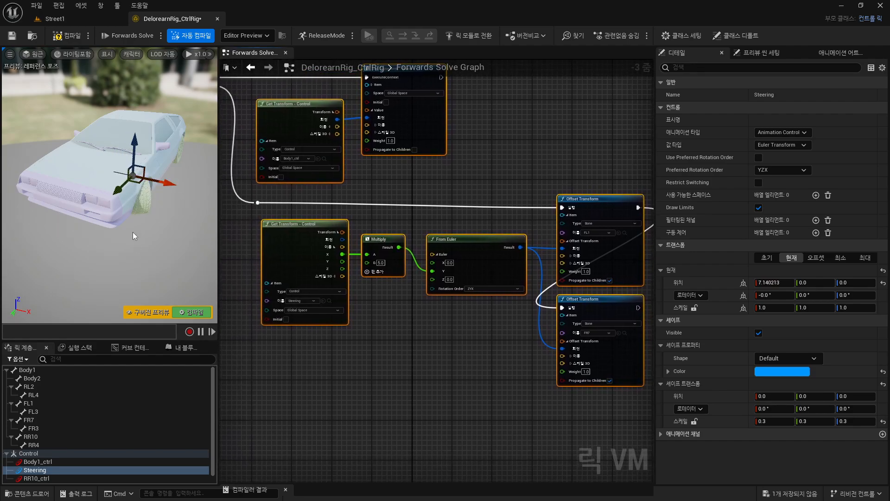
{"action": "right_click_drag", "start_coordinate": [132, 236], "coordinate": [56, 217]}
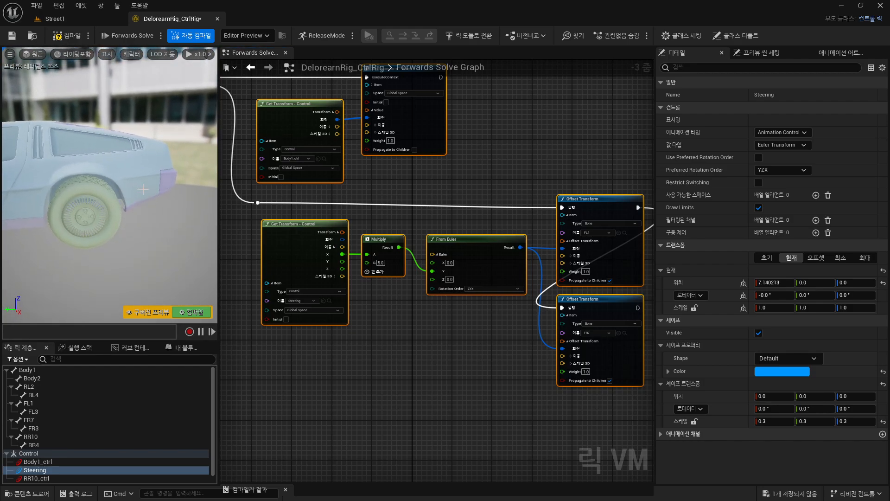
{"action": "right_click_drag", "start_coordinate": [146, 257], "coordinate": [119, 206]}
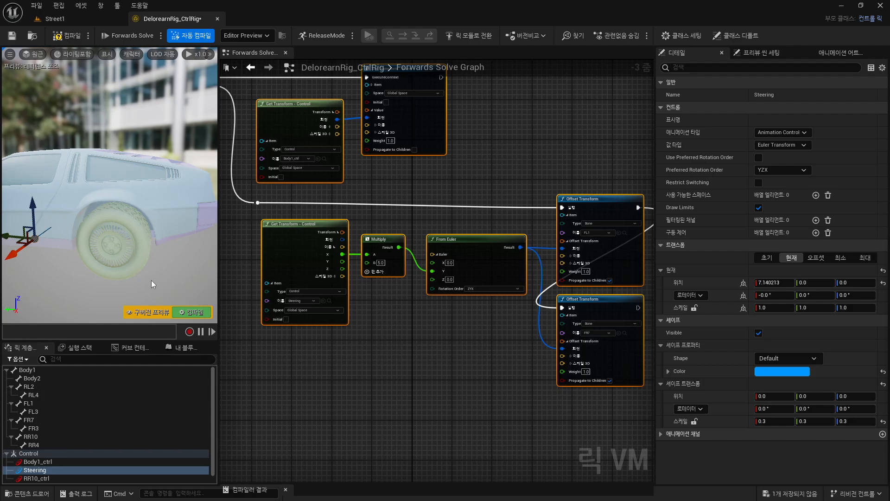
{"action": "right_click_drag", "start_coordinate": [442, 458], "coordinate": [464, 397]}
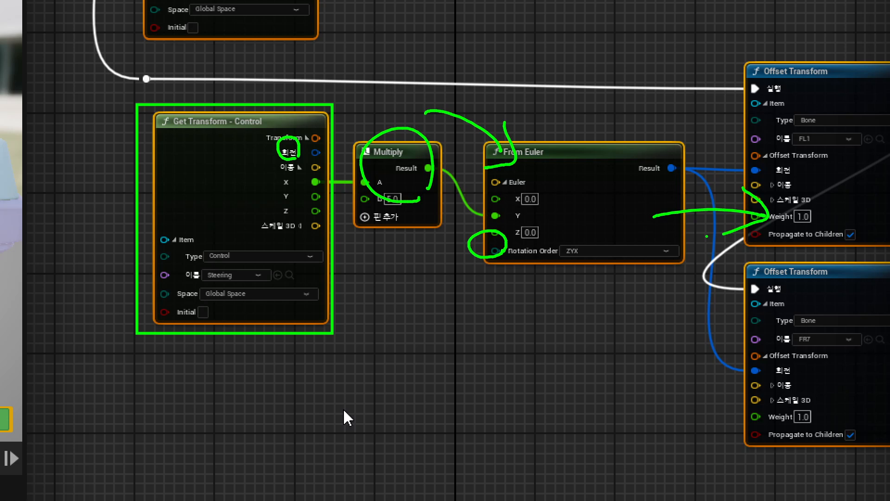
{"action": "key", "text": "Escape"}
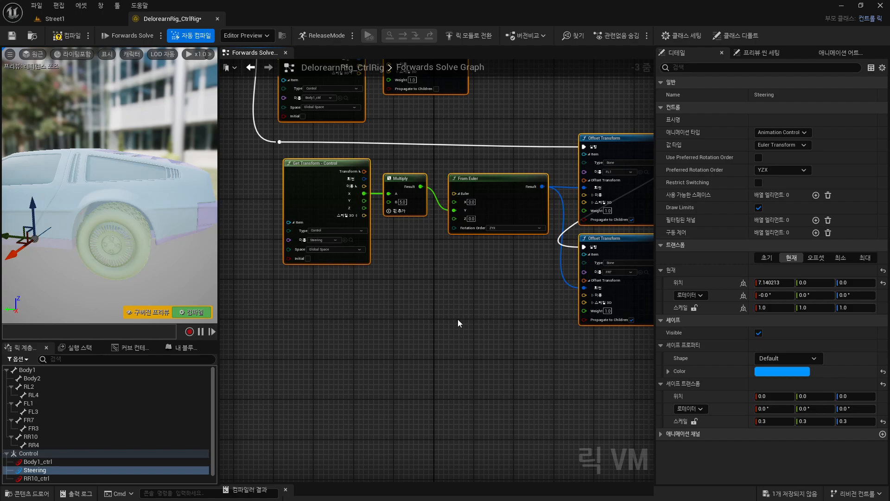
{"action": "right_click_drag", "start_coordinate": [493, 333], "coordinate": [462, 248]}
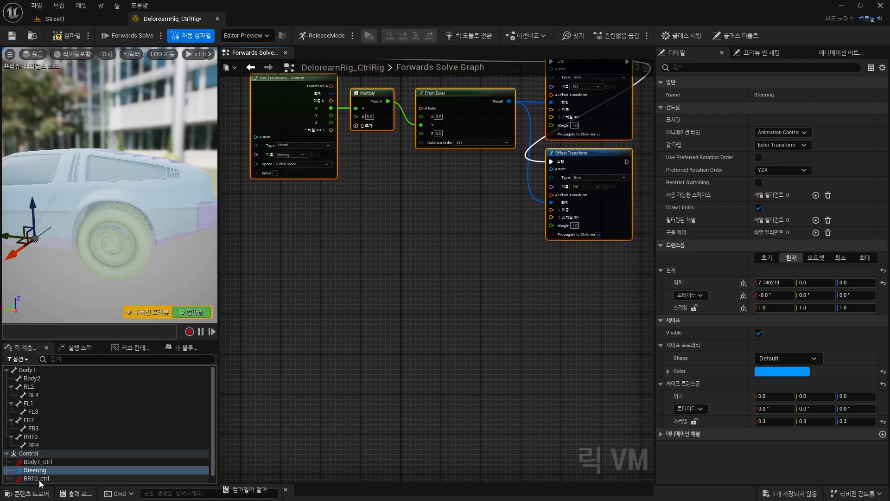
- Rename the RR10_ctrl control in the rig hierarchy as Wheel Rotation
{"action": "left_click", "coordinate": [18, 478]}
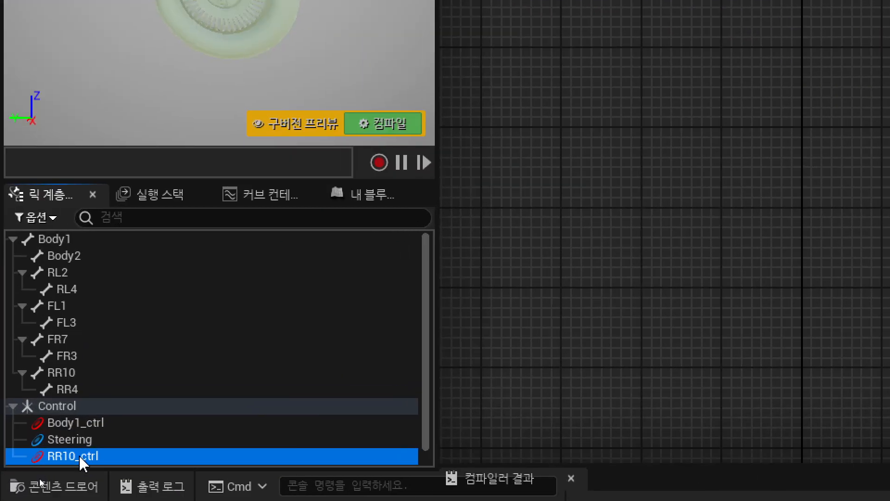
{"action": "key", "text": "F2"}
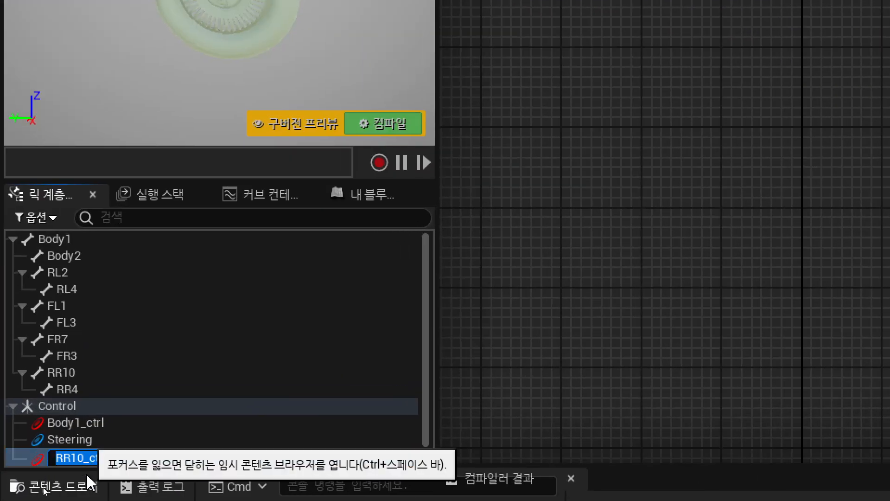
{"action": "type", "text": "Wheel R"}
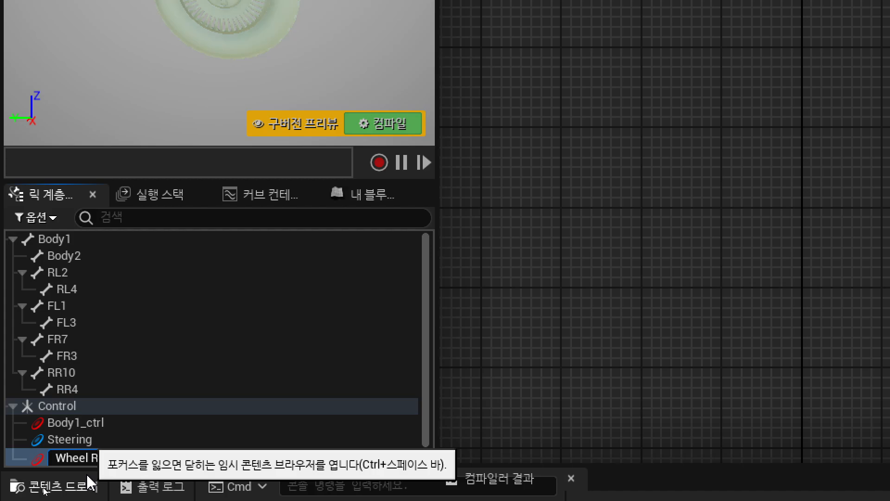
{"action": "type", "text": "otation"}
{"action": "key", "text": "Return"}
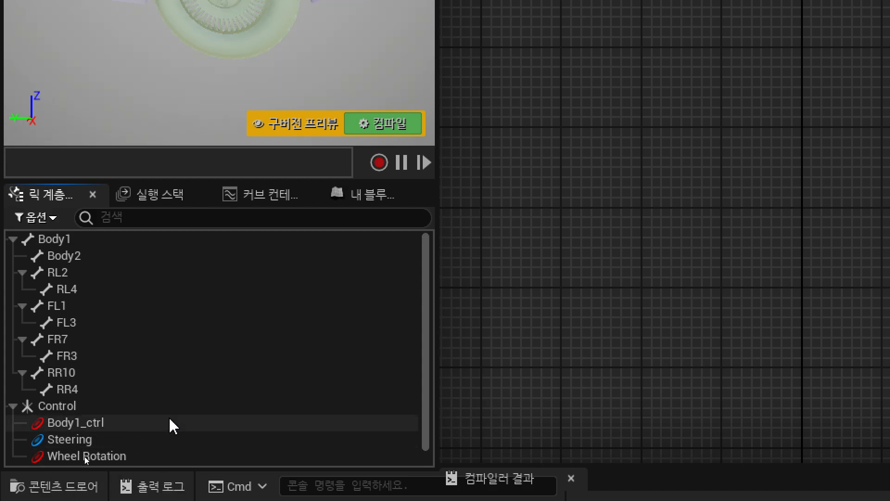
- Set the Wheel Rotation control's shape color to green, sRGB hex 00FF60FF
{"action": "left_click", "coordinate": [99, 456]}
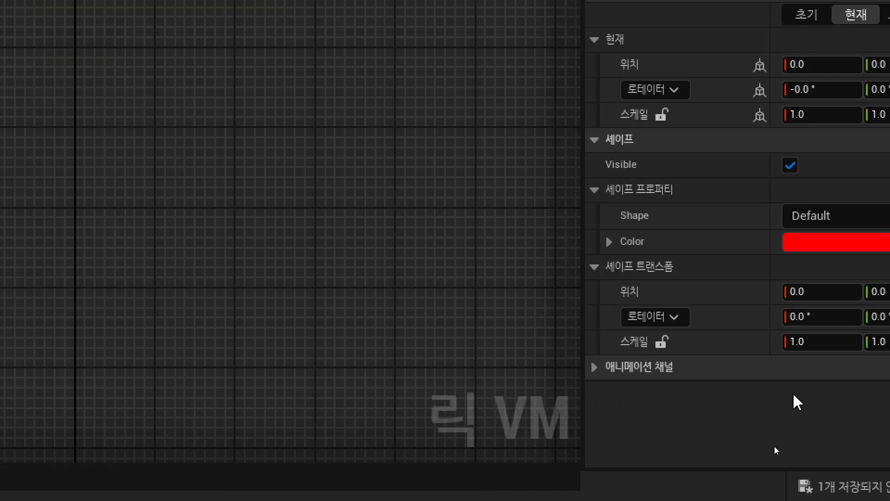
{"action": "left_click", "coordinate": [822, 246]}
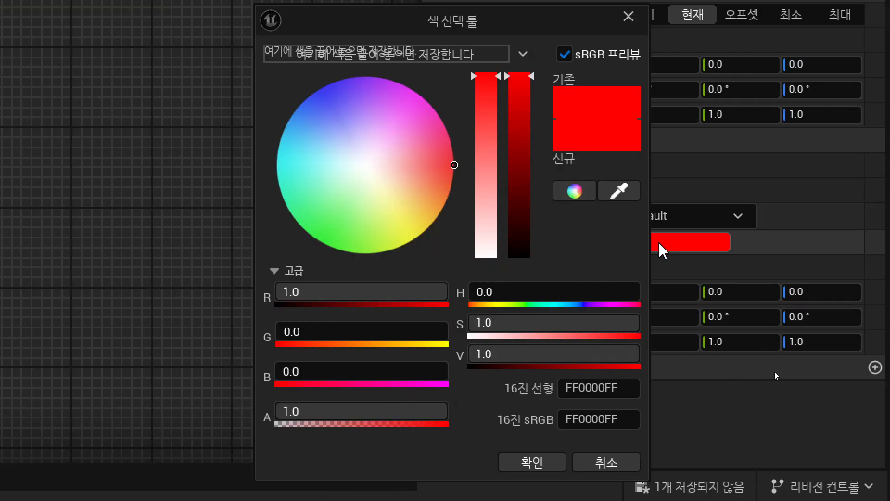
{"action": "left_click_drag", "start_coordinate": [325, 231], "coordinate": [312, 243]}
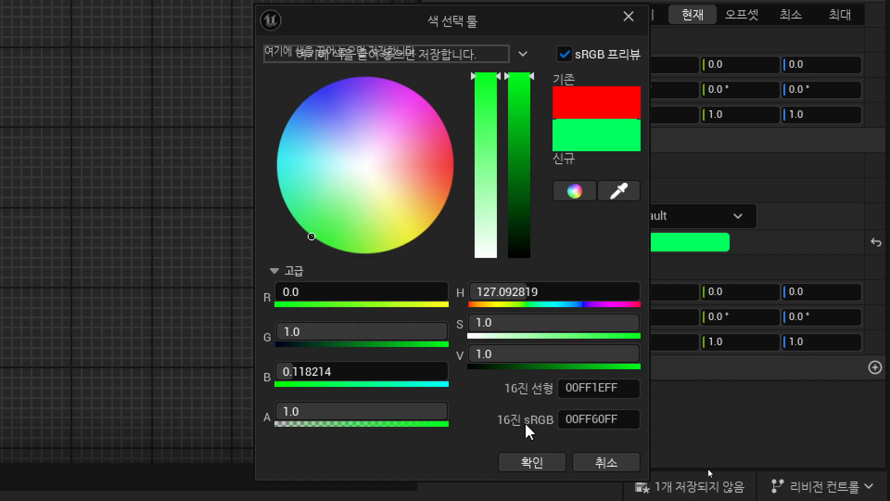
{"action": "left_click", "coordinate": [534, 463]}
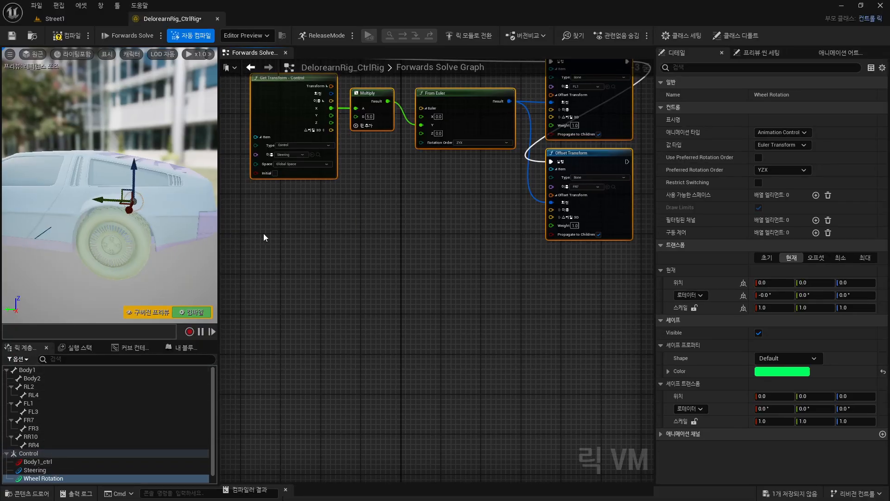
- Add a Get Transform node for the Wheel Rotation control below the Steering chain and compile the rig
{"action": "left_click_drag", "start_coordinate": [50, 477], "coordinate": [284, 293]}
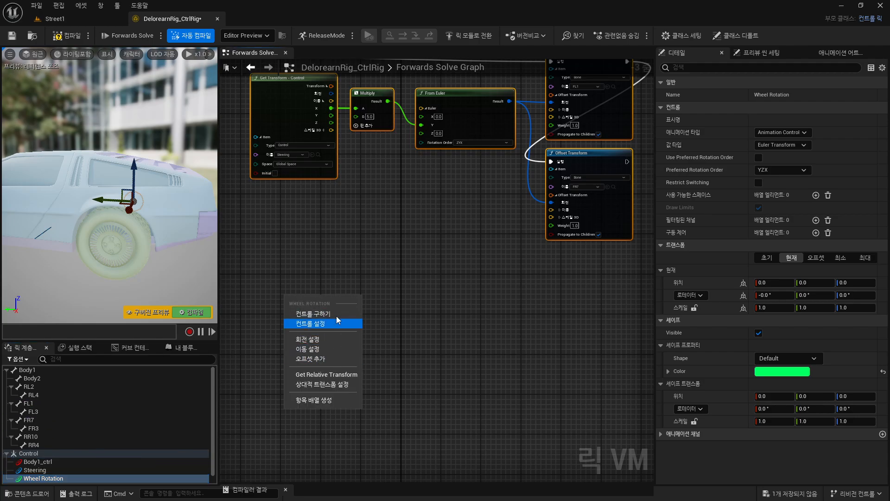
{"action": "left_click", "coordinate": [337, 315]}
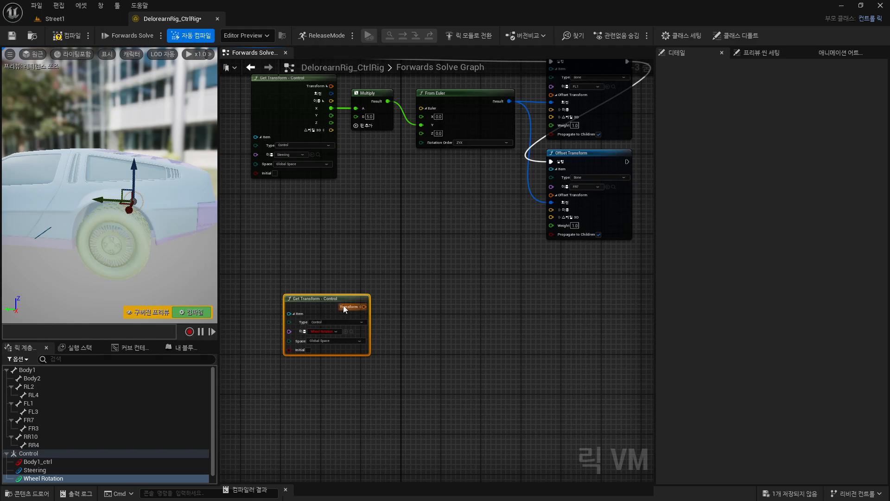
{"action": "left_click_drag", "start_coordinate": [331, 302], "coordinate": [308, 280]}
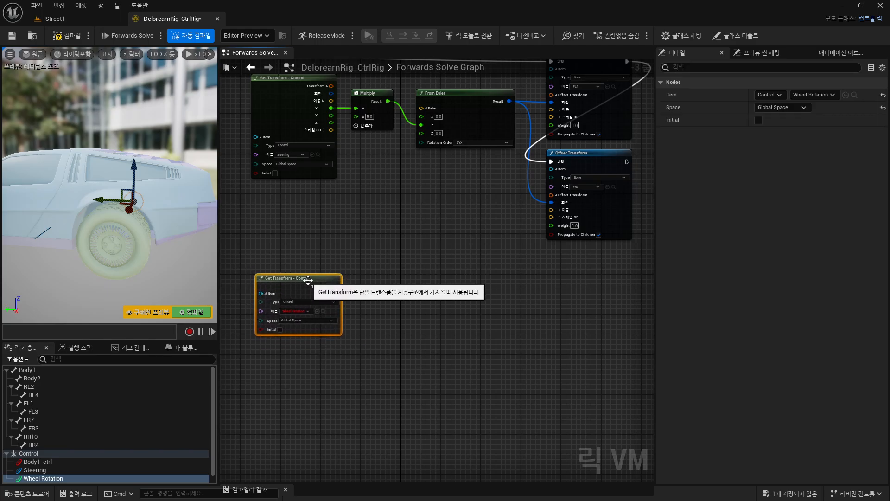
{"action": "left_click", "coordinate": [203, 311]}
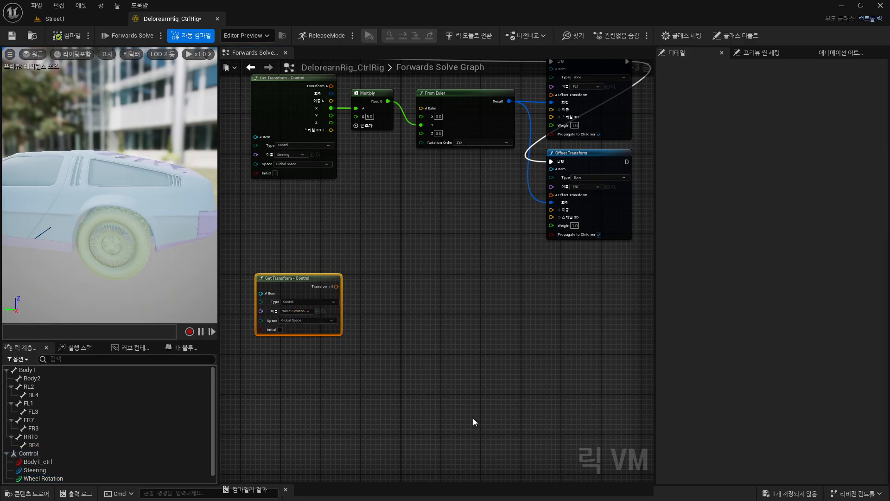
- Test rotating the Wheel Rotation control about X in both directions in the preview, and reset its X rotation to 0
{"action": "right_click_drag", "start_coordinate": [473, 422], "coordinate": [447, 353]}
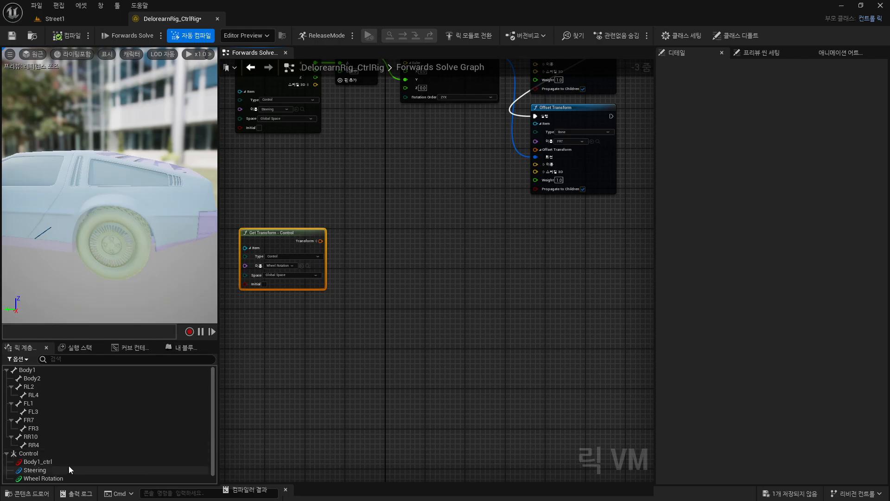
{"action": "left_click", "coordinate": [54, 478]}
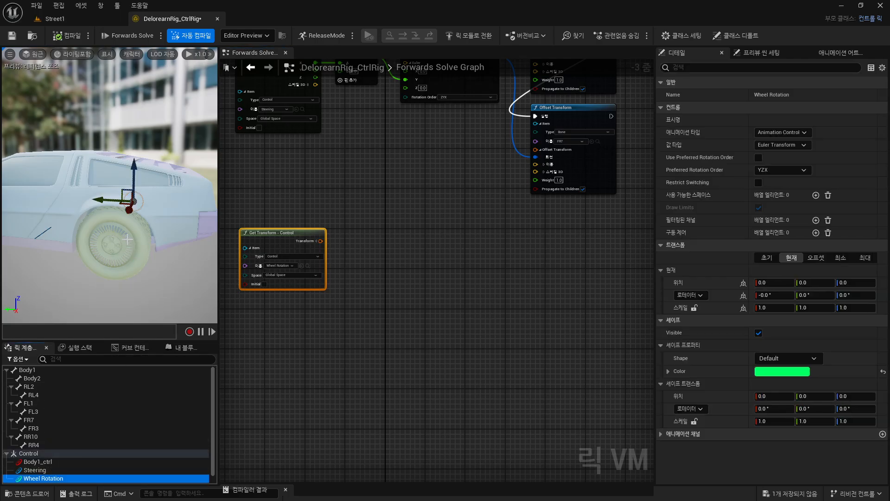
{"action": "key", "text": "e"}
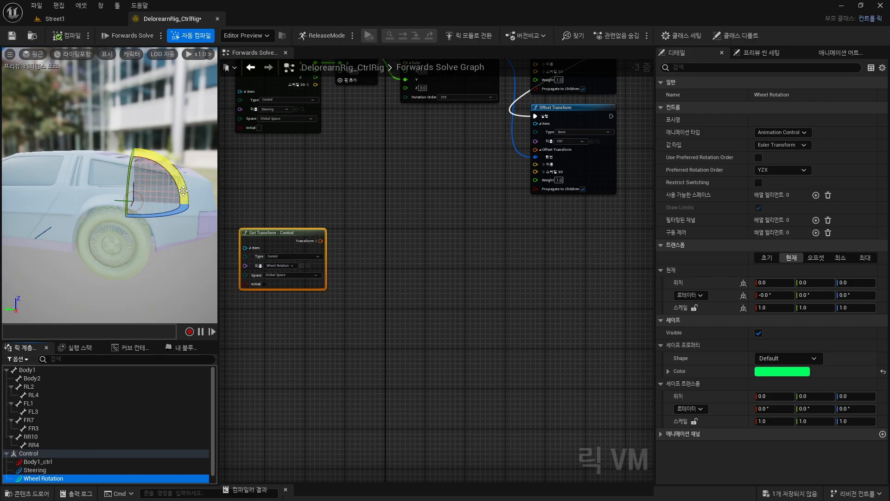
{"action": "left_click_drag", "start_coordinate": [183, 190], "coordinate": [181, 162]}
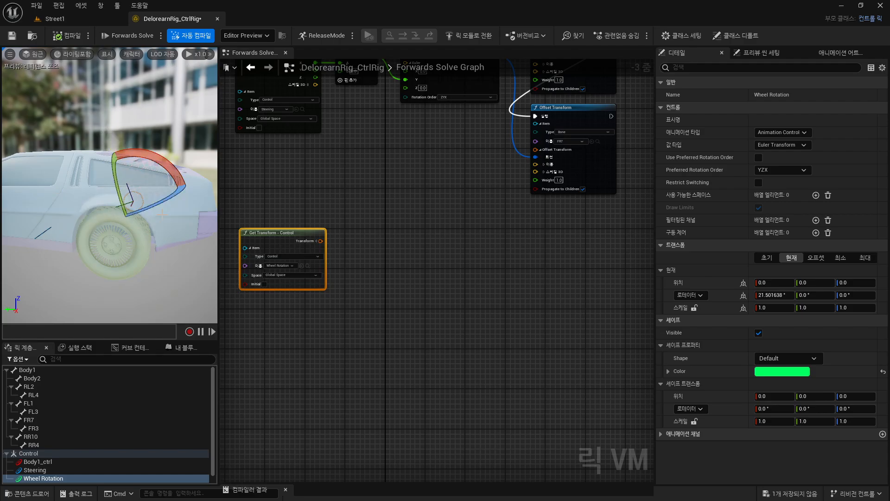
{"action": "left_click_drag", "start_coordinate": [116, 155], "coordinate": [150, 149]}
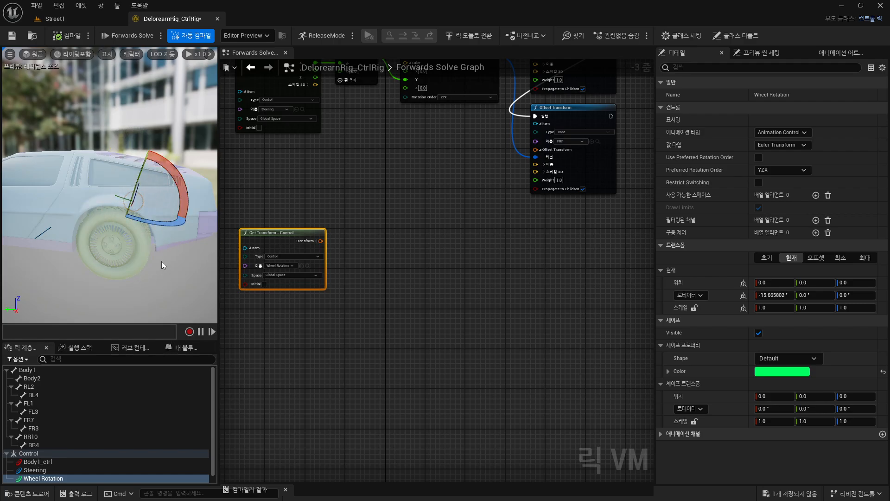
{"action": "left_click", "coordinate": [776, 295]}
{"action": "type", "text": "0"}
{"action": "key", "text": "Return"}
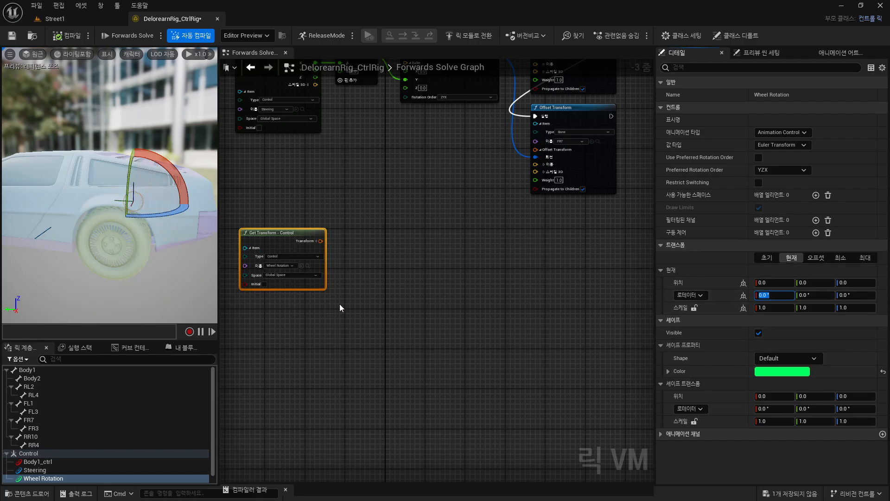
- Expand the Transform output of the Wheel Rotation Get Transform node into rotation, translation and scale
{"action": "left_click", "coordinate": [315, 241]}
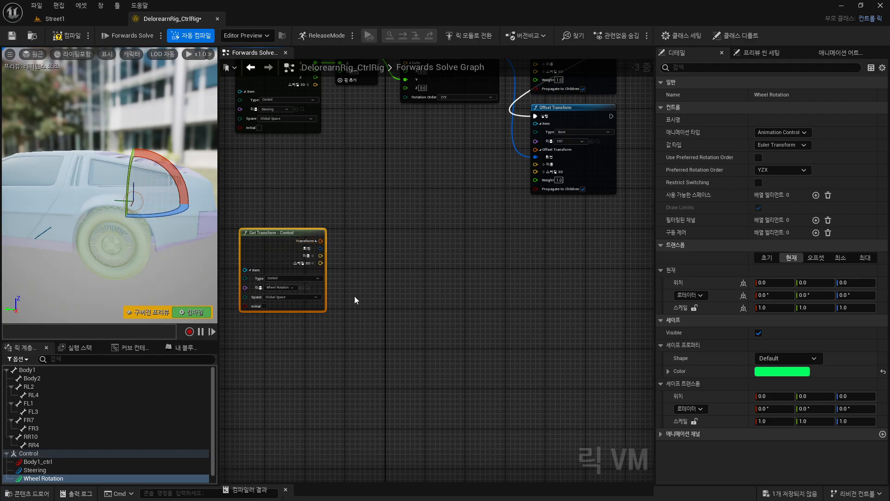
{"action": "scroll", "coordinate": [354, 295], "scroll_direction": "up", "scroll_amount": 2}
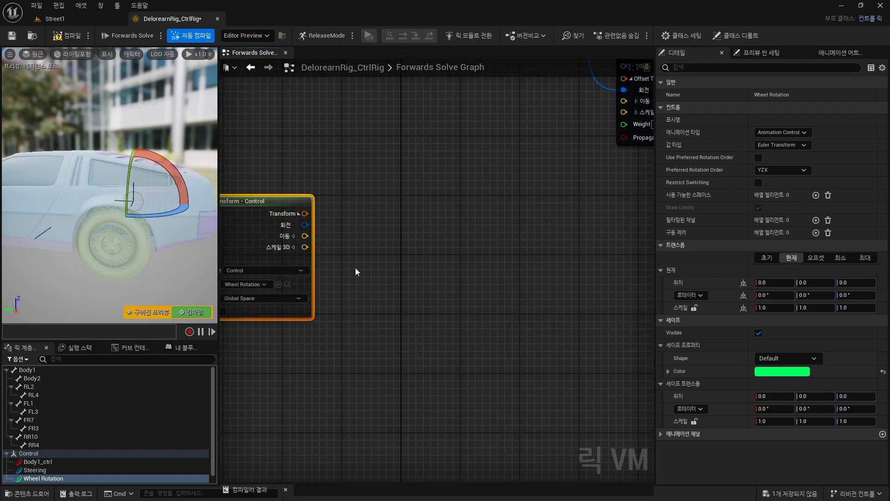
{"action": "right_click_drag", "start_coordinate": [356, 268], "coordinate": [379, 243]}
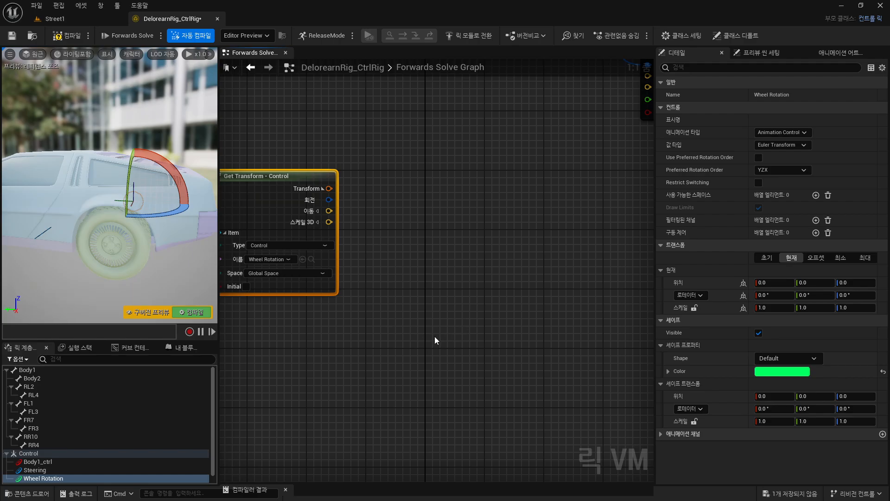
{"action": "right_click_drag", "start_coordinate": [434, 340], "coordinate": [377, 354]}
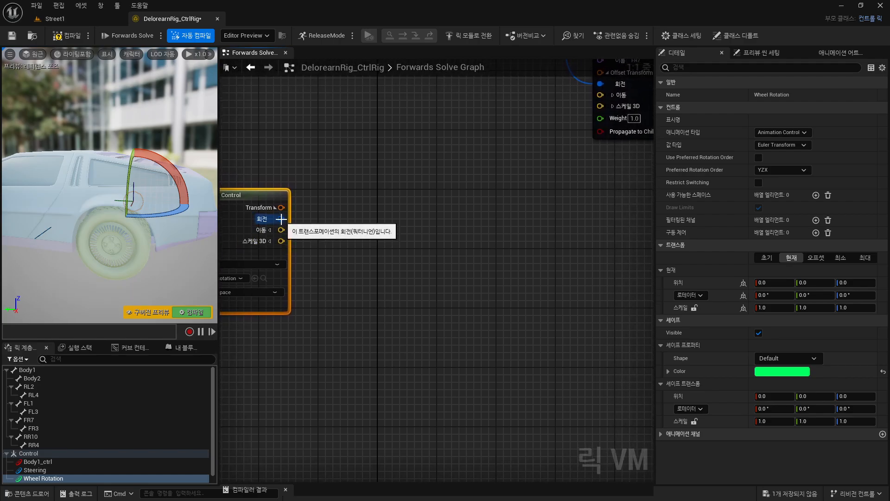
{"action": "left_click_drag", "start_coordinate": [281, 219], "coordinate": [315, 219]}
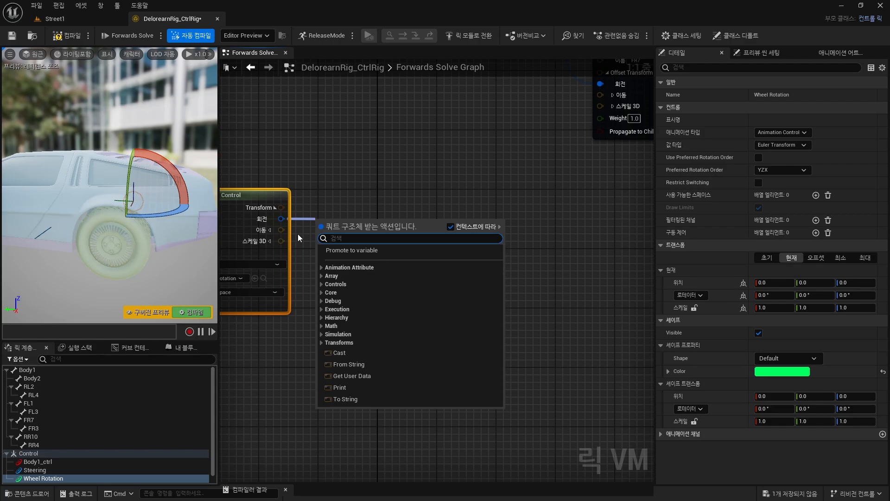
{"action": "type", "text": "muti"}
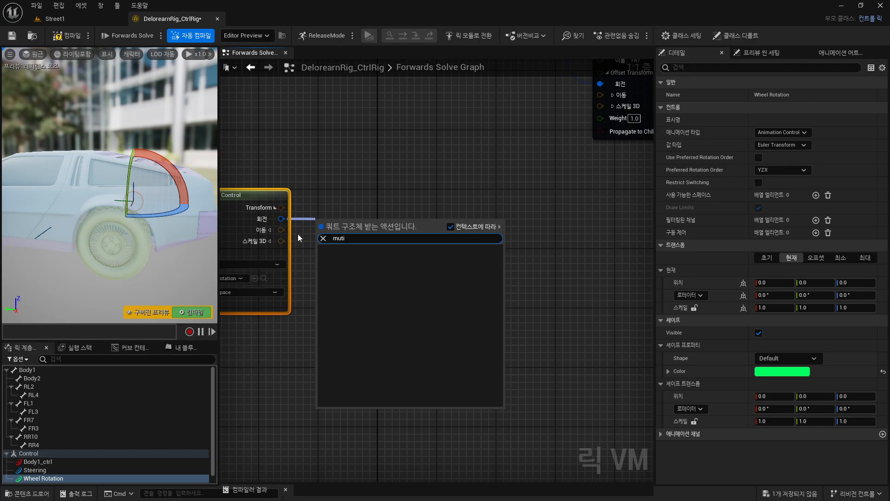
{"action": "key", "text": "BackSpace"}
{"action": "key", "text": "BackSpace"}
{"action": "type", "text": "l"}
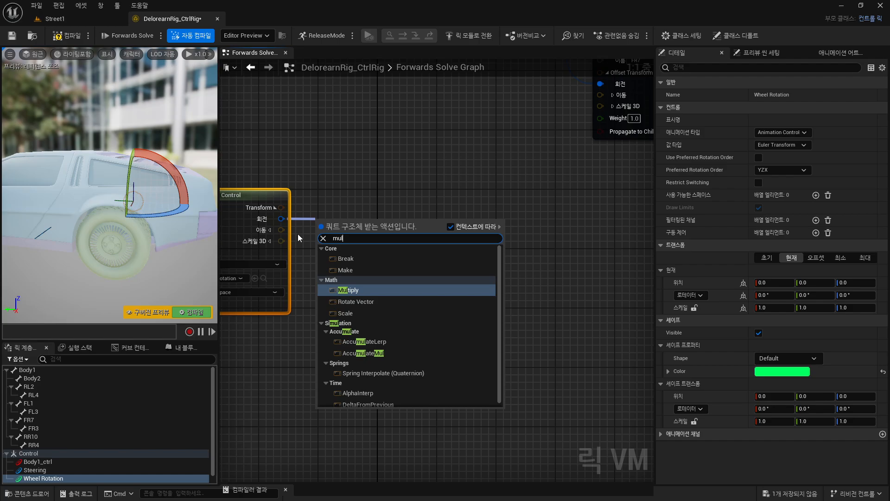
{"action": "type", "text": "ti"}
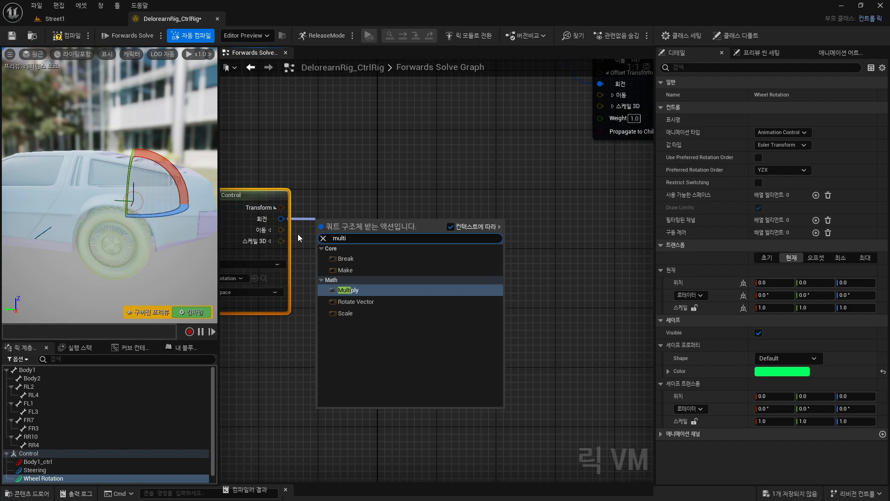
{"action": "left_click", "coordinate": [364, 289]}
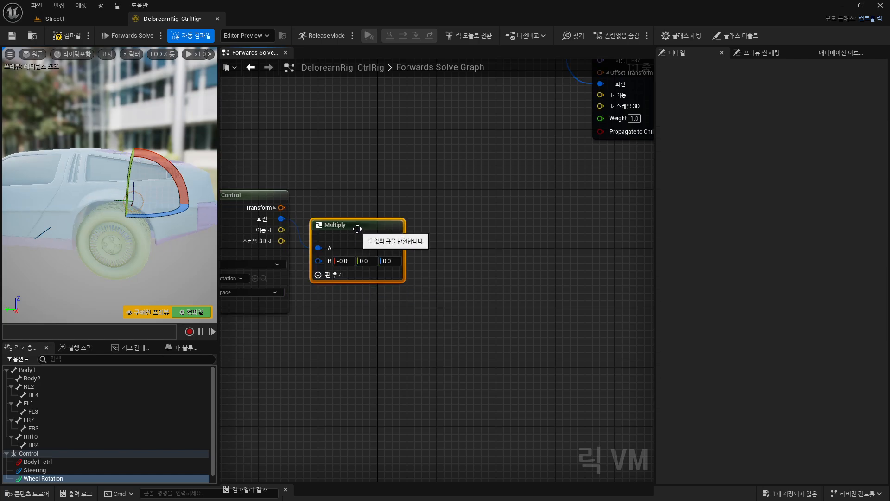
{"action": "left_click_drag", "start_coordinate": [357, 228], "coordinate": [356, 195]}
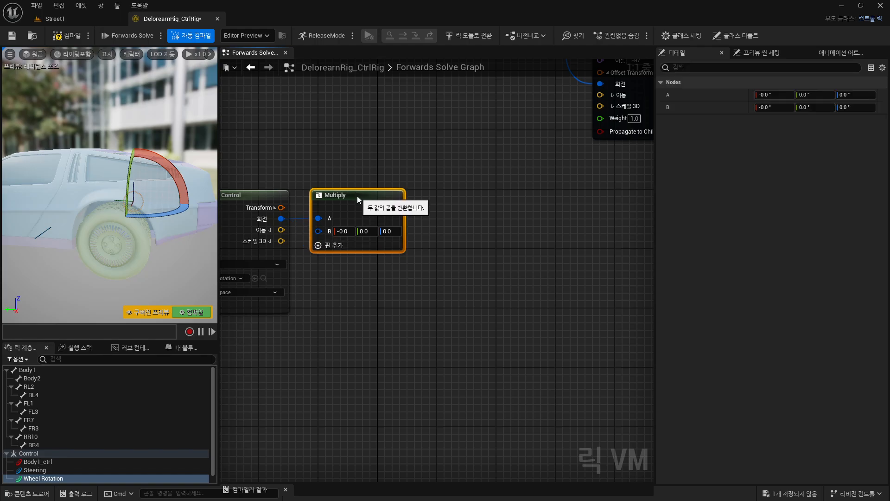
{"action": "key", "text": "Delete"}
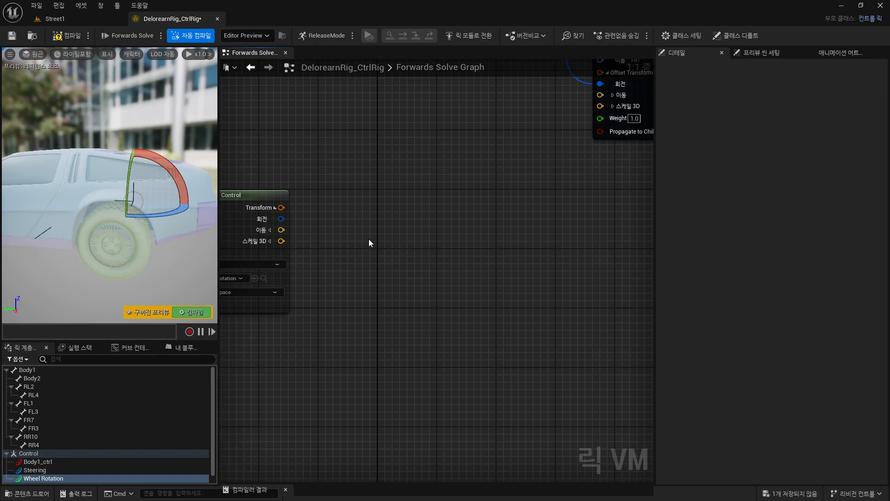
{"action": "left_click_drag", "start_coordinate": [285, 220], "coordinate": [312, 223]}
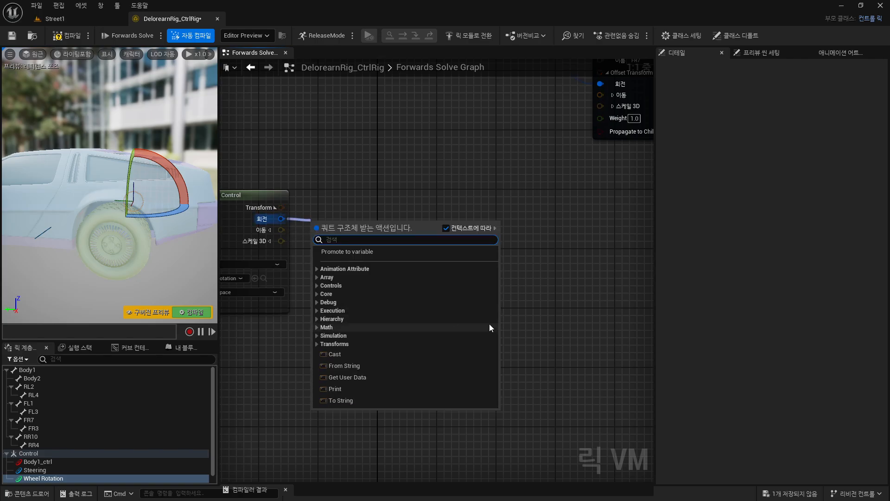
{"action": "type", "text": "*"}
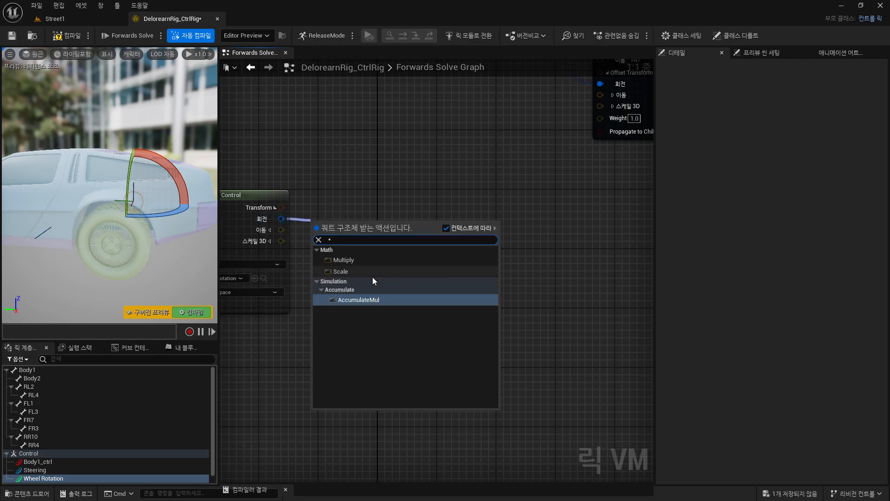
{"action": "left_click", "coordinate": [362, 259]}
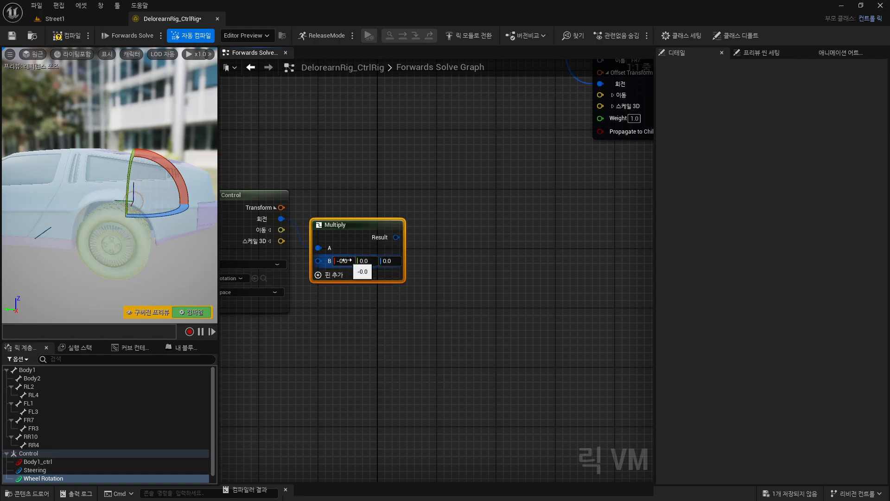
{"action": "left_click_drag", "start_coordinate": [348, 226], "coordinate": [404, 199]}
{"action": "key", "text": "Delete"}
- Add a Multiply node beside the Wheel Rotation Get Transform node and connect the rotation output to its A input
{"action": "right_click", "coordinate": [332, 226]}
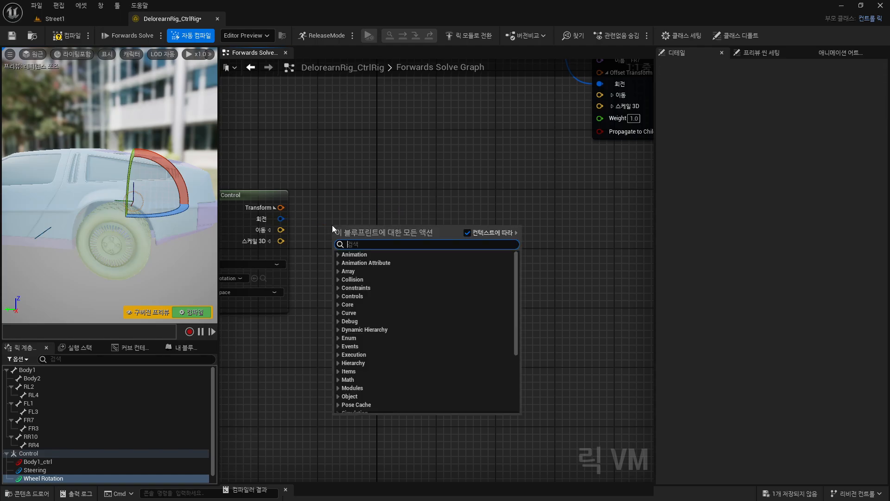
{"action": "type", "text": "*"}
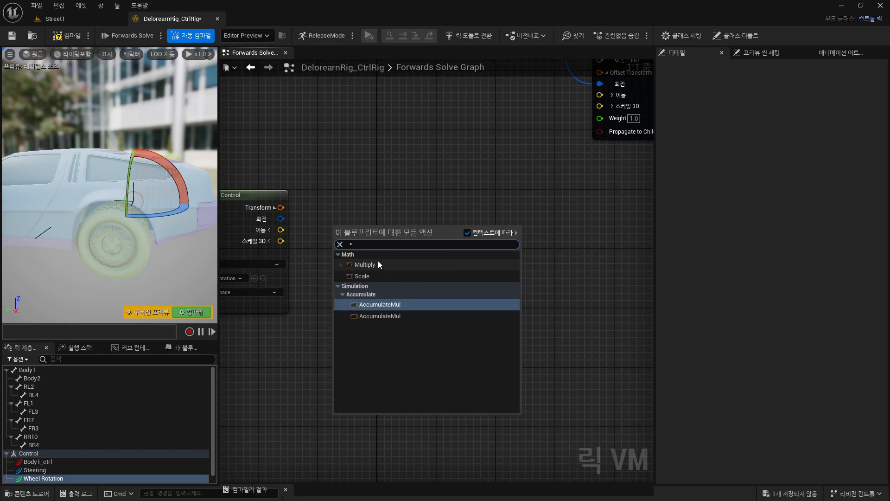
{"action": "left_click", "coordinate": [373, 264]}
{"action": "left_click_drag", "start_coordinate": [357, 222], "coordinate": [348, 204]}
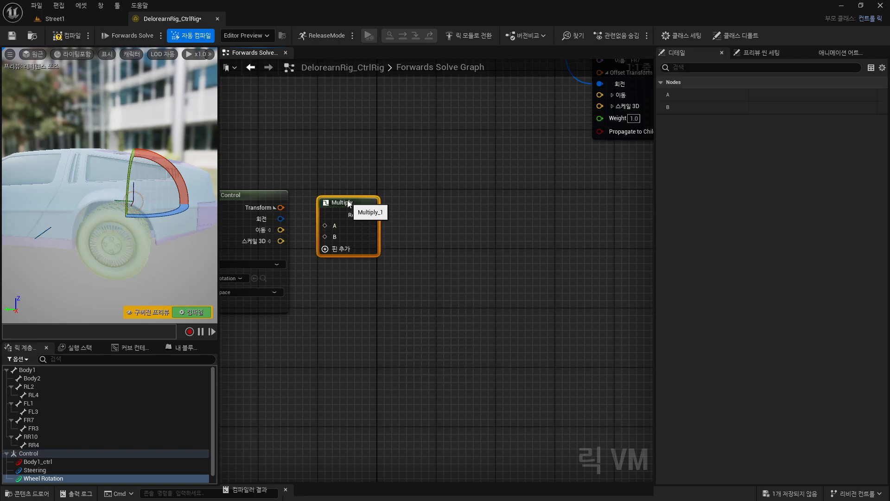
{"action": "left_click_drag", "start_coordinate": [280, 219], "coordinate": [325, 218]}
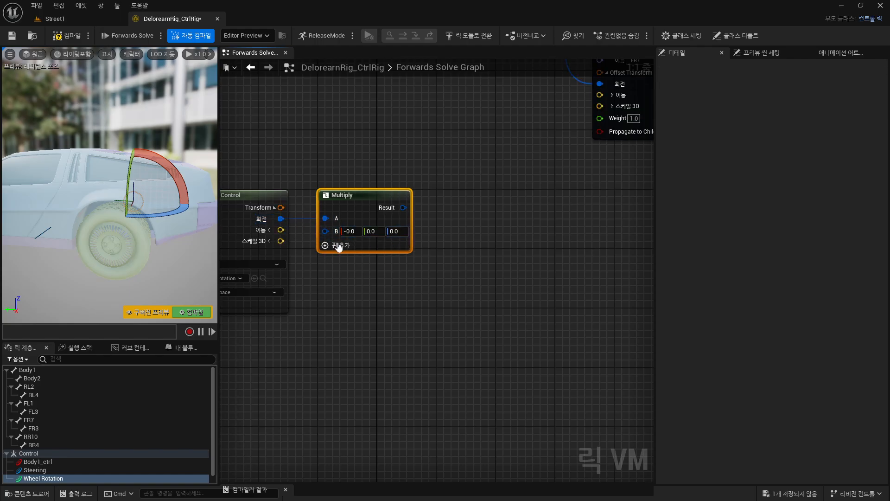
{"action": "left_click_drag", "start_coordinate": [359, 200], "coordinate": [363, 215]}
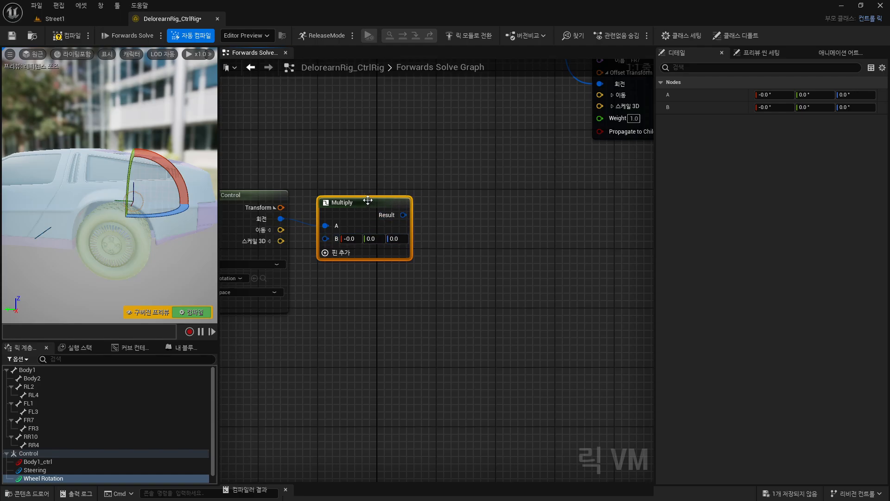
{"action": "left_click_drag", "start_coordinate": [363, 198], "coordinate": [355, 192]}
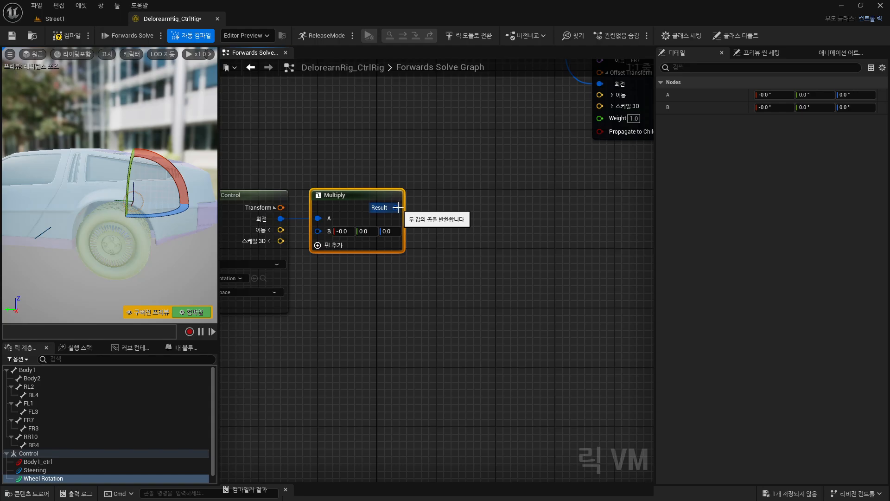
- Add a From Euler (Quaternion) node beside the Wheel Rotation Multiply node and expand its Euler input into X, Y and Z
{"action": "left_click_drag", "start_coordinate": [398, 207], "coordinate": [436, 210]}
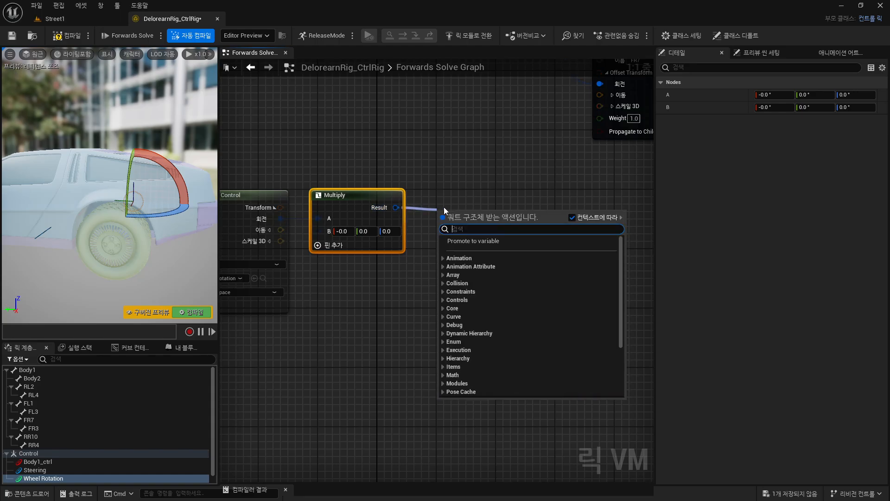
{"action": "type", "text": "fro"}
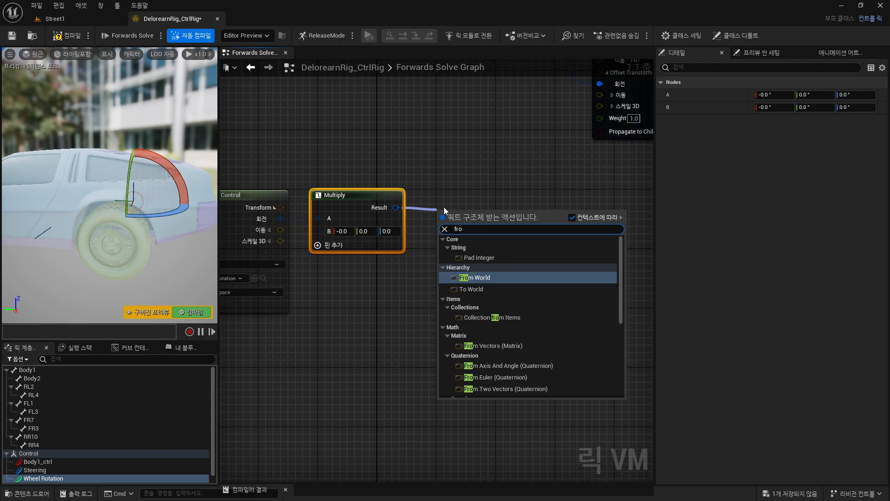
{"action": "type", "text": "m eul"}
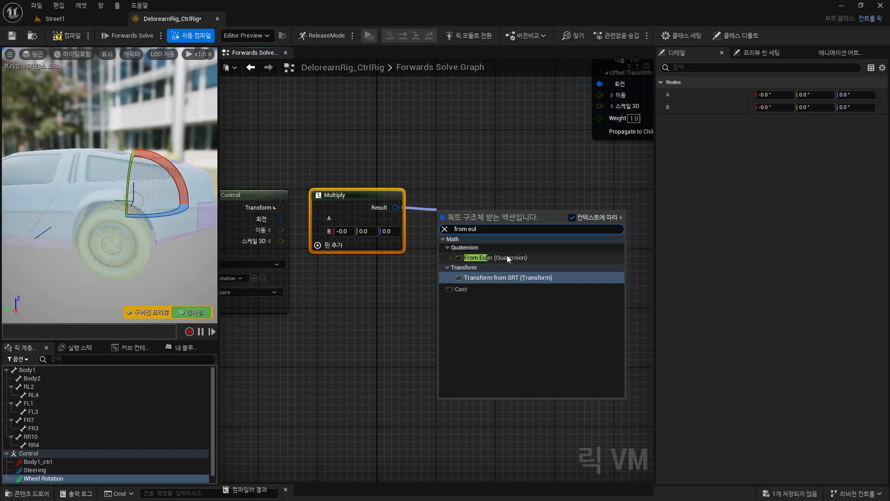
{"action": "left_click", "coordinate": [507, 257]}
{"action": "left_click_drag", "start_coordinate": [483, 199], "coordinate": [488, 198]}
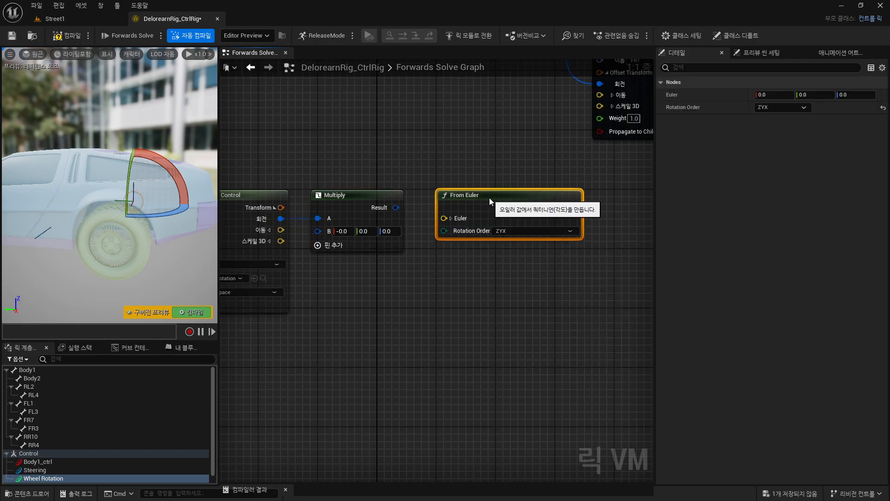
{"action": "left_click", "coordinate": [451, 218]}
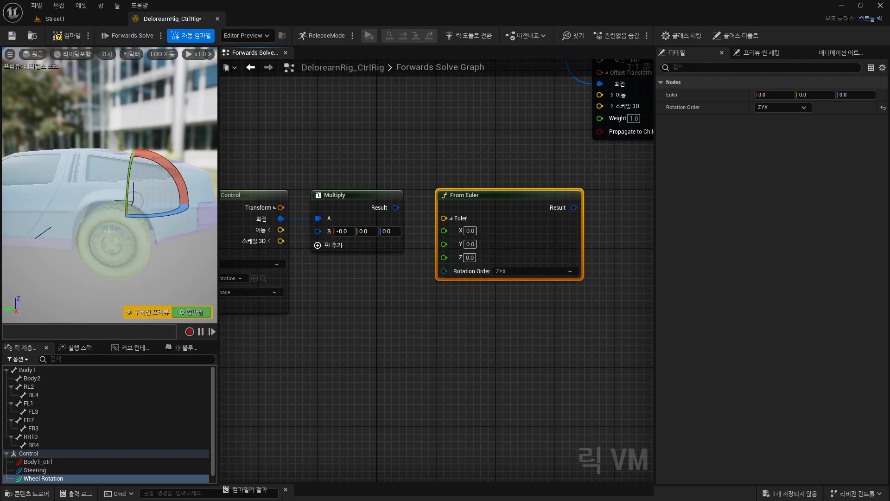
- Examine the axis orientation of the wheel bones FL1, FR7, RR10 and RL2 around the car in the preview
{"action": "left_click", "coordinate": [29, 404]}
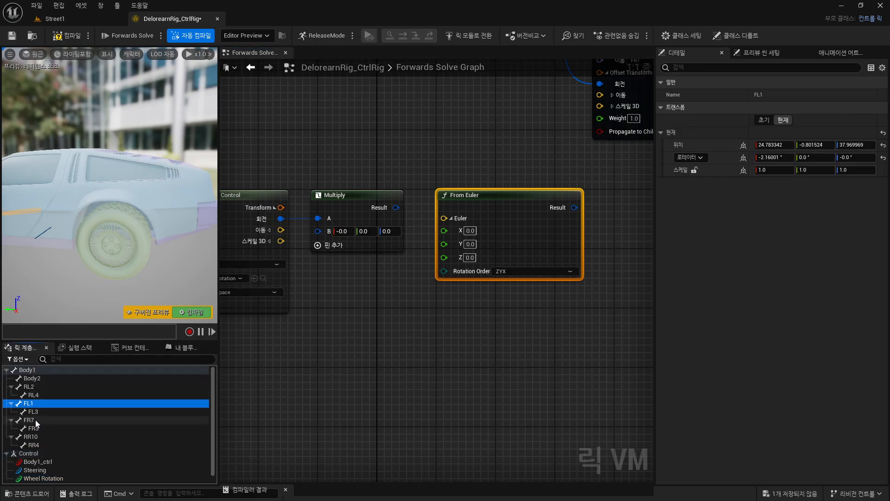
{"action": "left_click", "coordinate": [35, 419]}
{"action": "left_click", "coordinate": [37, 437]}
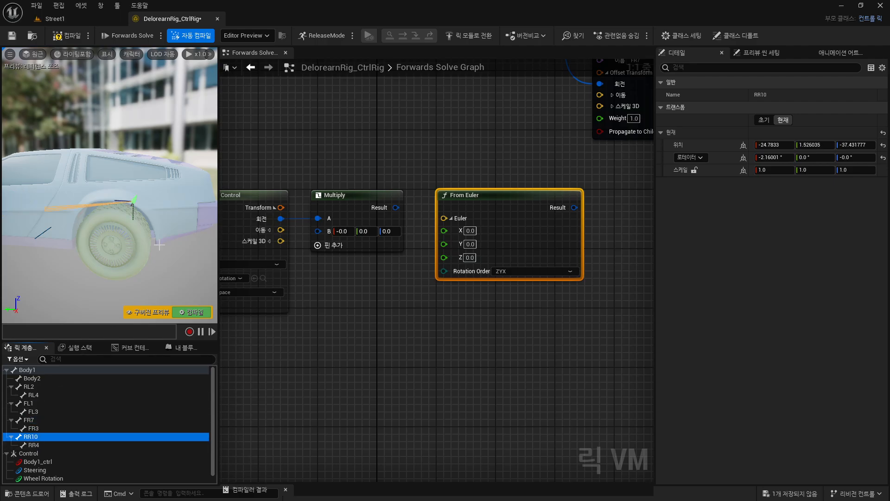
{"action": "left_click_drag", "start_coordinate": [121, 211], "coordinate": [16, 211], "text": "alt"}
{"action": "left_click_drag", "start_coordinate": [130, 207], "coordinate": [28, 211], "text": "alt"}
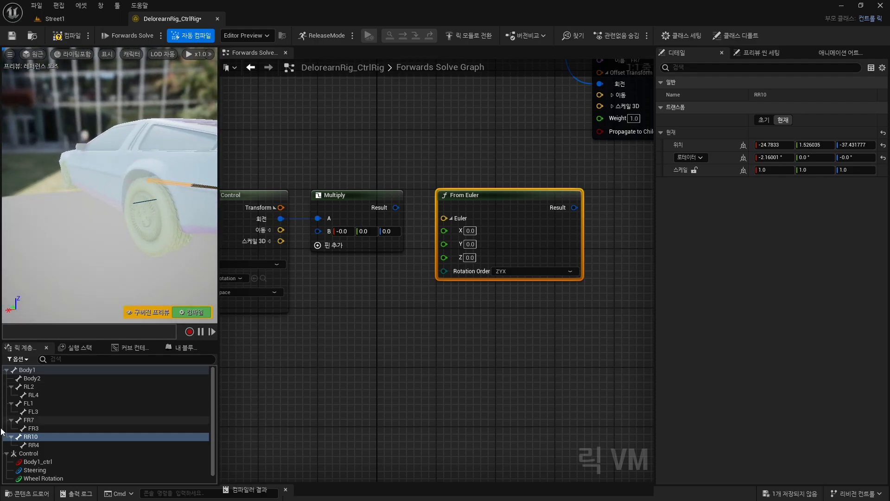
{"action": "left_click", "coordinate": [28, 420]}
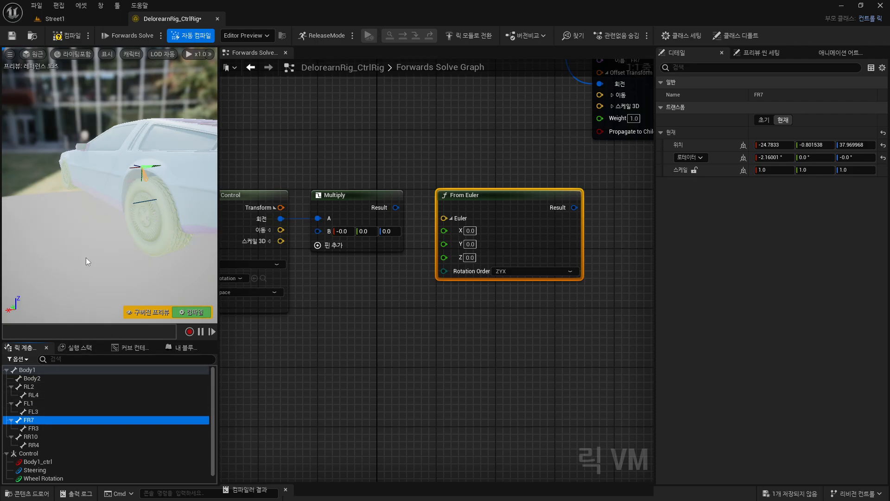
{"action": "left_click_drag", "start_coordinate": [95, 241], "coordinate": [185, 236], "text": "alt"}
{"action": "scroll", "coordinate": [122, 222], "scroll_direction": "up", "scroll_amount": 1}
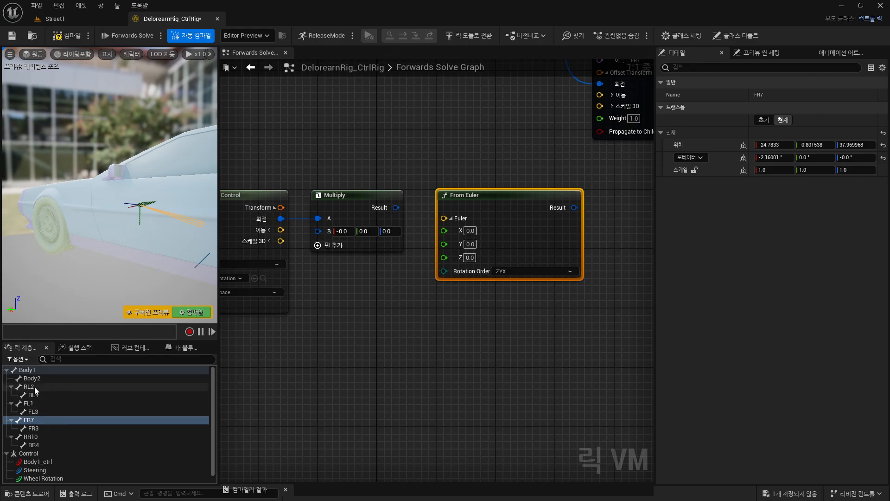
{"action": "left_click", "coordinate": [28, 403]}
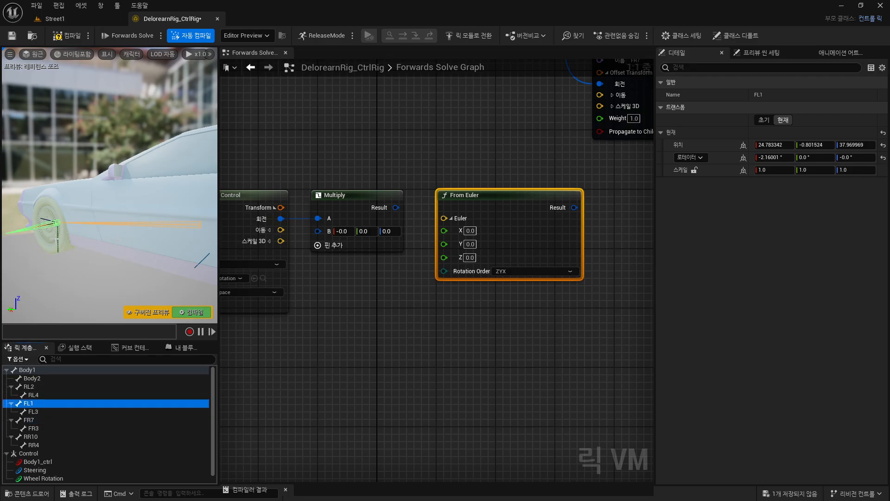
{"action": "left_click", "coordinate": [29, 386]}
{"action": "key", "text": "f"}
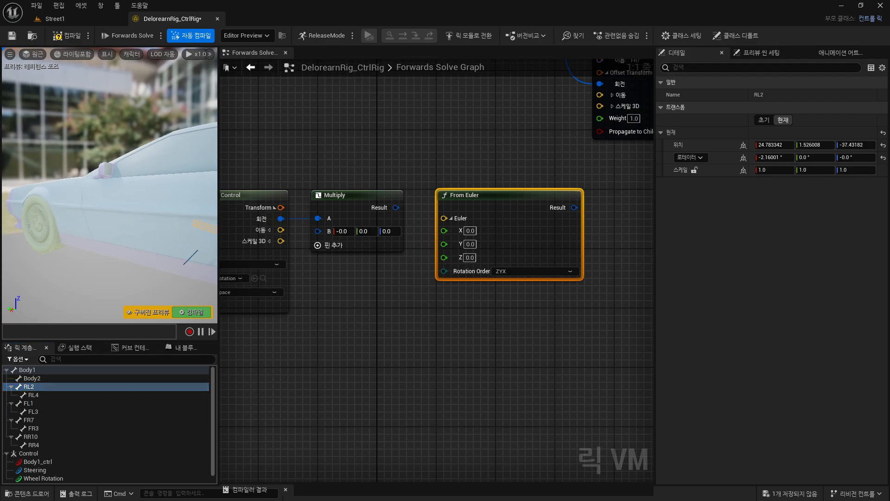
{"action": "right_click_drag", "start_coordinate": [174, 269], "coordinate": [86, 293]}
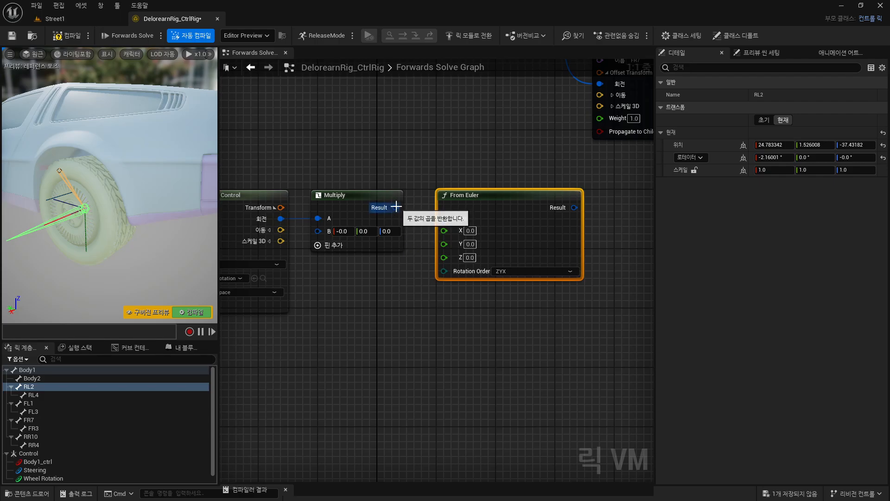
- Add a scalar Multiply node feeding the From Euler node's X input and shift the Wheel Rotation Get Transform node slightly away
{"action": "left_click_drag", "start_coordinate": [396, 207], "coordinate": [440, 230]}
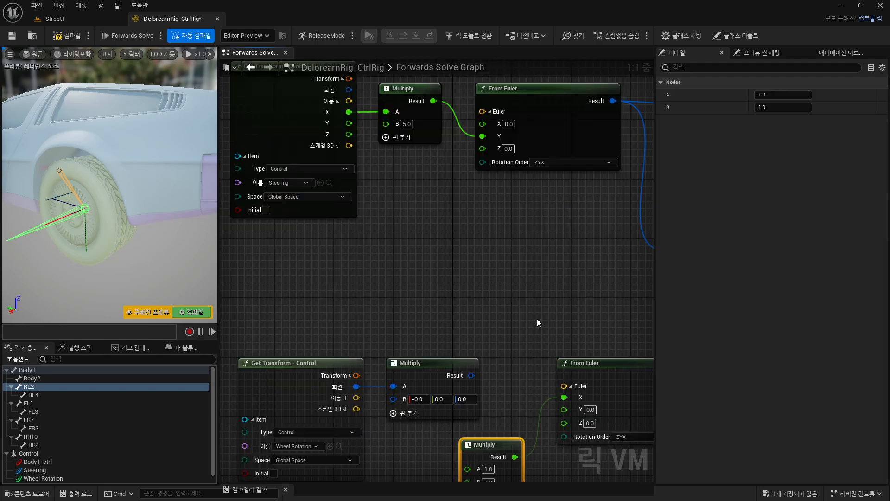
{"action": "right_click_drag", "start_coordinate": [529, 353], "coordinate": [519, 182]}
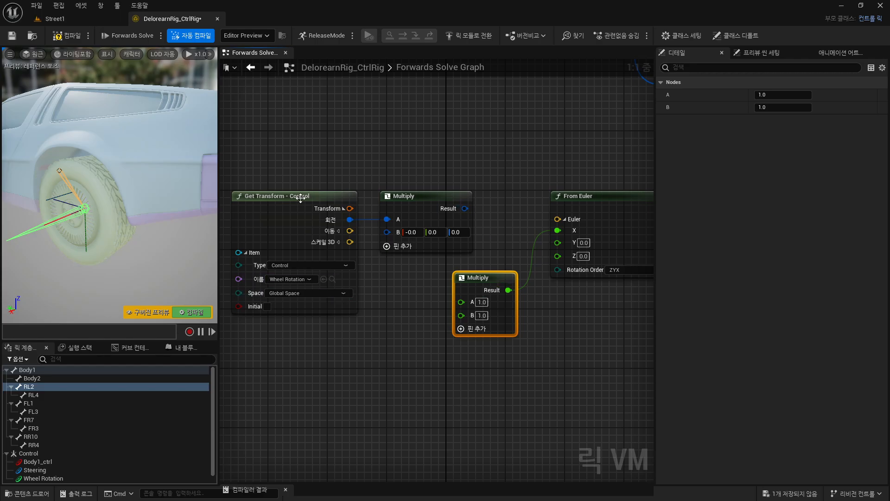
{"action": "left_click", "coordinate": [250, 195]}
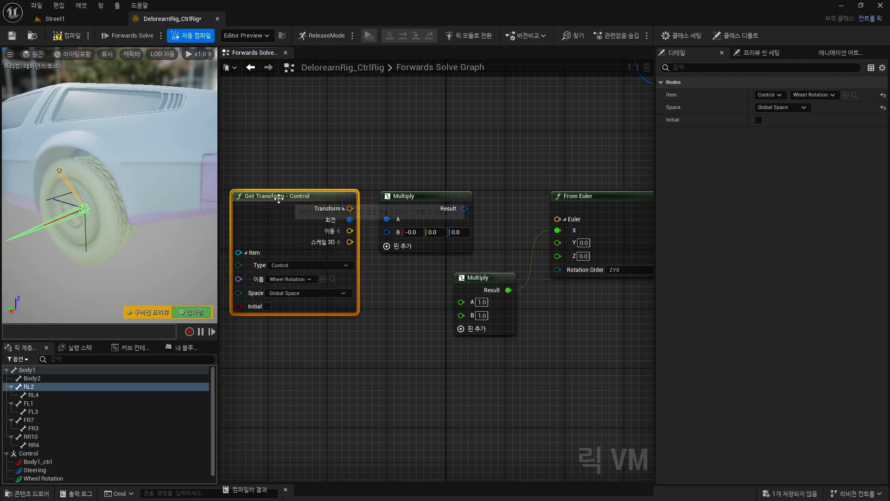
{"action": "mouse_move", "coordinate": [279, 197]}
{"action": "left_mouse_down"}
{"action": "mouse_move", "coordinate": [265, 174]}
{"action": "mouse_move", "coordinate": [266, 150]}
{"action": "mouse_move", "coordinate": [279, 190]}
{"action": "mouse_move", "coordinate": [268, 196]}
{"action": "left_mouse_up"}
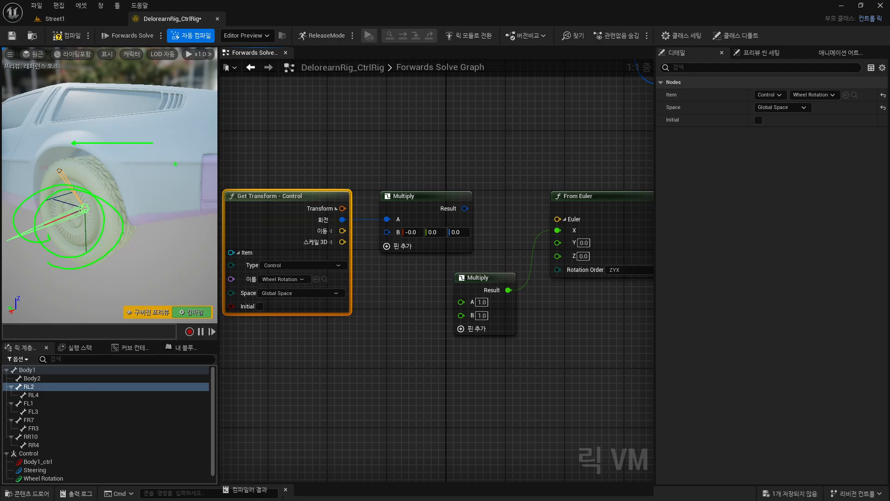
{"action": "left_click_drag", "start_coordinate": [119, 171], "coordinate": [196, 163]}
{"action": "mouse_move", "coordinate": [124, 266]}
{"action": "left_mouse_down"}
{"action": "mouse_move", "coordinate": [195, 276]}
{"action": "mouse_move", "coordinate": [172, 245]}
{"action": "left_mouse_up"}
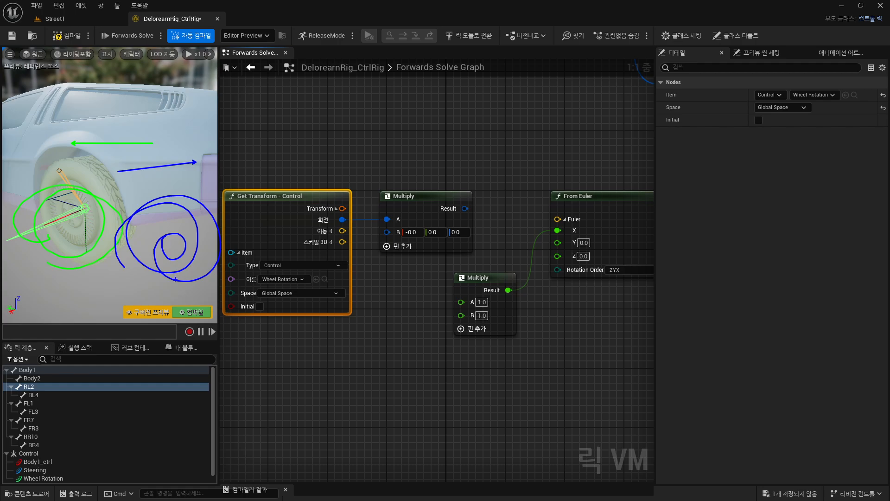
{"action": "key", "text": "Escape"}
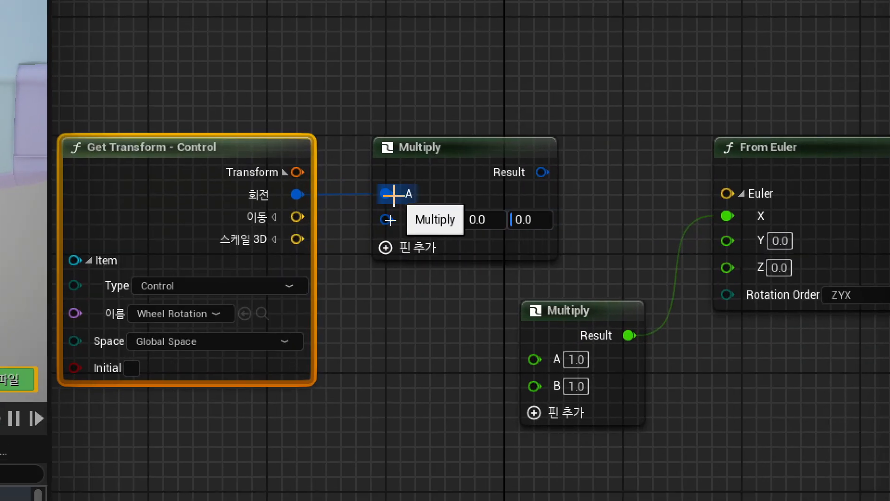
- Disconnect the Wheel Rotation rotation output from the Multiply node and expand the translation output into X, Y and Z
{"action": "left_click", "coordinate": [388, 219], "text": "alt"}
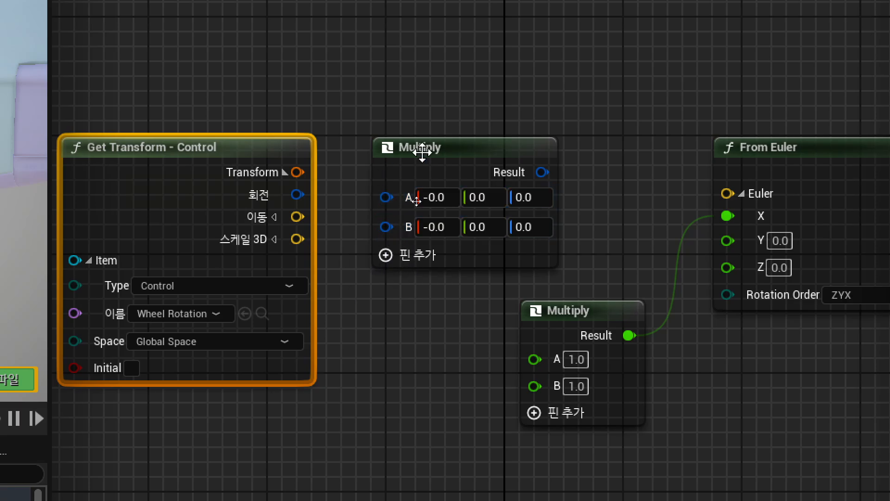
{"action": "left_click", "coordinate": [275, 216]}
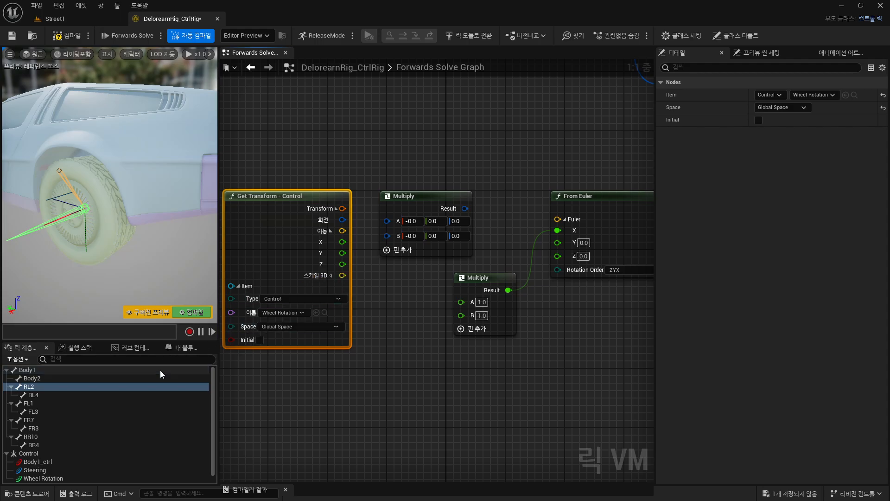
- Examine the Wheel Rotation control's movement axes in the preview to identify the one along the car's length
{"action": "left_click", "coordinate": [49, 478]}
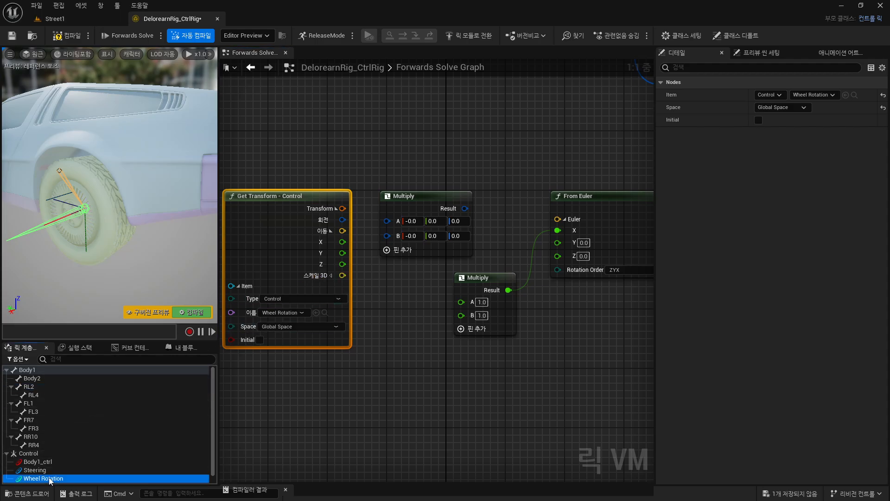
{"action": "key", "text": "w"}
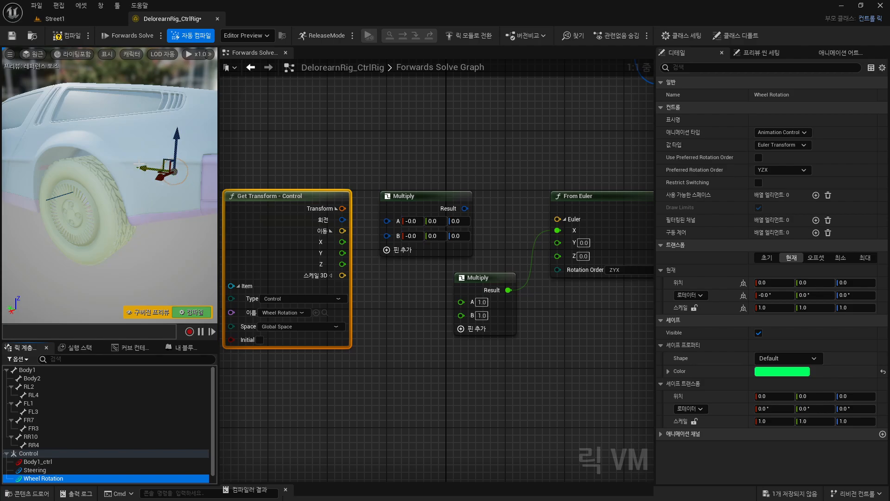
{"action": "right_click_drag", "start_coordinate": [180, 228], "coordinate": [200, 226]}
{"action": "key", "text": "s"}
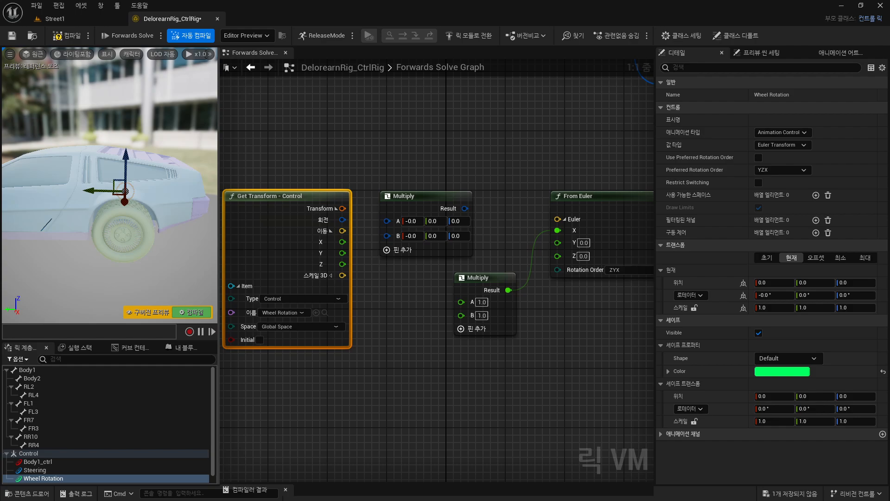
{"action": "key", "text": "ctrl+z"}
{"action": "mouse_move", "coordinate": [126, 201]}
{"action": "left_mouse_down", "text": "ctrl+shift"}
{"action": "mouse_move", "coordinate": [46, 201]}
{"action": "mouse_move", "coordinate": [118, 201]}
{"action": "left_mouse_up", "text": "ctrl+shift"}
{"action": "left_click_drag", "start_coordinate": [179, 205], "coordinate": [134, 205], "text": "ctrl+shift"}
{"action": "key", "text": "Escape"}
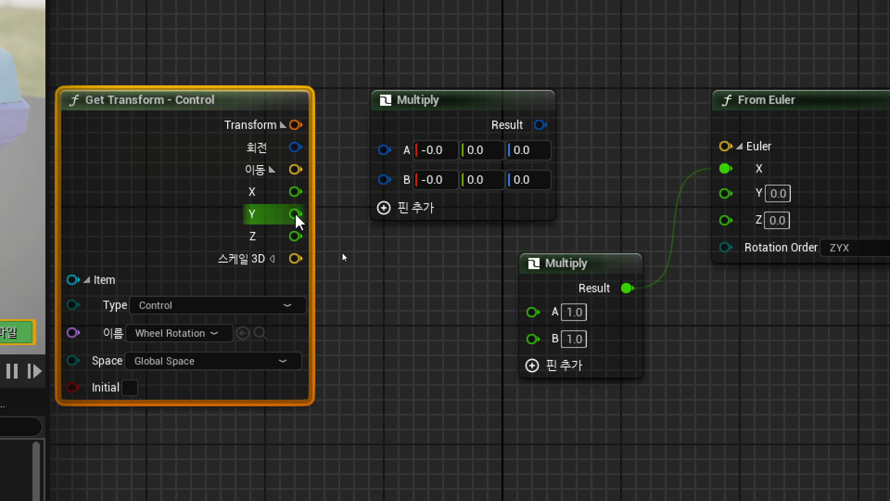
{"action": "left_click_drag", "start_coordinate": [342, 253], "coordinate": [376, 221]}
{"action": "left_click_drag", "start_coordinate": [363, 149], "coordinate": [384, 155]}
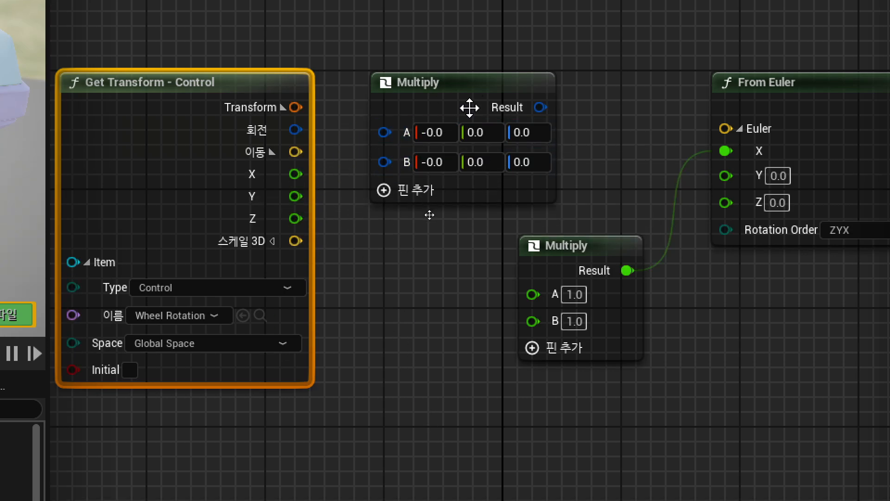
- Delete the unused rotation Multiply node and break the link into the From Euler node's X input
{"action": "left_click", "coordinate": [477, 85]}
{"action": "key", "text": "Delete"}
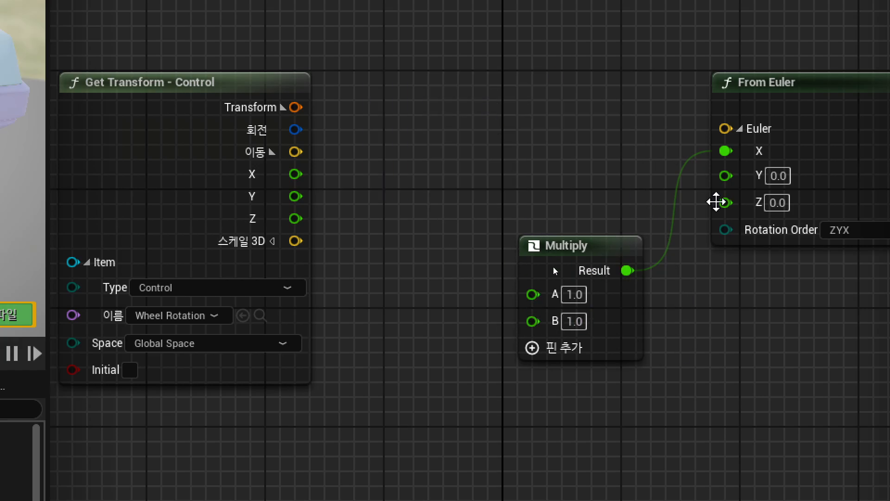
{"action": "left_click", "coordinate": [755, 153], "text": "alt"}
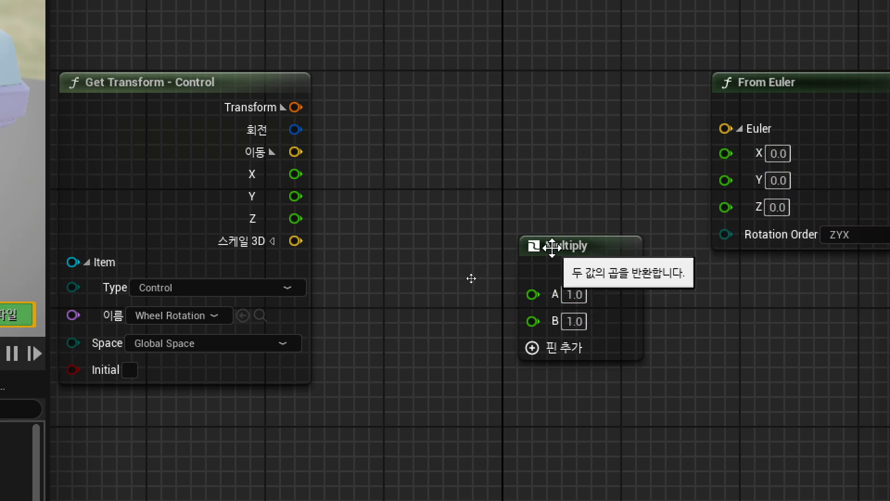
- Wire the Wheel Rotation translation Y through the scalar Multiply node's A input into From Euler's X input, arranging the nodes in a row
{"action": "left_click_drag", "start_coordinate": [551, 248], "coordinate": [394, 93]}
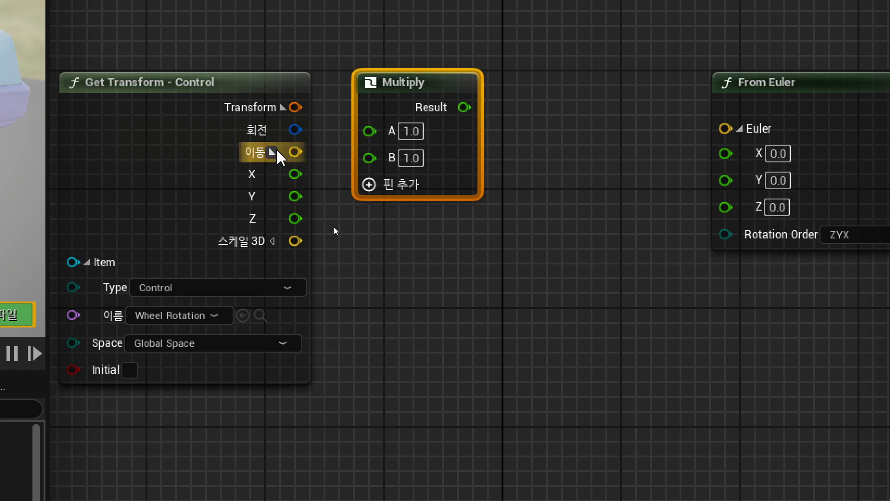
{"action": "left_click_drag", "start_coordinate": [296, 196], "coordinate": [370, 130]}
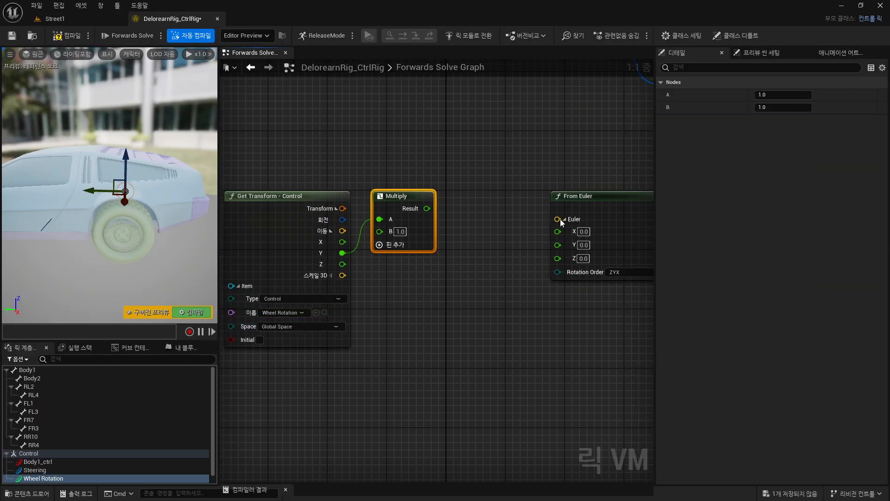
{"action": "left_click_drag", "start_coordinate": [606, 199], "coordinate": [519, 199]}
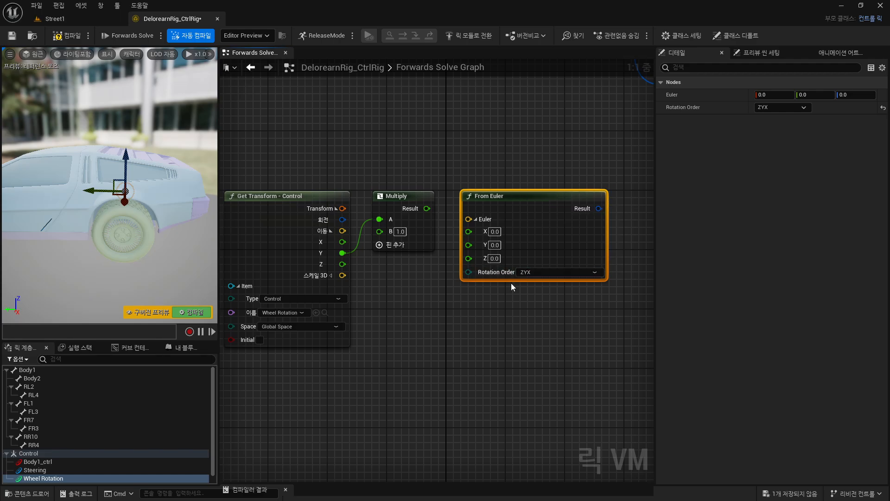
{"action": "left_click_drag", "start_coordinate": [427, 208], "coordinate": [468, 232]}
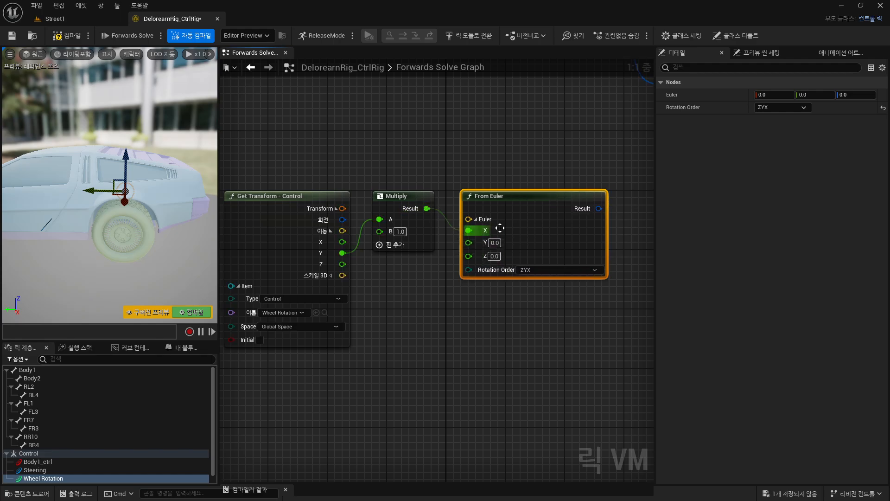
{"action": "left_click_drag", "start_coordinate": [530, 195], "coordinate": [537, 195]}
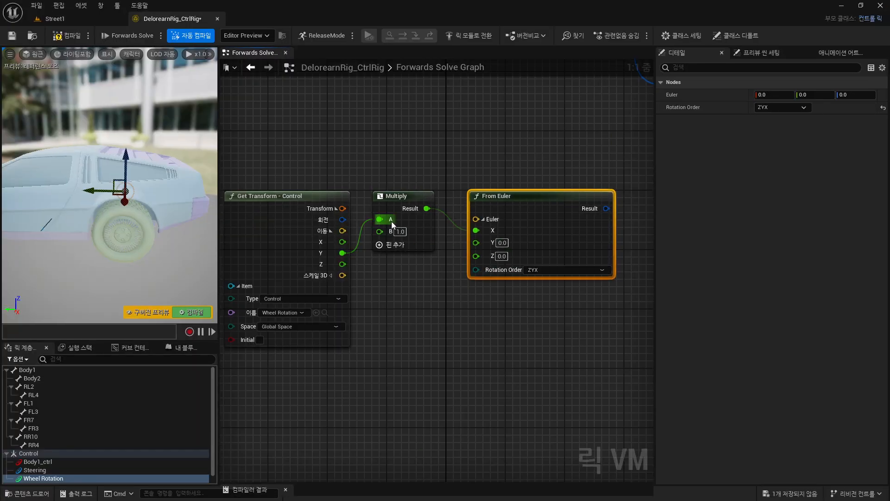
{"action": "left_click_drag", "start_coordinate": [398, 197], "coordinate": [405, 196]}
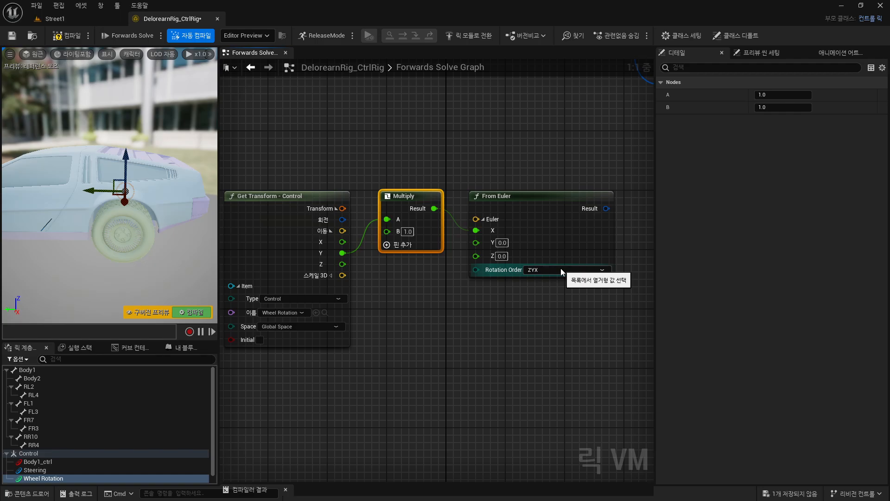
{"action": "right_click_drag", "start_coordinate": [149, 243], "coordinate": [138, 295]}
{"action": "key", "text": "w"}
{"action": "key", "text": "a"}
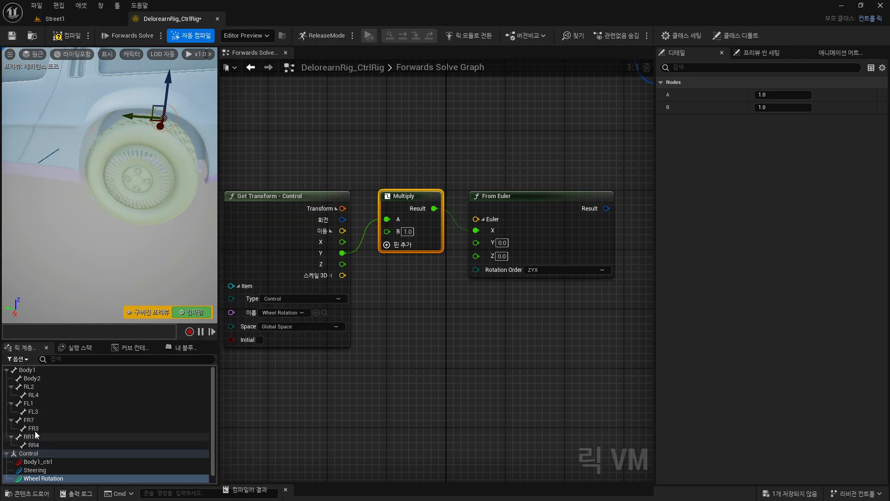
- Add an Offset Transform node for the RL2 bone and place it beside the Wheel Rotation chain's From Euler node
{"action": "left_click", "coordinate": [35, 386]}
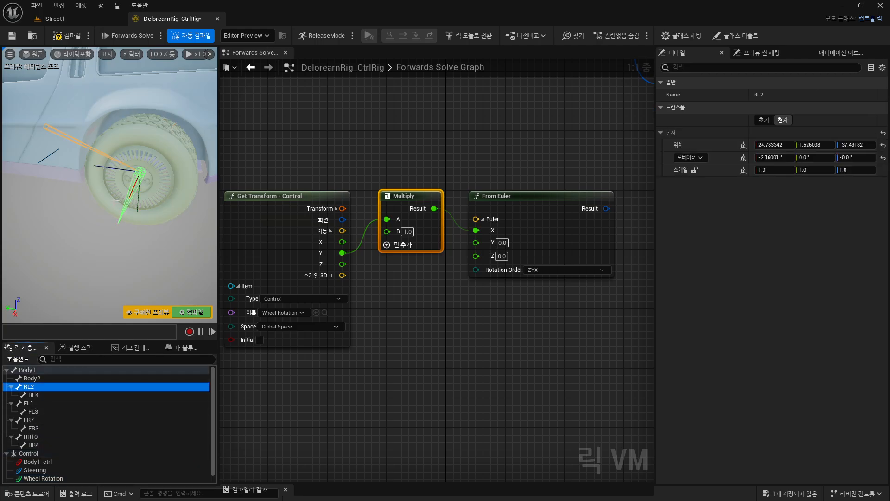
{"action": "left_click_drag", "start_coordinate": [28, 390], "coordinate": [519, 304]}
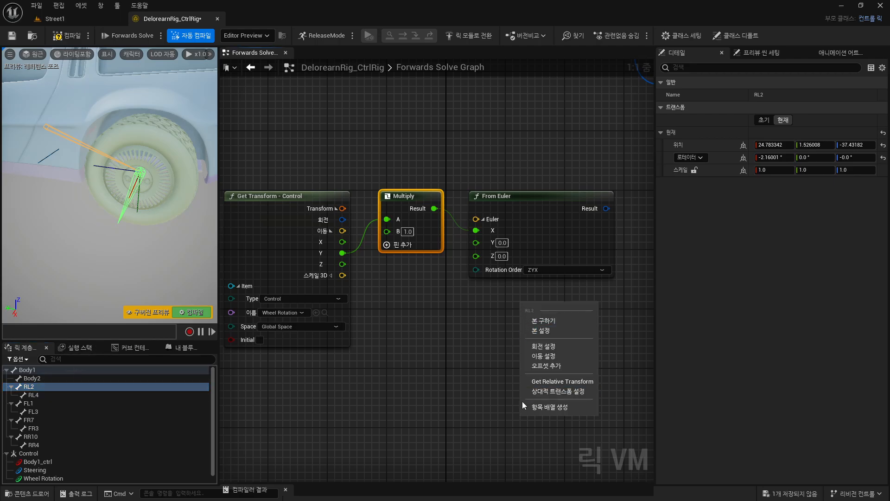
{"action": "left_click", "coordinate": [556, 366]}
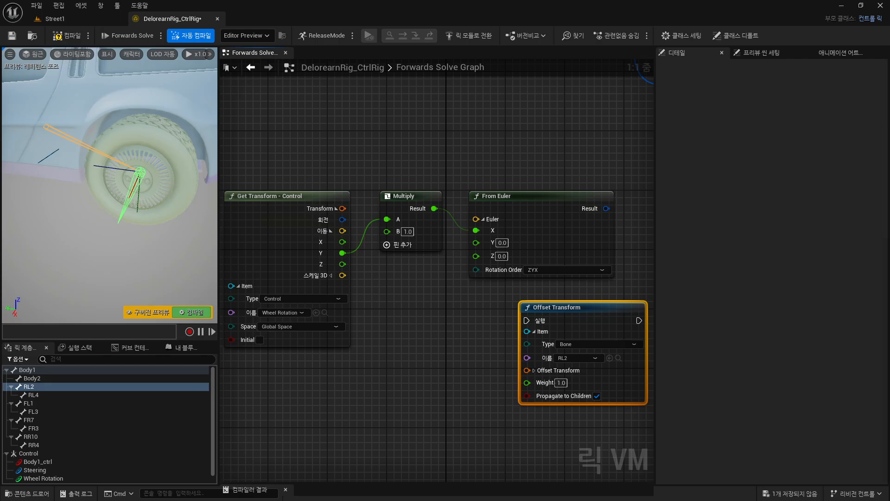
{"action": "key", "text": "f"}
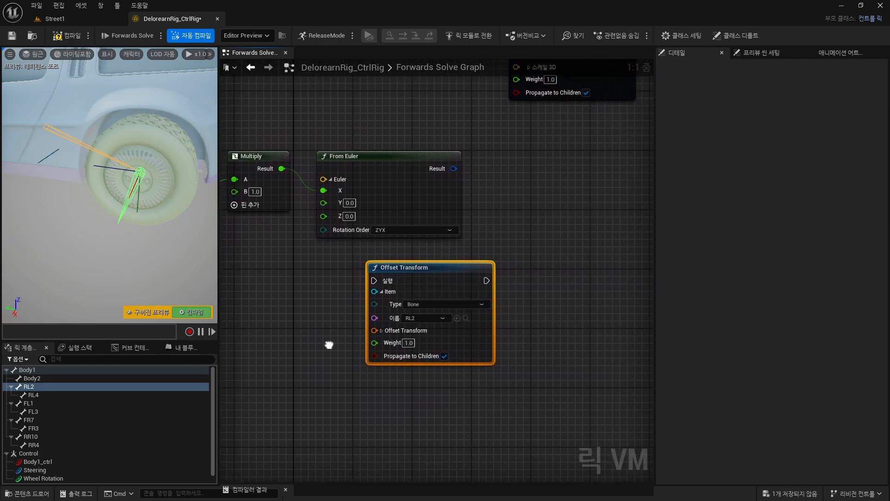
{"action": "left_click_drag", "start_coordinate": [411, 262], "coordinate": [554, 152]}
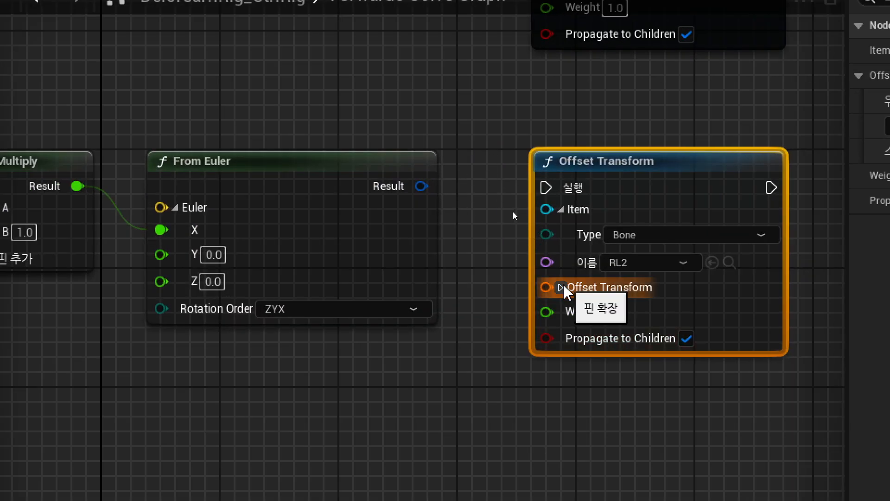
- Expand the RL2 node's Offset Transform input, feed From Euler's Result into its rotation, and align the node higher
{"action": "left_click", "coordinate": [561, 288]}
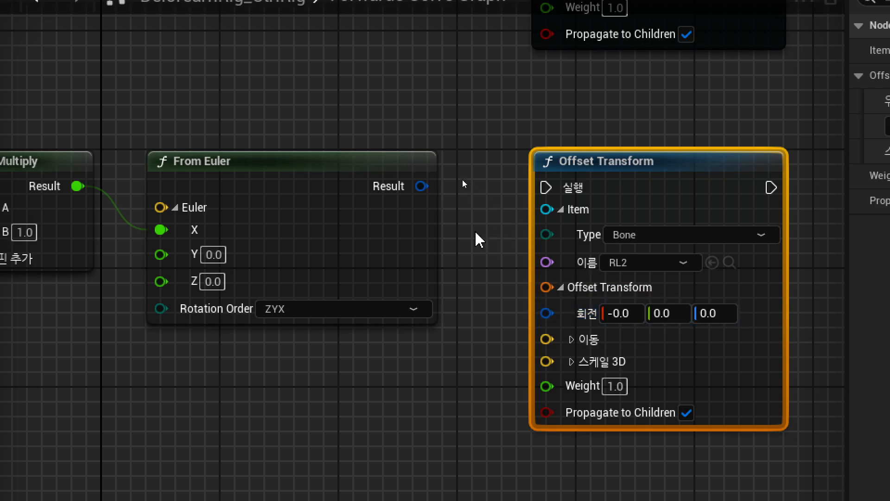
{"action": "left_click_drag", "start_coordinate": [422, 186], "coordinate": [547, 313]}
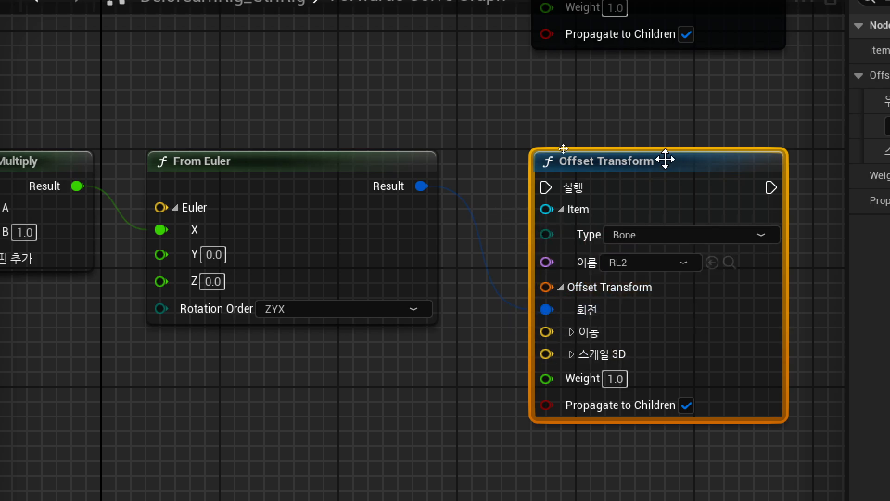
{"action": "left_click_drag", "start_coordinate": [666, 160], "coordinate": [666, 99]}
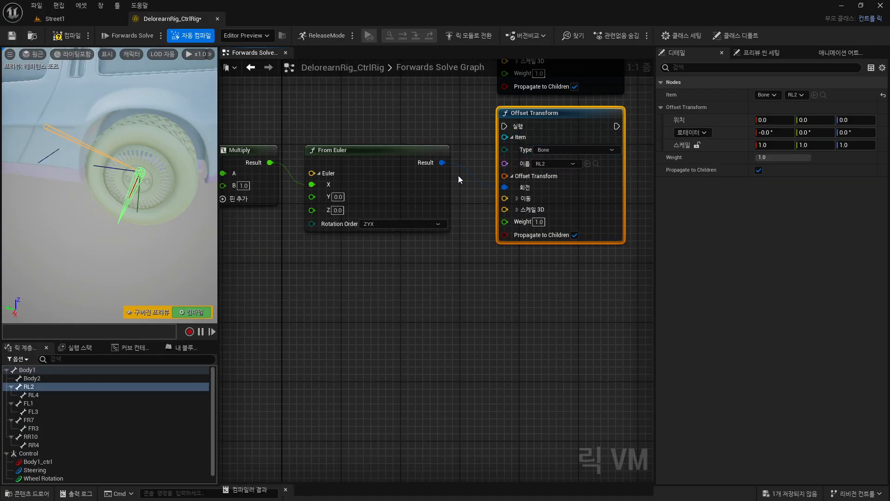
- Add a third output, C, to the Sequence node and shift it with Forwards Solve farther from the control nodes
{"action": "right_click_drag", "start_coordinate": [458, 175], "coordinate": [592, 360]}
{"action": "right_click_drag", "start_coordinate": [312, 173], "coordinate": [426, 385]}
{"action": "right_click_drag", "start_coordinate": [367, 184], "coordinate": [392, 299]}
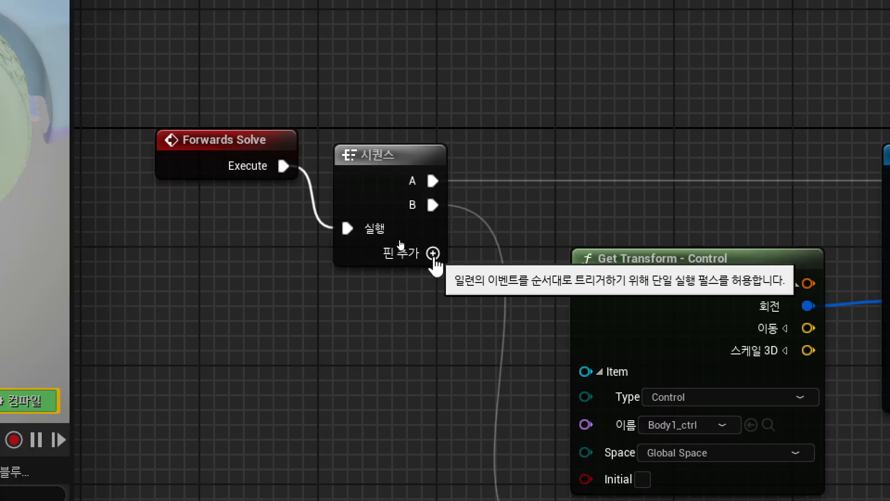
{"action": "left_click", "coordinate": [433, 253]}
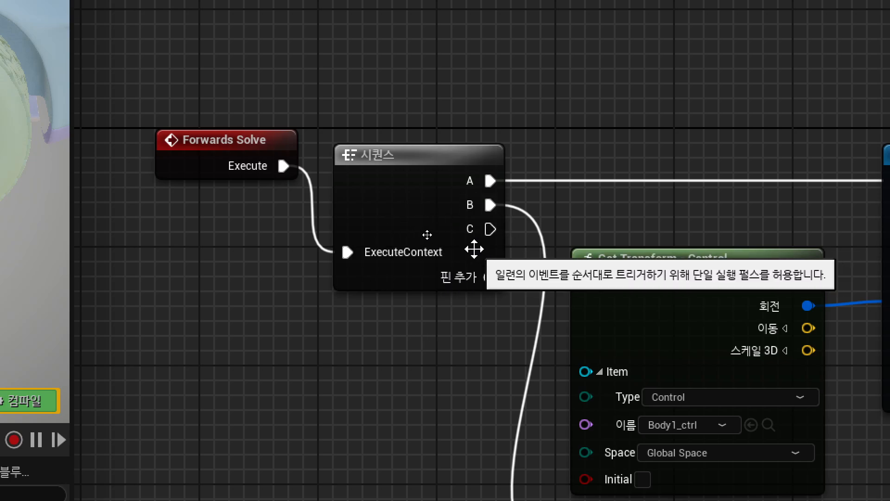
{"action": "left_click_drag", "start_coordinate": [401, 64], "coordinate": [166, 231]}
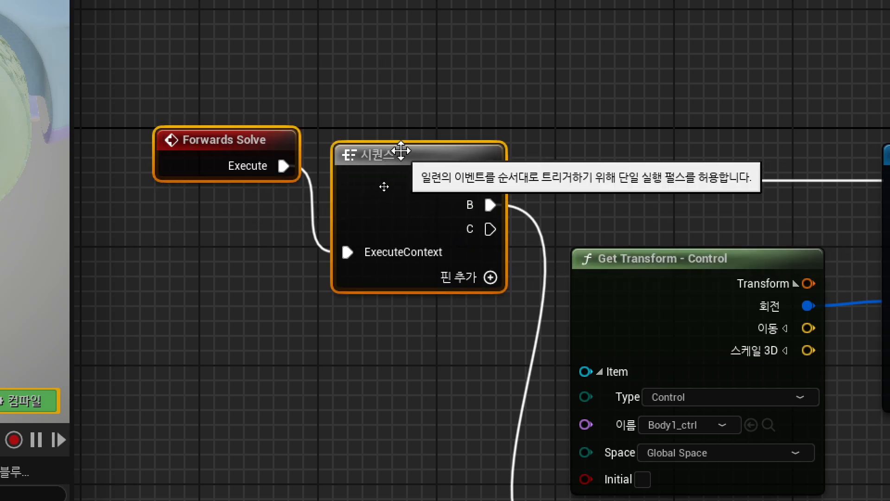
{"action": "left_click_drag", "start_coordinate": [398, 153], "coordinate": [266, 155]}
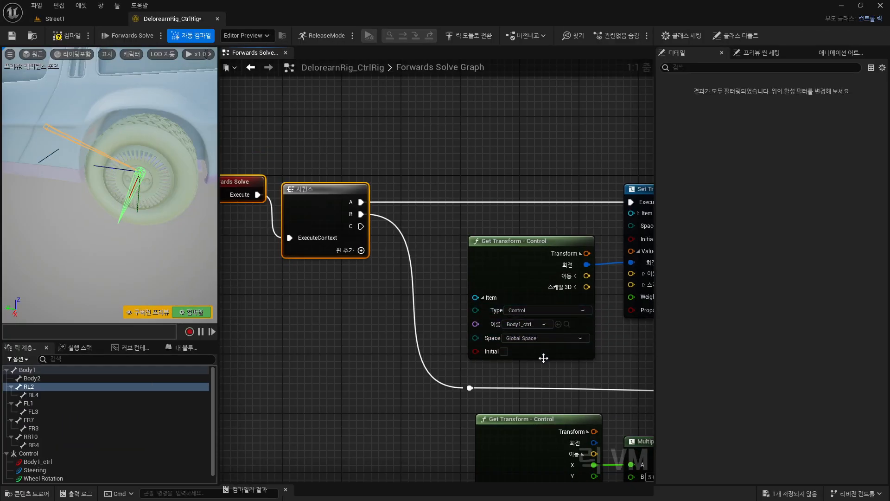
- Connect the Sequence node's C output to the execute input of the RL2 Offset Transform node
{"action": "right_click_drag", "start_coordinate": [722, 499], "coordinate": [526, 323]}
{"action": "right_click_drag", "start_coordinate": [446, 274], "coordinate": [413, 222]}
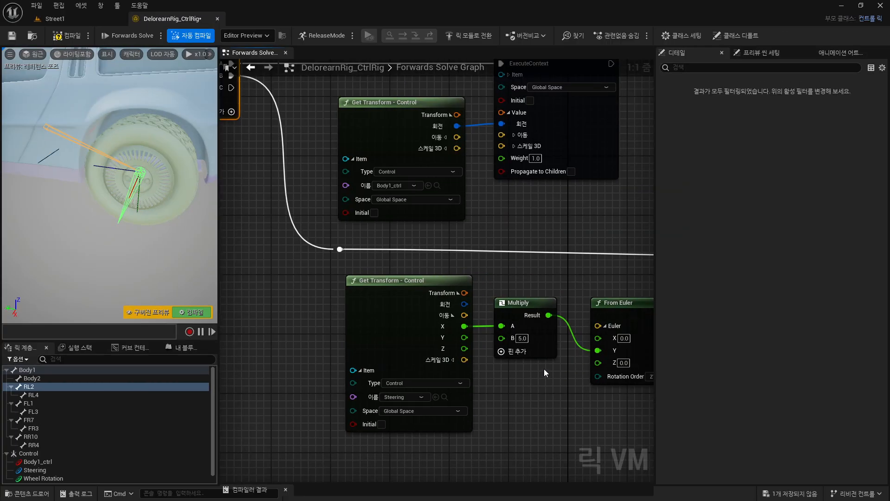
{"action": "scroll", "coordinate": [488, 341], "scroll_direction": "down", "scroll_amount": 3}
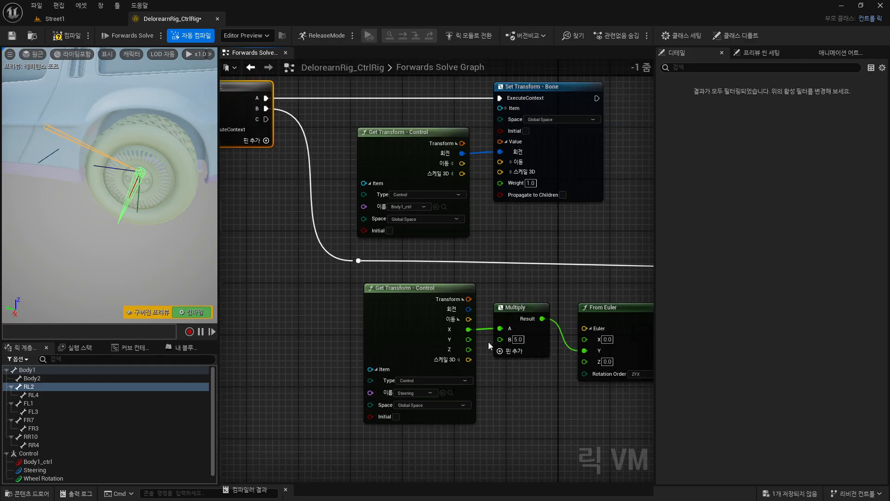
{"action": "right_click_drag", "start_coordinate": [549, 421], "coordinate": [459, 350]}
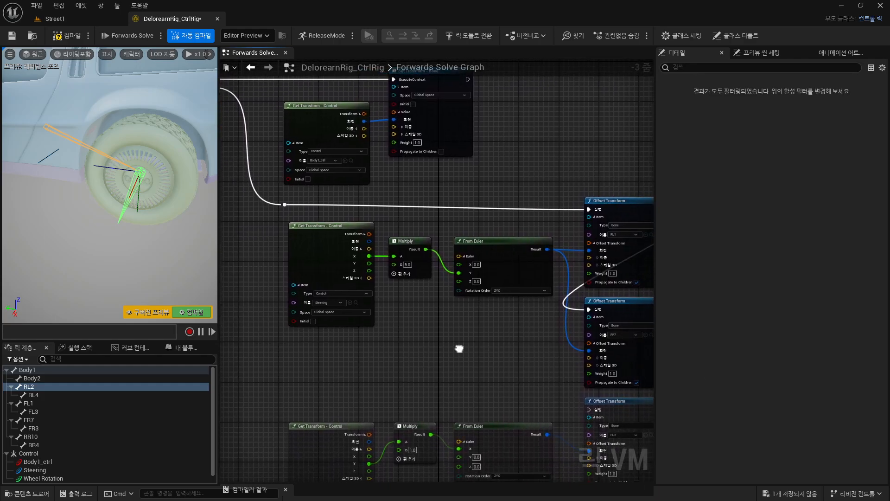
{"action": "scroll", "coordinate": [394, 337], "scroll_direction": "down", "scroll_amount": 1}
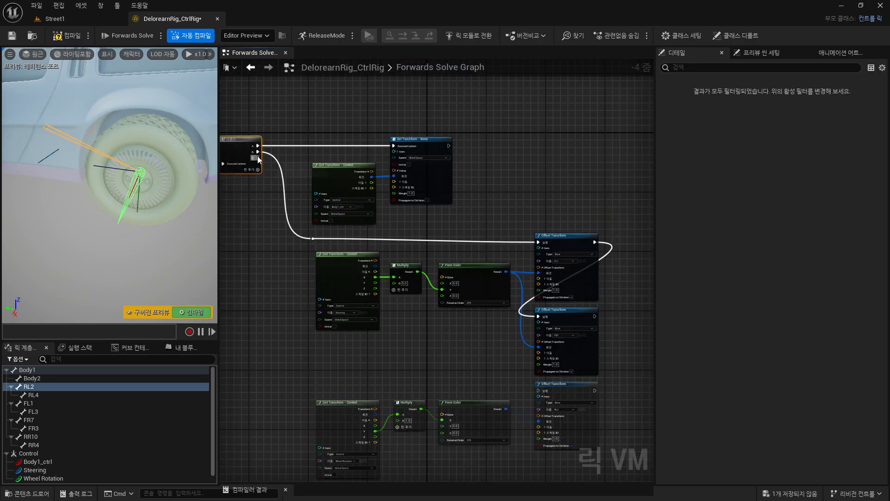
{"action": "left_click_drag", "start_coordinate": [257, 158], "coordinate": [538, 391]}
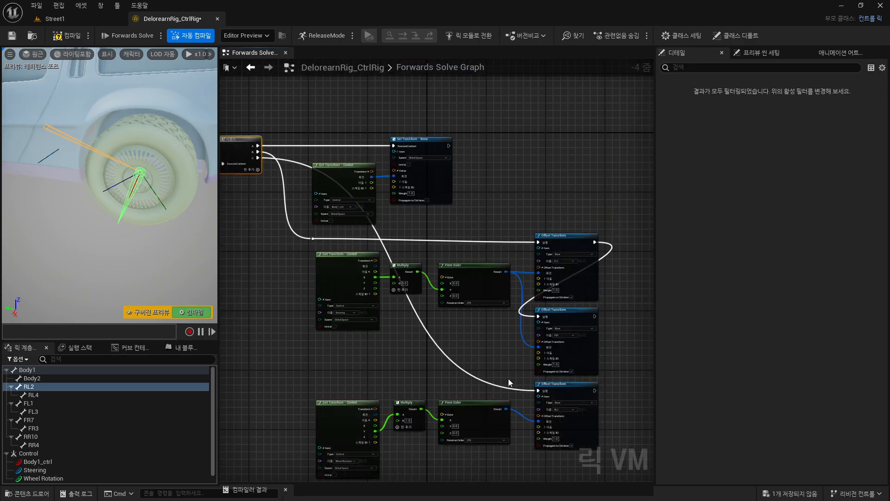
- Insert a reroute point on the Sequence C wire and place it just above the Wheel Rotation Get Transform node
{"action": "double_click", "coordinate": [421, 320]}
{"action": "left_click_drag", "start_coordinate": [424, 320], "coordinate": [378, 370]}
{"action": "key", "text": "Escape"}
{"action": "left_click_drag", "start_coordinate": [424, 317], "coordinate": [344, 380]}
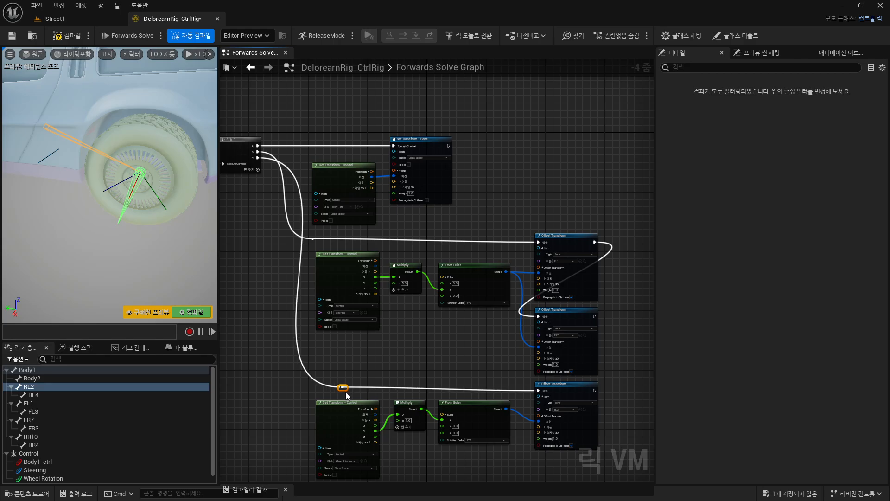
{"action": "right_click_drag", "start_coordinate": [427, 352], "coordinate": [445, 183]}
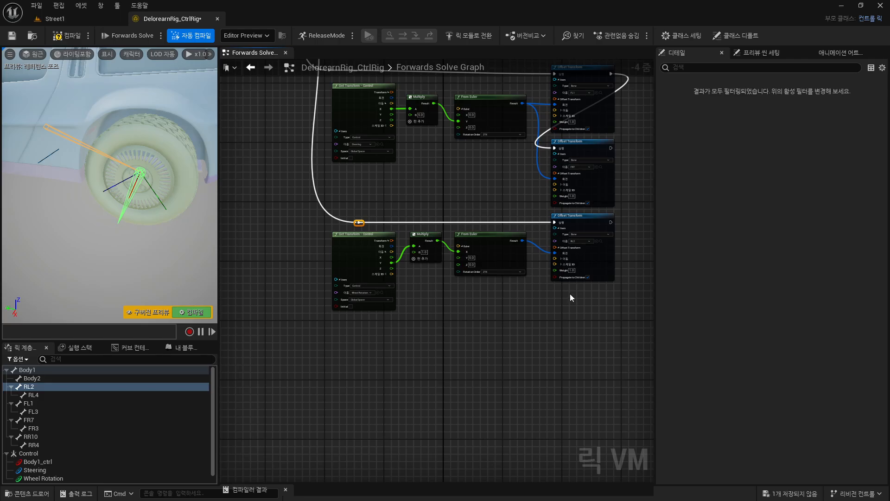
- Move the Wheel Rotation control back and forth along Y in the preview to check the rear wheel's spin direction
{"action": "left_click", "coordinate": [56, 478]}
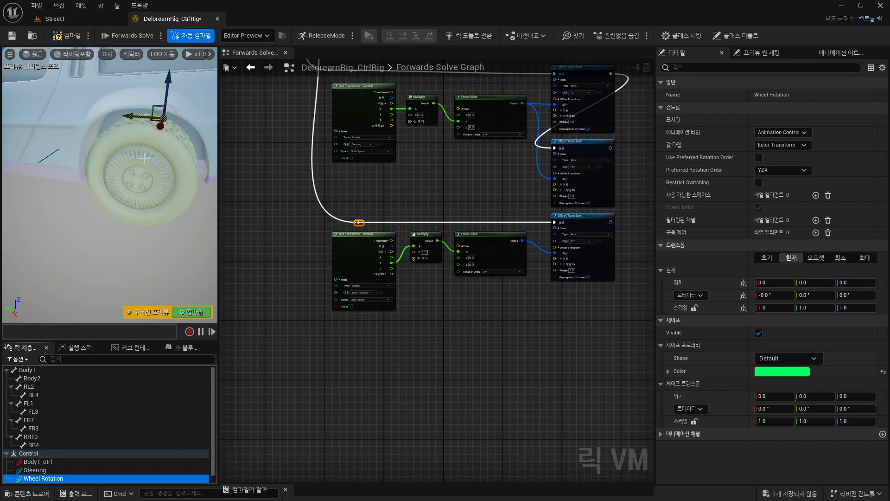
{"action": "left_click_drag", "start_coordinate": [137, 116], "coordinate": [70, 117]}
{"action": "key", "text": "ctrl+z"}
{"action": "key", "text": "ctrl+z"}
{"action": "key", "text": "ctrl+z"}
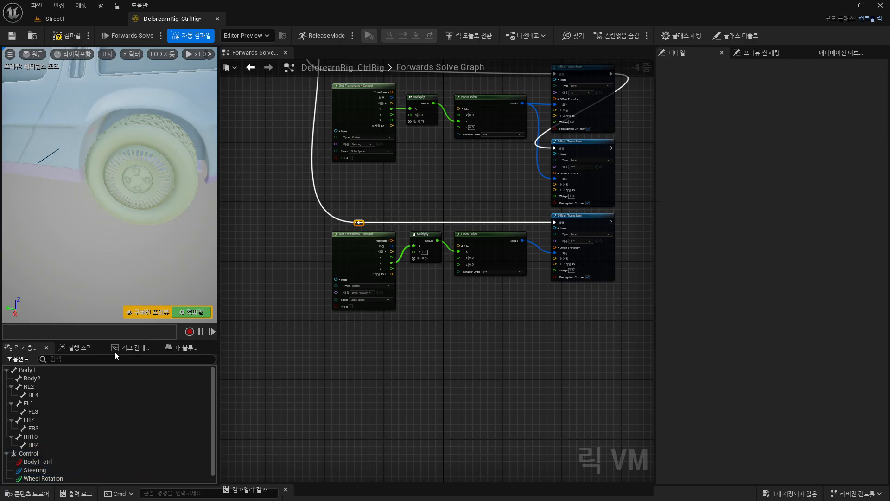
{"action": "left_click", "coordinate": [43, 477]}
{"action": "left_click_drag", "start_coordinate": [68, 112], "coordinate": [155, 118]}
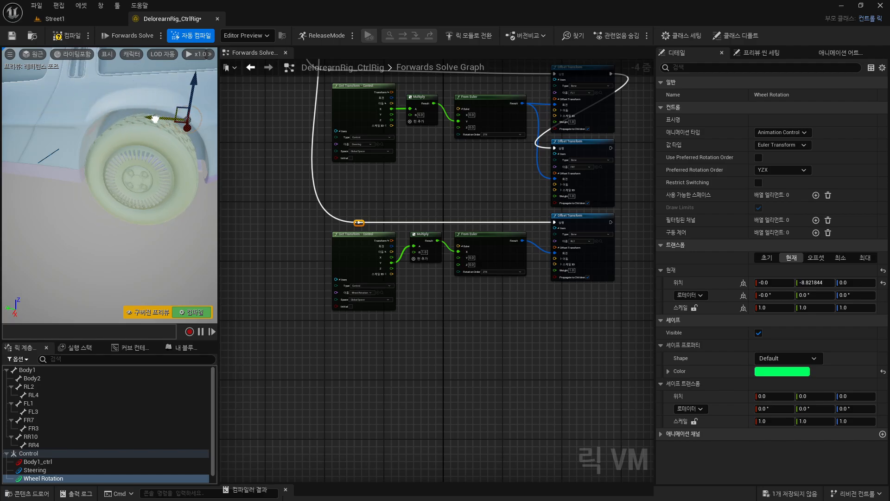
{"action": "mouse_move", "coordinate": [156, 119]}
{"action": "left_mouse_down"}
{"action": "mouse_move", "coordinate": [62, 123]}
{"action": "mouse_move", "coordinate": [135, 127]}
{"action": "mouse_move", "coordinate": [39, 124]}
{"action": "mouse_move", "coordinate": [153, 126]}
{"action": "mouse_move", "coordinate": [35, 124]}
{"action": "mouse_move", "coordinate": [157, 125]}
{"action": "left_mouse_up"}
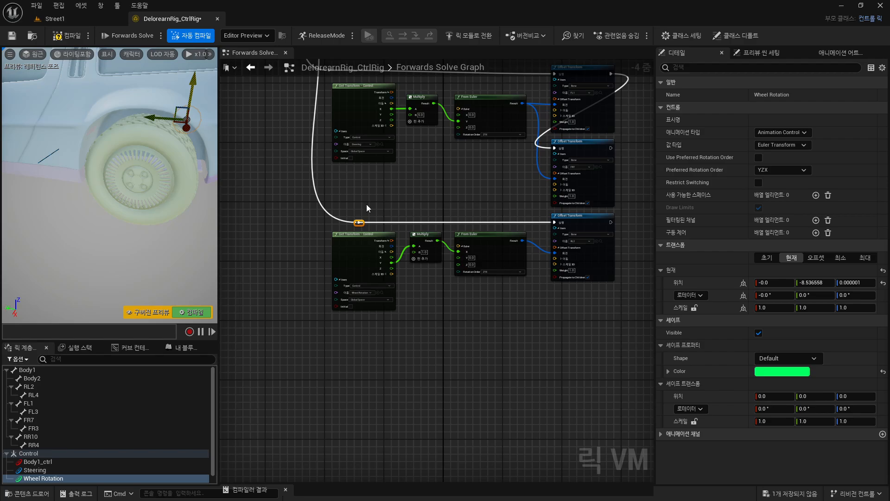
{"action": "left_click_drag", "start_coordinate": [157, 118], "coordinate": [91, 124]}
{"action": "key", "text": "ctrl+z"}
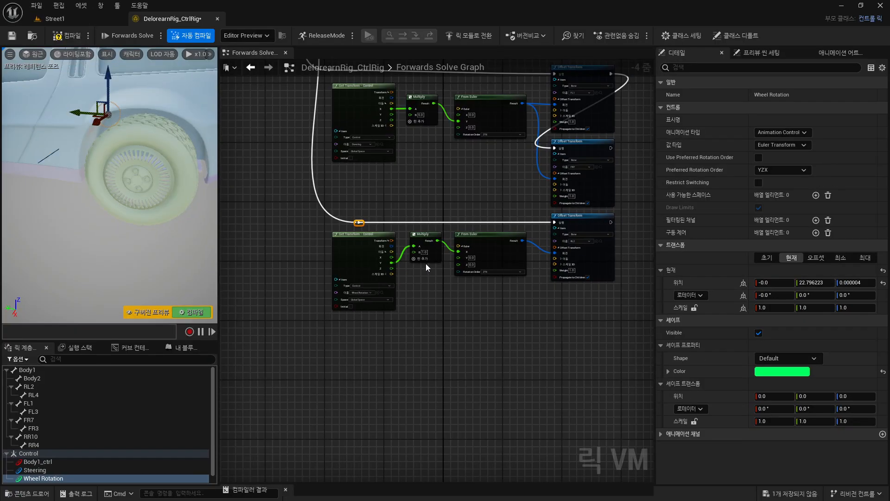
- Set the B value of the Wheel Rotation chain's Multiply node to -1.0
{"action": "scroll", "coordinate": [425, 264], "scroll_direction": "up", "scroll_amount": 4}
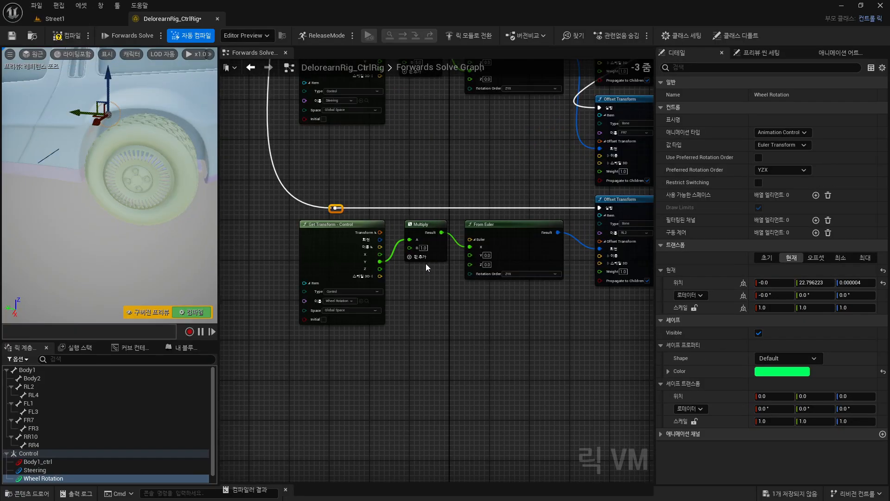
{"action": "left_click", "coordinate": [420, 240]}
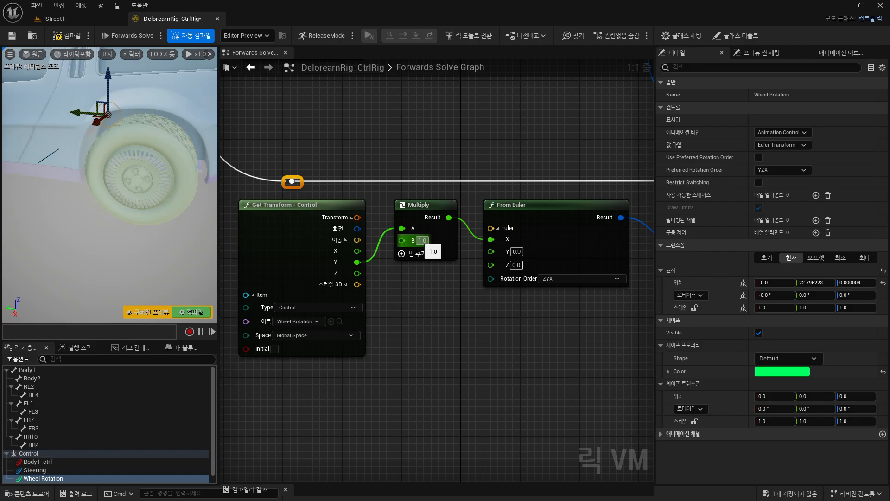
{"action": "type", "text": "-1.0"}
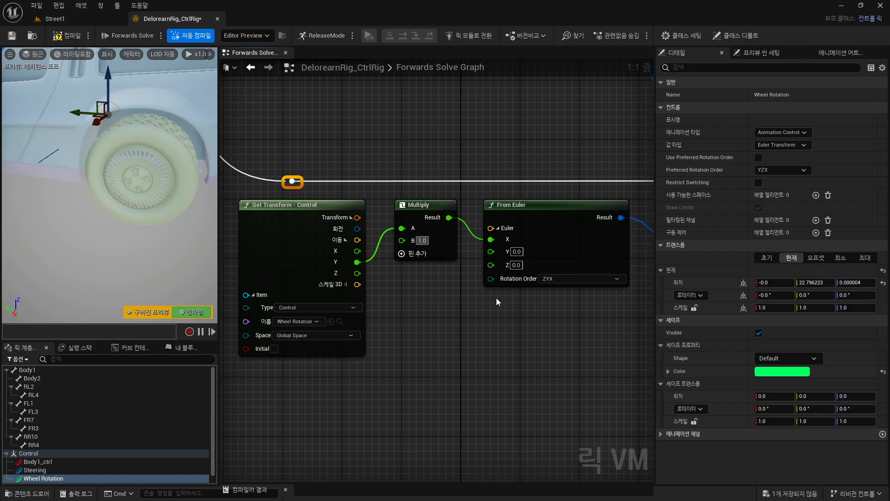
{"action": "key", "text": "Return"}
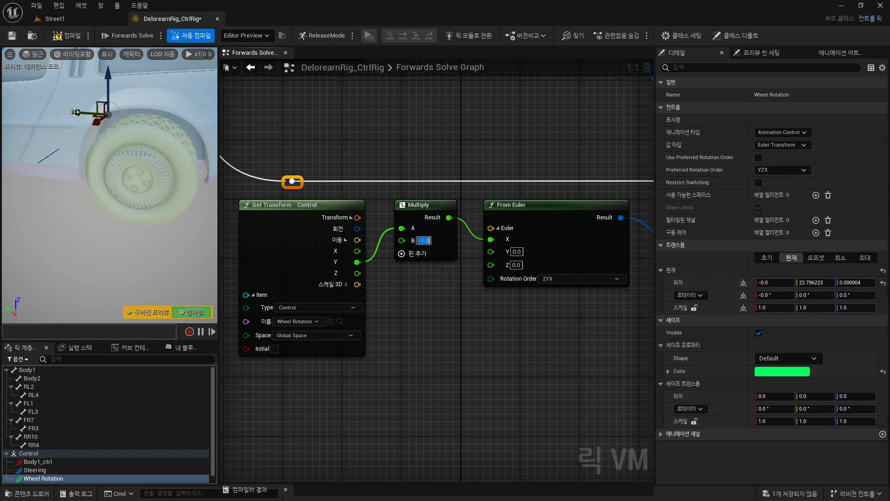
- Test the wheel spin by moving the Wheel Rotation control along Y, resetting its Y location to 0 between moves
{"action": "left_click_drag", "start_coordinate": [81, 111], "coordinate": [109, 223]}
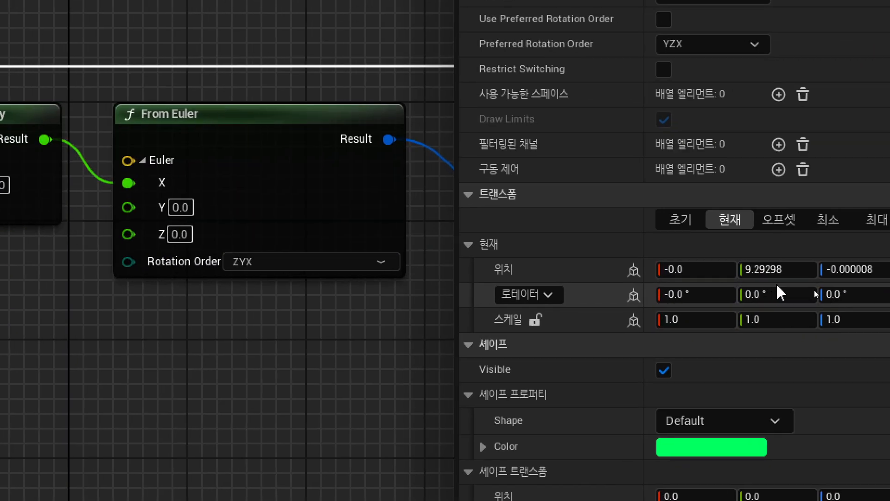
{"action": "left_click", "coordinate": [815, 283]}
{"action": "type", "text": "0"}
{"action": "key", "text": "Return"}
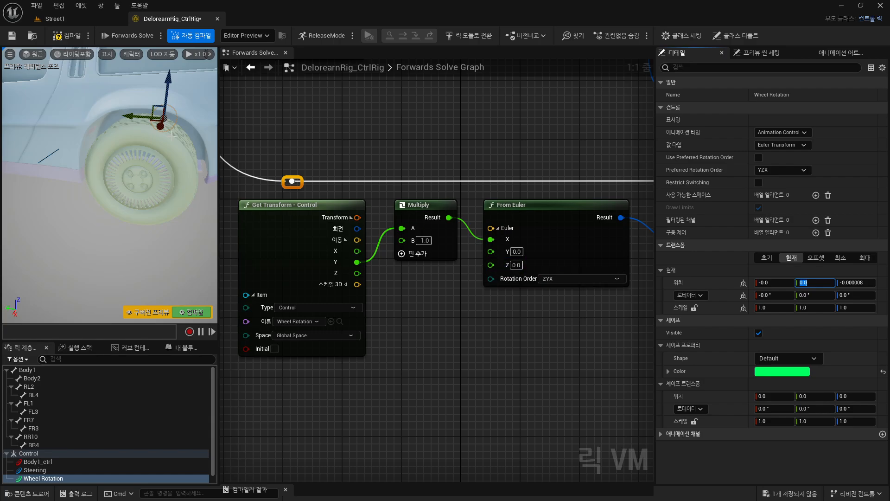
{"action": "left_click_drag", "start_coordinate": [172, 135], "coordinate": [89, 122]}
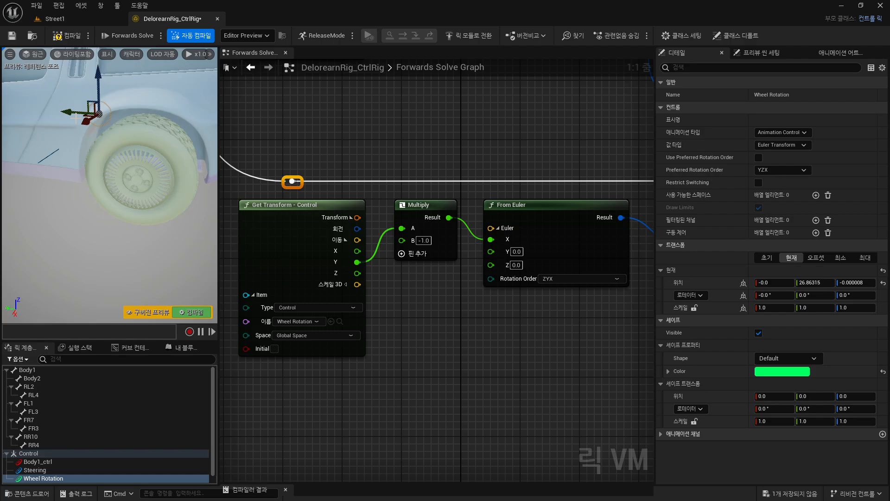
- Reposition the From Euler node to leave more space between it and the Multiply node, ahead of the RL2 Offset Transform
{"action": "right_click_drag", "start_coordinate": [556, 351], "coordinate": [396, 282]}
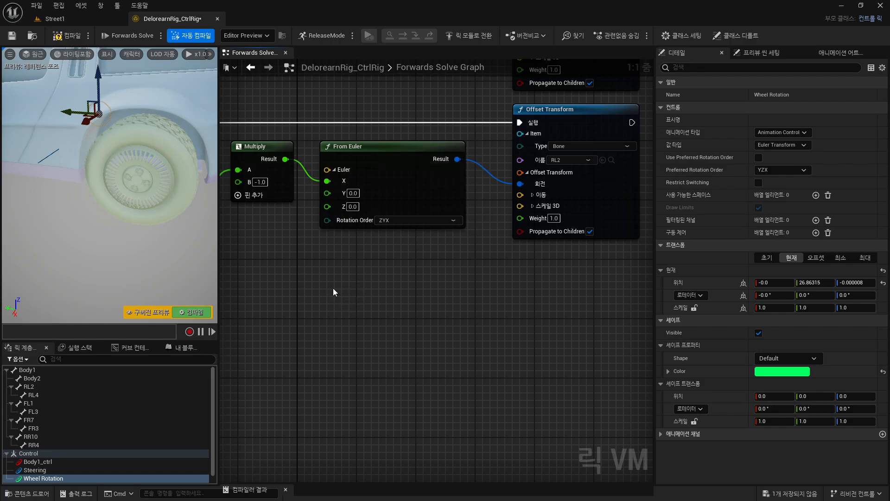
{"action": "right_click_drag", "start_coordinate": [334, 292], "coordinate": [408, 302]}
{"action": "left_click_drag", "start_coordinate": [504, 160], "coordinate": [543, 159]}
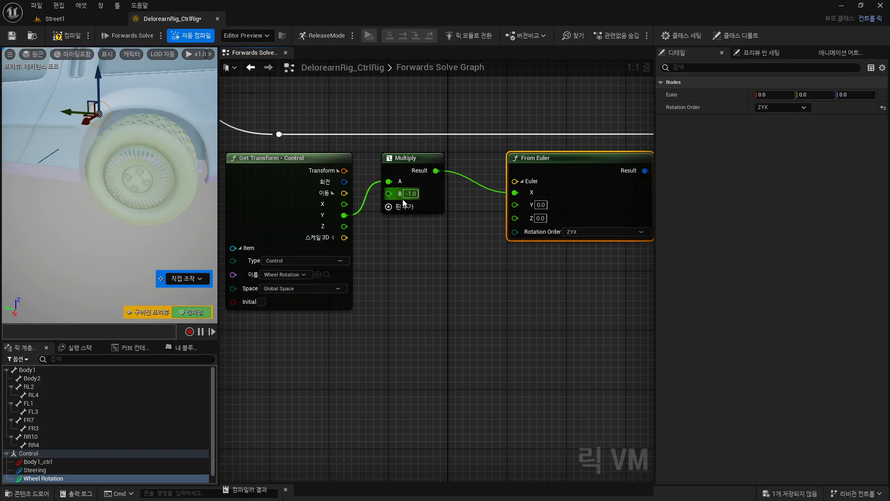
{"action": "right_click_drag", "start_coordinate": [498, 277], "coordinate": [309, 285]}
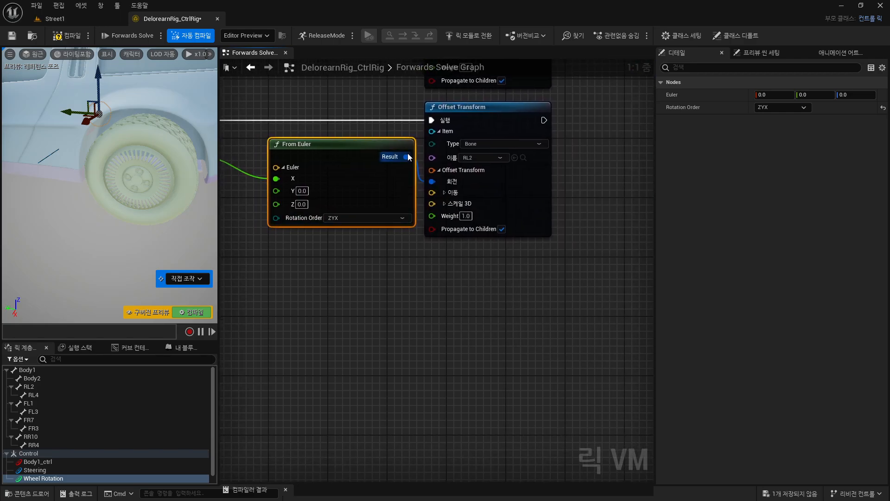
{"action": "left_click", "coordinate": [481, 108]}
{"action": "left_click", "coordinate": [352, 144]}
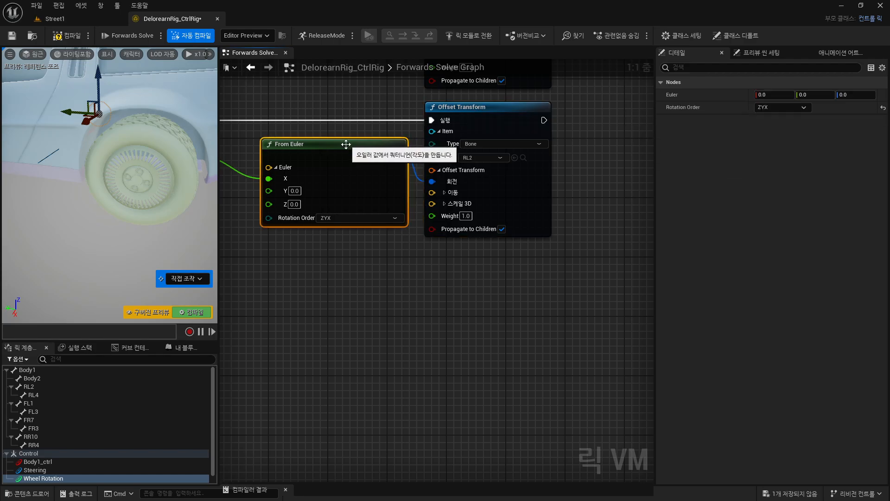
- Add an Accumulated Time node and wire it between the Multiply node's Result and From Euler's X, feeding its Speed input
{"action": "right_click_drag", "start_coordinate": [310, 298], "coordinate": [512, 278]}
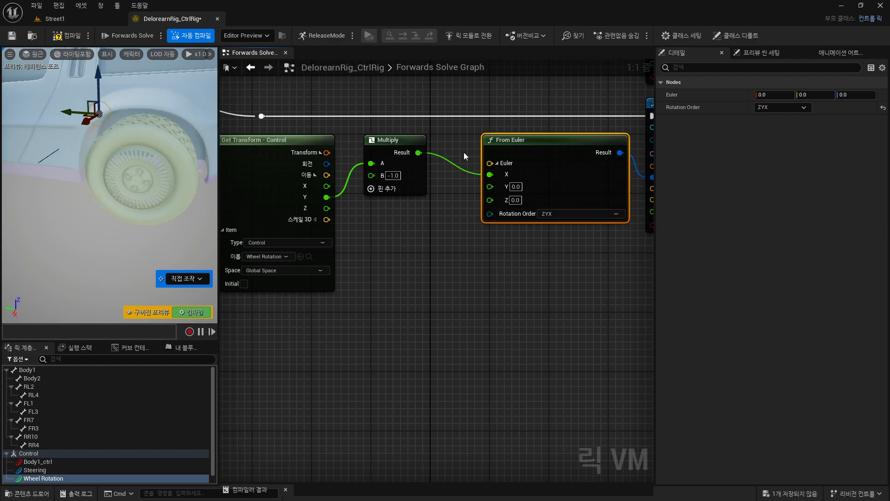
{"action": "right_click", "coordinate": [403, 252]}
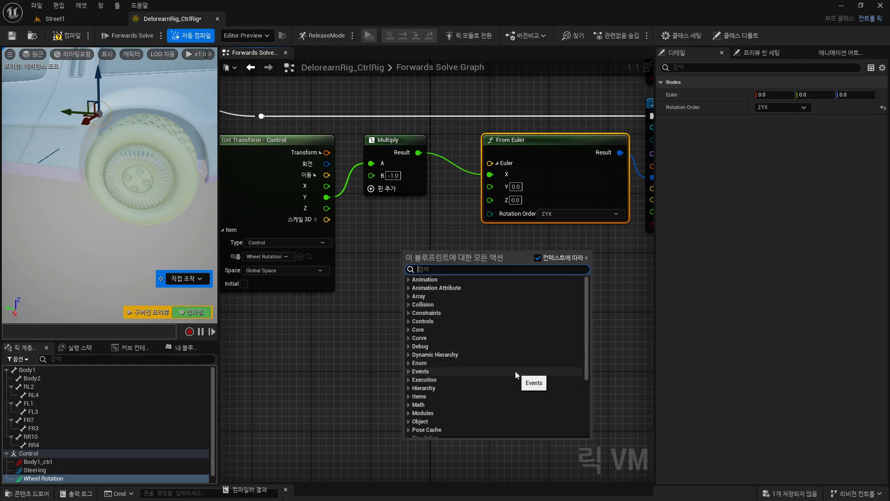
{"action": "type", "text": "time"}
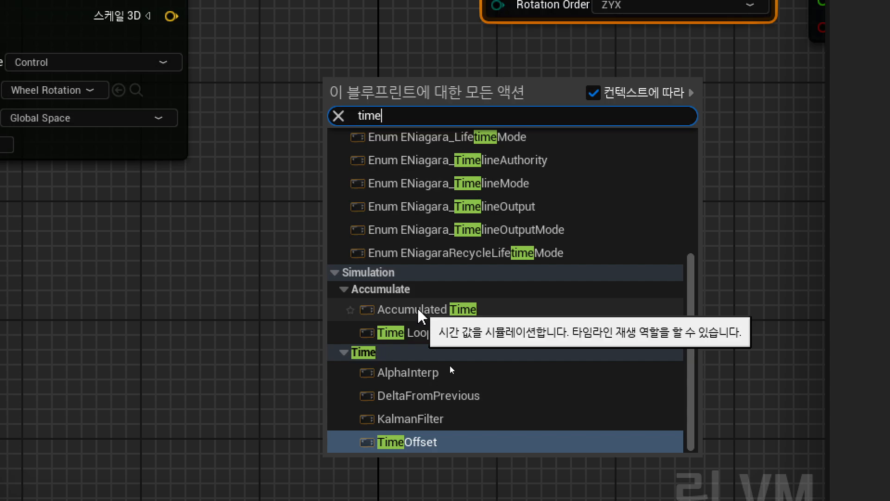
{"action": "left_click", "coordinate": [447, 311]}
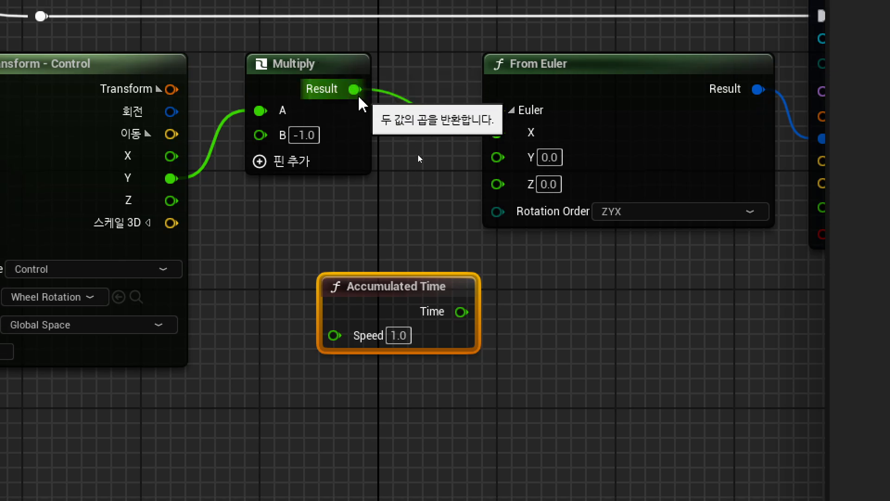
{"action": "left_click_drag", "start_coordinate": [347, 82], "coordinate": [332, 334]}
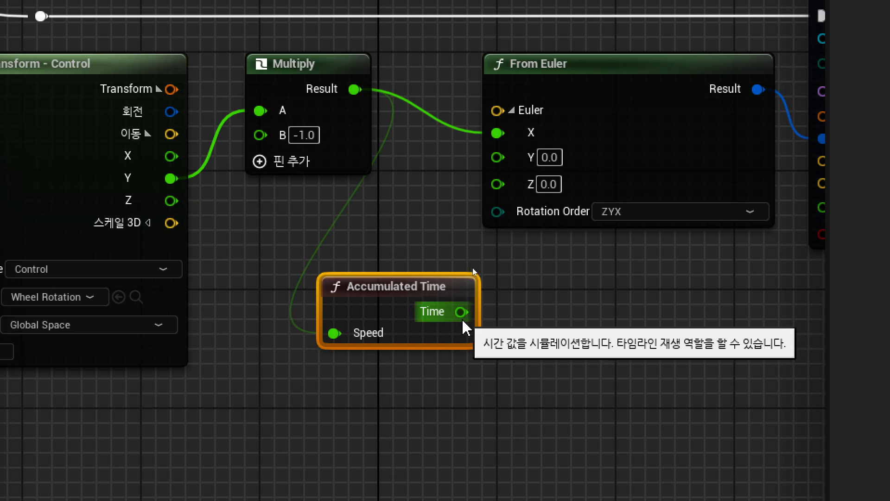
{"action": "left_click_drag", "start_coordinate": [462, 312], "coordinate": [499, 134]}
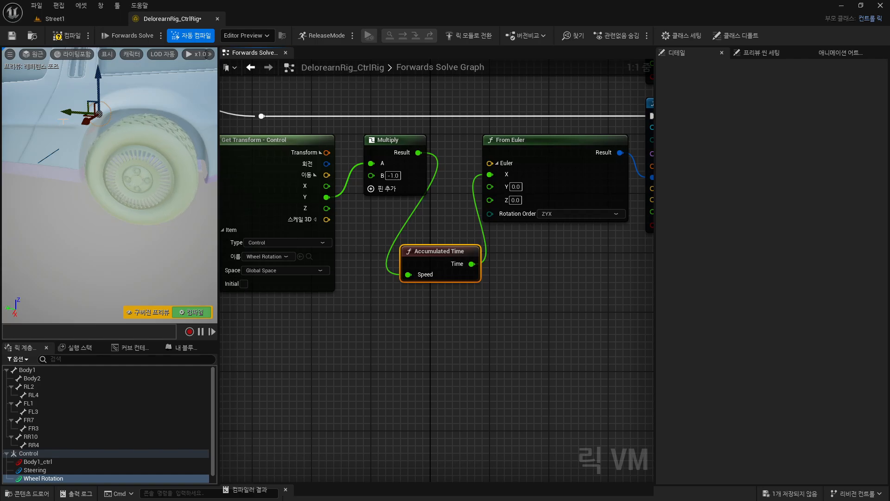
- Move the Wheel Rotation control along Y to test the spin, and set the Multiply node's B value to -50
{"action": "left_click_drag", "start_coordinate": [69, 112], "coordinate": [30, 120]}
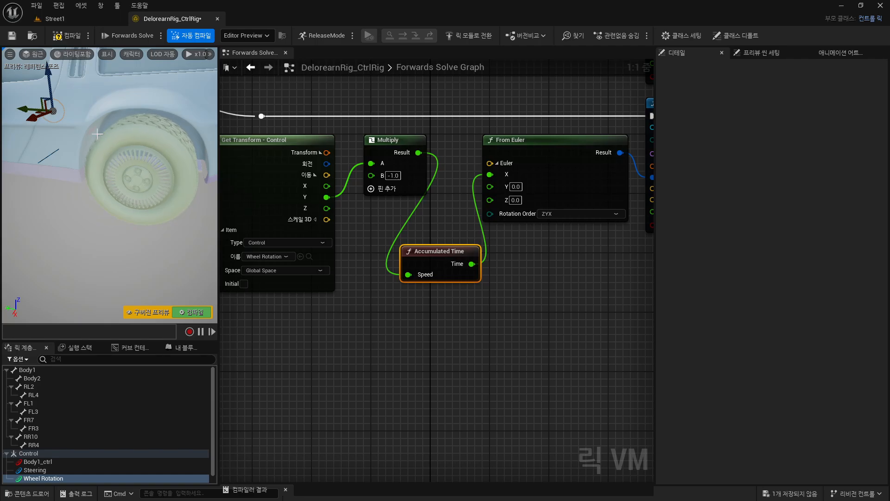
{"action": "left_click", "coordinate": [393, 176]}
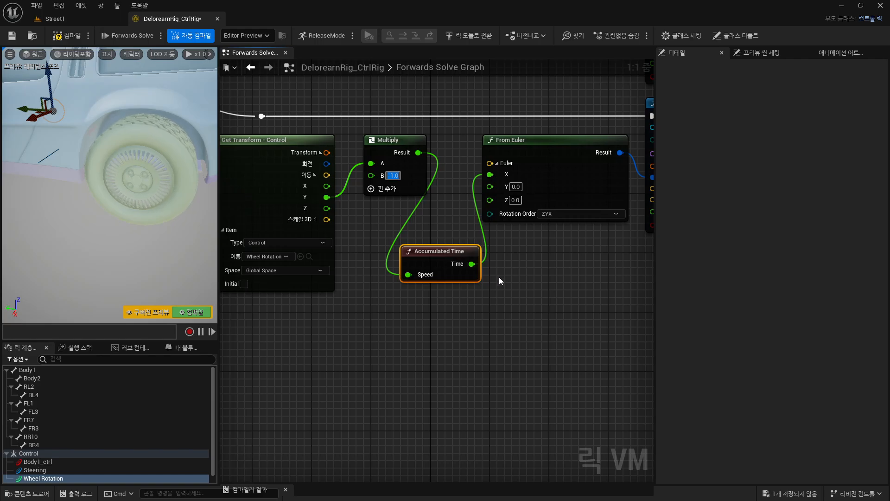
{"action": "type", "text": "-50"}
{"action": "key", "text": "Return"}
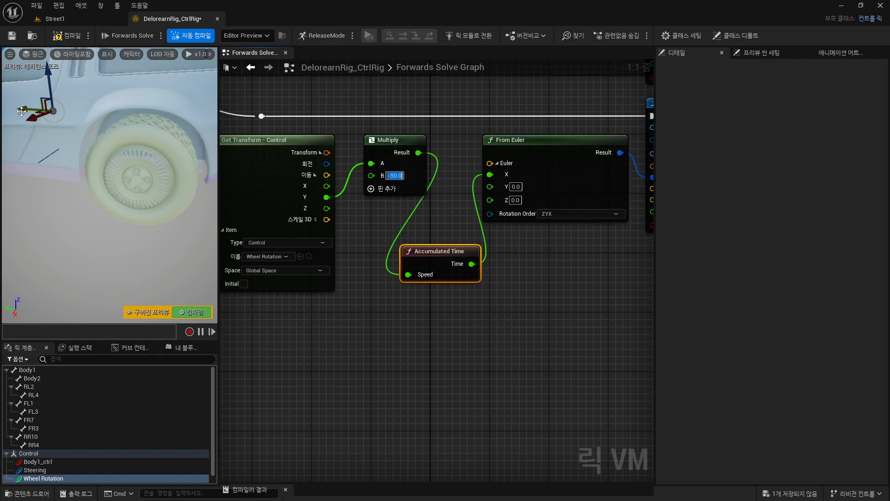
- Move the Wheel Rotation control back and forth along Y to check the rear wheel's continuous spin speed and direction
{"action": "left_click_drag", "start_coordinate": [20, 111], "coordinate": [7, 126]}
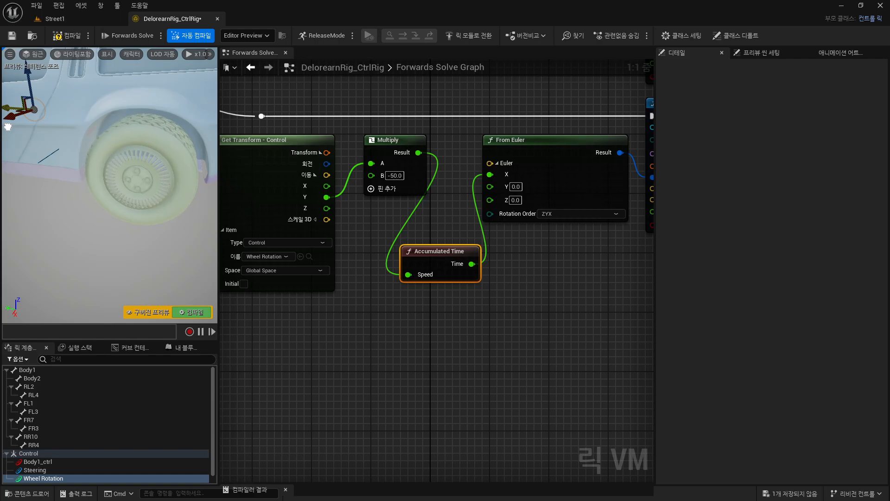
{"action": "left_click_drag", "start_coordinate": [8, 126], "coordinate": [22, 148]}
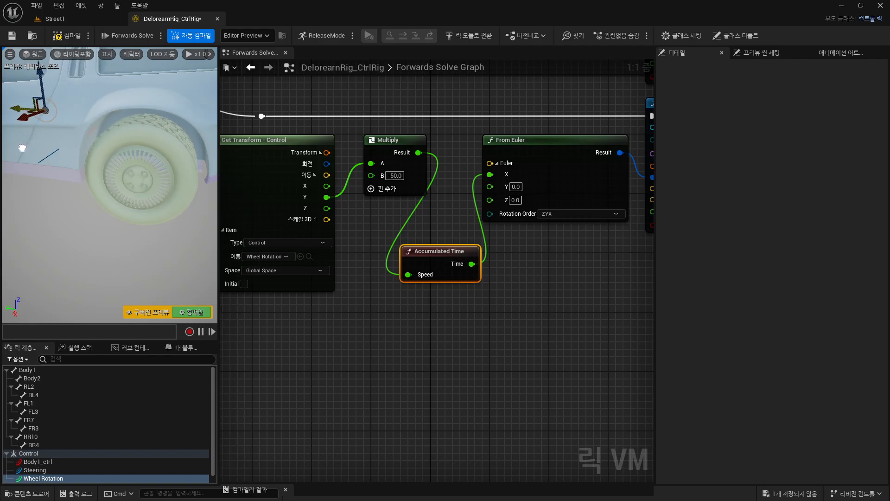
{"action": "mouse_move", "coordinate": [40, 150]}
{"action": "left_mouse_down"}
{"action": "mouse_move", "coordinate": [57, 151]}
{"action": "mouse_move", "coordinate": [20, 152]}
{"action": "mouse_move", "coordinate": [48, 165]}
{"action": "left_mouse_up"}
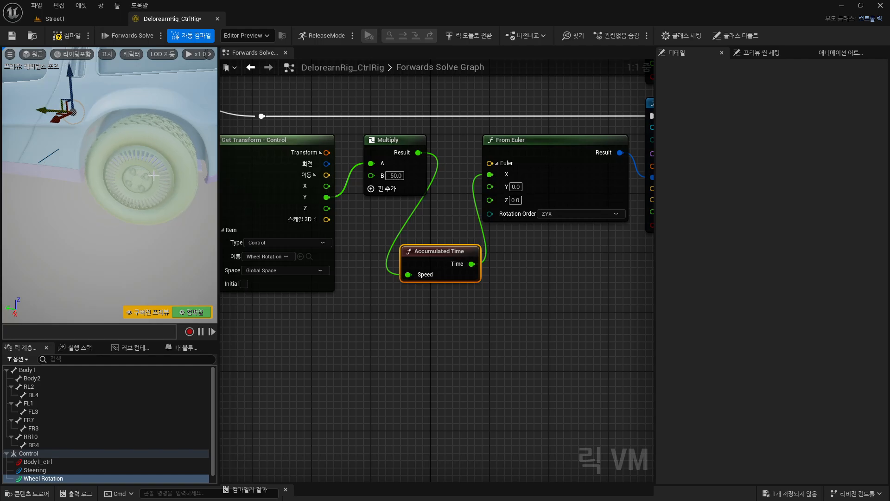
{"action": "scroll", "coordinate": [468, 322], "scroll_direction": "down", "scroll_amount": 3}
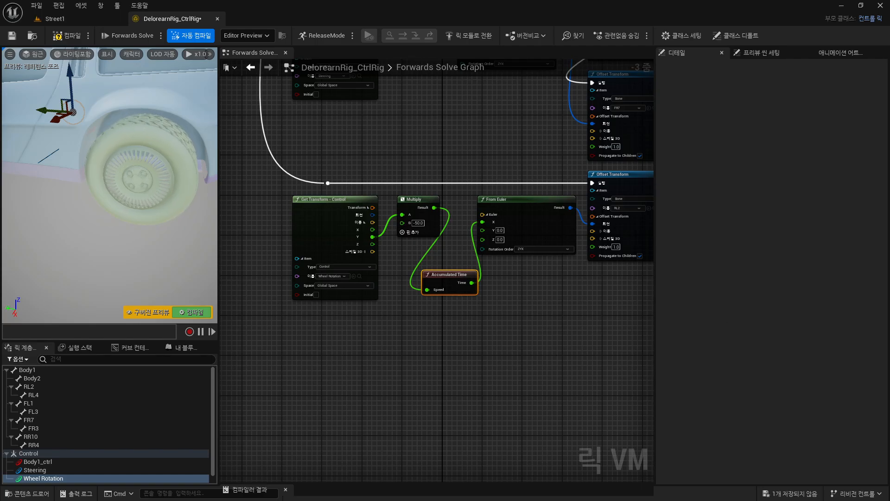
{"action": "left_click_drag", "start_coordinate": [43, 111], "coordinate": [45, 111]}
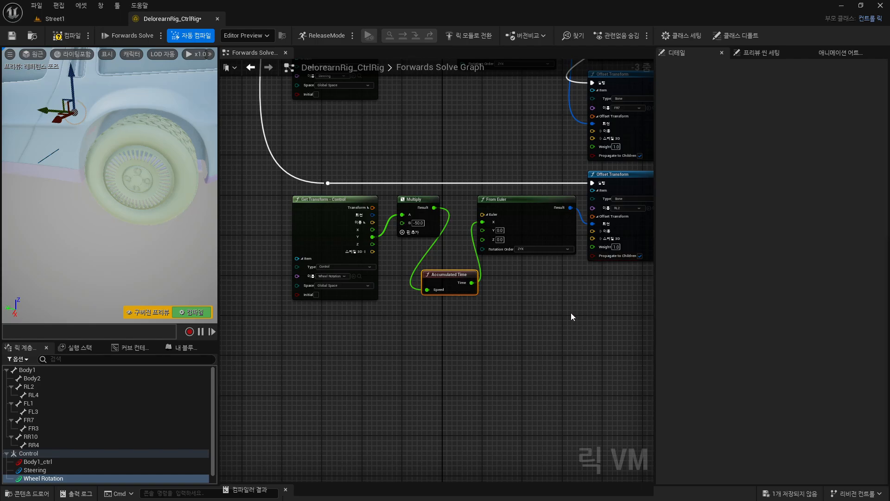
- Add Offset Transform nodes for the FL1, FR7 and RR10 bones below the RL2 Offset Transform
{"action": "left_click", "coordinate": [597, 320]}
{"action": "right_click_drag", "start_coordinate": [601, 315], "coordinate": [395, 306]}
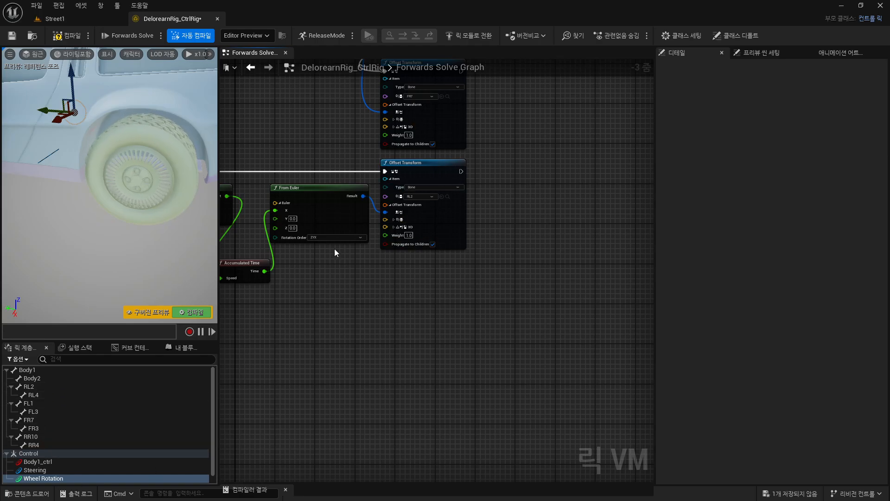
{"action": "left_click", "coordinate": [34, 386]}
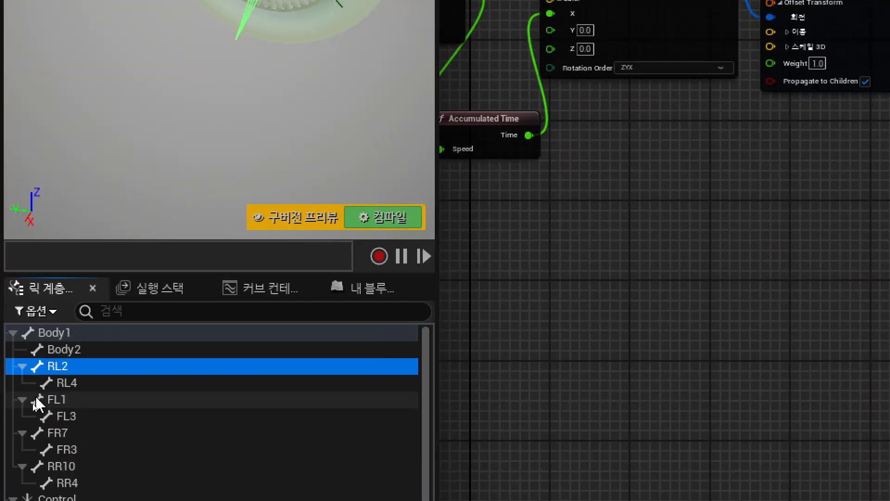
{"action": "left_click", "coordinate": [56, 399]}
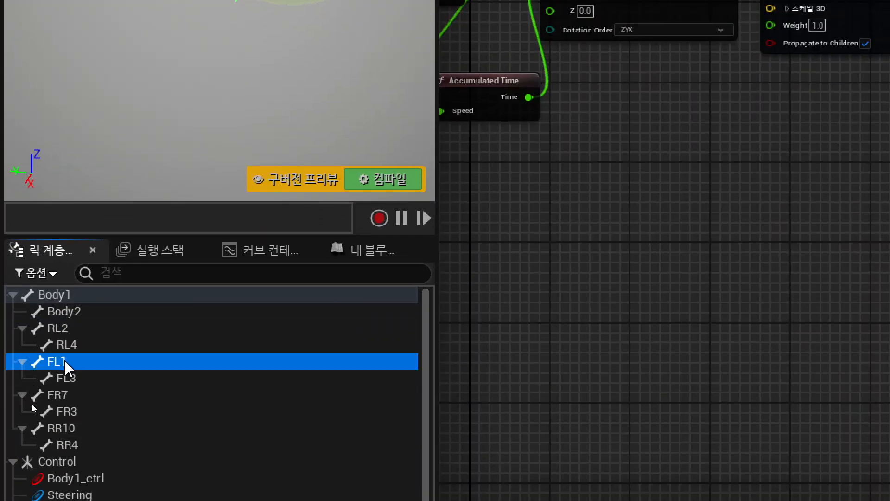
{"action": "left_click", "coordinate": [69, 396], "text": "ctrl"}
{"action": "left_click", "coordinate": [75, 429], "text": "ctrl"}
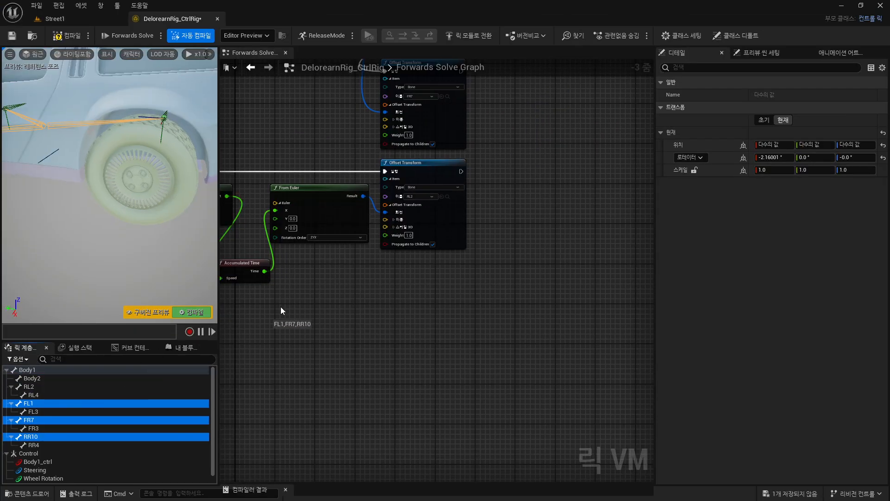
{"action": "left_click_drag", "start_coordinate": [404, 266], "coordinate": [404, 268]}
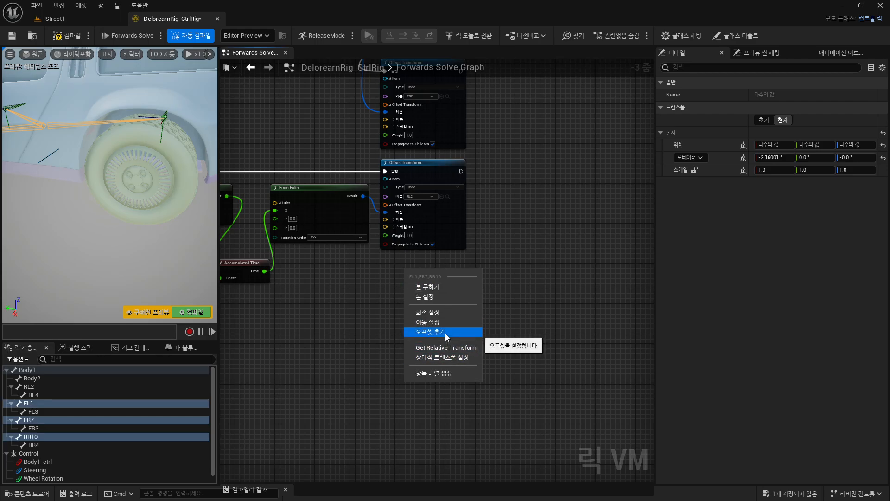
{"action": "left_click", "coordinate": [446, 333]}
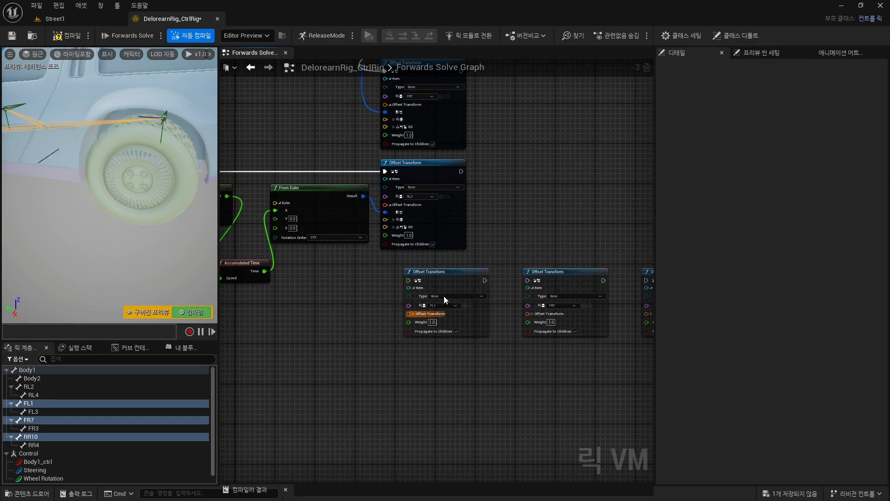
- Arrange the new nodes in a grid with RL2: FL1 beside it, FR7 beneath it and RR10 beside FR7
{"action": "left_click_drag", "start_coordinate": [446, 275], "coordinate": [532, 166]}
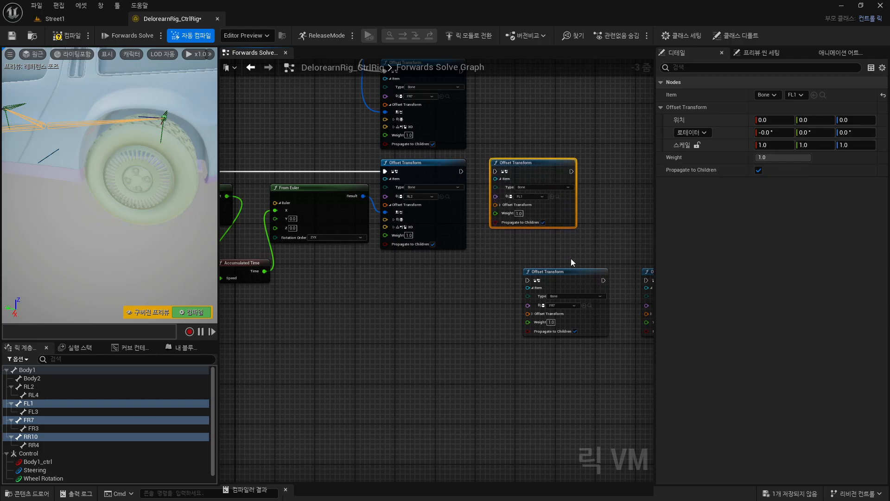
{"action": "left_click_drag", "start_coordinate": [569, 273], "coordinate": [427, 271]}
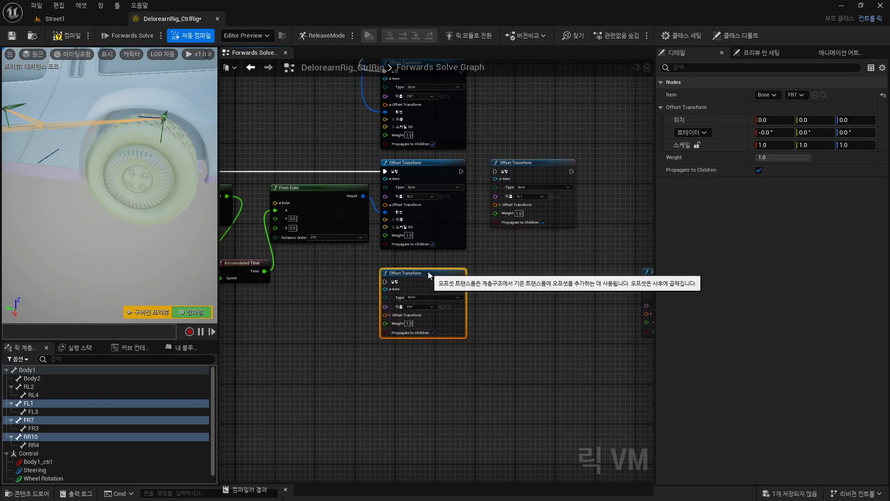
{"action": "right_click_drag", "start_coordinate": [507, 297], "coordinate": [464, 305]}
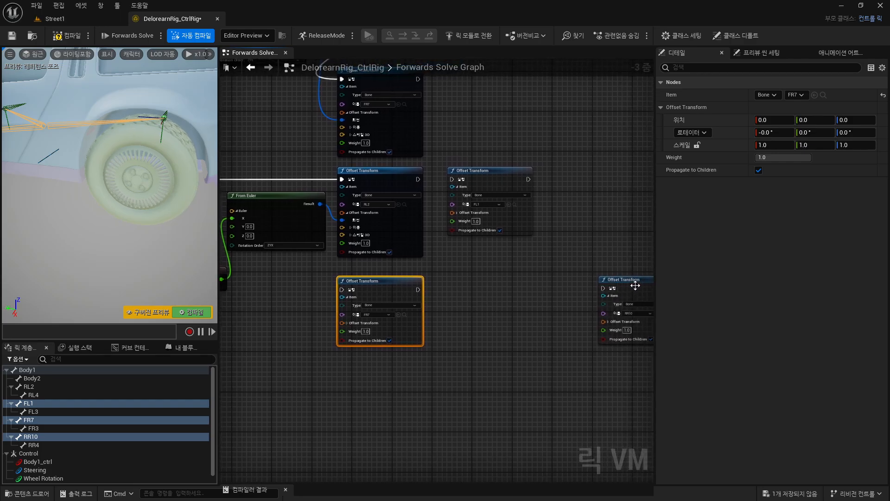
{"action": "left_click_drag", "start_coordinate": [639, 277], "coordinate": [489, 285]}
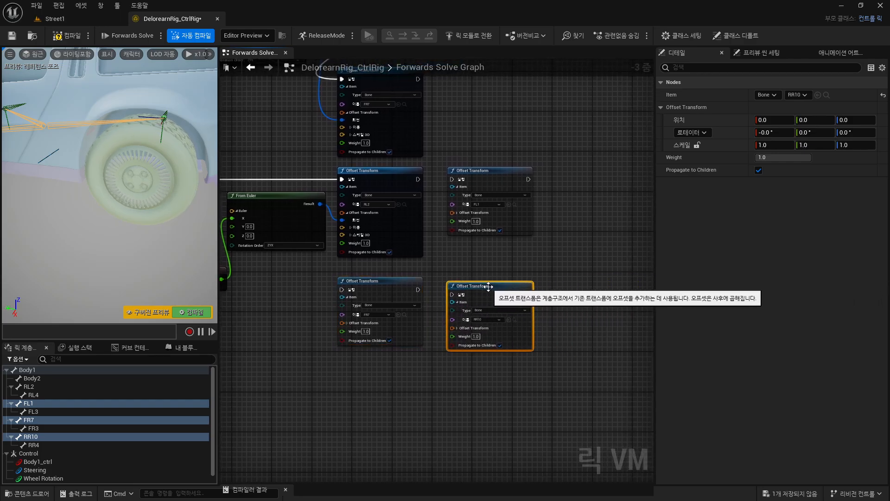
- Expand the Offset Transform pins on the FL1, RR10 and FR7 nodes and connect From Euler's Result to each rotation input
{"action": "left_click", "coordinate": [458, 212]}
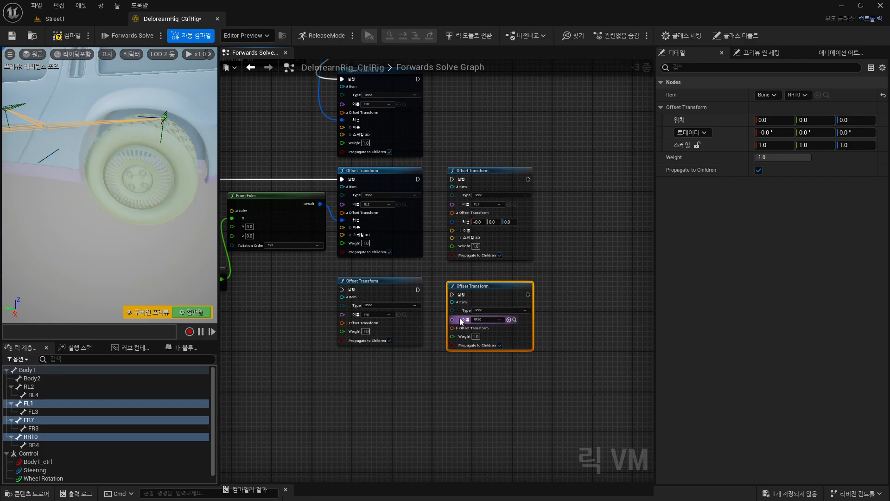
{"action": "left_click", "coordinate": [456, 329]}
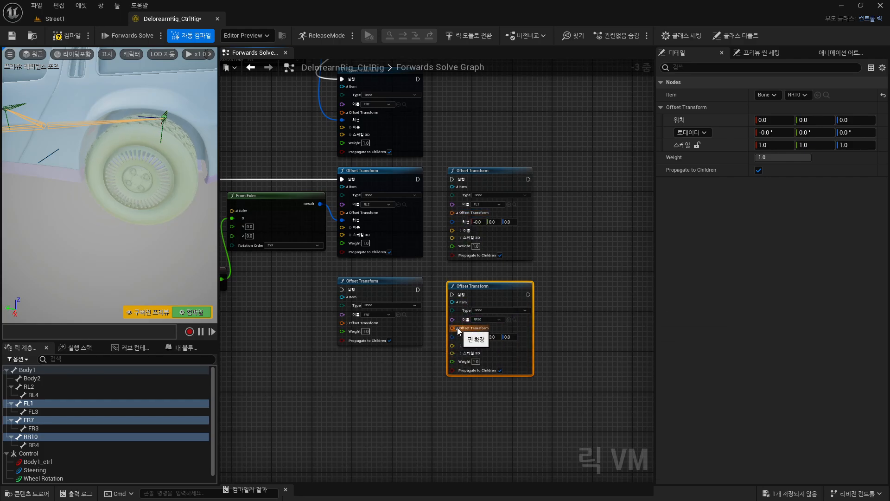
{"action": "left_click", "coordinate": [347, 323]}
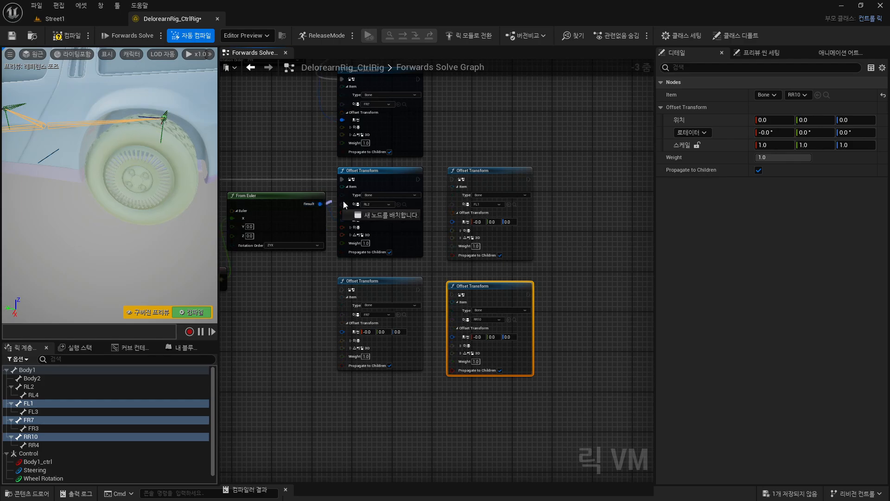
{"action": "left_click_drag", "start_coordinate": [342, 220], "coordinate": [453, 336], "text": "ctrl"}
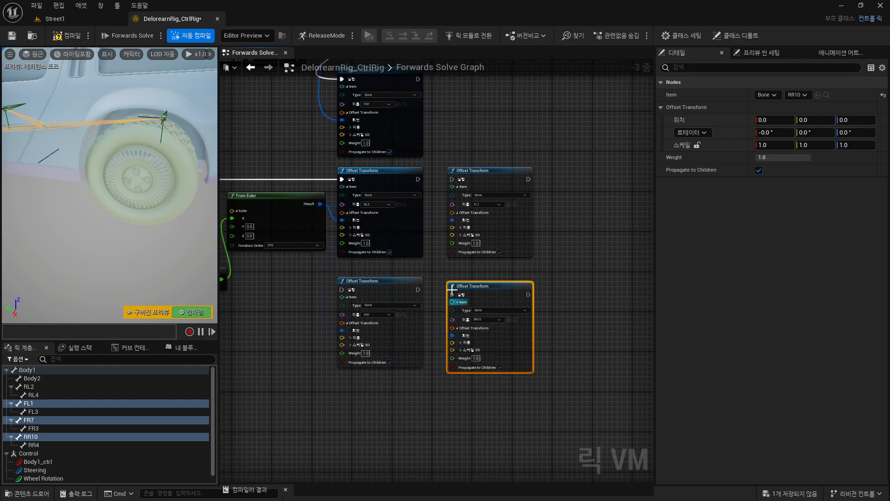
- Chain the execution flow of the Offset Transform nodes from RL2 through FL1 and FR7 to RR10
{"action": "left_click_drag", "start_coordinate": [418, 179], "coordinate": [452, 179]}
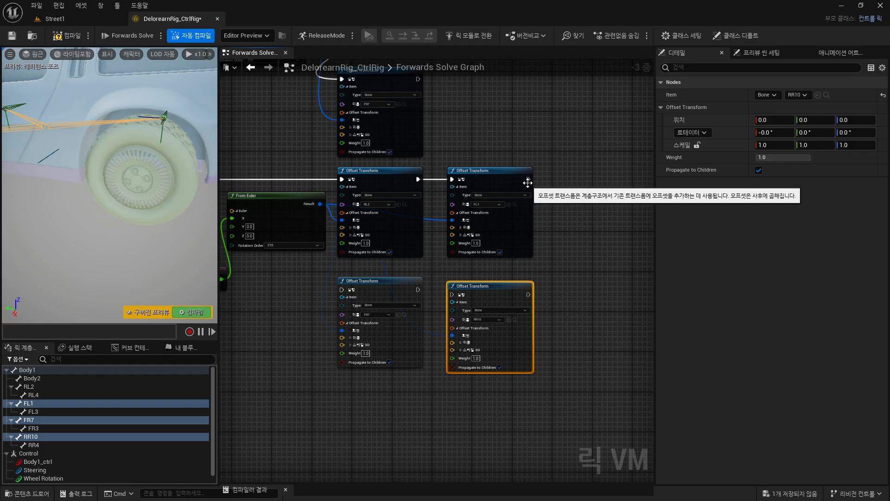
{"action": "left_click_drag", "start_coordinate": [528, 179], "coordinate": [341, 289]}
{"action": "left_click_drag", "start_coordinate": [418, 289], "coordinate": [452, 293]}
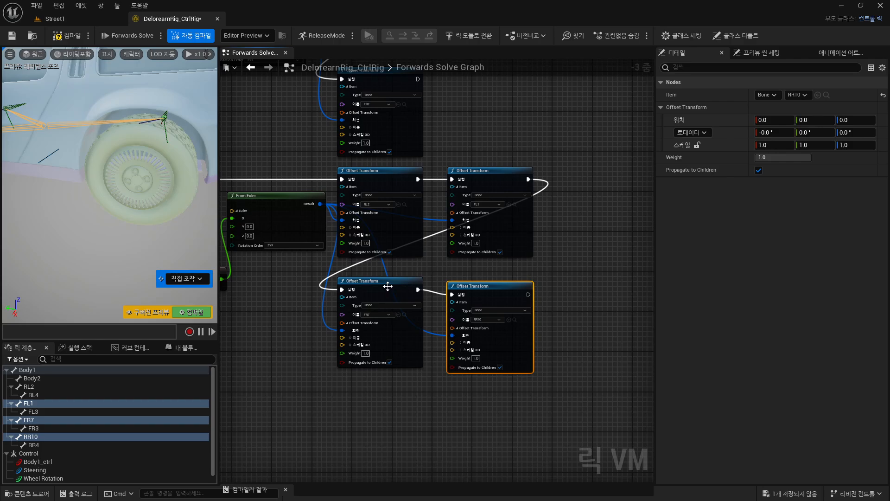
- Bring the whole car into the preview and inspect the Wheel Rotation control's current and offset transform values
{"action": "right_click_drag", "start_coordinate": [79, 226], "coordinate": [140, 220]}
{"action": "left_click", "coordinate": [199, 194]}
{"action": "right_click_drag", "start_coordinate": [200, 195], "coordinate": [160, 193]}
{"action": "left_click", "coordinate": [200, 194]}
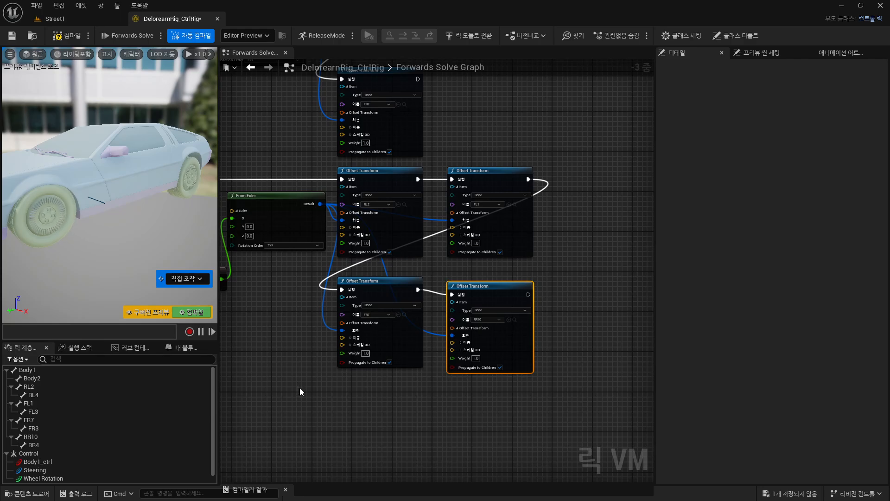
{"action": "right_click_drag", "start_coordinate": [299, 388], "coordinate": [435, 396]}
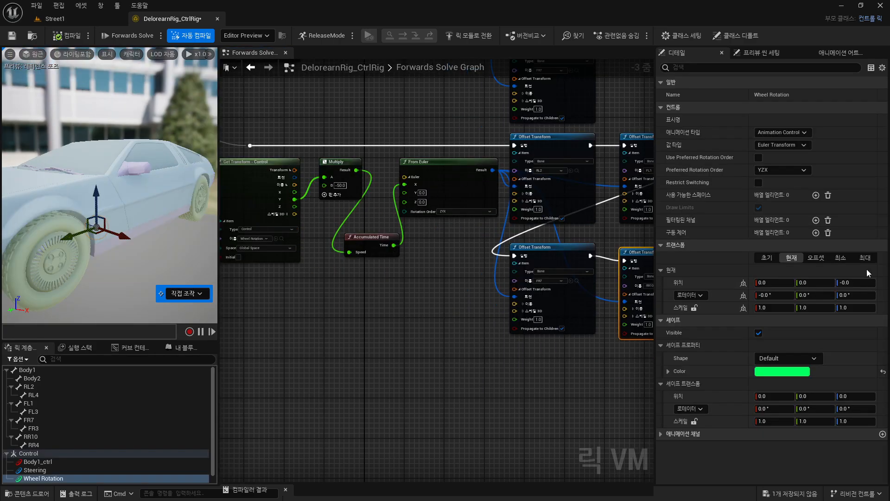
{"action": "left_click", "coordinate": [783, 260]}
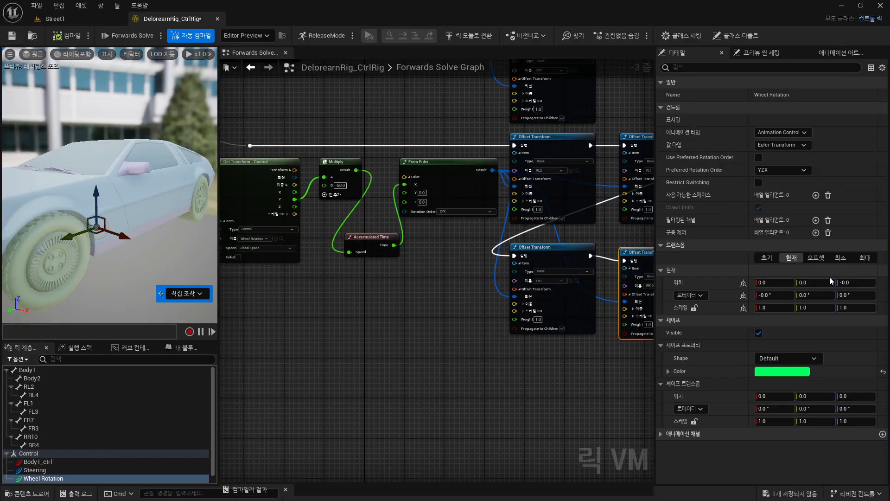
{"action": "left_click", "coordinate": [742, 219]}
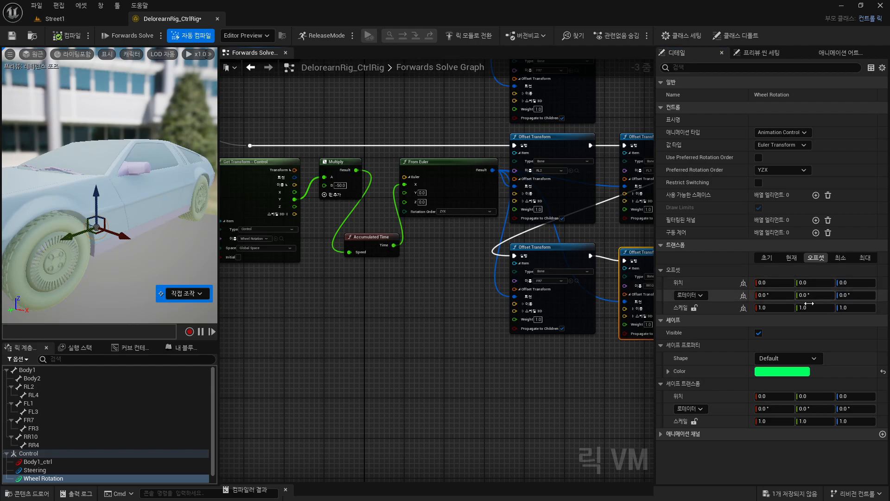
{"action": "left_click", "coordinate": [791, 257]}
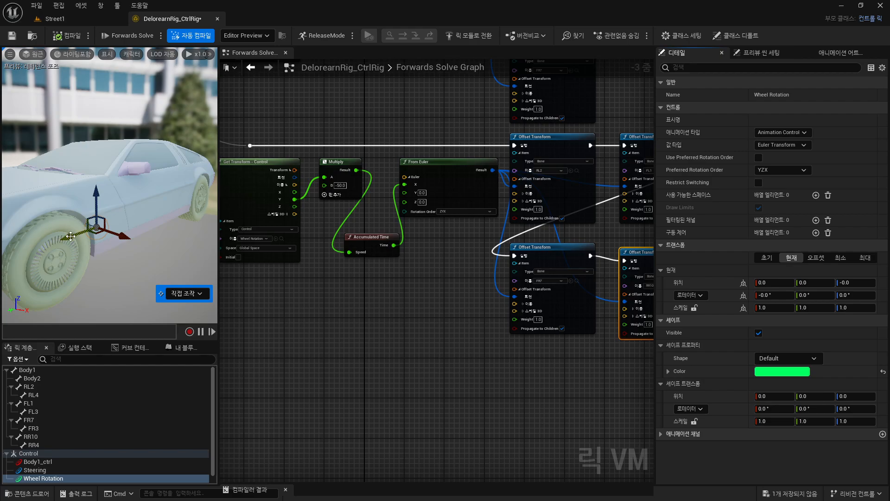
- Move the Wheel Rotation control along Y to about 0.66 and check the spinning wheels from the car's side
{"action": "left_click_drag", "start_coordinate": [70, 236], "coordinate": [69, 238]}
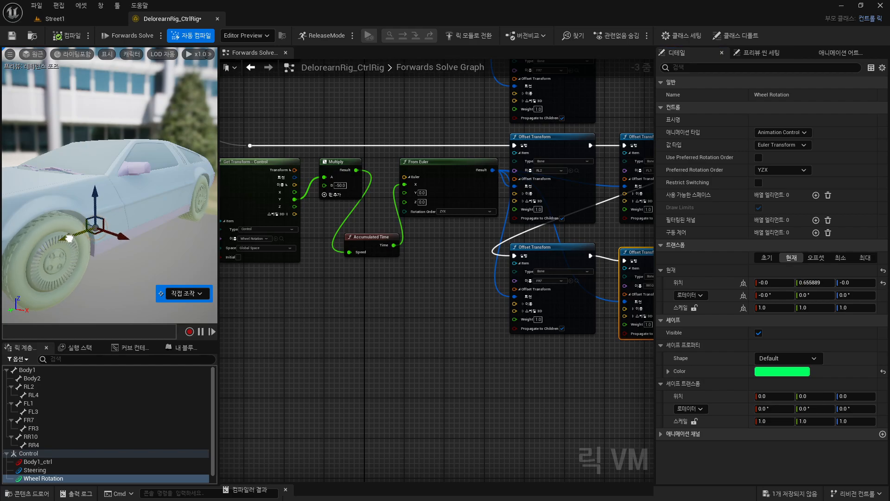
{"action": "right_click_drag", "start_coordinate": [48, 214], "coordinate": [4, 217]}
{"action": "right_click_drag", "start_coordinate": [174, 232], "coordinate": [157, 230]}
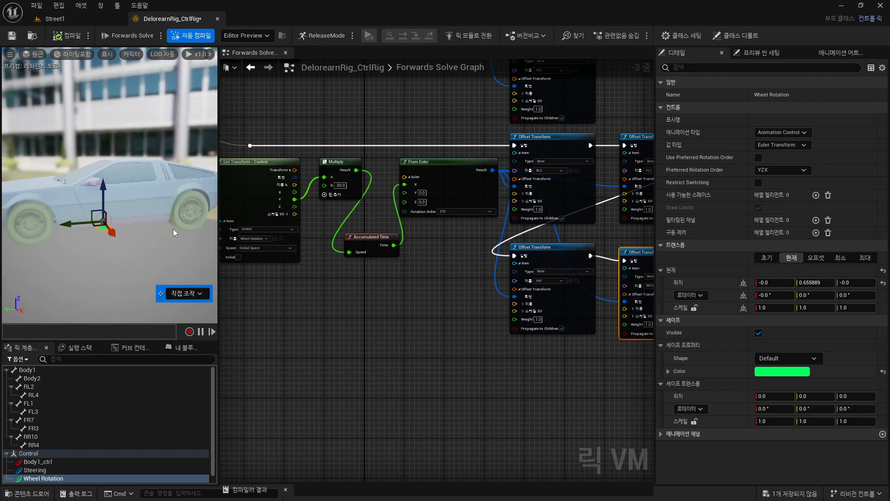
- Test the wheel spin in a temporarily widened preview, moving the Wheel Rotation control along Y to about 1.94
{"action": "left_click_drag", "start_coordinate": [218, 149], "coordinate": [486, 193]}
{"action": "mouse_move", "coordinate": [198, 274]}
{"action": "left_mouse_down"}
{"action": "mouse_move", "coordinate": [187, 271]}
{"action": "mouse_move", "coordinate": [216, 272]}
{"action": "mouse_move", "coordinate": [197, 272]}
{"action": "left_mouse_up"}
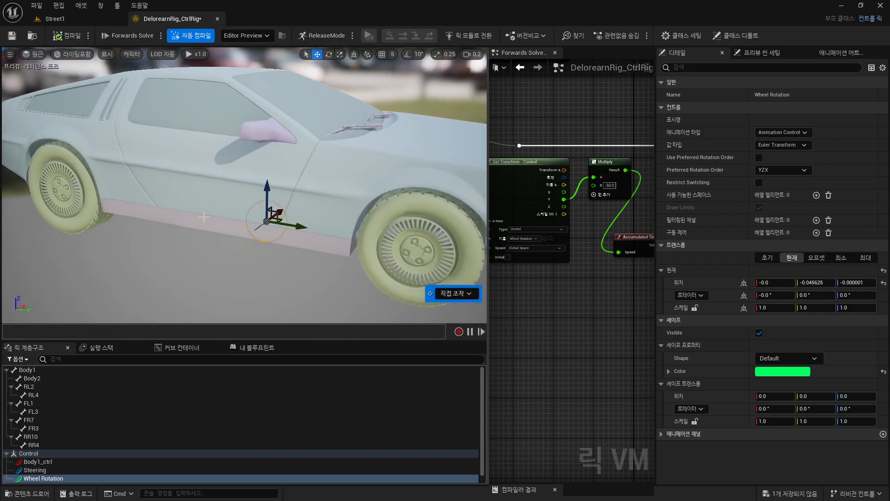
{"action": "mouse_move", "coordinate": [305, 229]}
{"action": "left_mouse_down"}
{"action": "mouse_move", "coordinate": [292, 224]}
{"action": "mouse_move", "coordinate": [308, 229]}
{"action": "left_mouse_up"}
{"action": "key", "text": "d"}
{"action": "right_click_drag", "start_coordinate": [308, 229], "coordinate": [75, 224]}
{"action": "mouse_move", "coordinate": [340, 176]}
{"action": "right_mouse_down"}
{"action": "mouse_move", "coordinate": [336, 184]}
{"action": "mouse_move", "coordinate": [349, 161]}
{"action": "right_mouse_up"}
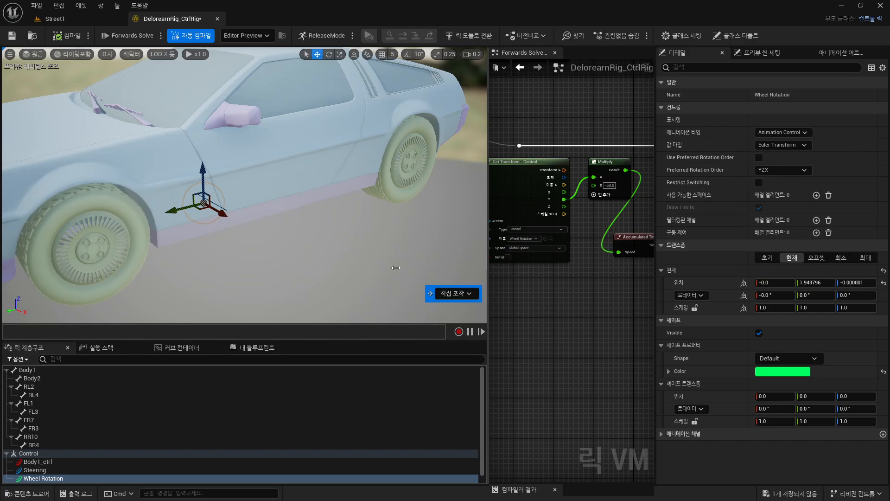
{"action": "left_click_drag", "start_coordinate": [487, 269], "coordinate": [193, 273]}
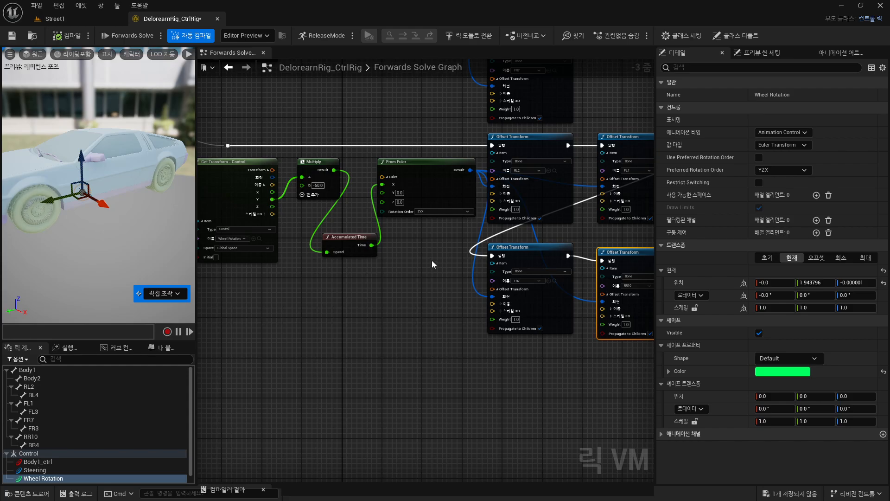
{"action": "left_click_drag", "start_coordinate": [433, 278], "coordinate": [317, 175]}
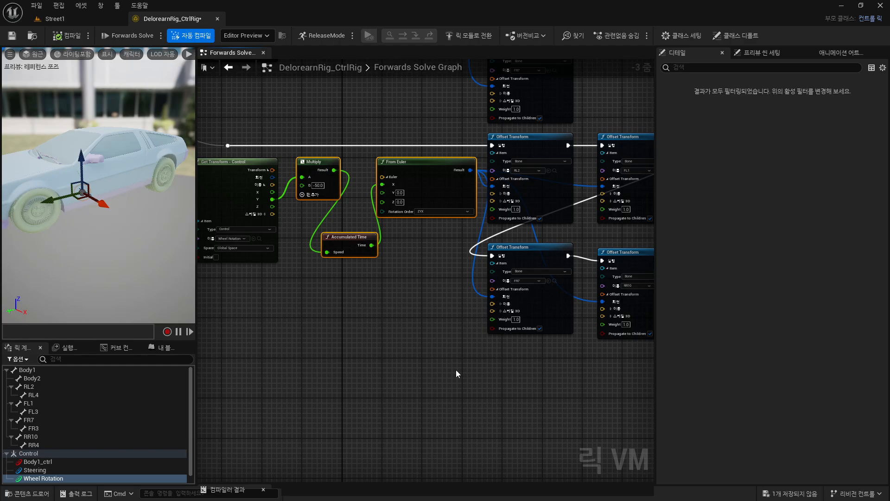
{"action": "left_click", "coordinate": [354, 331]}
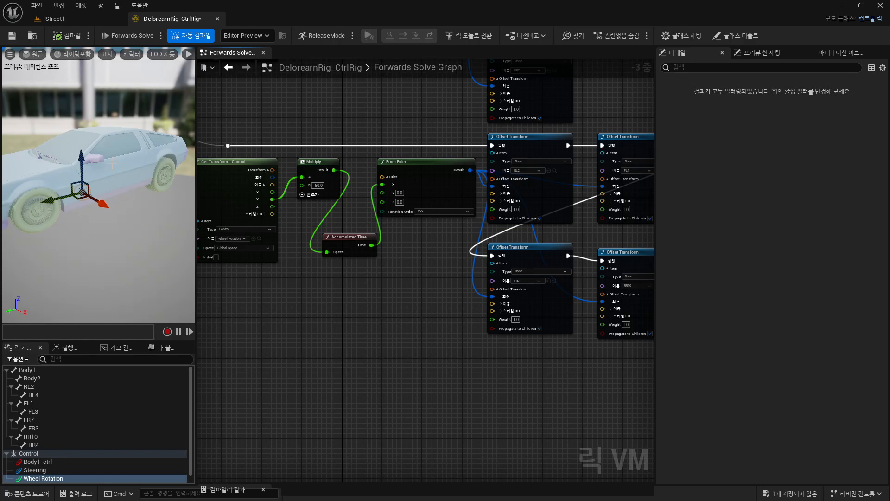
{"action": "right_click_drag", "start_coordinate": [349, 304], "coordinate": [328, 295]}
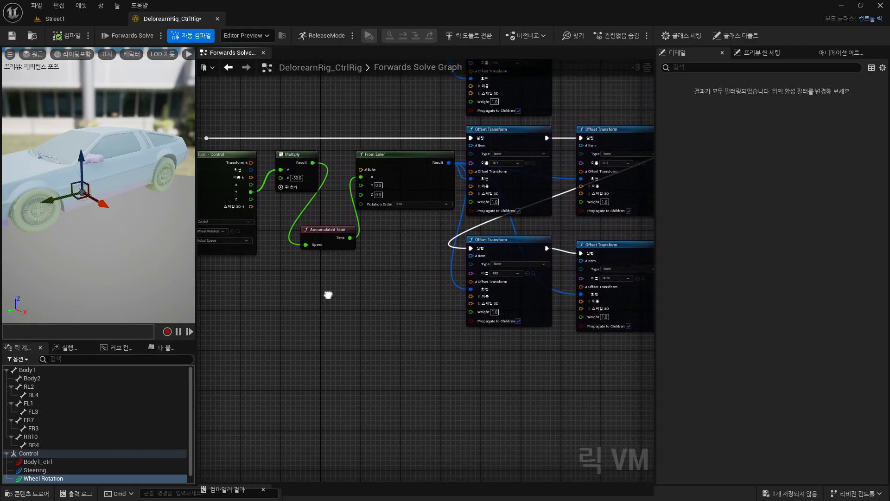